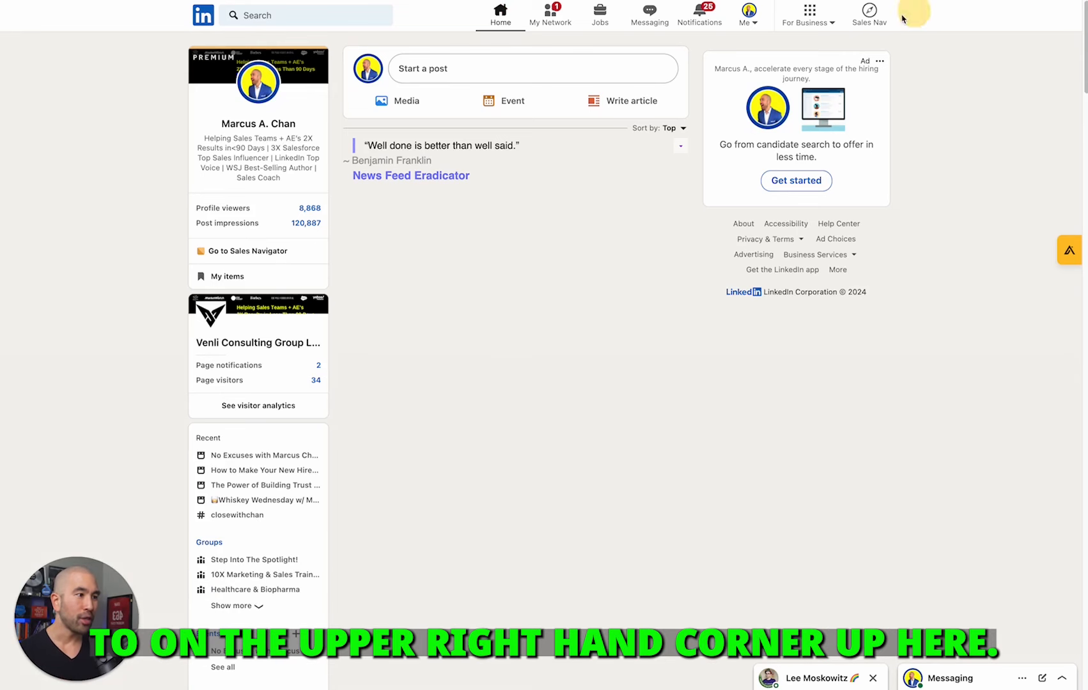
- Open Sales Navigator and run an AI-assisted search for "software ceos on the west coast with 50 employees"
left_click(870, 19)
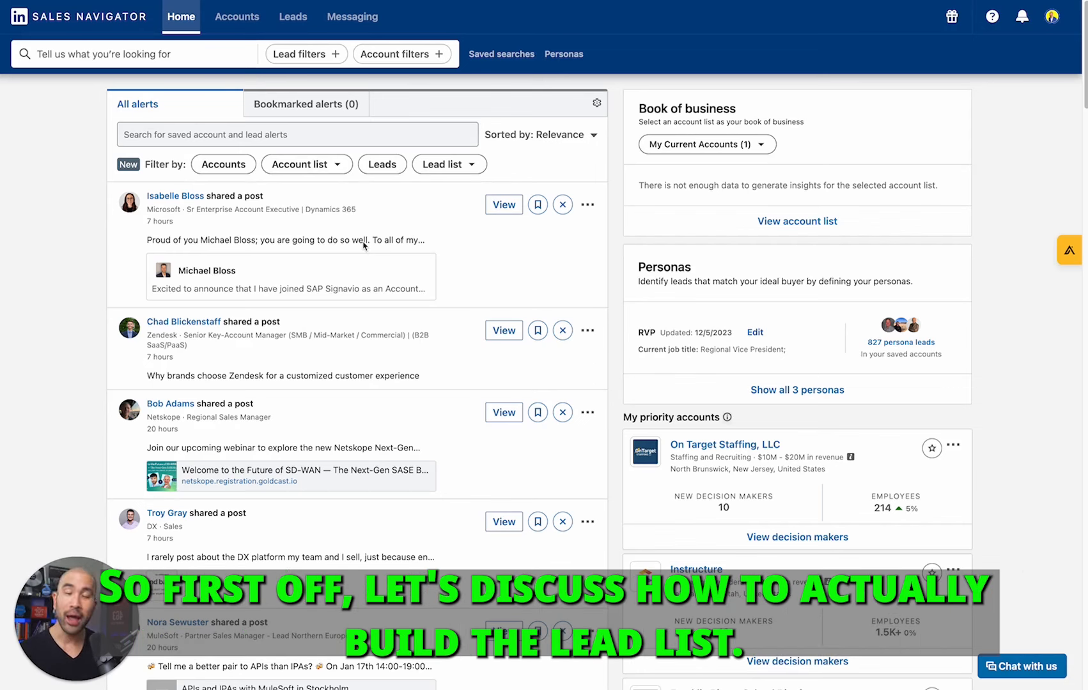
left_click(150, 53)
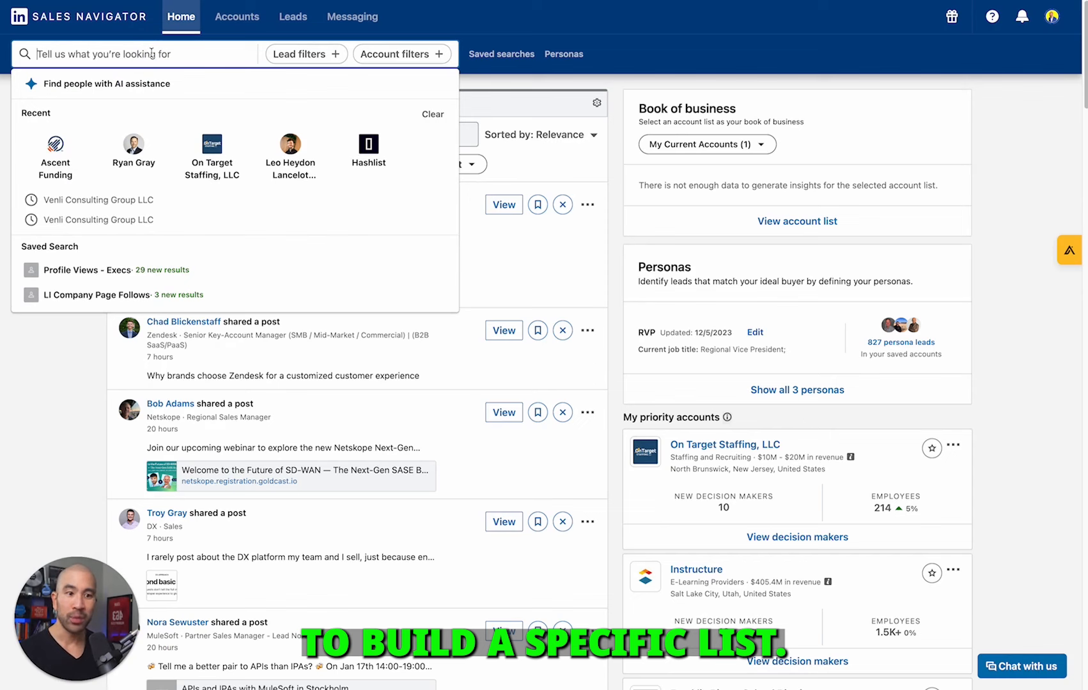
type("softw")
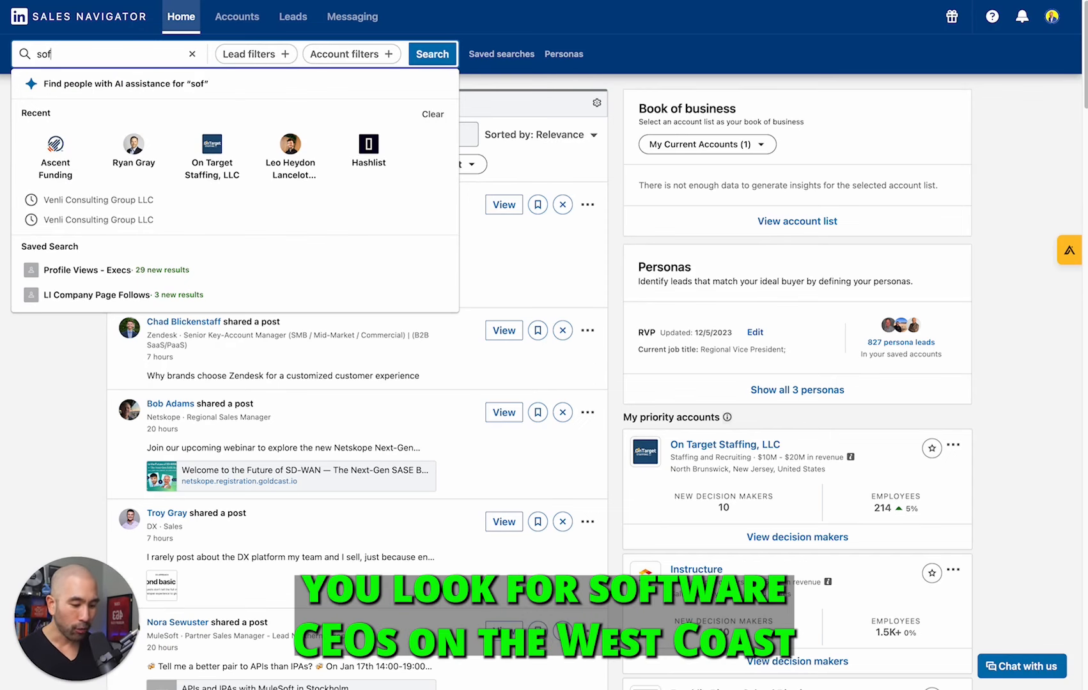
key("BackSpace")
type("ware ceos")
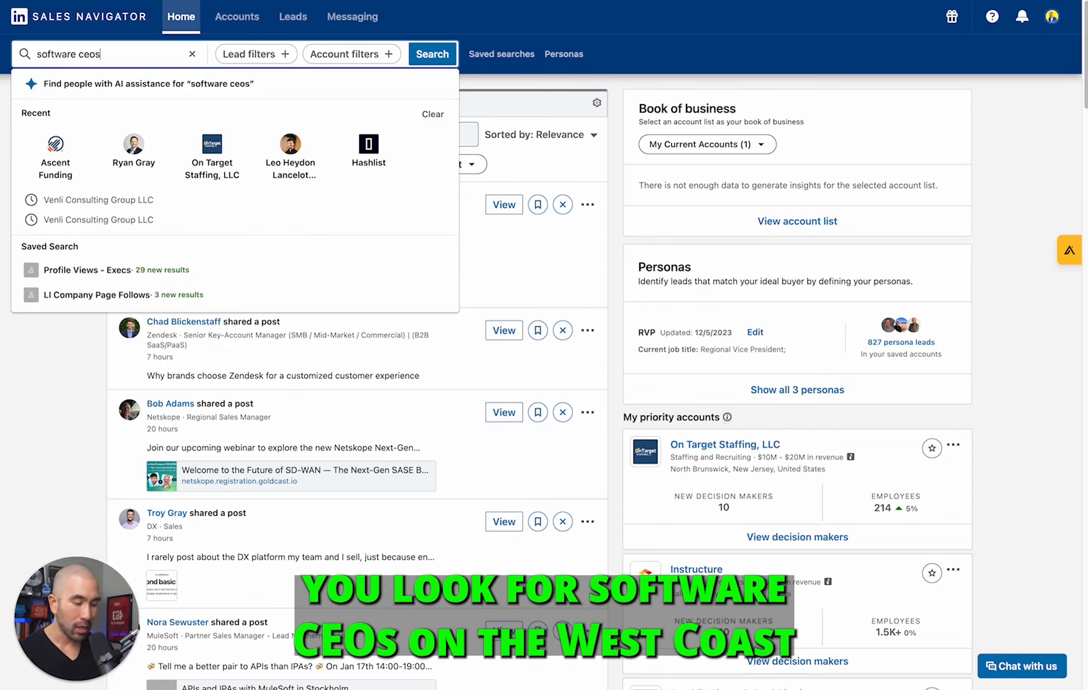
type(" on the west coa")
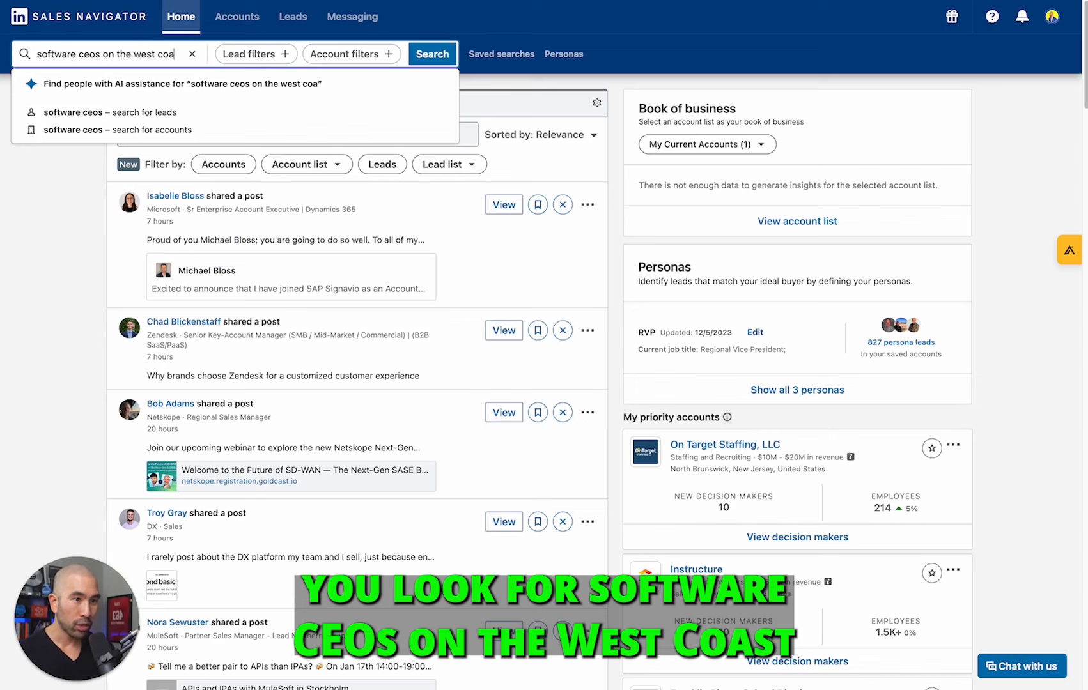
type("st with 50")
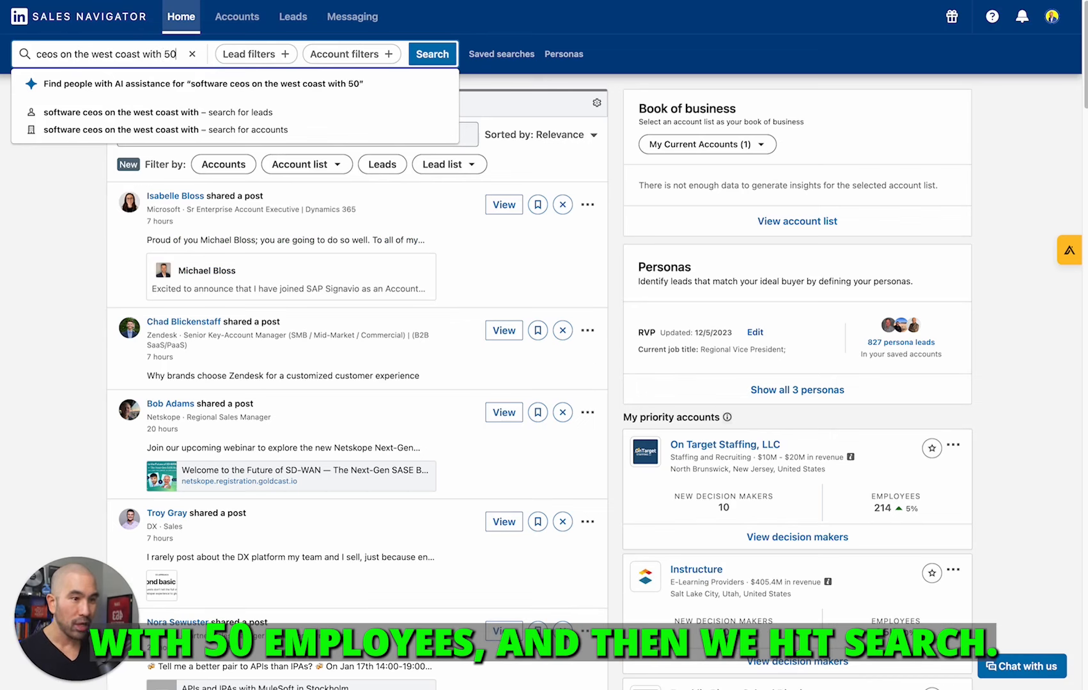
type(" employees")
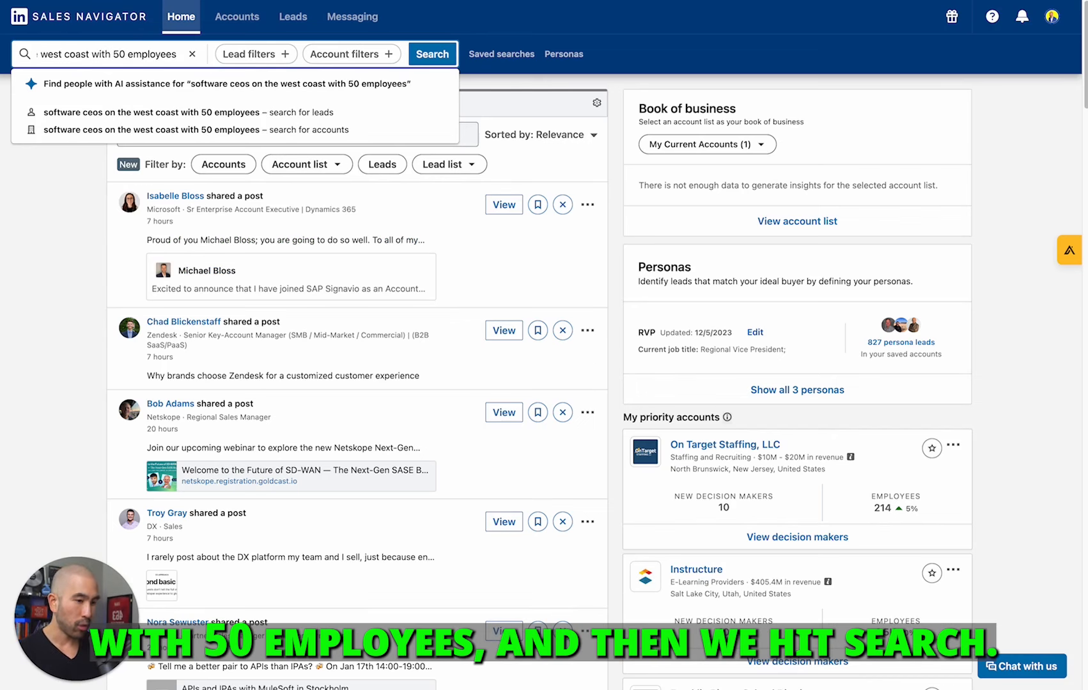
key("Return")
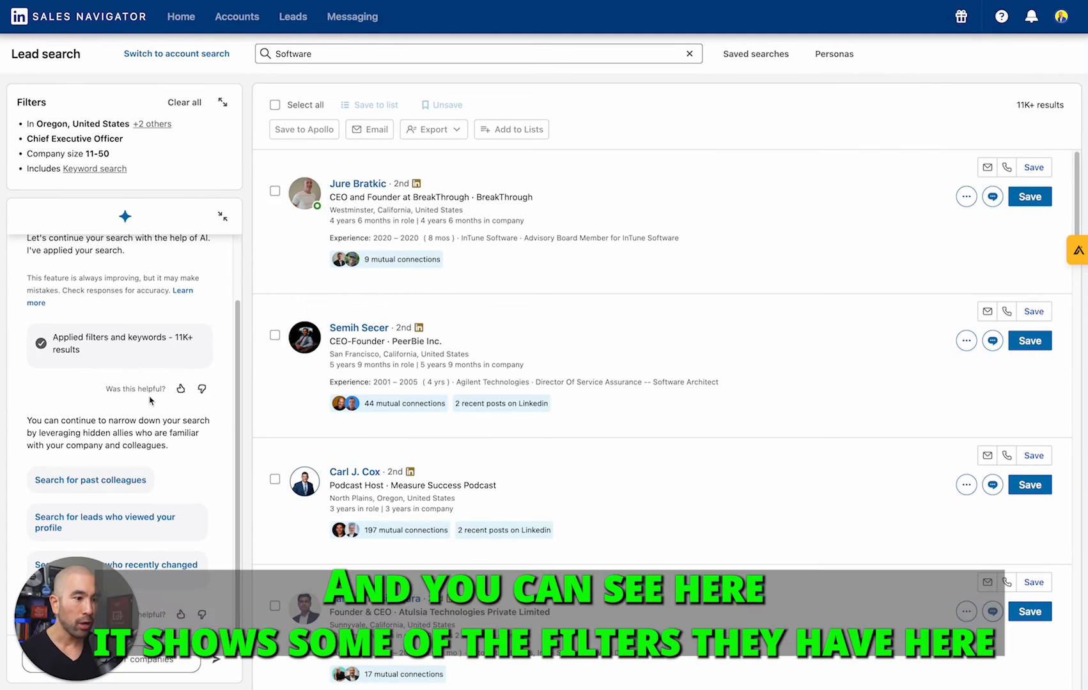
- Review the applied filters, narrow the AI-assisted lead search to past colleagues, and look through the resulting leads
scroll(127, 345, "up", 1)
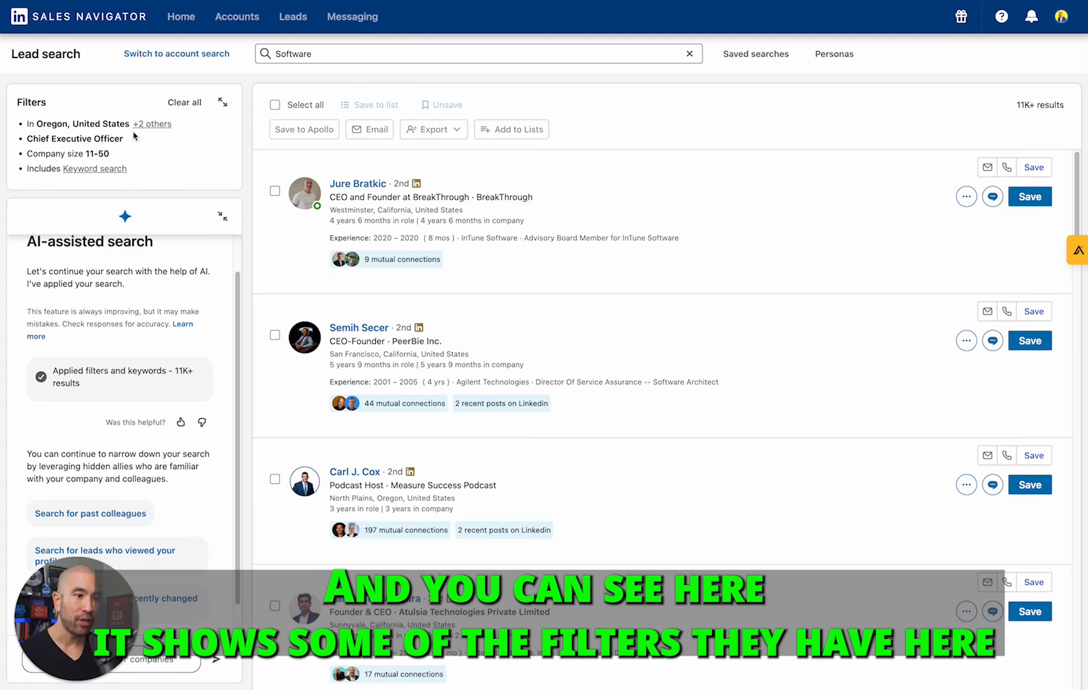
mouse_move(147, 126)
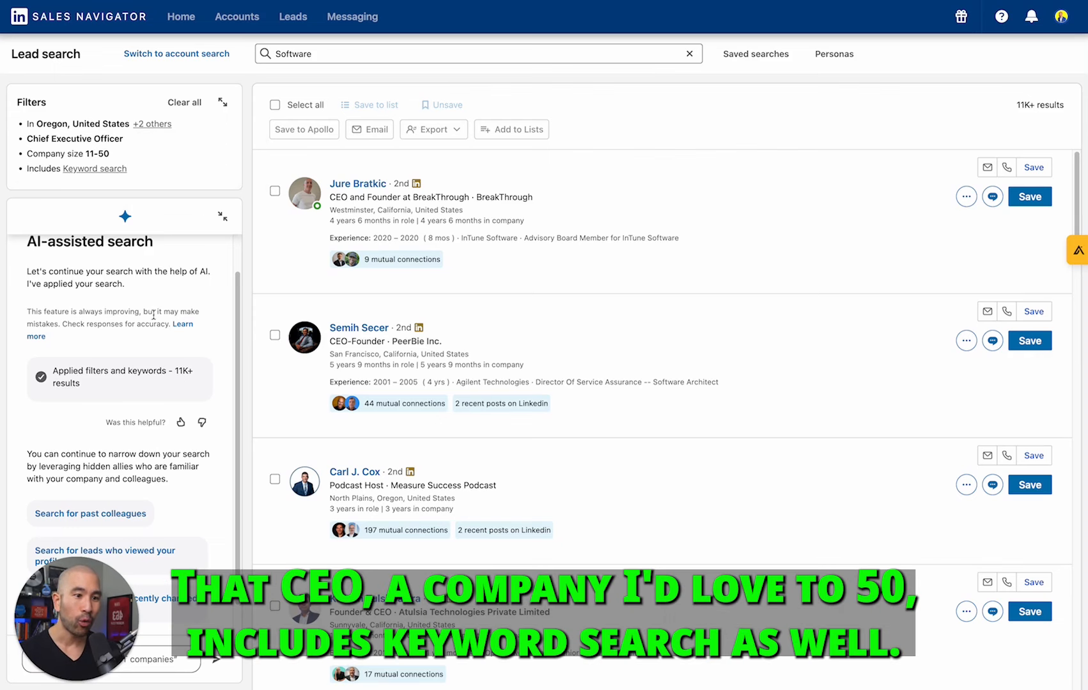
scroll(153, 322, "down", 1)
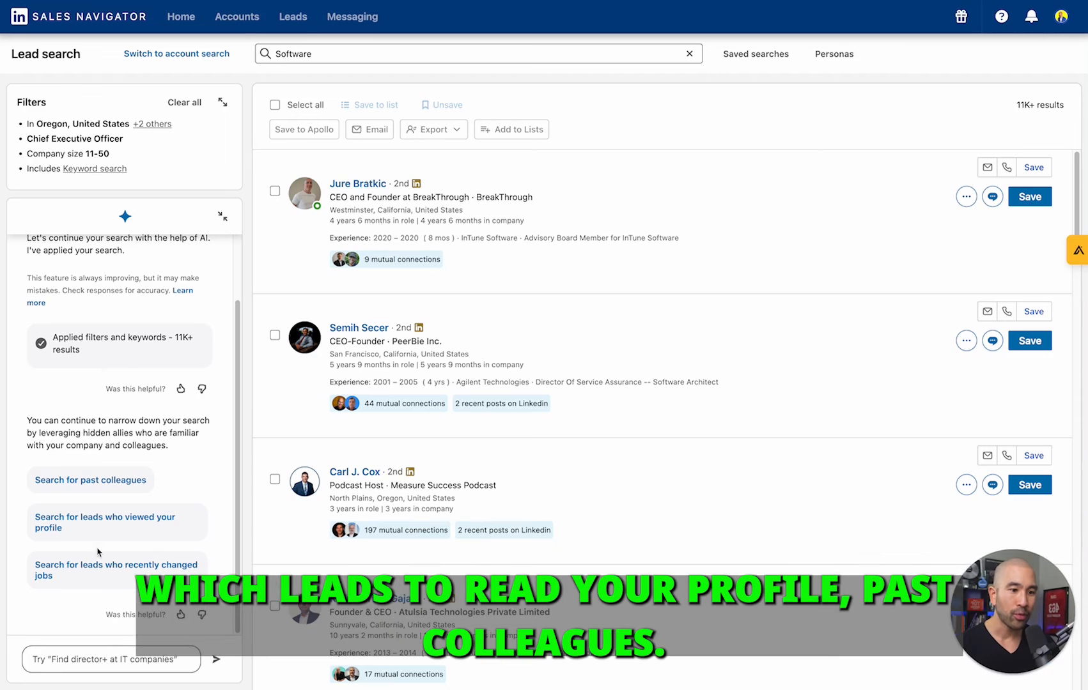
left_click(79, 659)
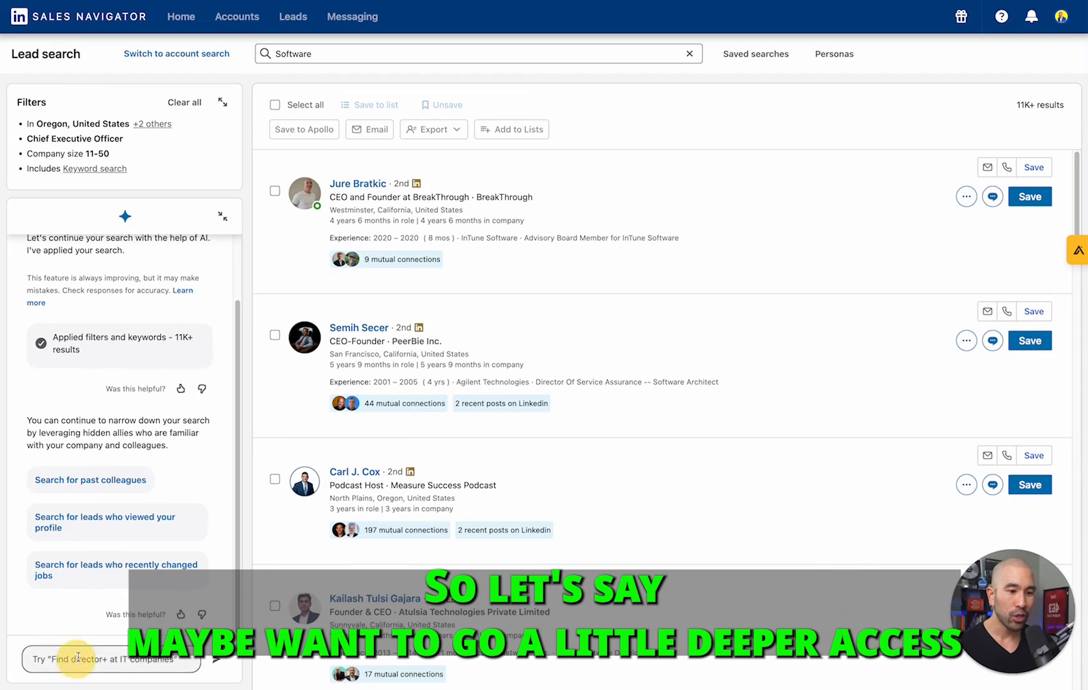
left_click(93, 480)
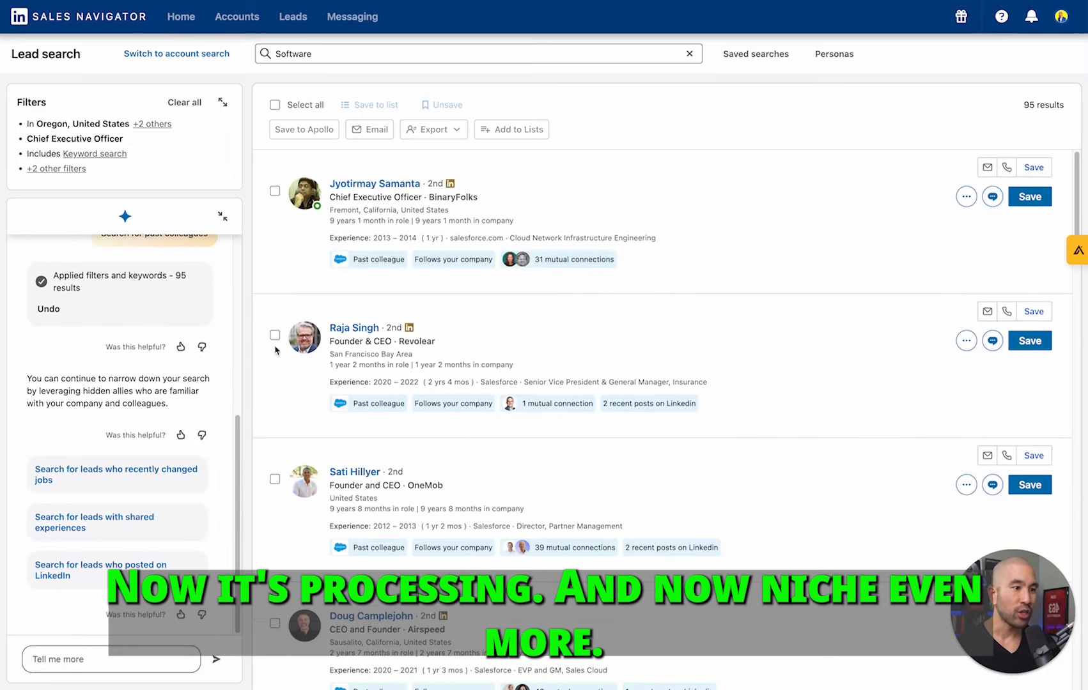
scroll(477, 267, "down", 1)
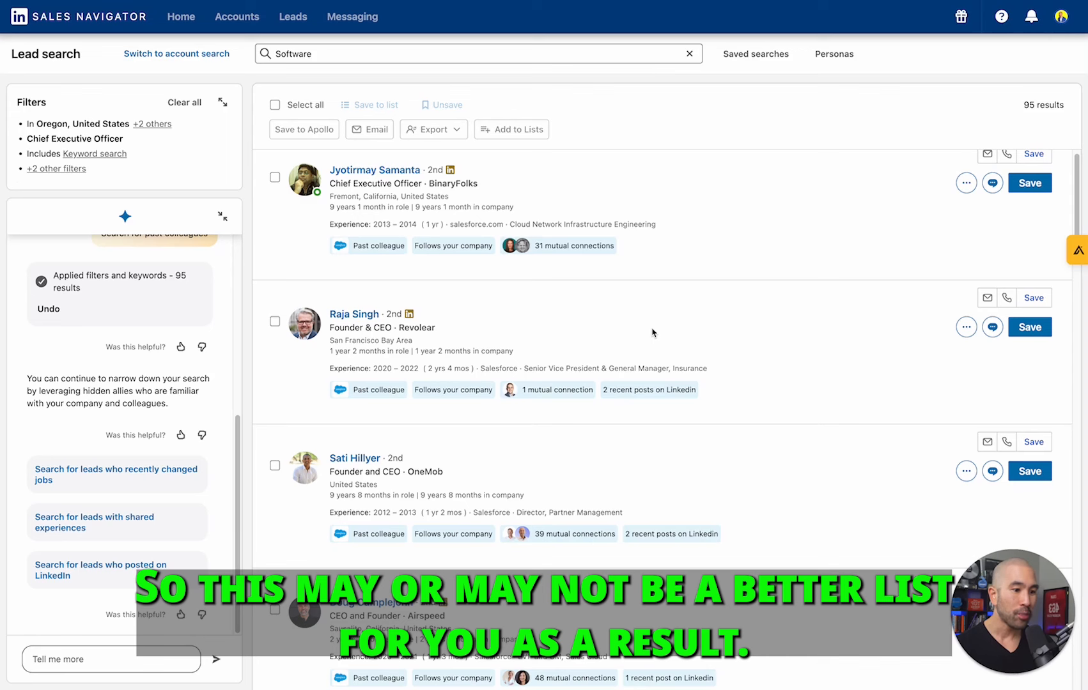
scroll(652, 333, "down", 2)
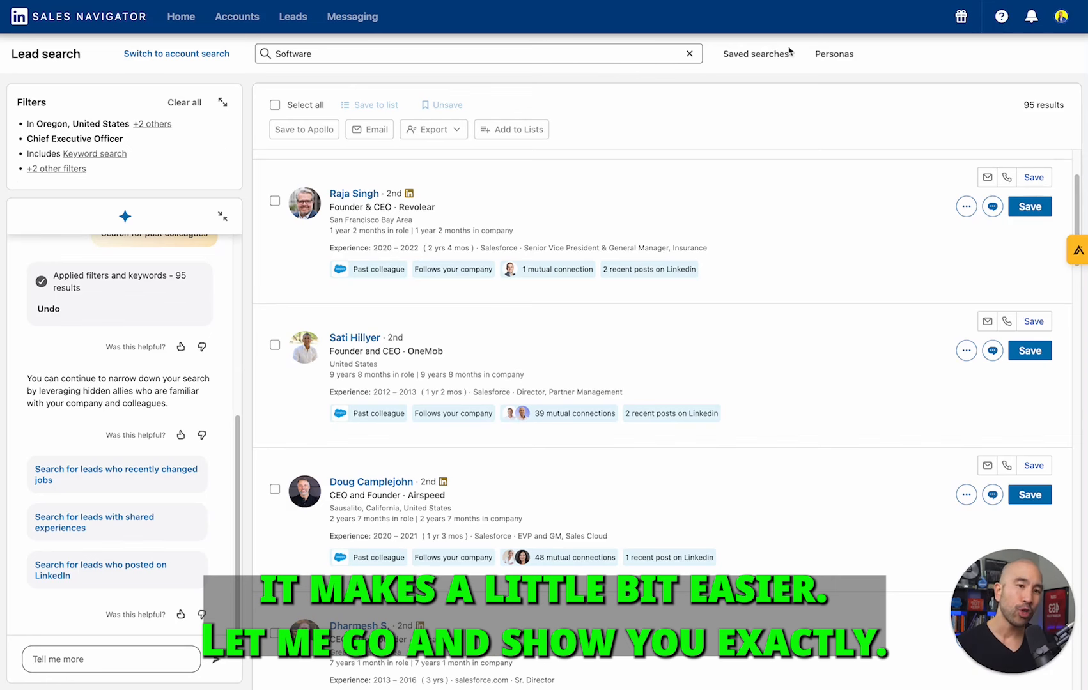
- Return to the Sales Navigator home page, open the full lead filters for a new search, and look over all filter categories
left_click(184, 18)
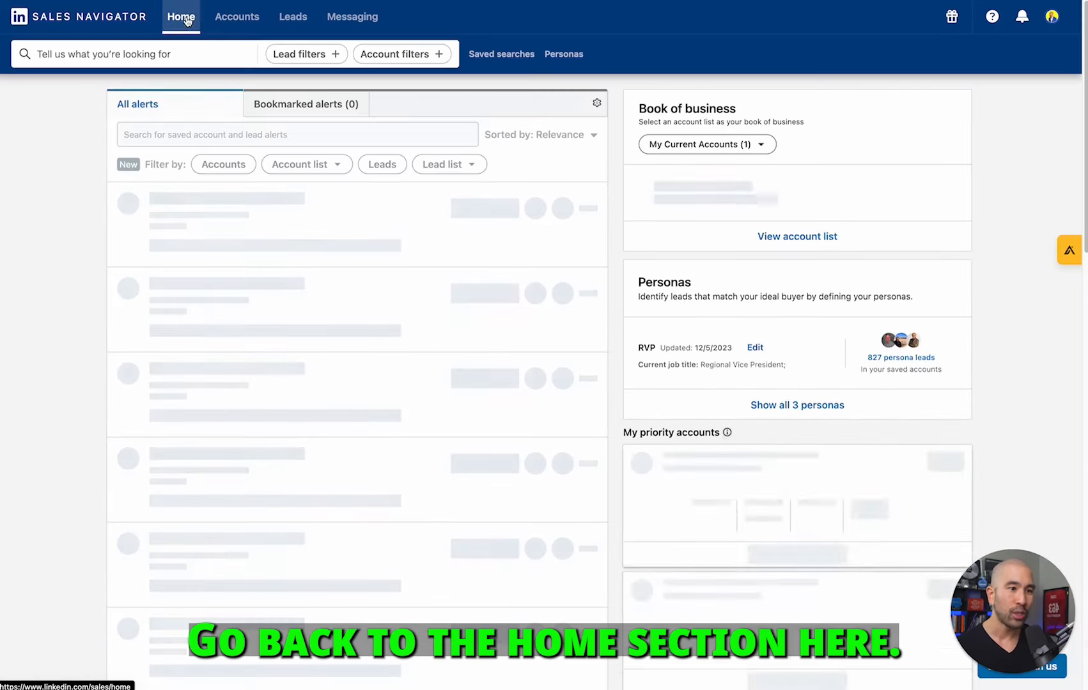
left_click(289, 56)
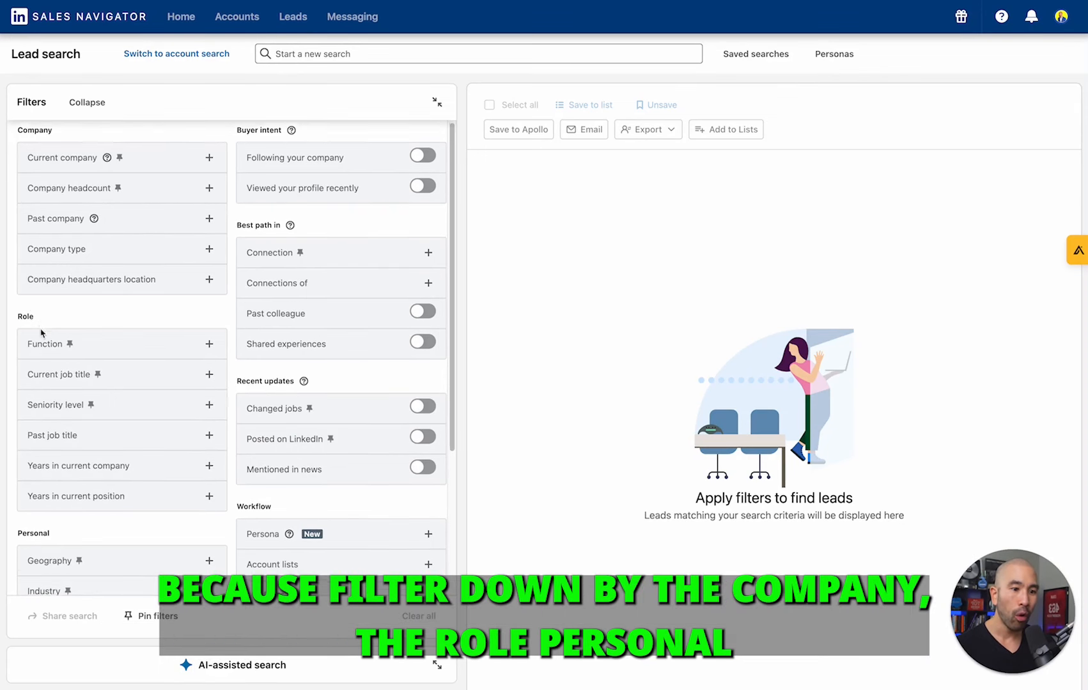
scroll(54, 396, "down", 4)
scroll(241, 212, "up", 4)
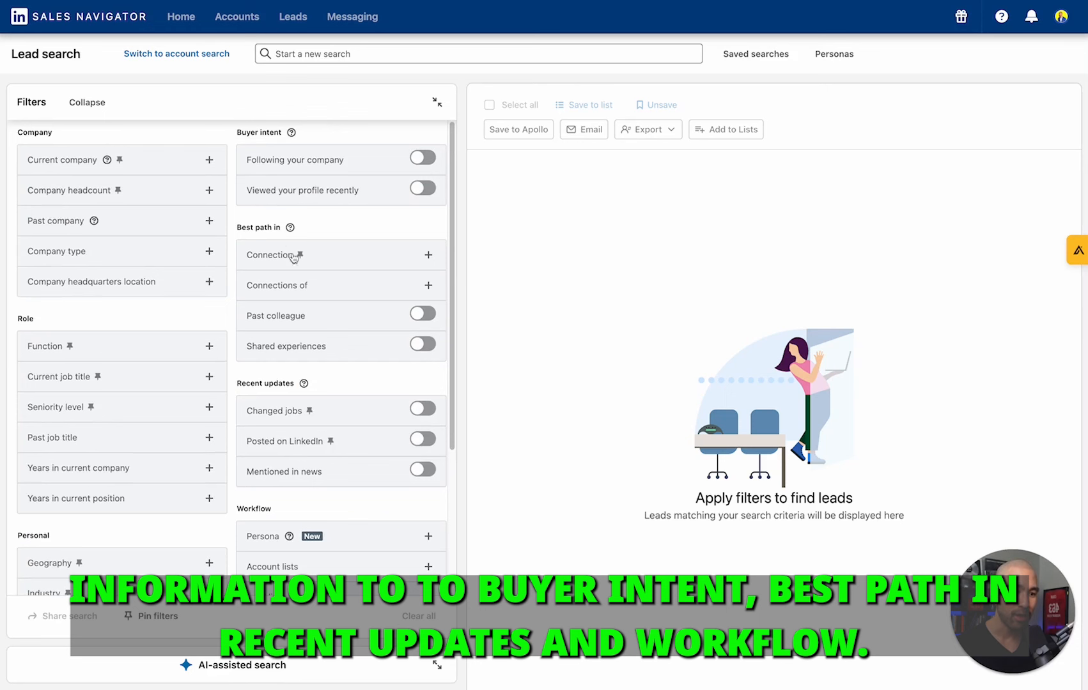
scroll(255, 410, "down", 5)
scroll(274, 449, "up", 4)
scroll(273, 449, "up", 2)
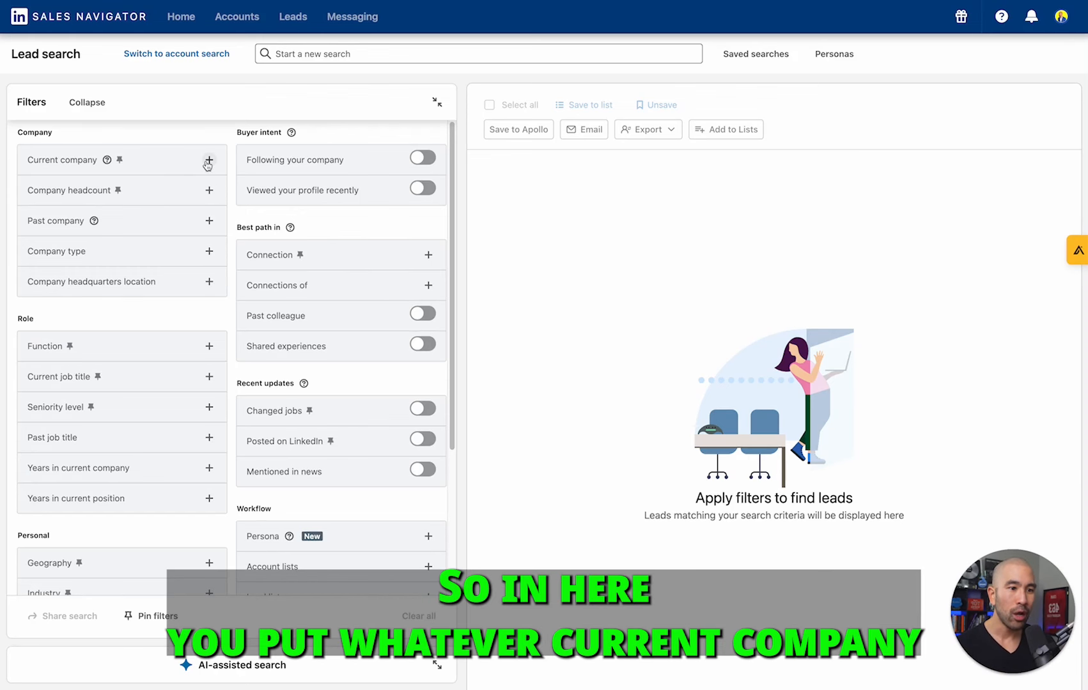
- Examine the options of the Current company and Company headcount filters without choosing any
left_click(209, 161)
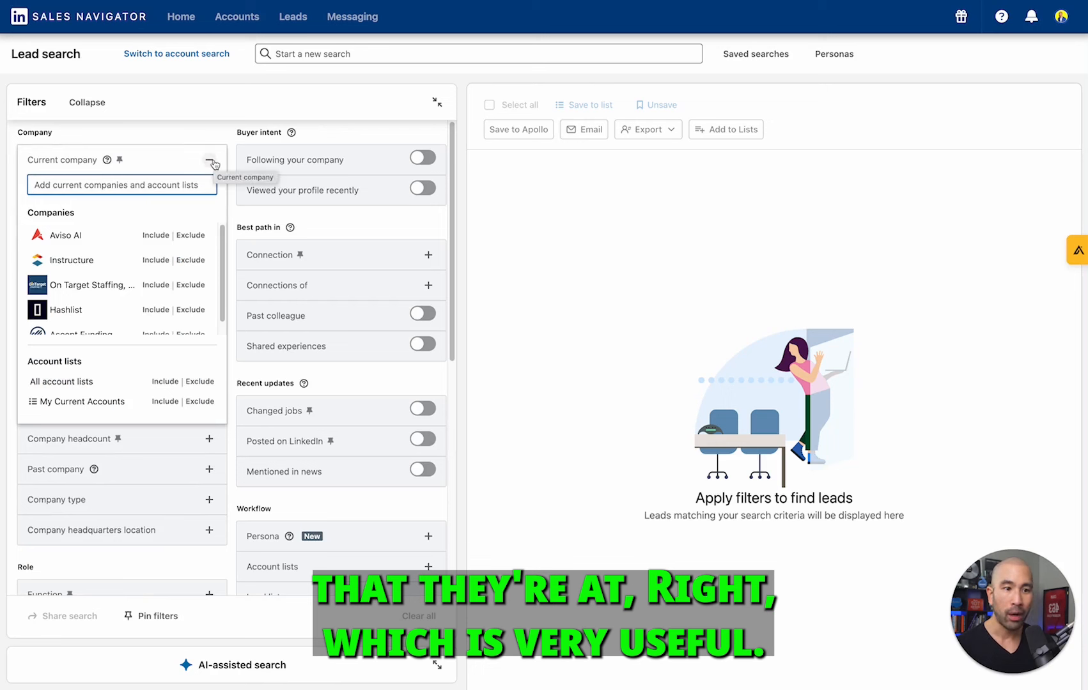
left_click(211, 162)
left_click(205, 191)
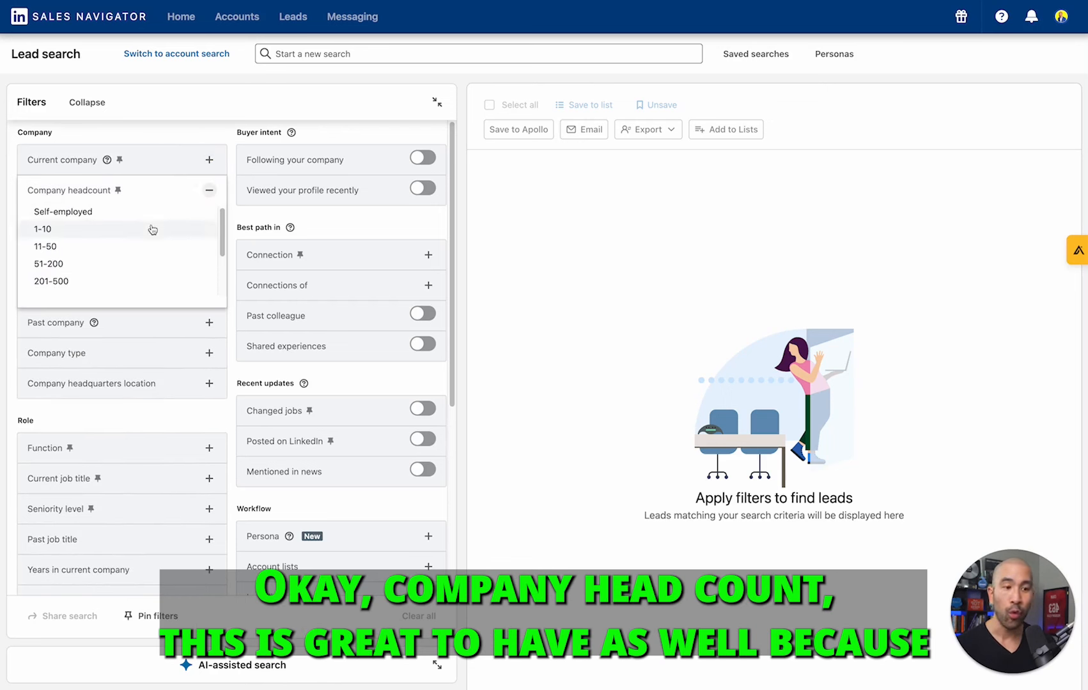
scroll(153, 229, "down", 1)
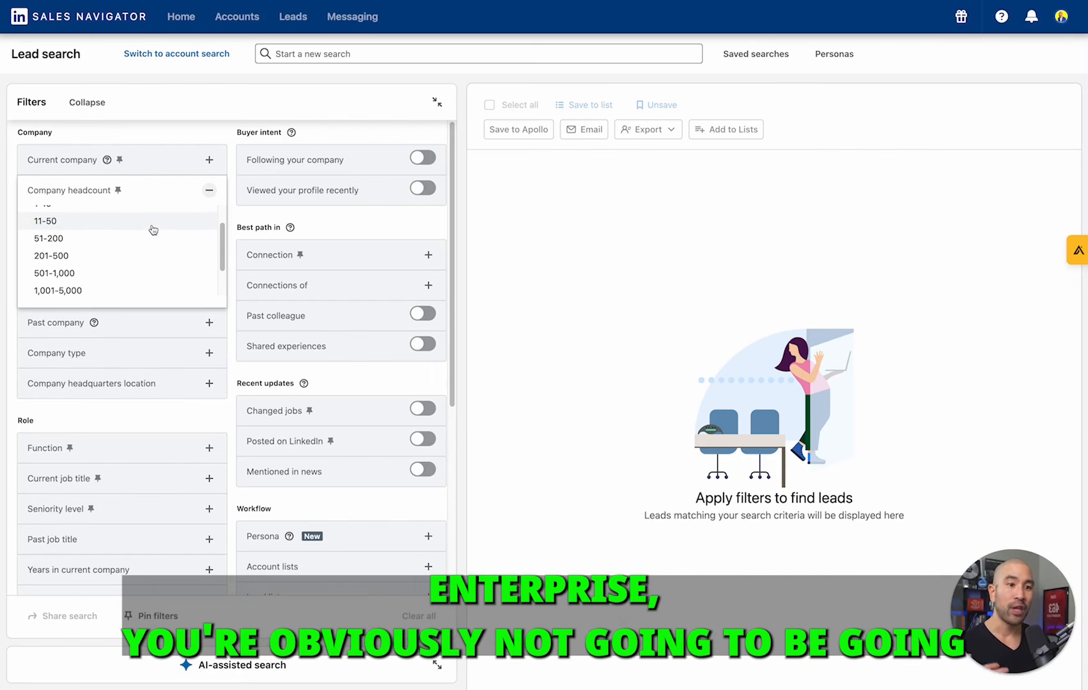
scroll(153, 230, "up", 1)
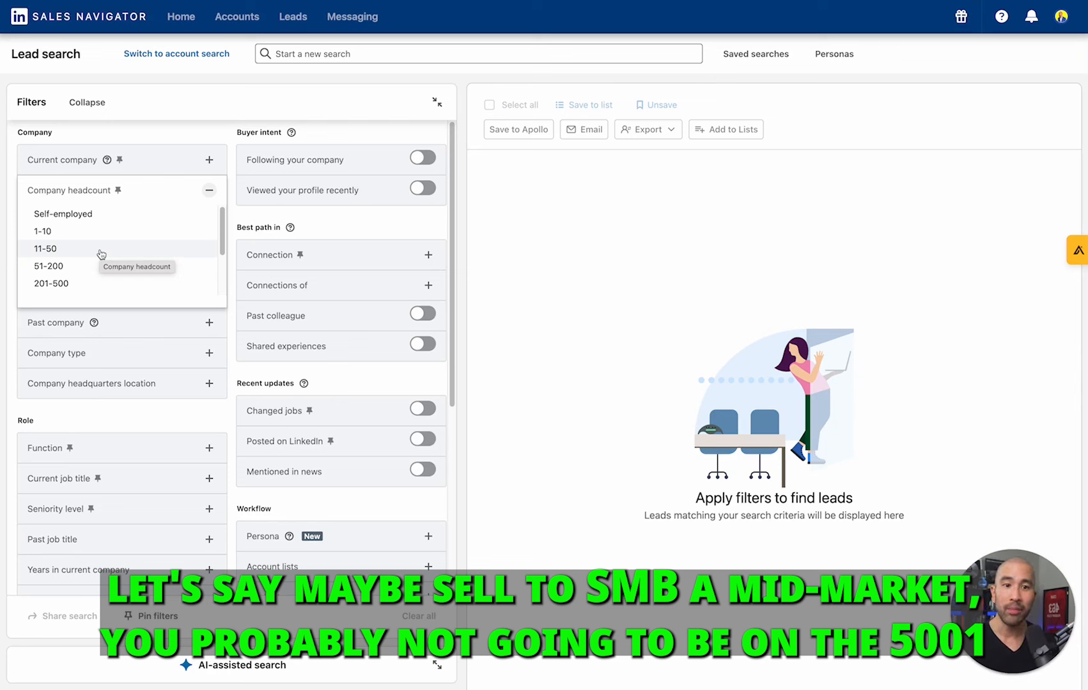
scroll(118, 255, "down", 2)
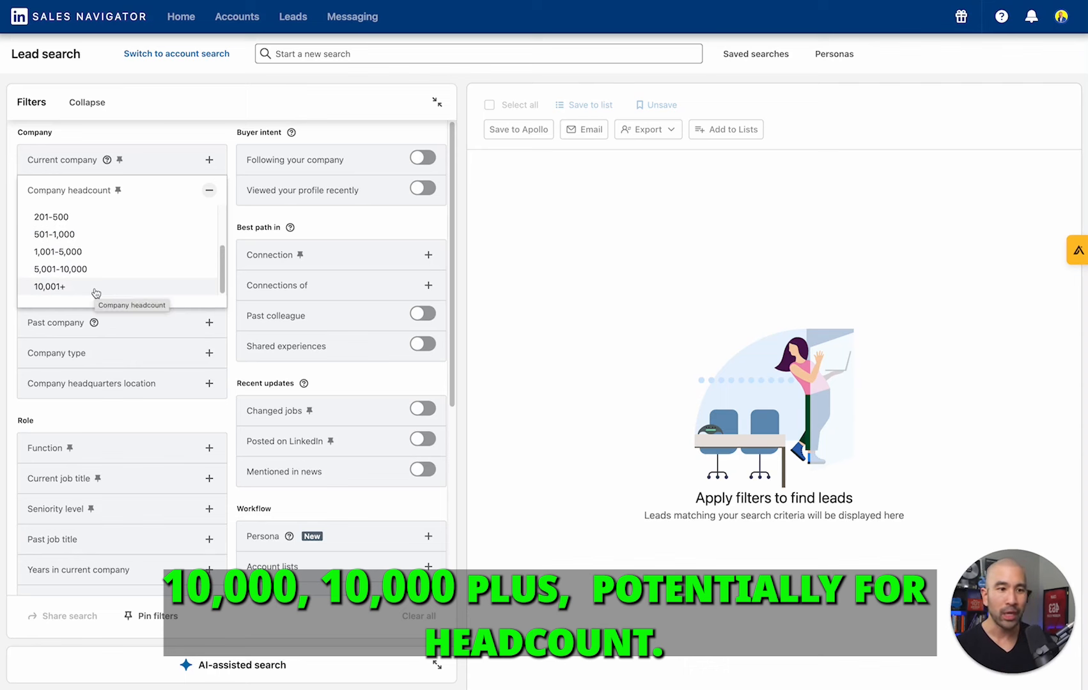
scroll(147, 230, "up", 2)
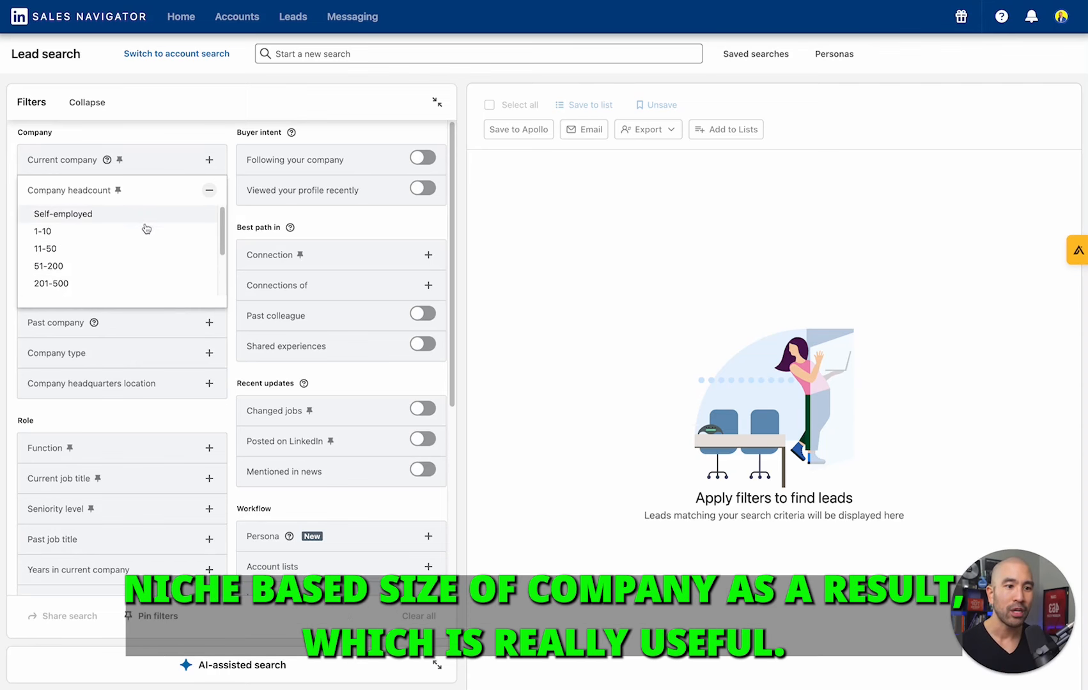
scroll(146, 229, "down", 1)
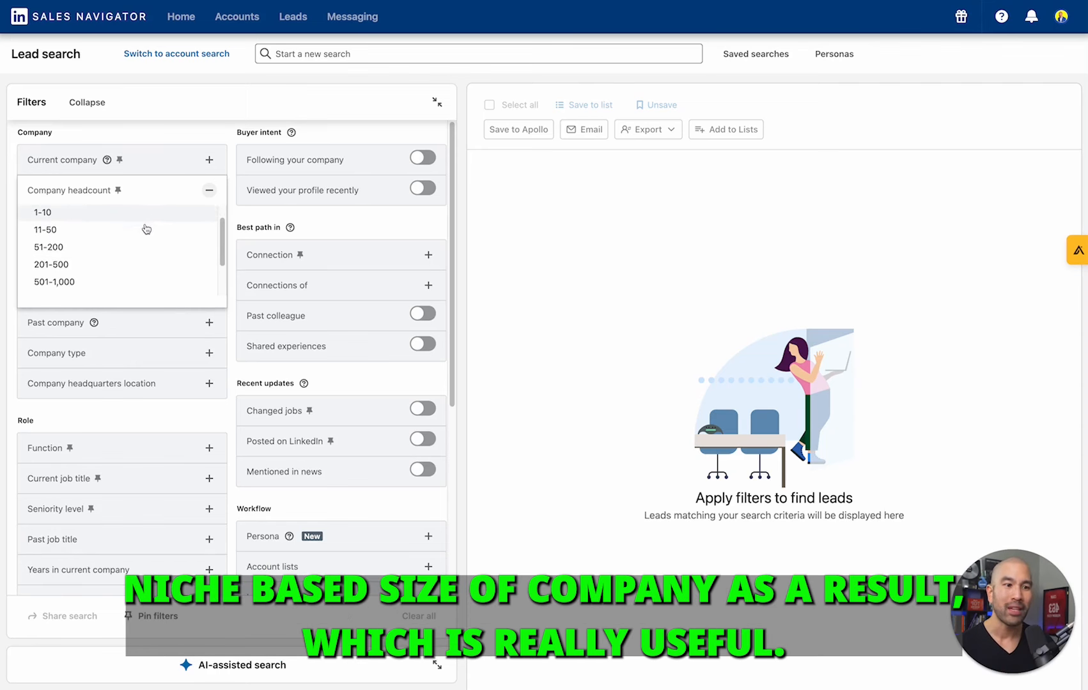
left_click(228, 211)
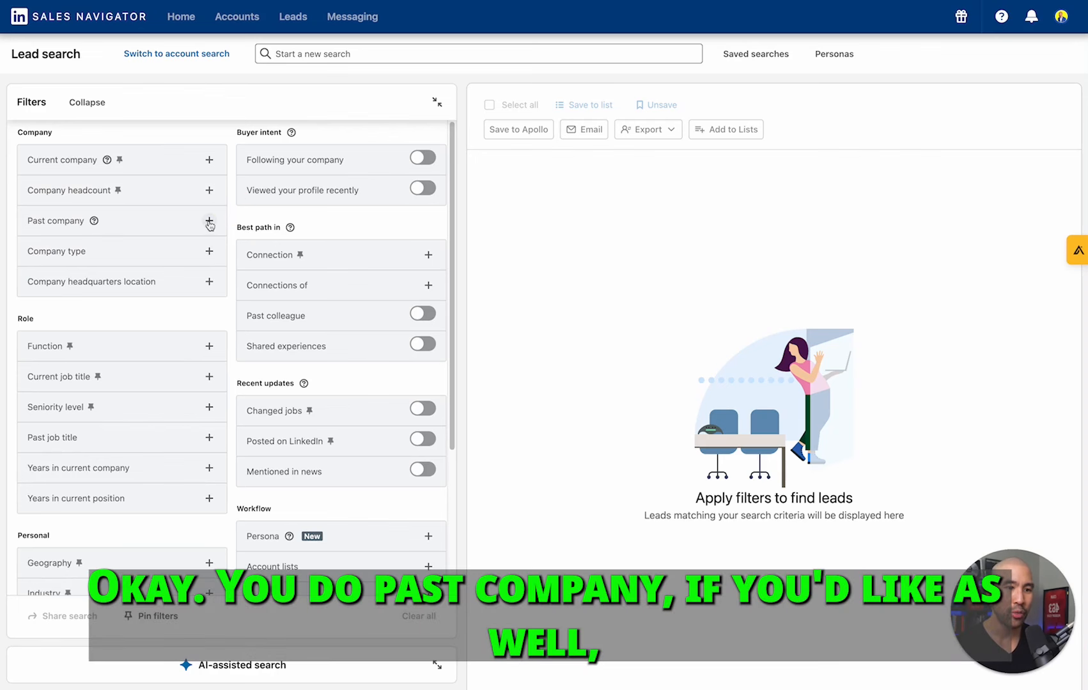
- Check the Past company filter and look through the Company type options without choosing any
left_click(209, 222)
left_click(209, 224)
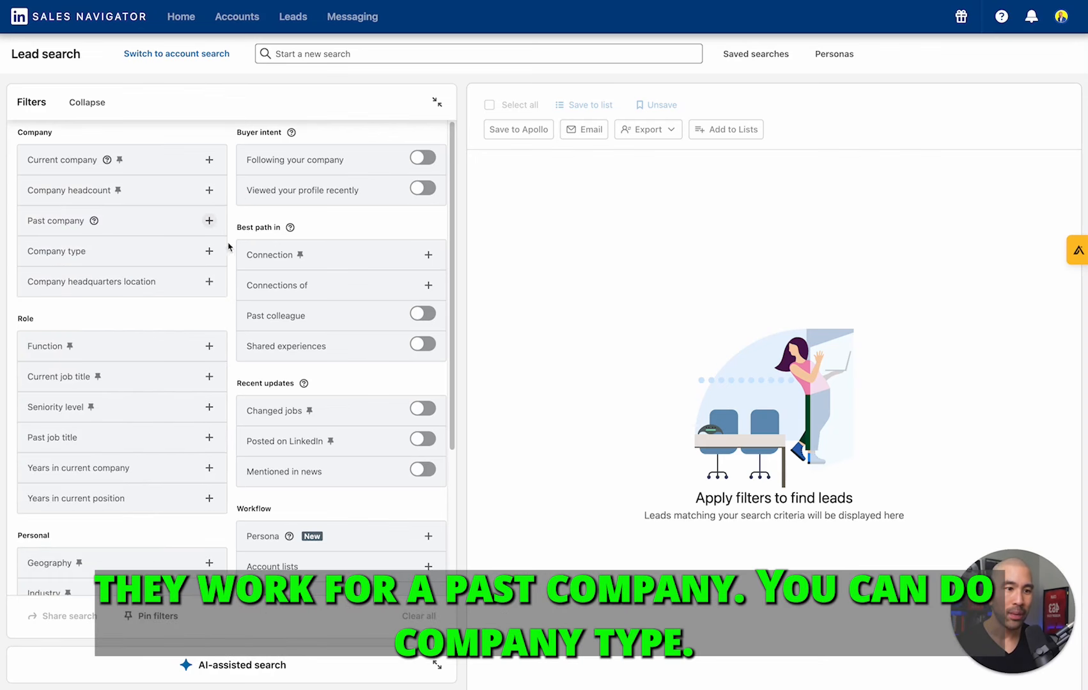
left_click(206, 250)
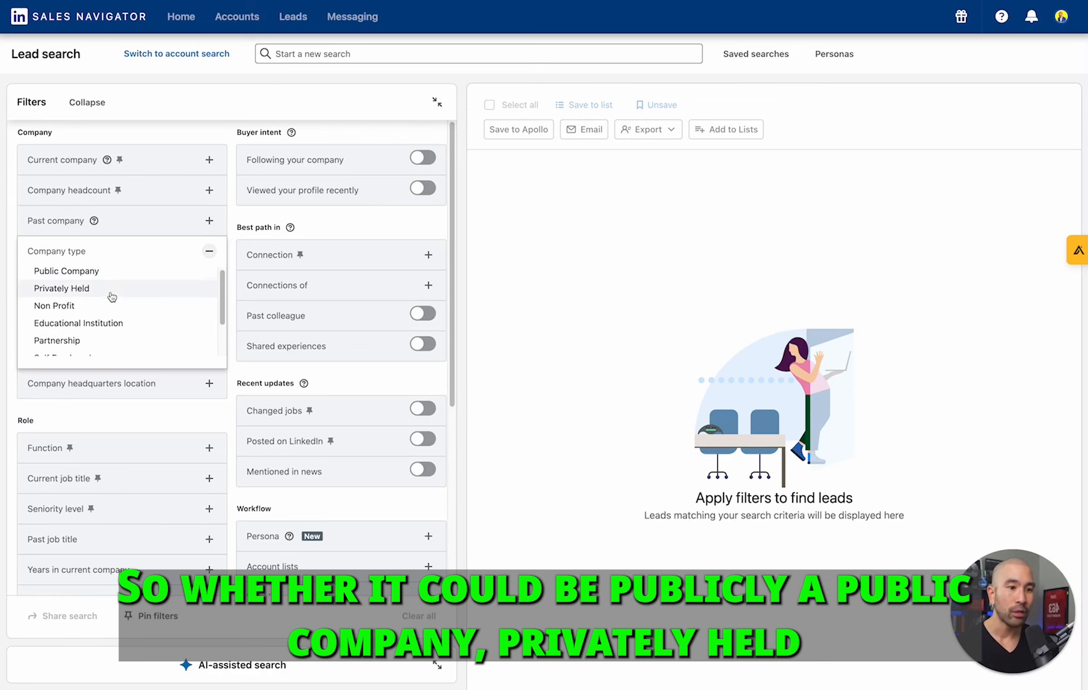
scroll(128, 297, "down", 1)
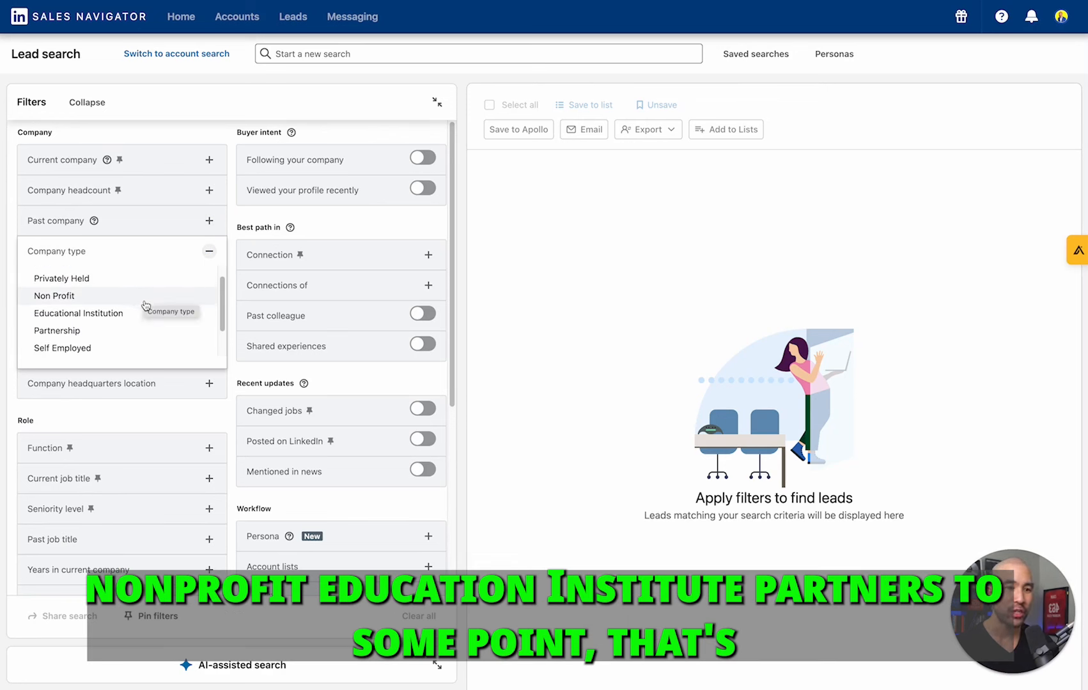
scroll(156, 310, "down", 2)
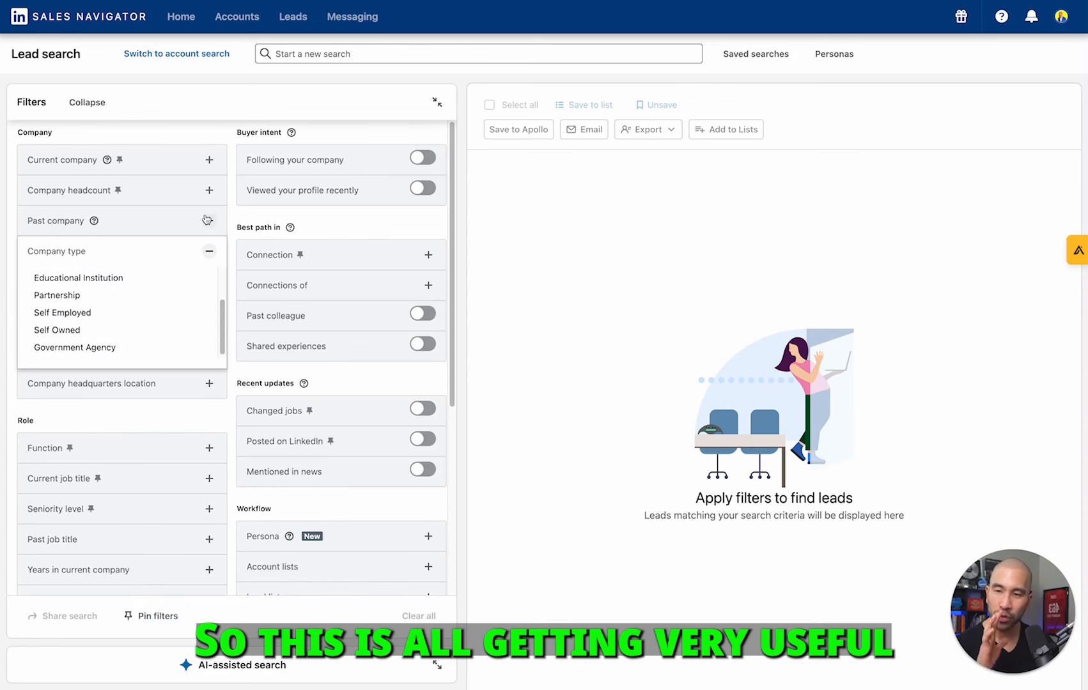
left_click(226, 251)
- Examine the options of the Company headquarters location and Function filters without choosing any
left_click(209, 281)
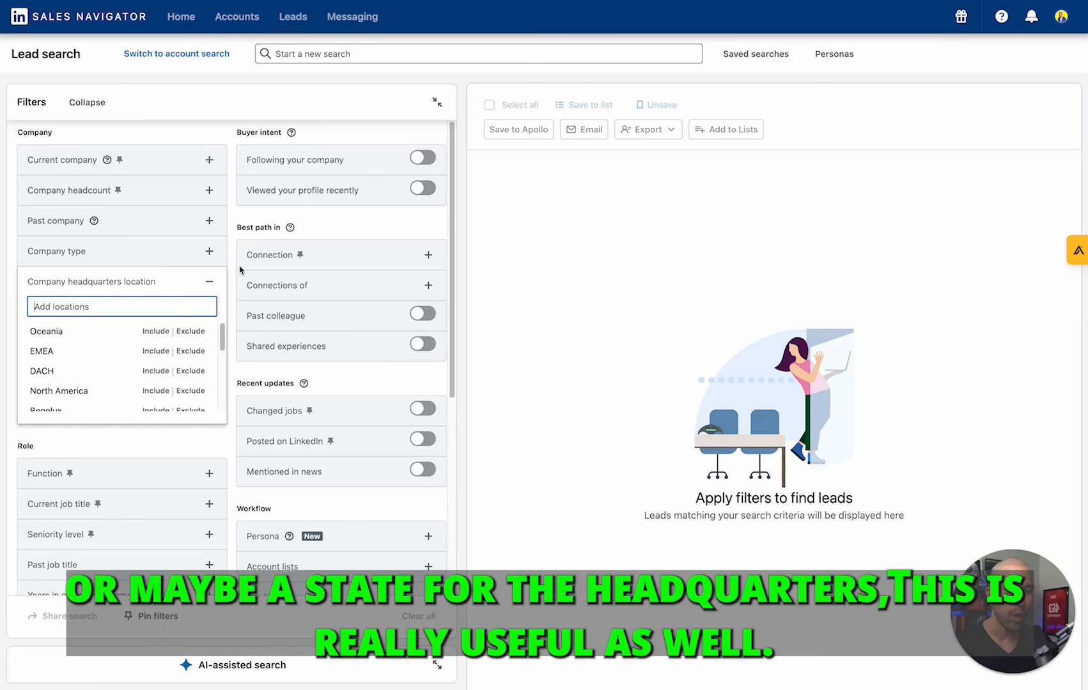
left_click(209, 282)
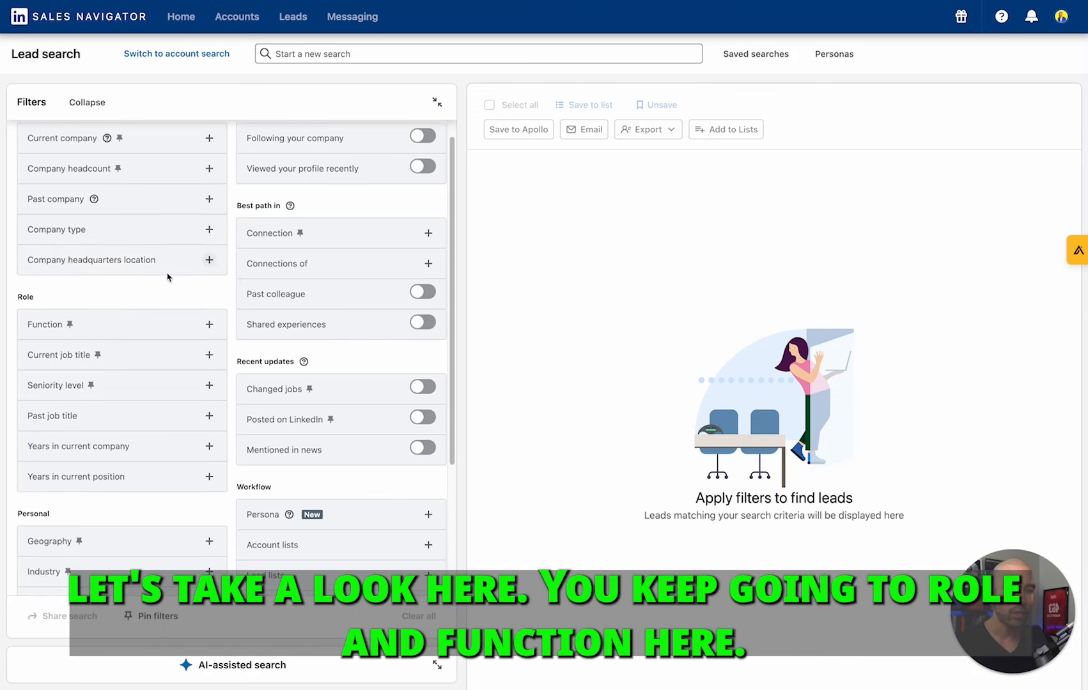
left_click(207, 324)
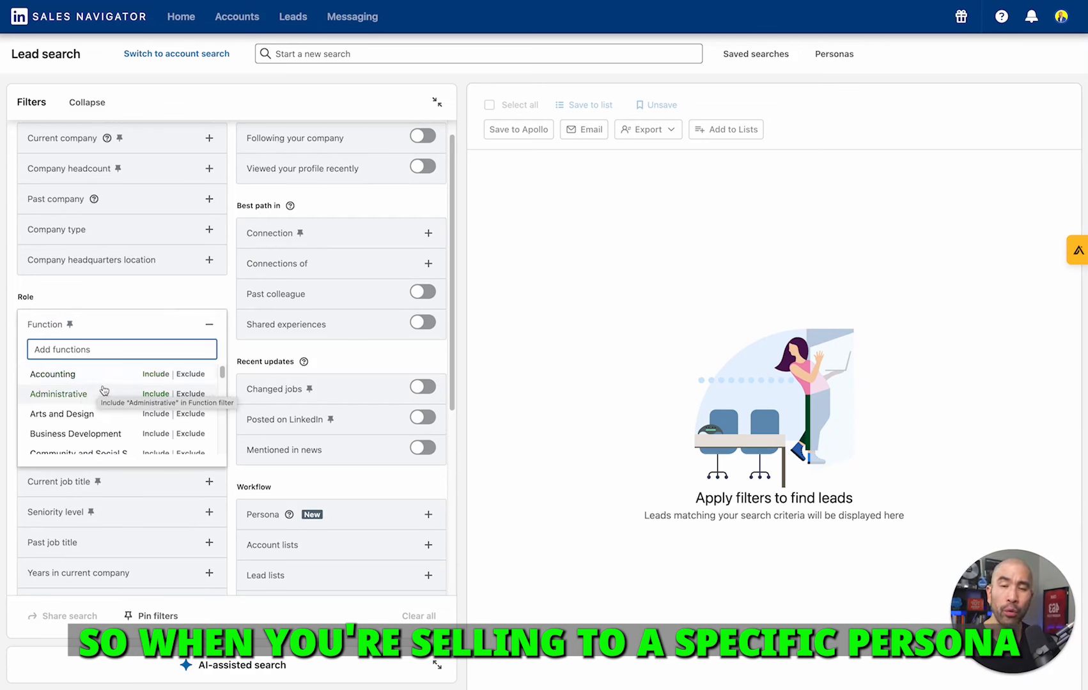
scroll(104, 390, "down", 1)
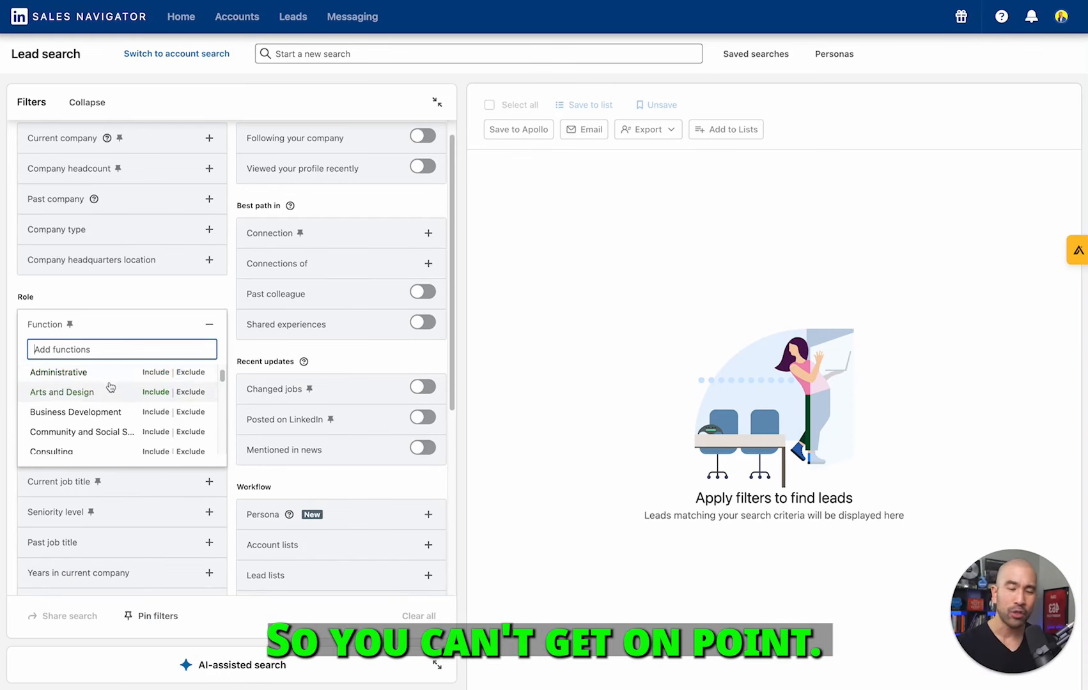
scroll(109, 389, "down", 3)
left_click(234, 338)
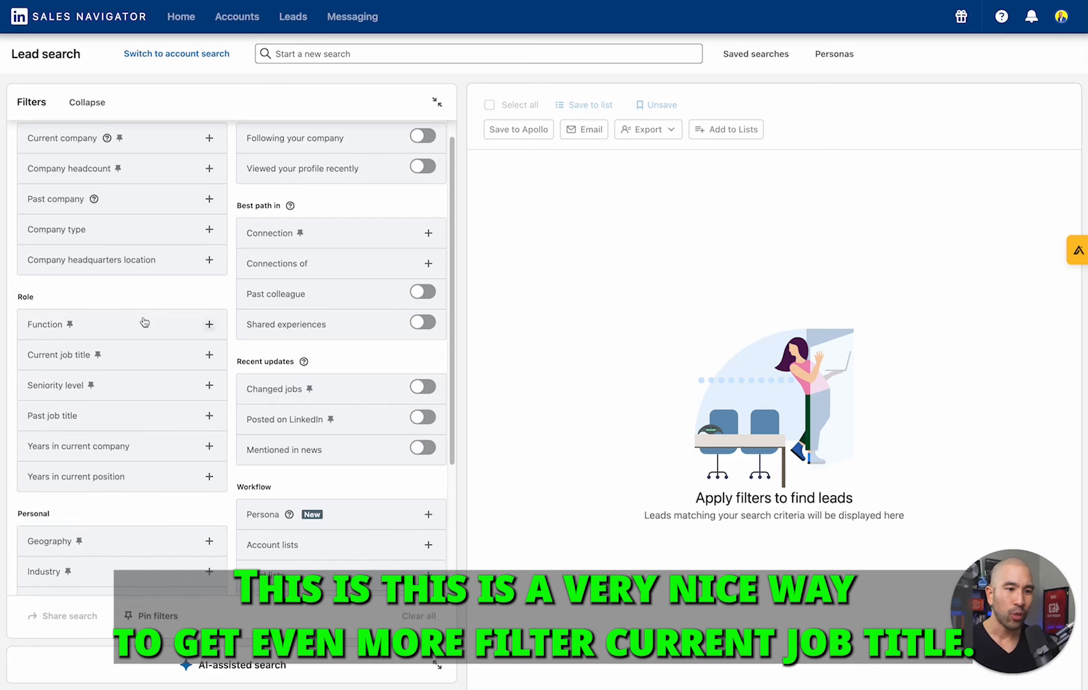
- Check the Current job title filter and look through the Seniority level options without choosing any
left_click(205, 353)
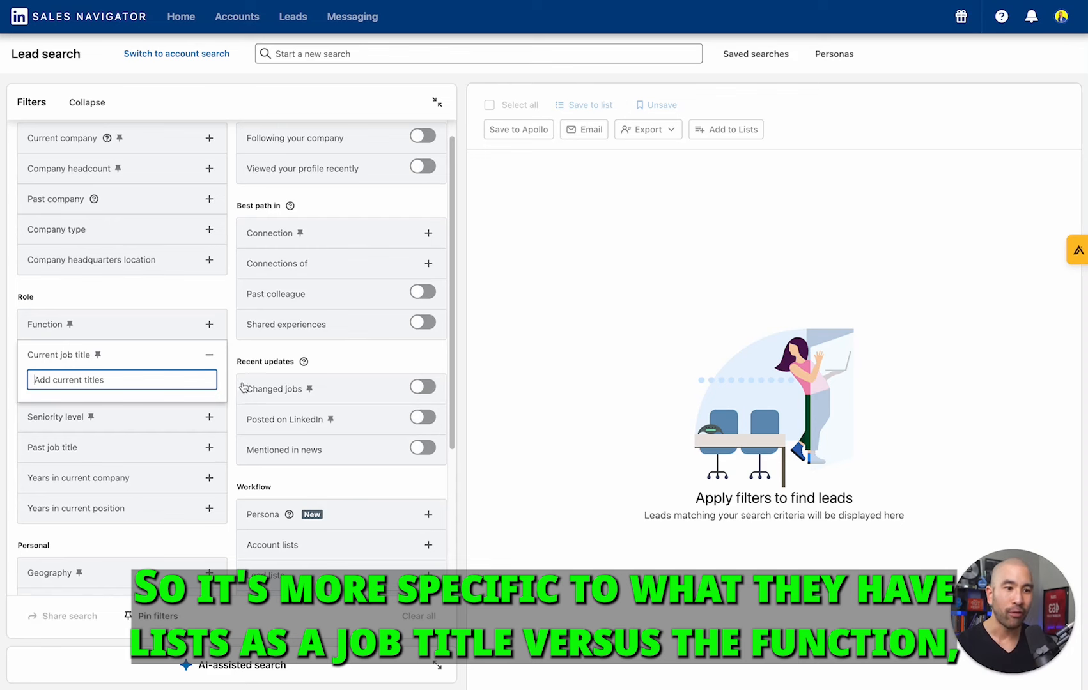
left_click(209, 355)
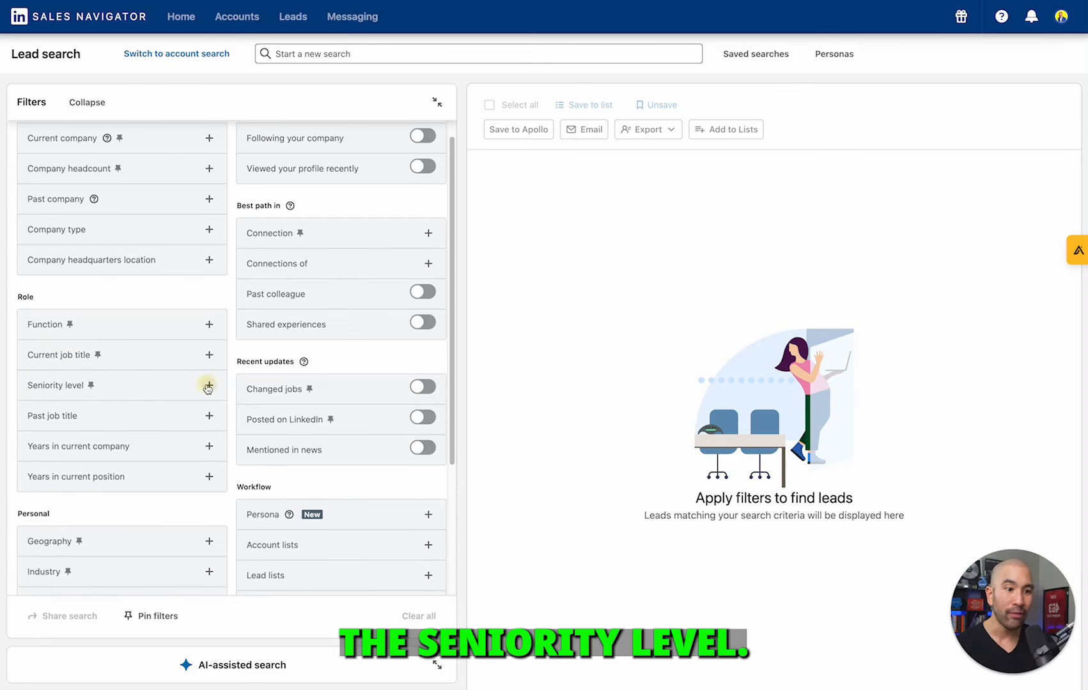
left_click(208, 384)
scroll(107, 425, "down", 2)
scroll(99, 418, "up", 2)
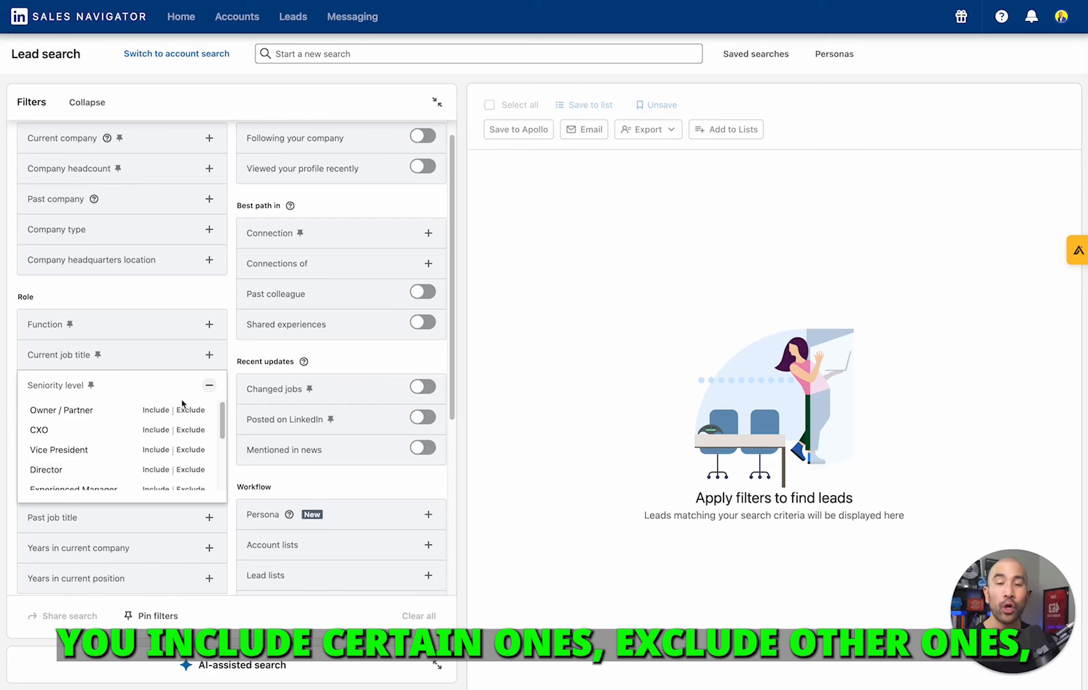
left_click(209, 385)
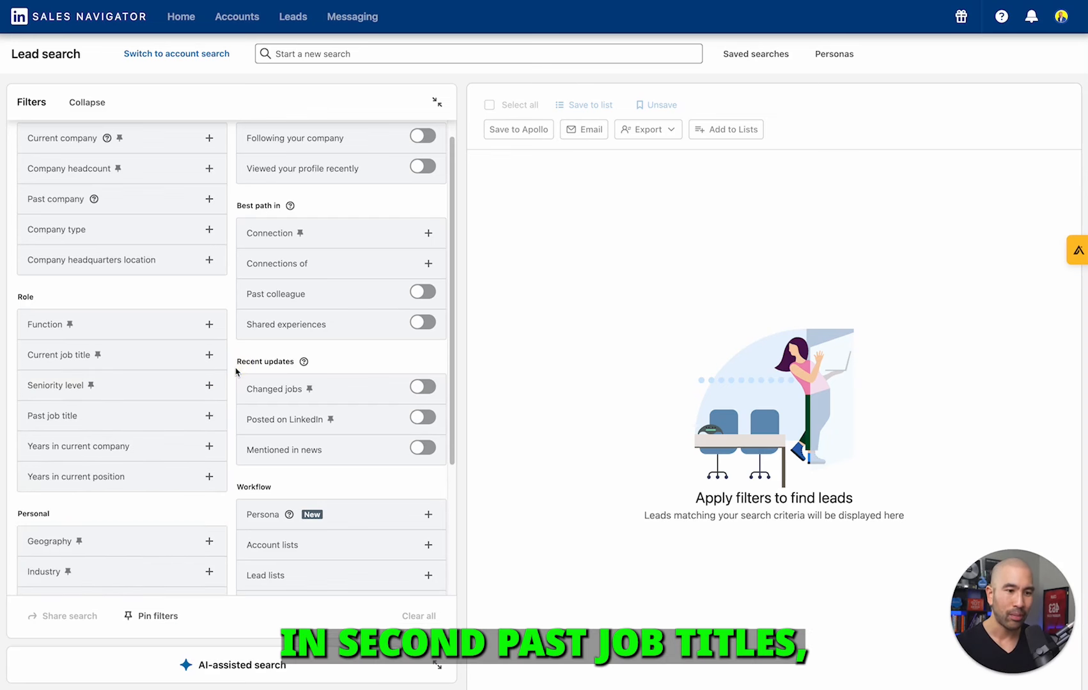
scroll(219, 401, "down", 1)
left_click(217, 400)
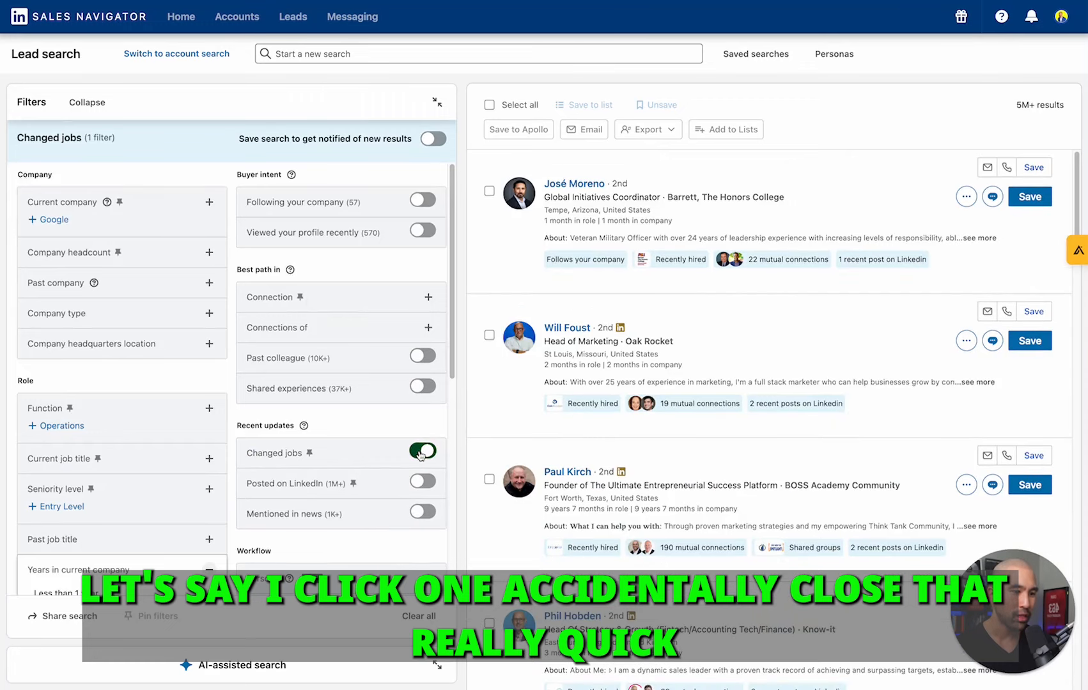
left_click(422, 450)
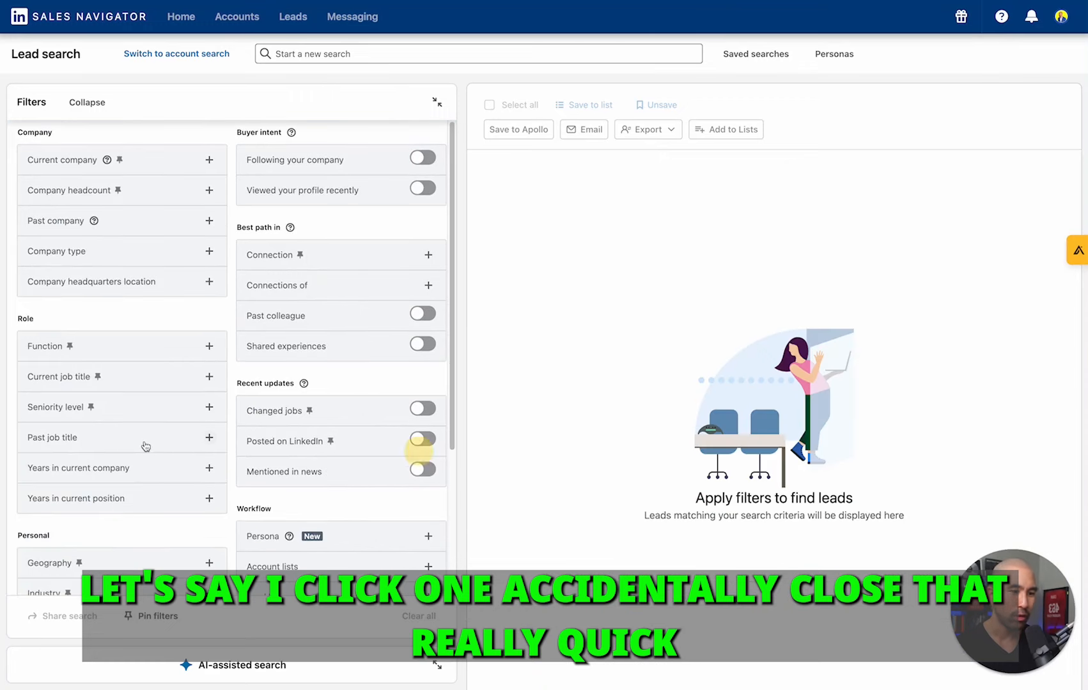
- Examine the ranges offered by the Years in current company and Years in current position filters without choosing any
scroll(100, 437, "down", 2)
scroll(100, 438, "down", 2)
left_click(209, 338)
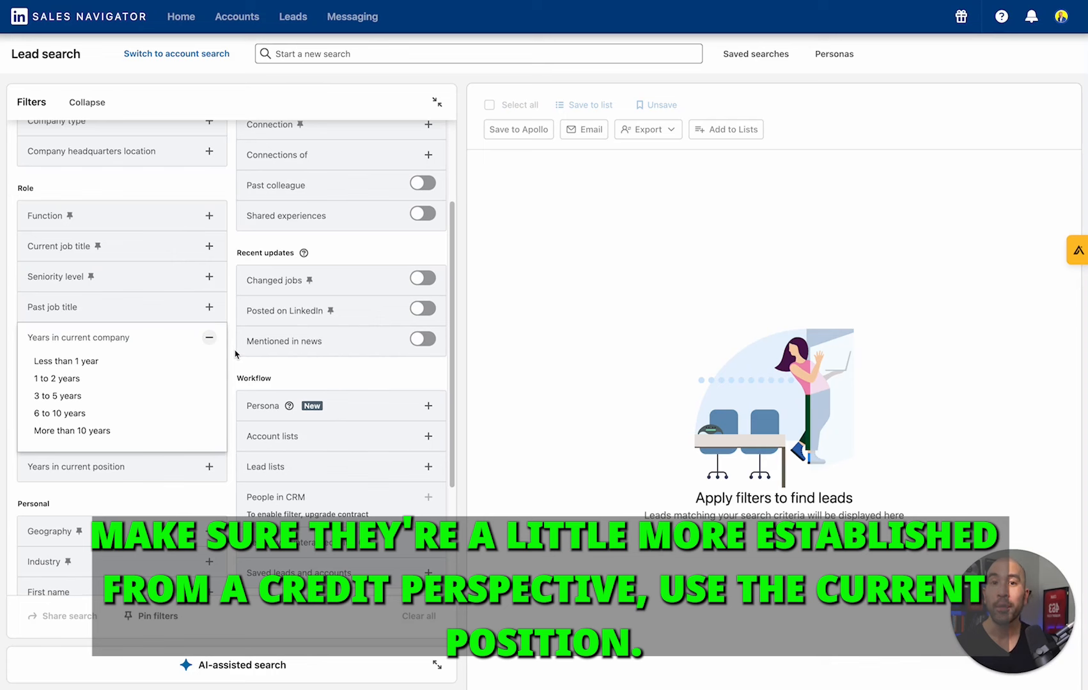
left_click(210, 338)
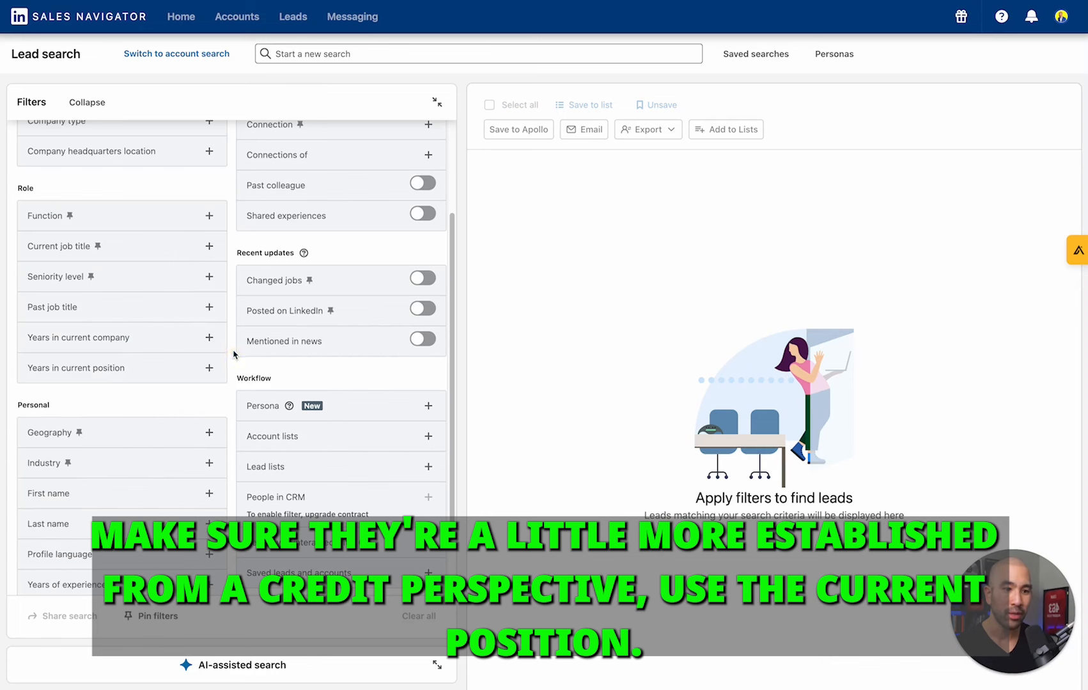
left_click(211, 368)
left_click(211, 368)
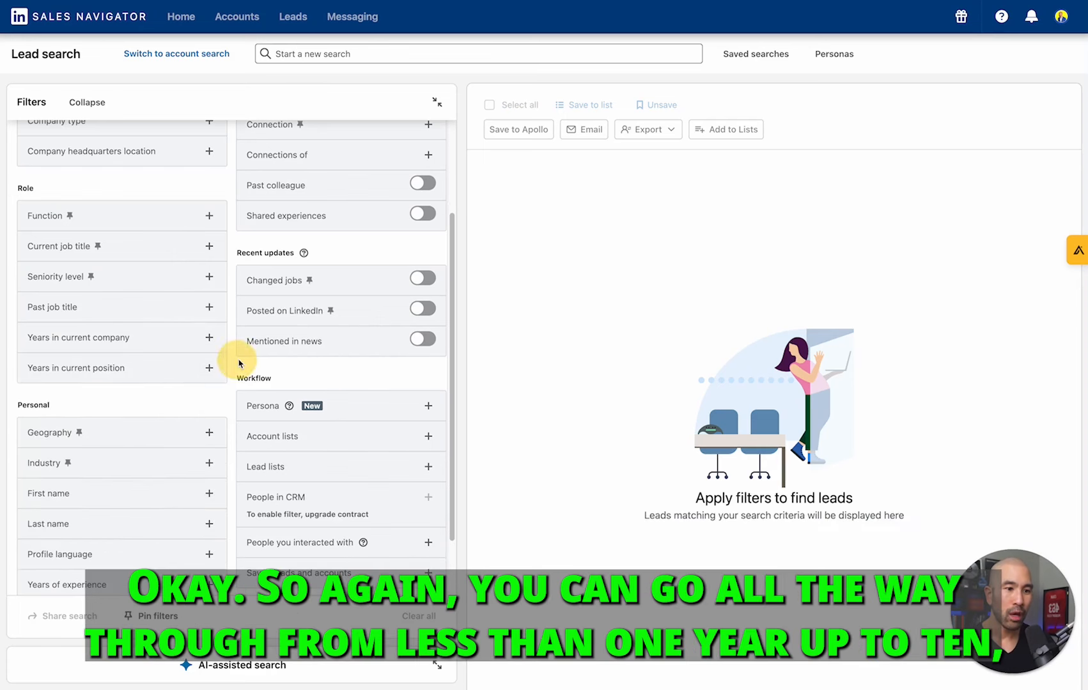
left_click(211, 368)
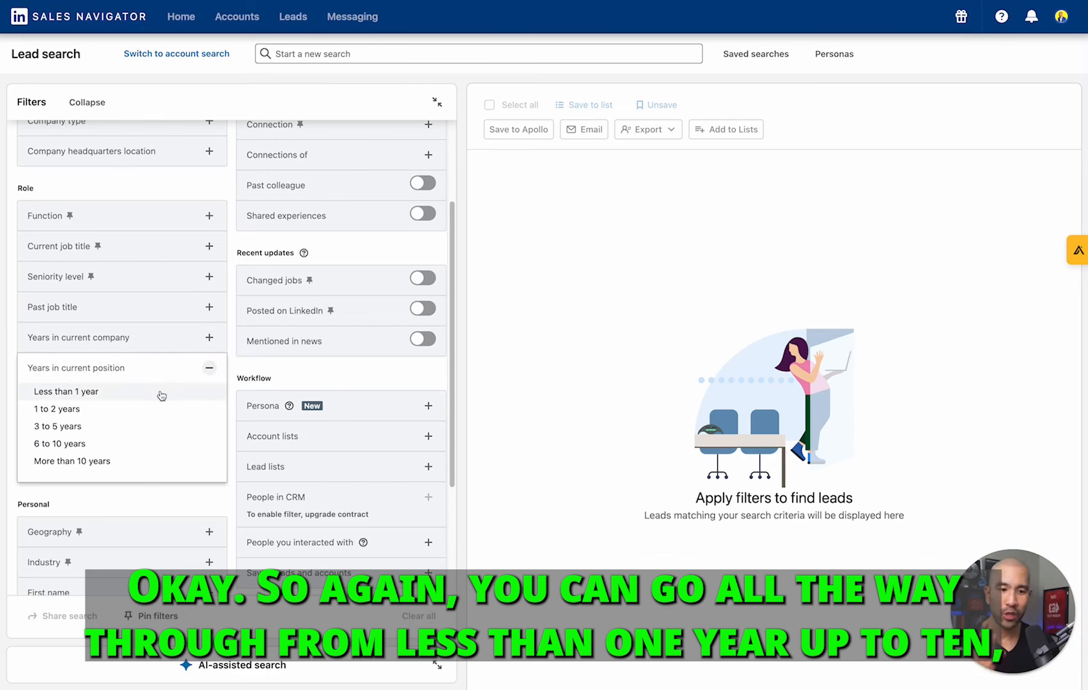
scroll(214, 388, "down", 1)
left_click(209, 345)
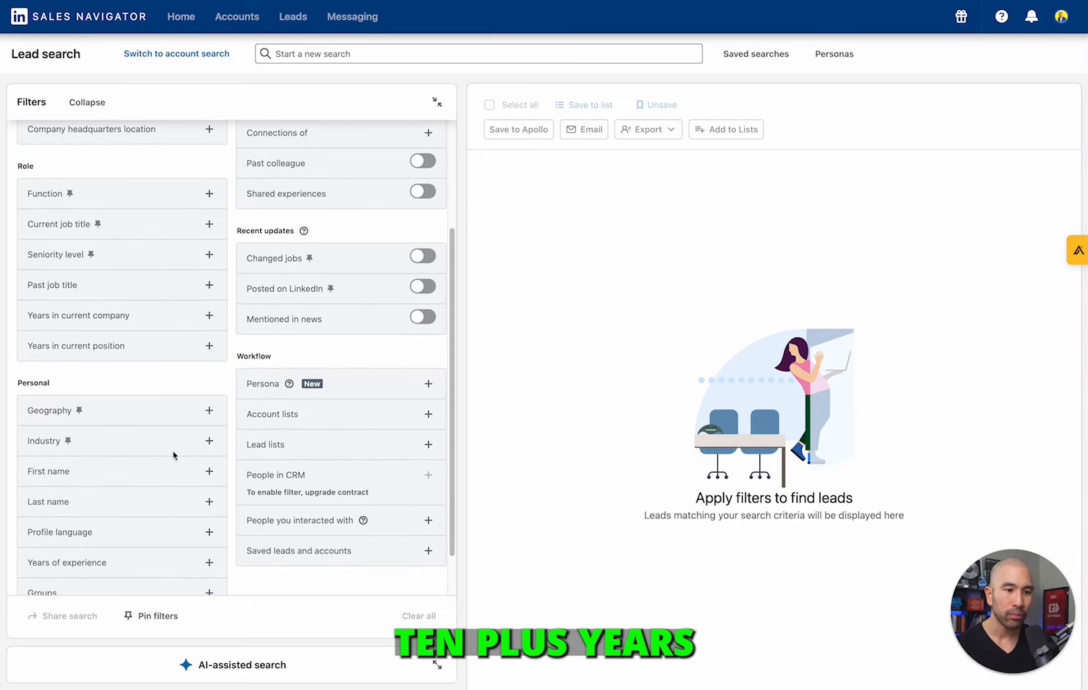
- Examine the Geography and Industry options among the personal filters without choosing any
scroll(168, 418, "down", 2)
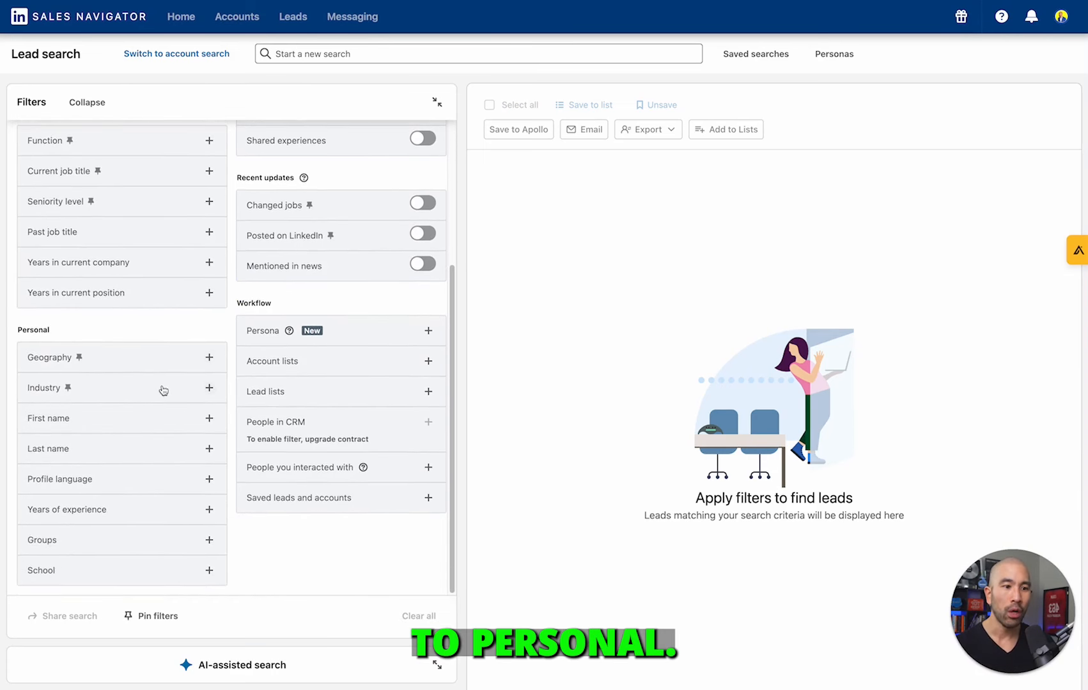
left_click(210, 357)
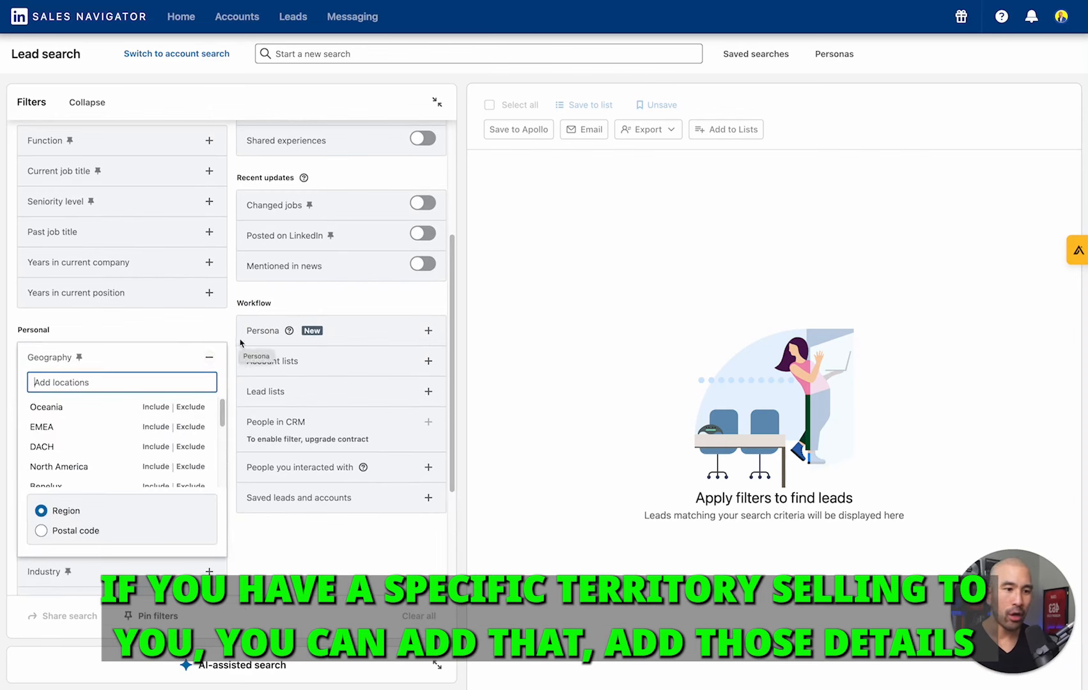
left_click(221, 353)
left_click(210, 388)
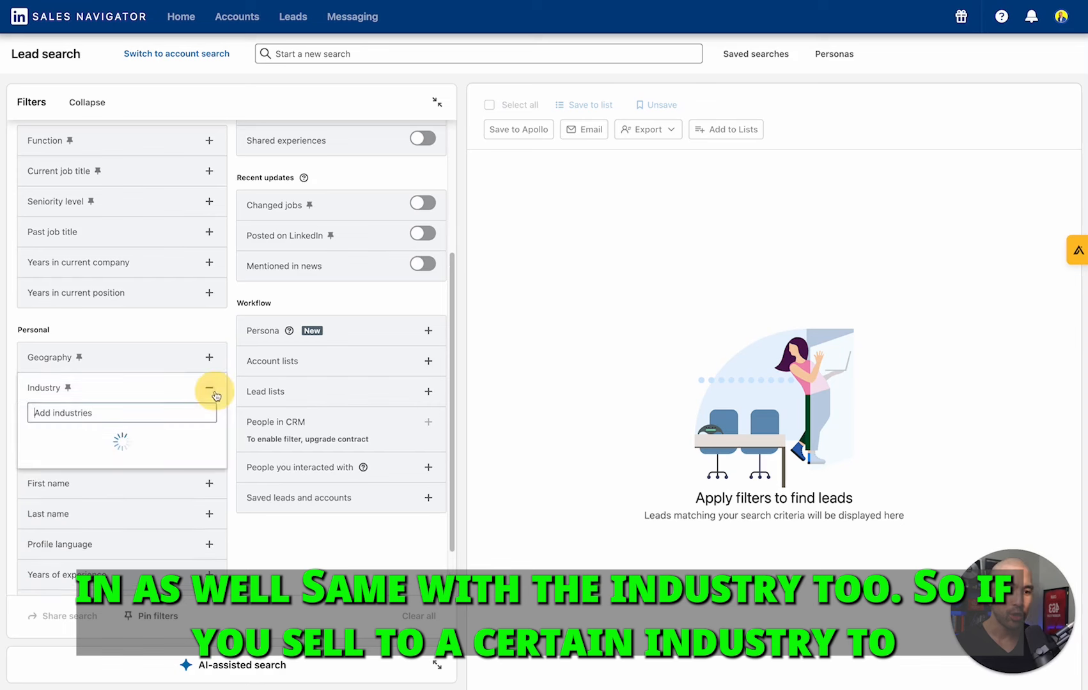
scroll(96, 473, "down", 1)
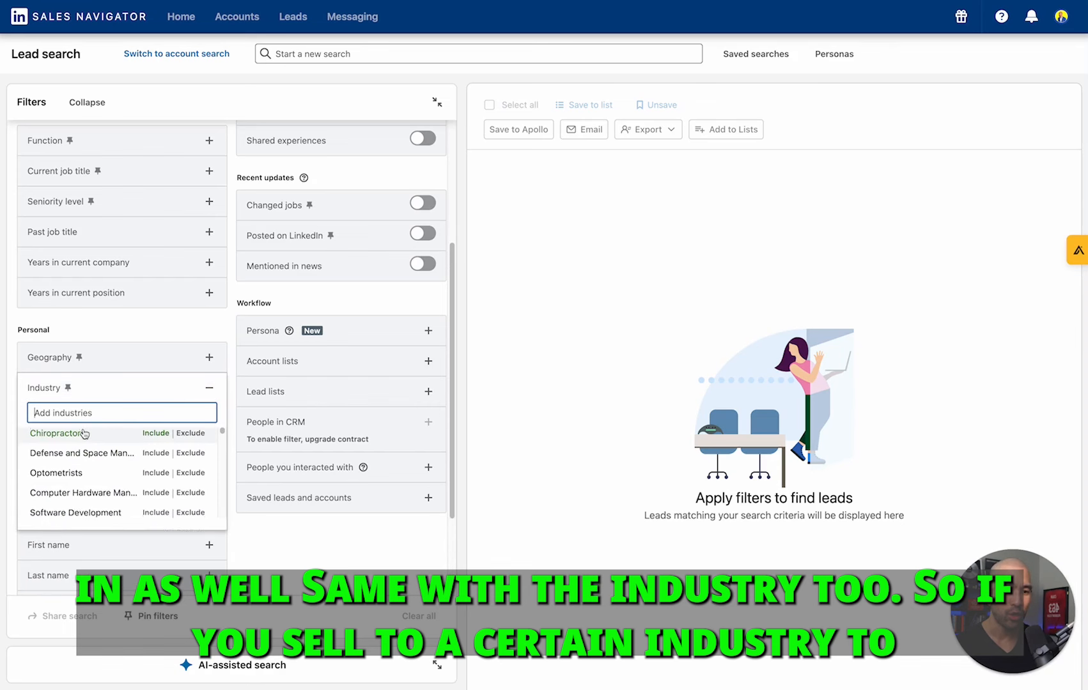
left_click(245, 545)
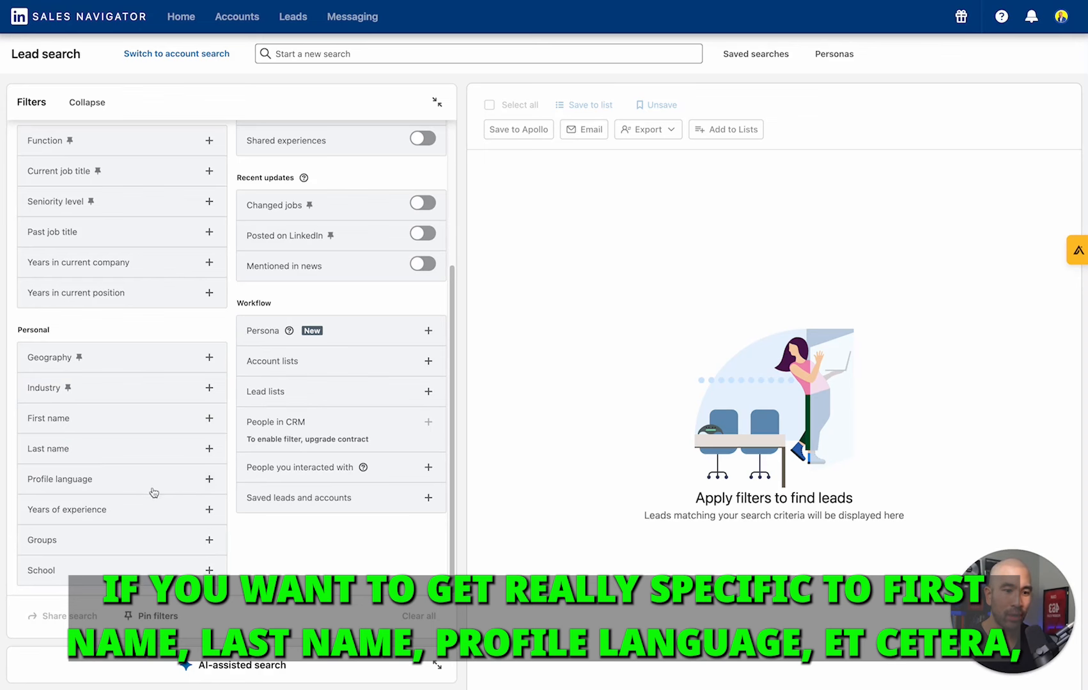
- Filter the leads by company headcount, selecting the 11-50 and 51-200 ranges
scroll(181, 521, "up", 3)
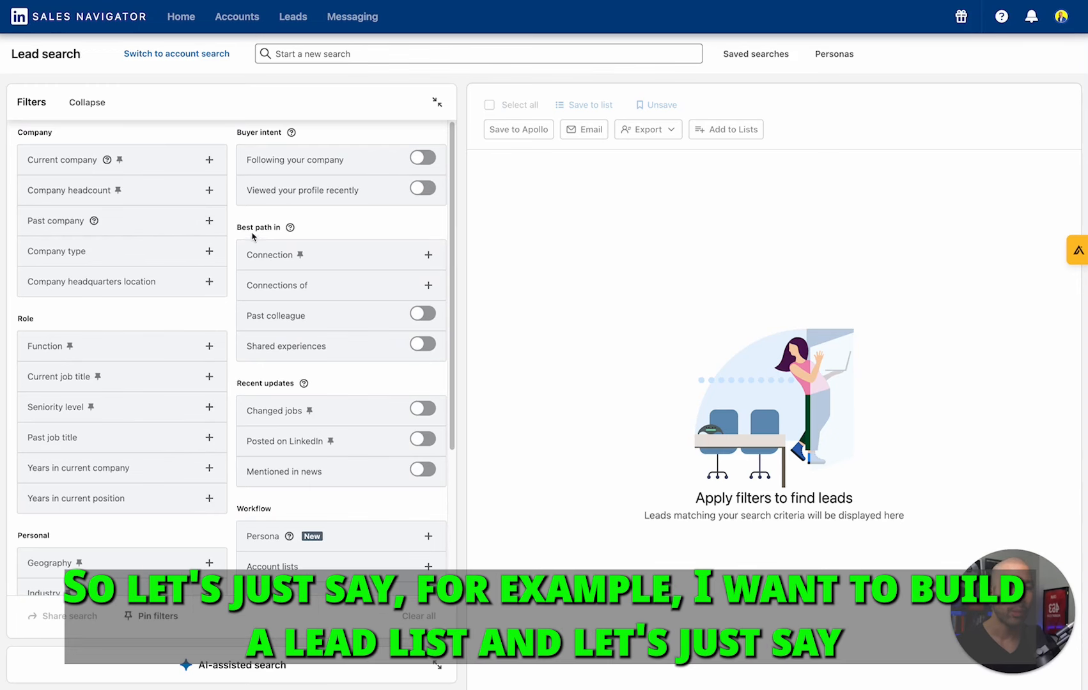
left_click(60, 190)
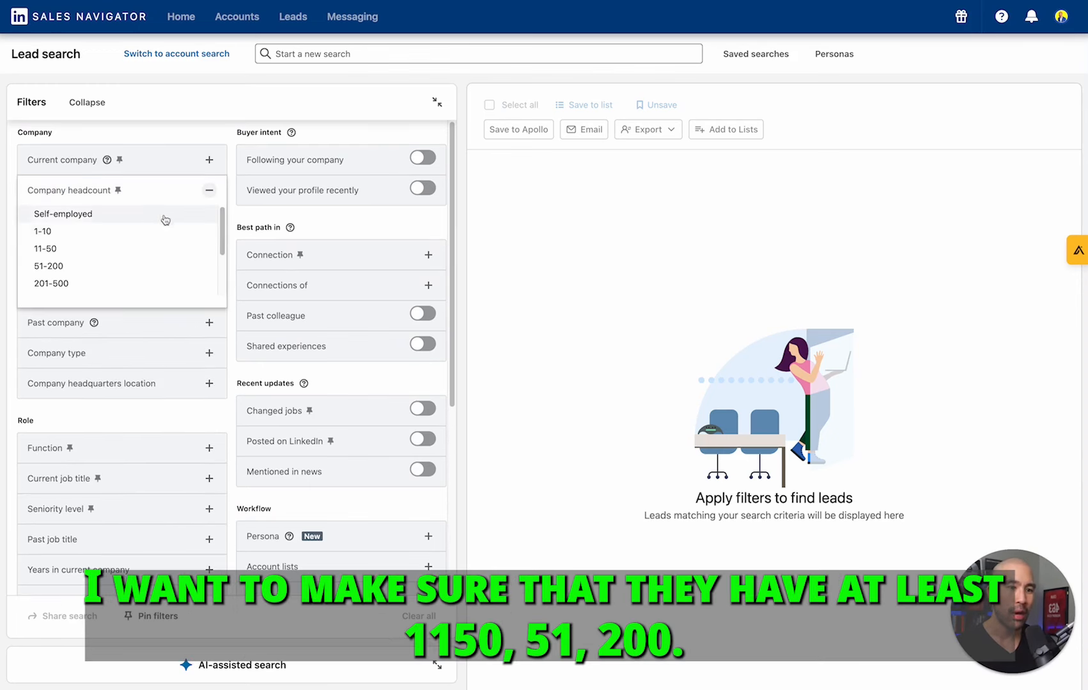
left_click(106, 248)
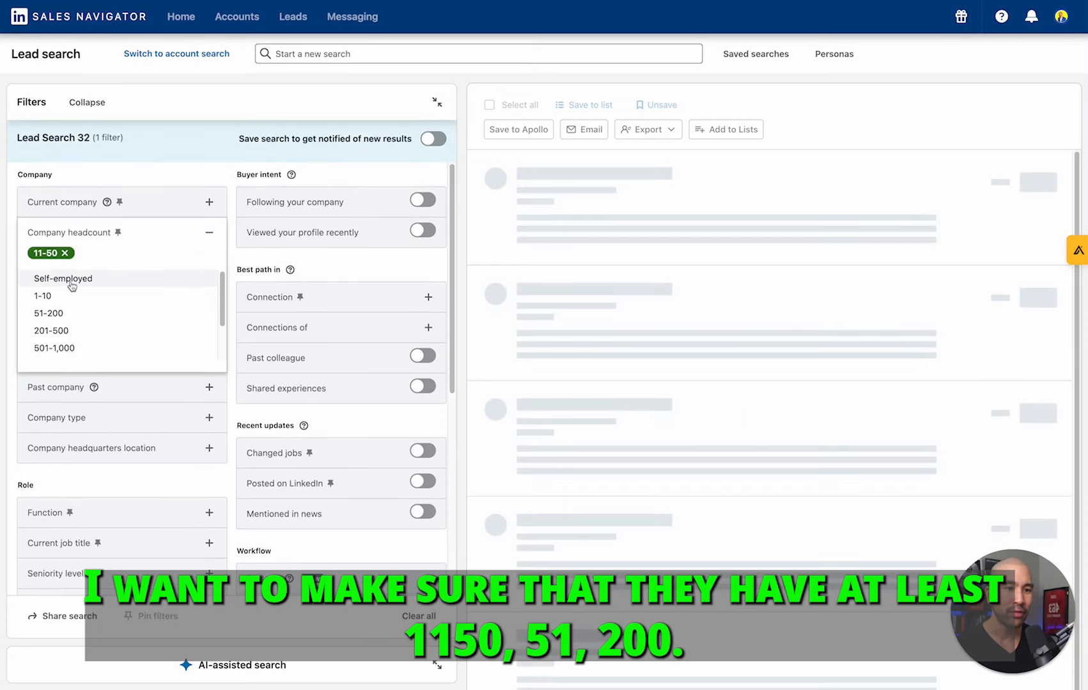
left_click(60, 314)
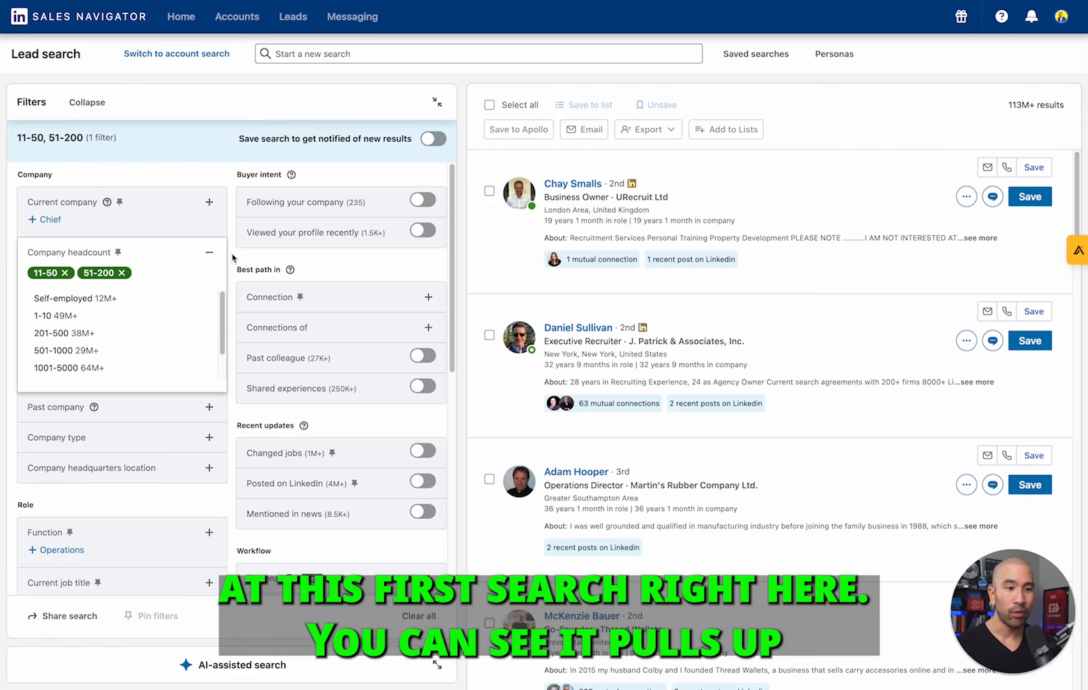
left_click(209, 251)
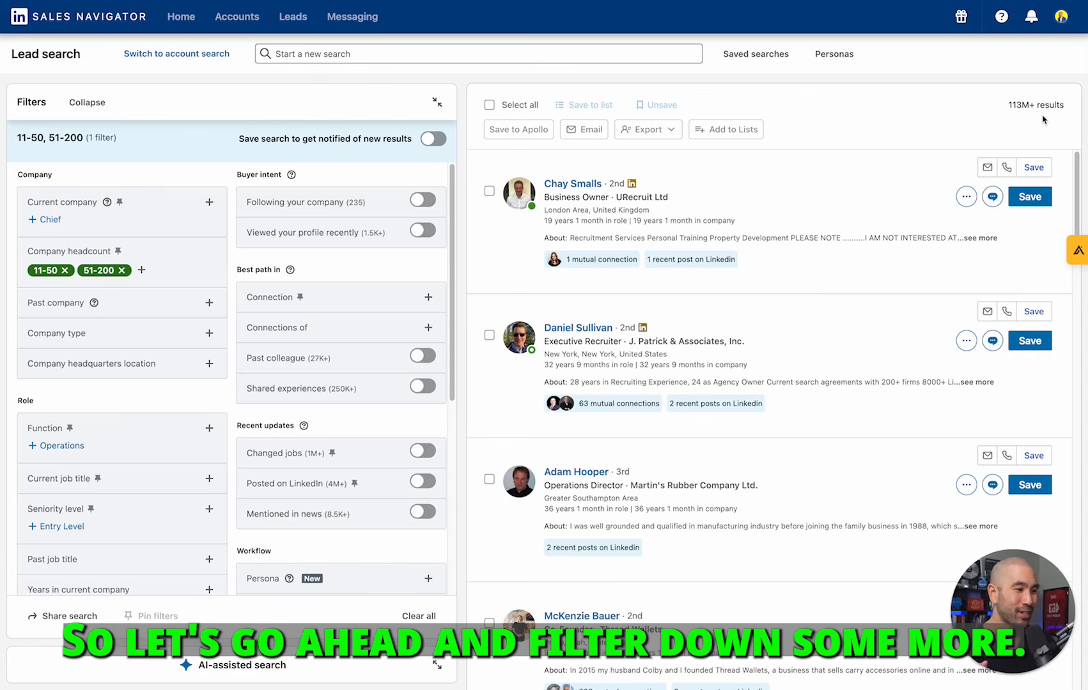
- Check the Company type and Company headquarters location filters again, leaving both unset
scroll(205, 240, "down", 2)
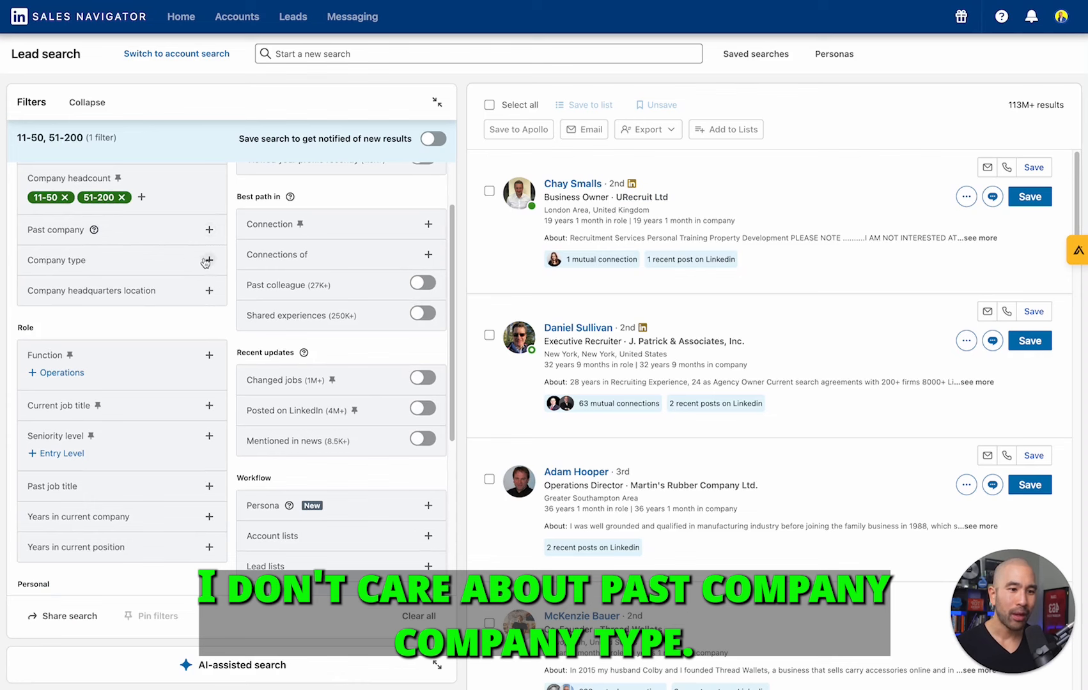
left_click(208, 261)
left_click(211, 261)
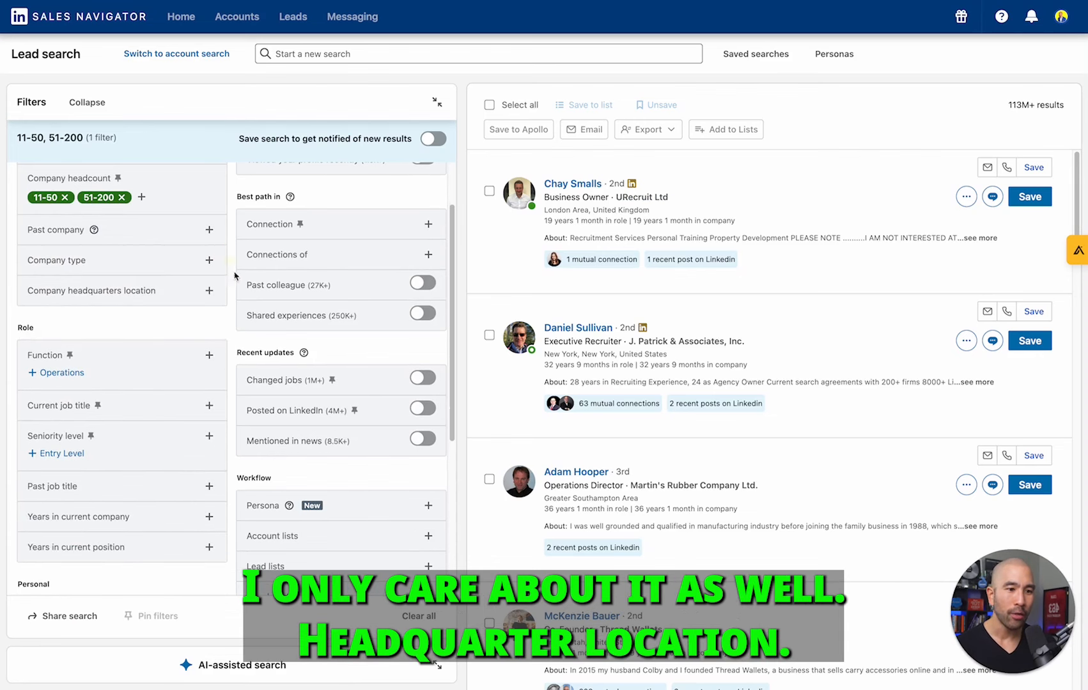
left_click(213, 290)
left_click(234, 281)
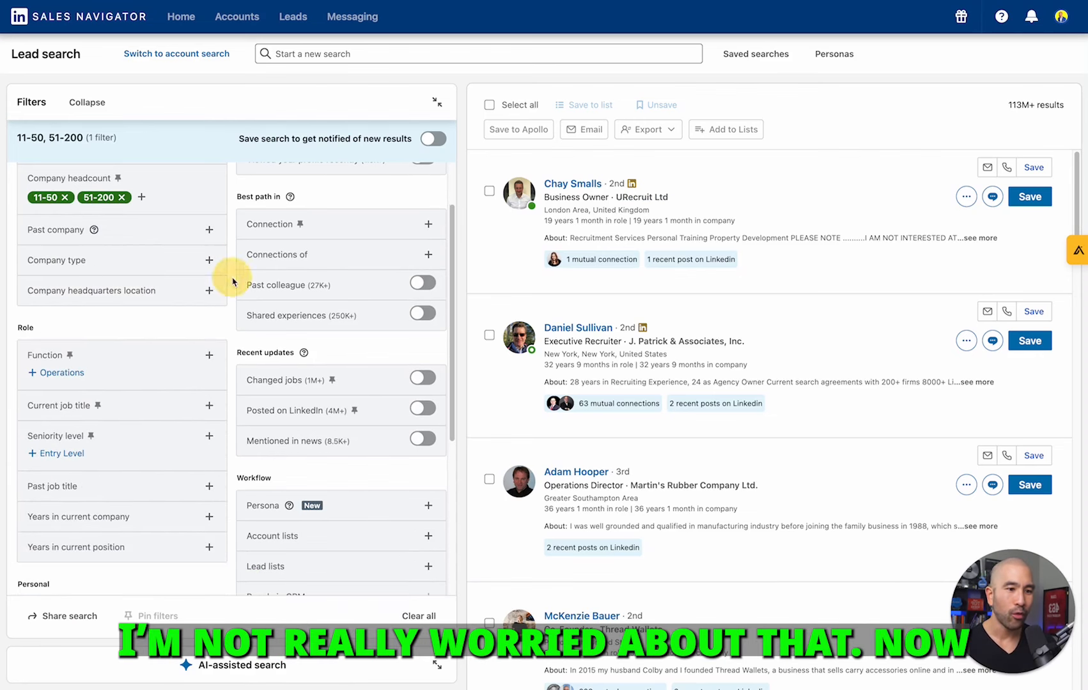
- Search the current job titles for "ceo" and include Chief Executive Officer in the filter
scroll(234, 281, "down", 1)
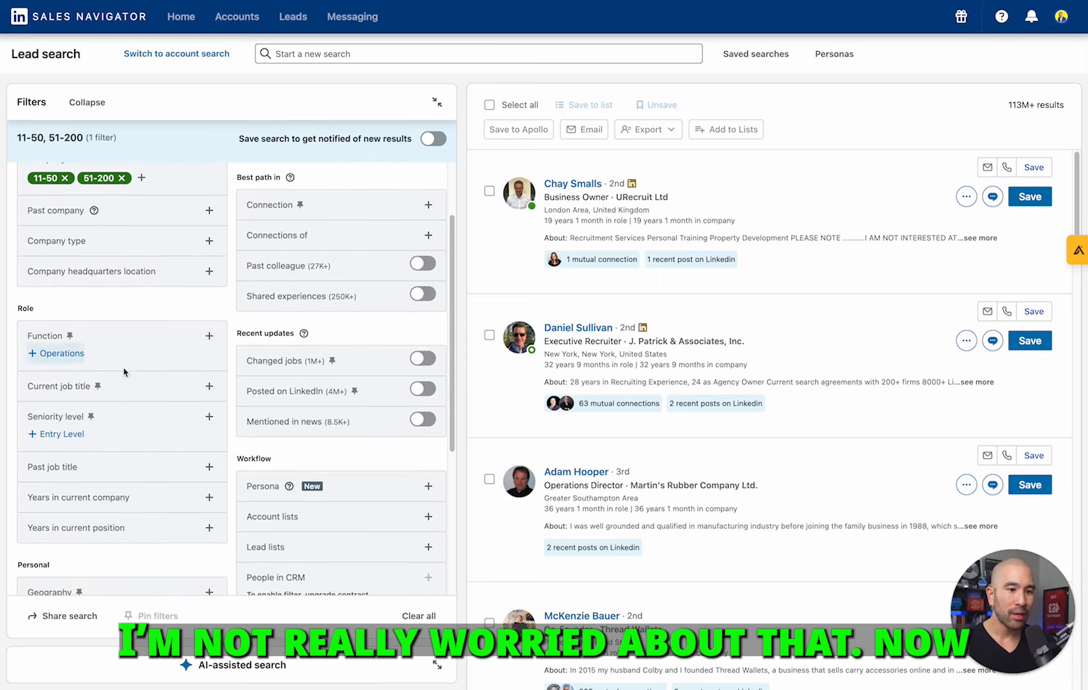
left_click(209, 386)
left_click(124, 409)
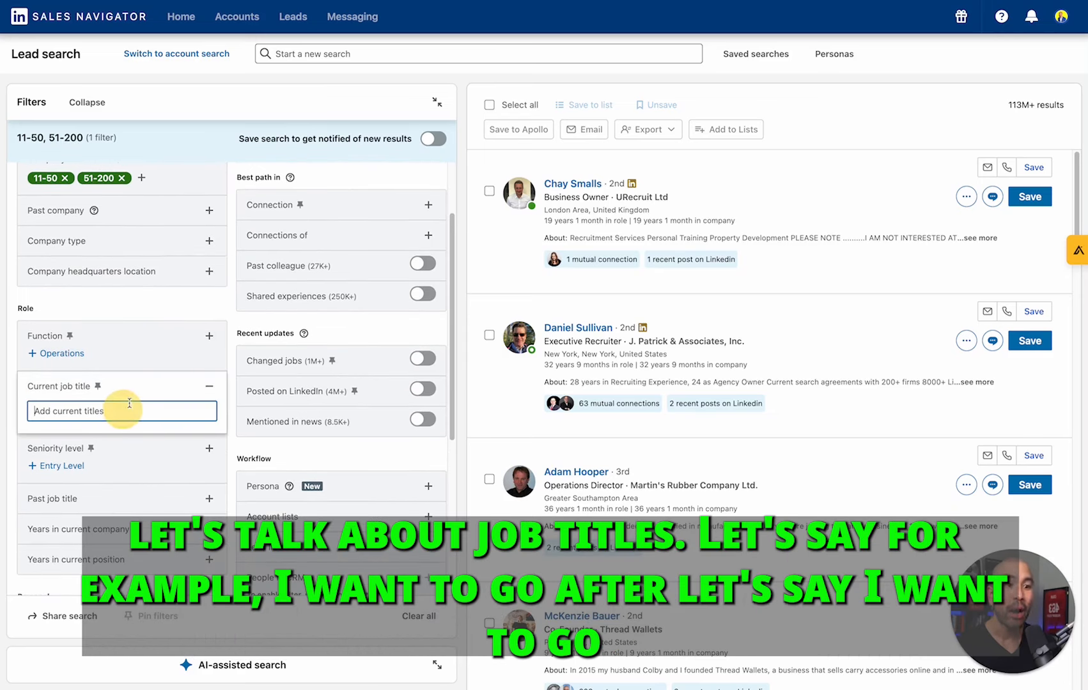
type("ceo")
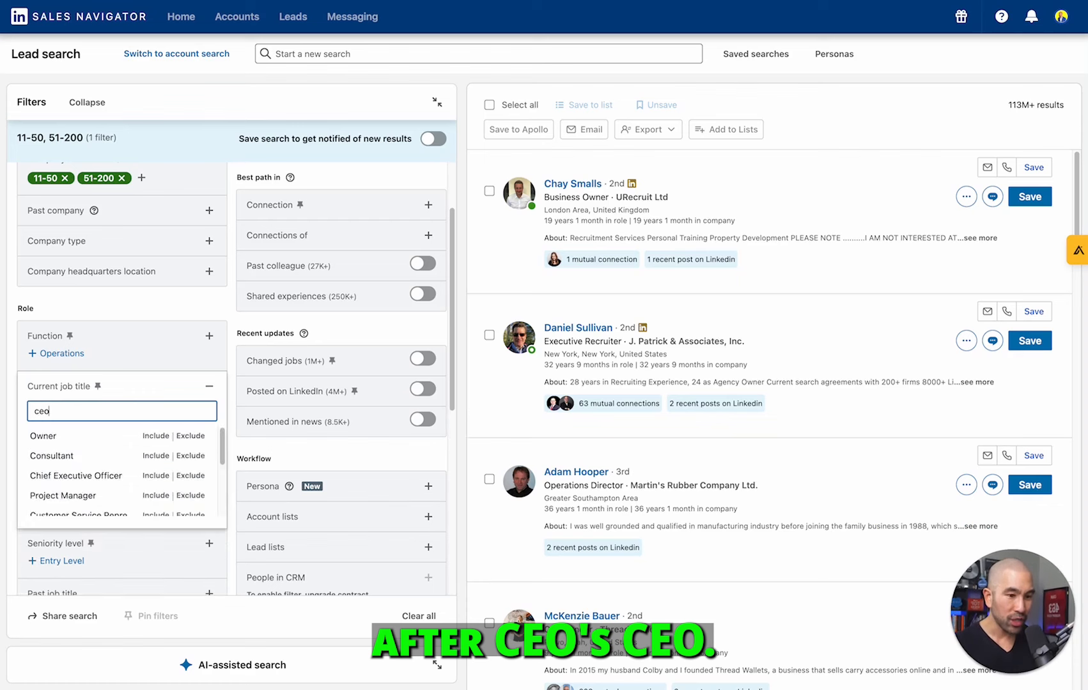
left_click(155, 436)
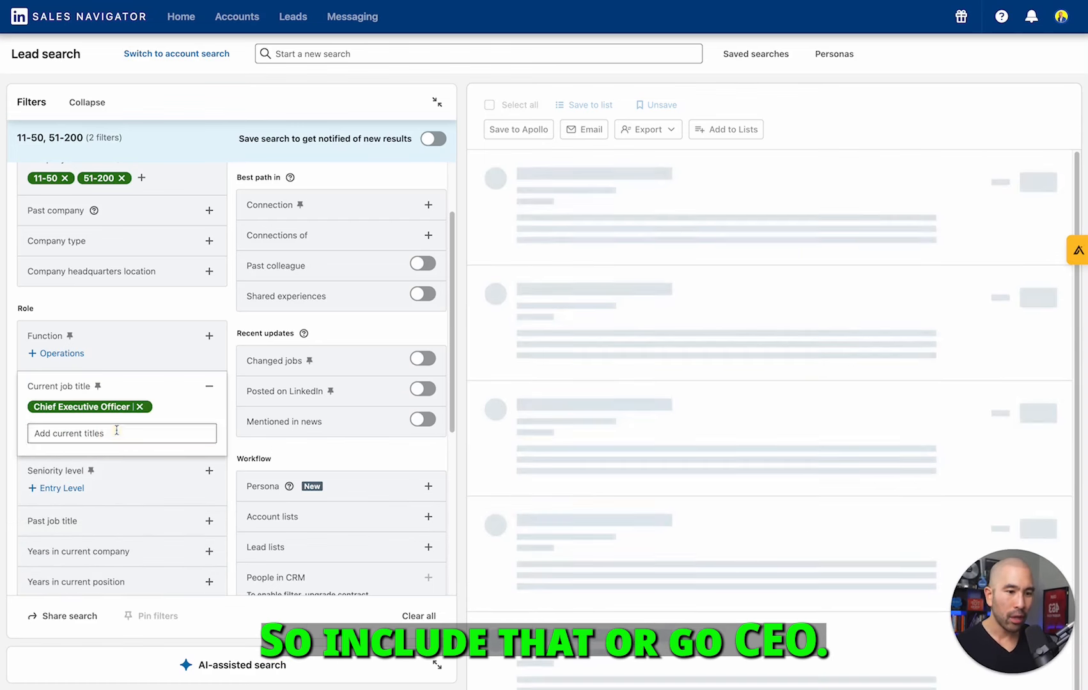
- Search the current job titles for "CEO" and include Group Chief Executive Officer in the filter
type("CEO")
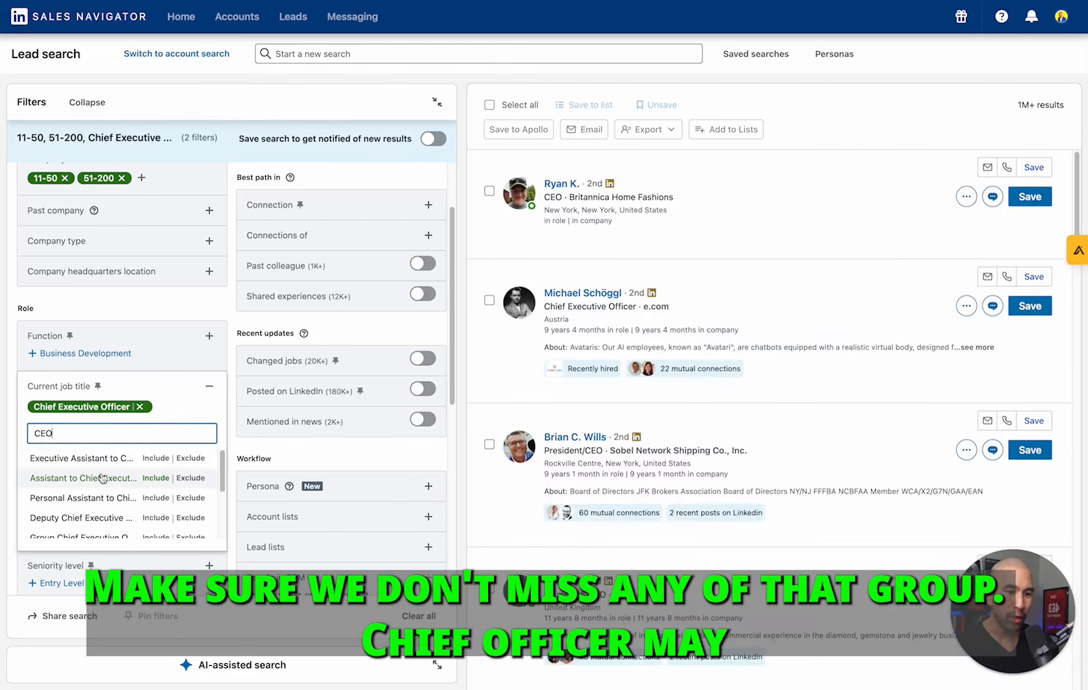
scroll(93, 467, "down", 3)
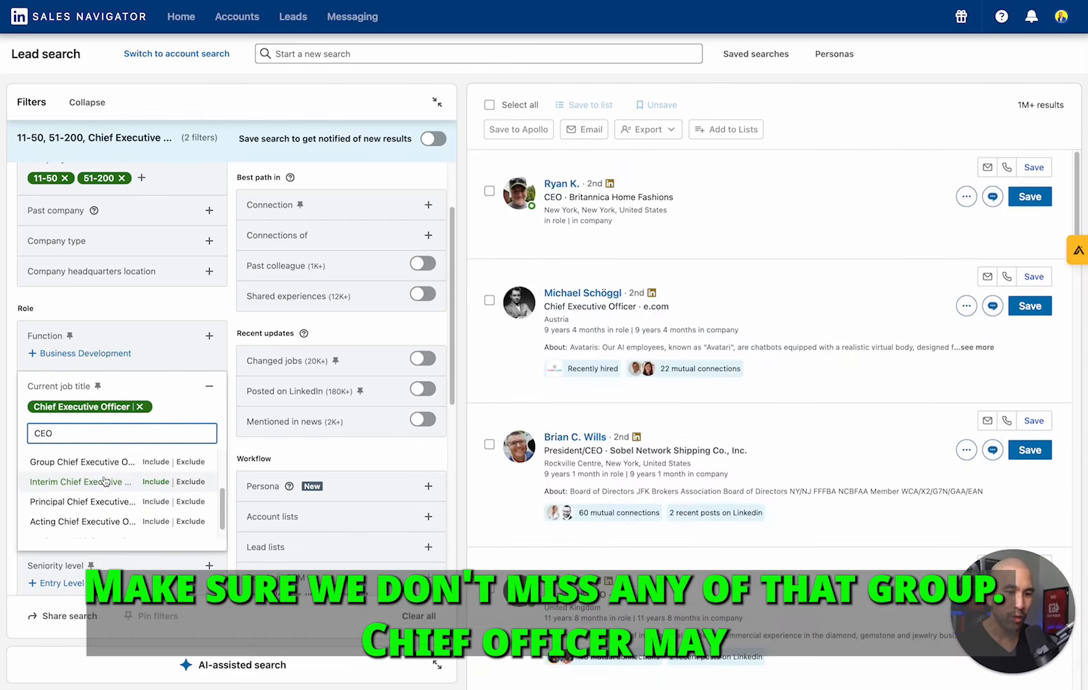
left_click(160, 462)
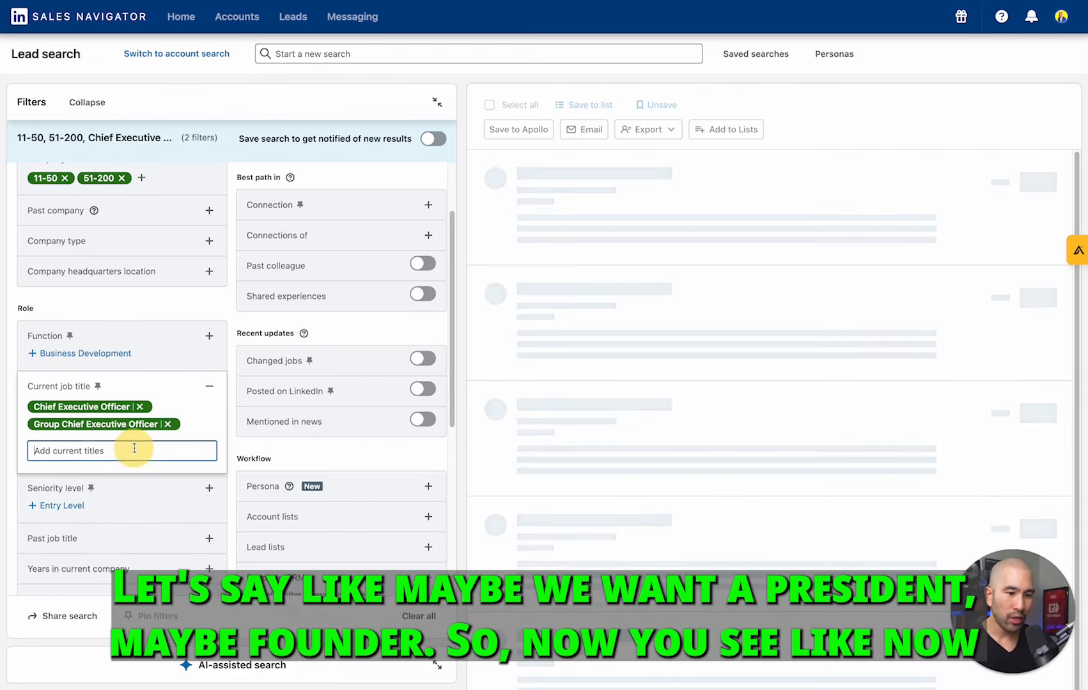
- Include President and Founder as additional current job titles
left_click(134, 448)
type("President")
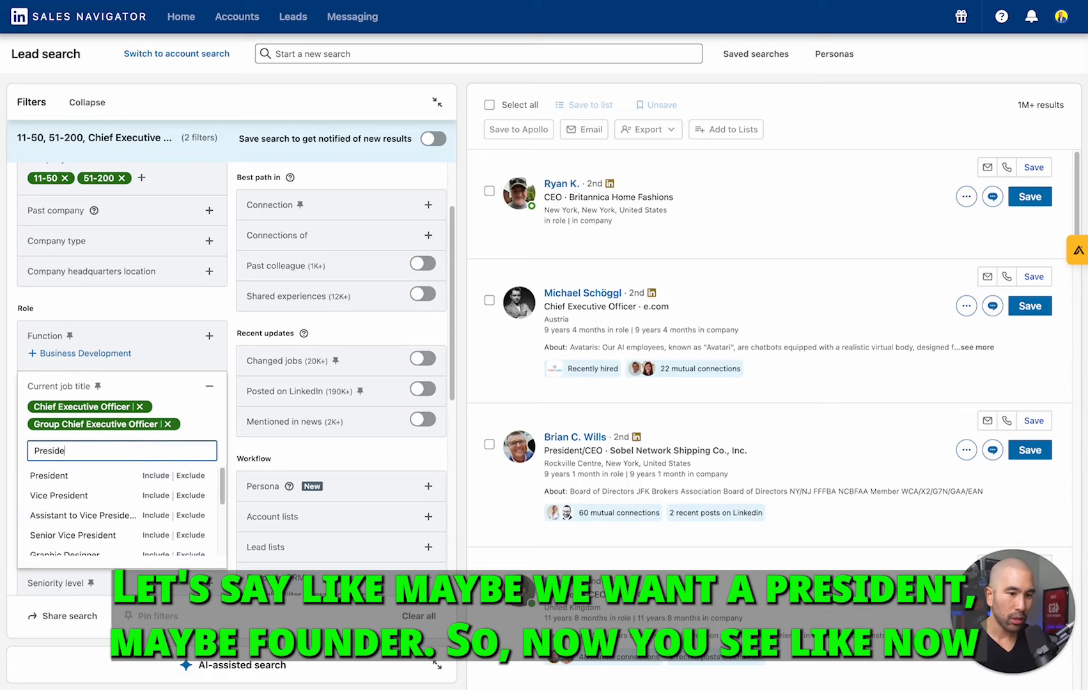
key("Return")
type("Founder")
left_click(158, 492)
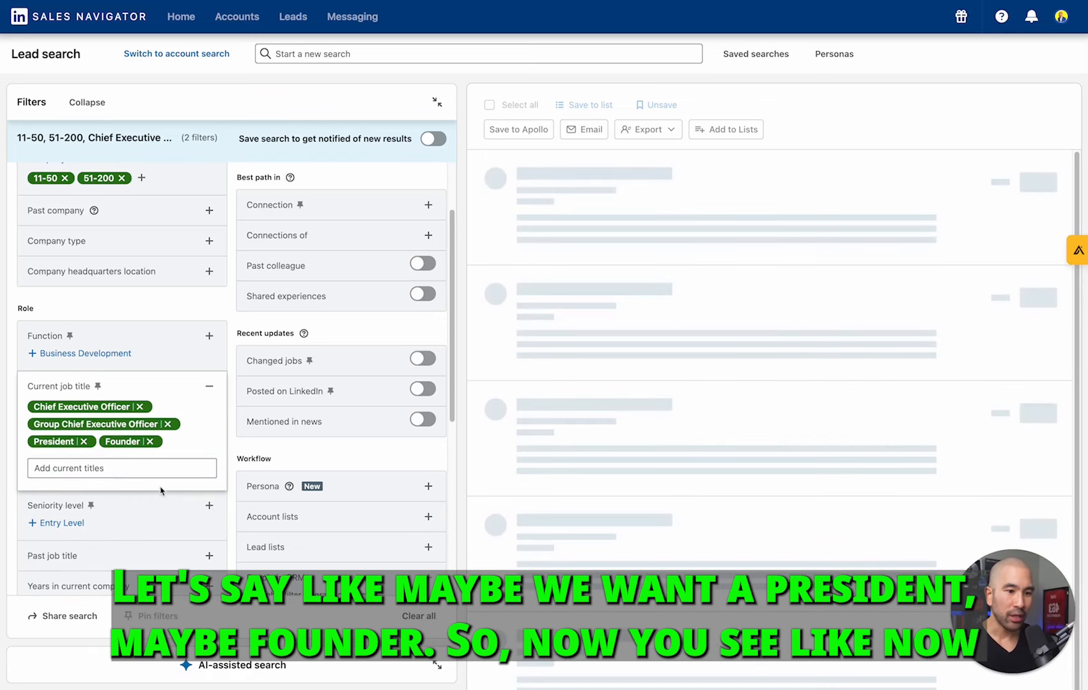
- Review the applied filters and look through the lead results for people whose titles do not match the targeted roles
scroll(124, 356, "up", 3)
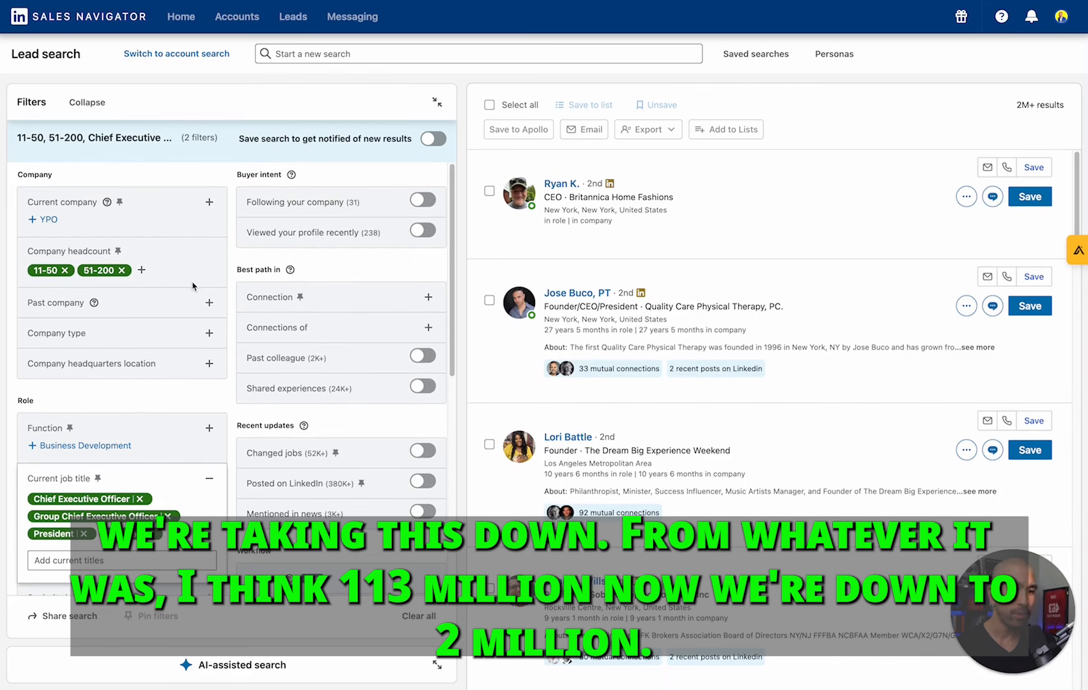
scroll(370, 238, "down", 3)
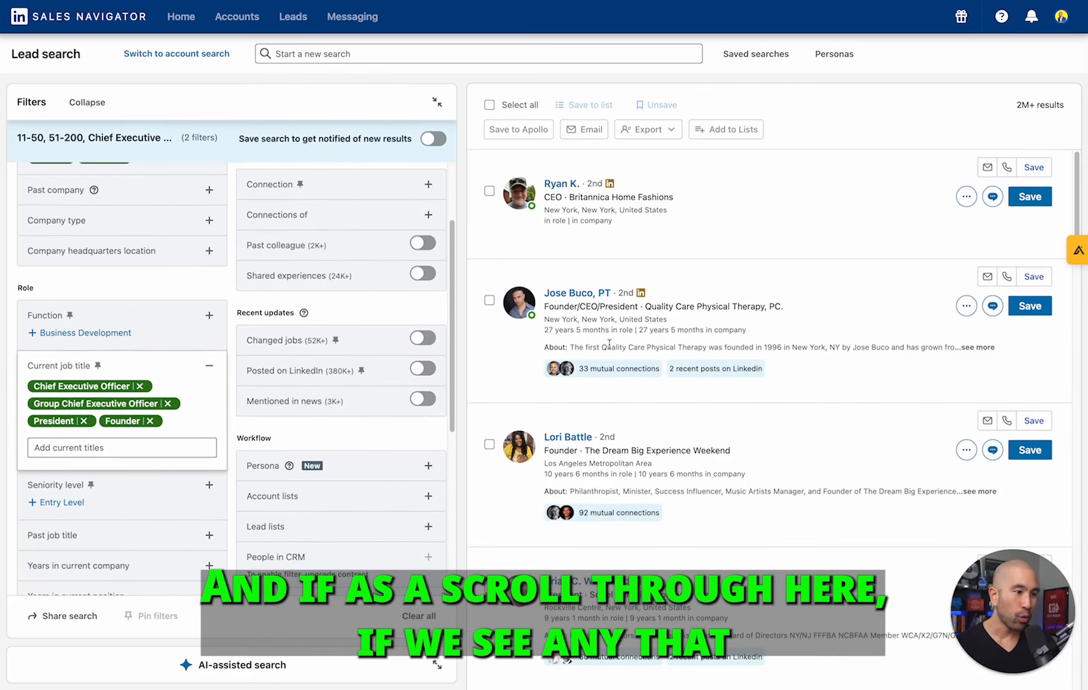
scroll(609, 344, "down", 5)
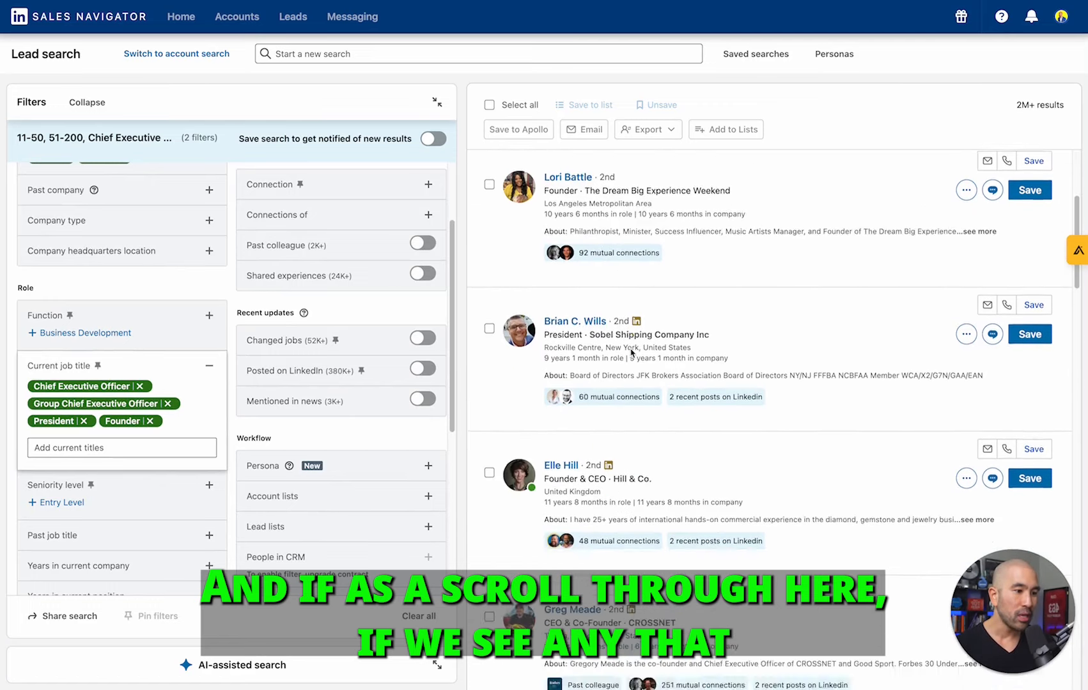
scroll(632, 351, "down", 5)
scroll(636, 350, "down", 2)
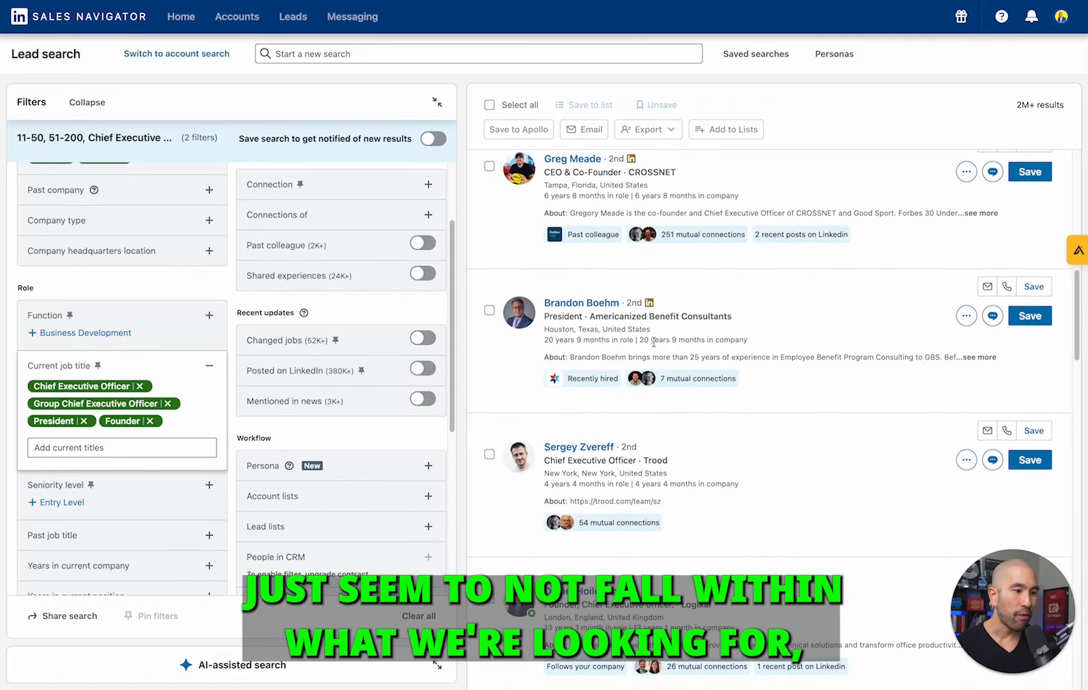
scroll(653, 343, "down", 7)
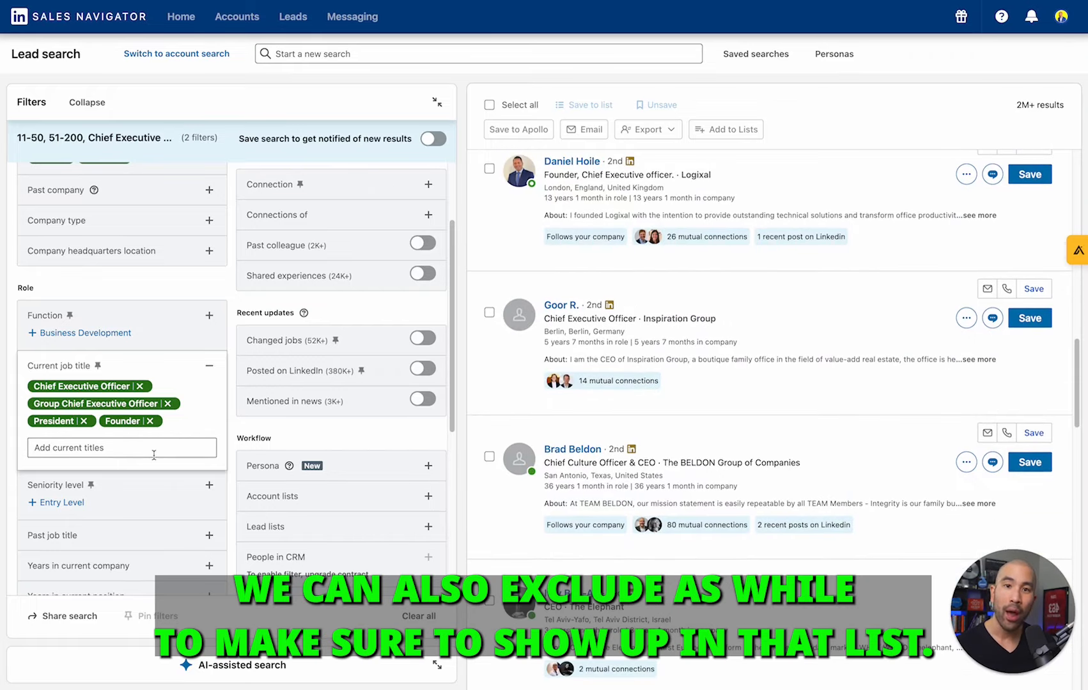
scroll(625, 370, "down", 4)
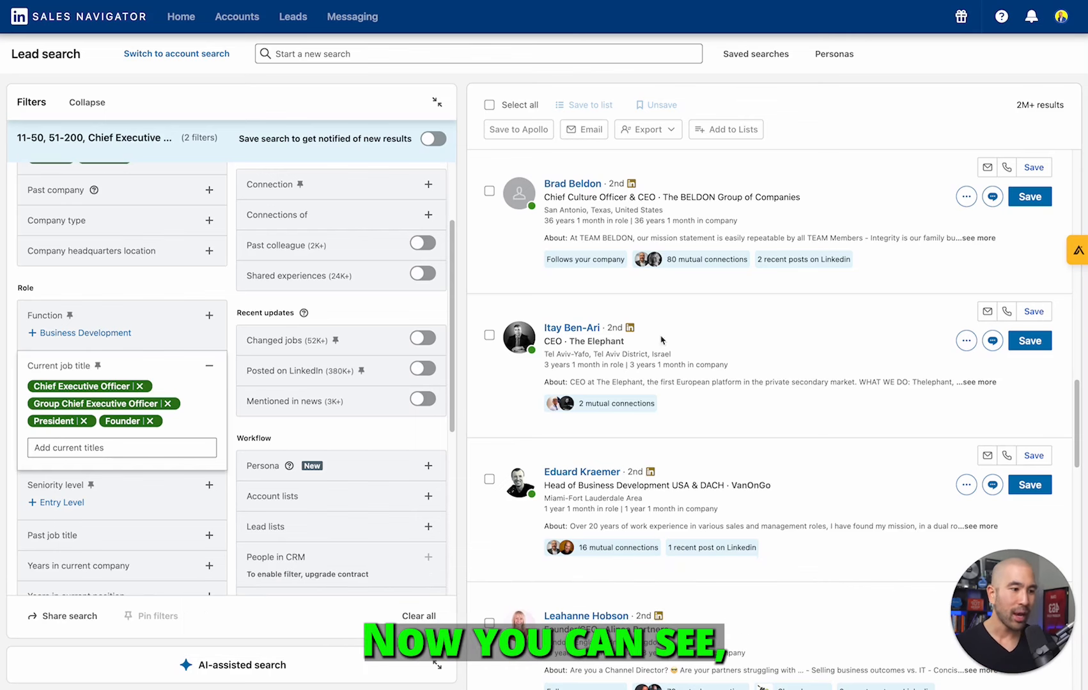
scroll(708, 411, "down", 2)
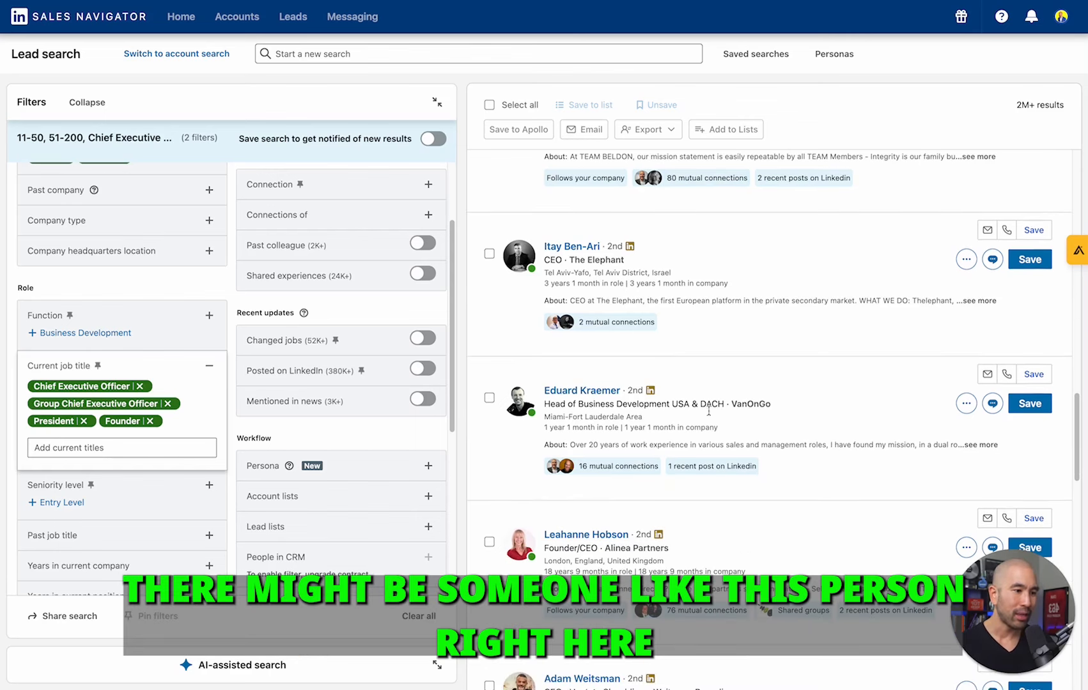
- Examine the roles and experience of the Head of Business Development USA & DACH lead at VanOnGo, and close the profile
left_click(581, 390)
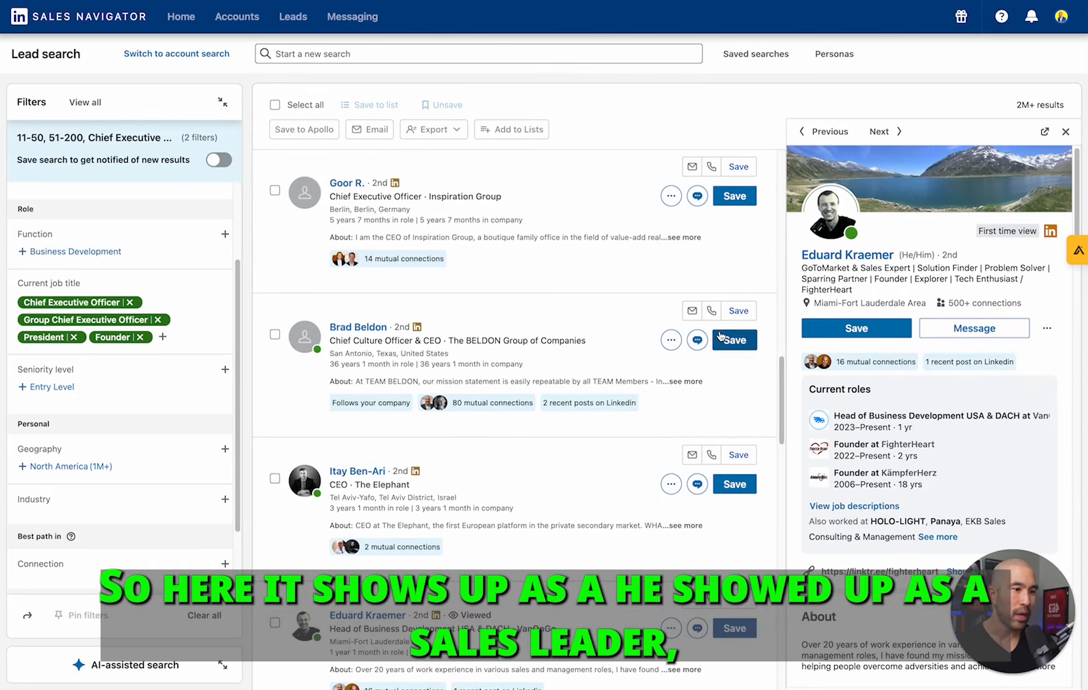
scroll(844, 410, "down", 10)
scroll(847, 409, "down", 4)
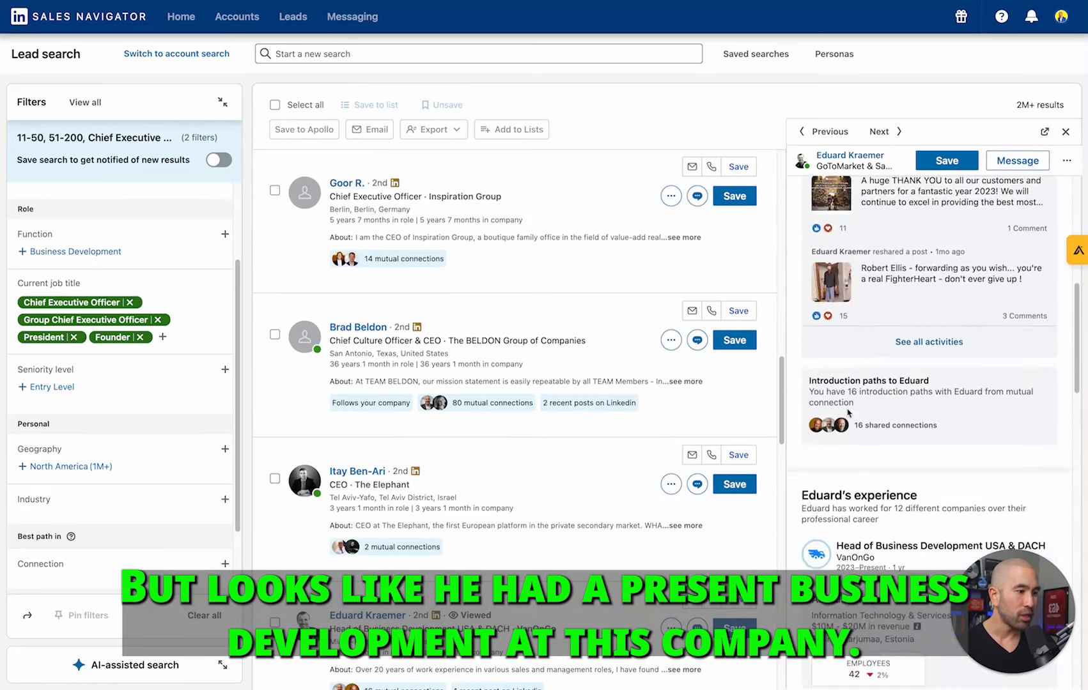
scroll(877, 430, "down", 2)
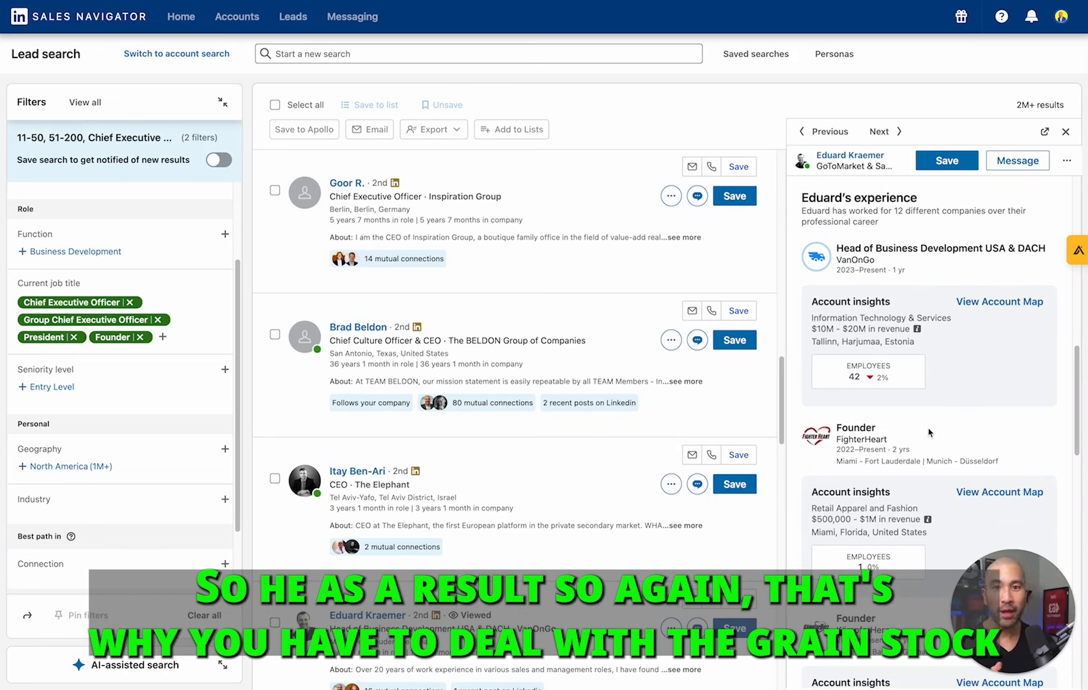
mouse_move(860, 377)
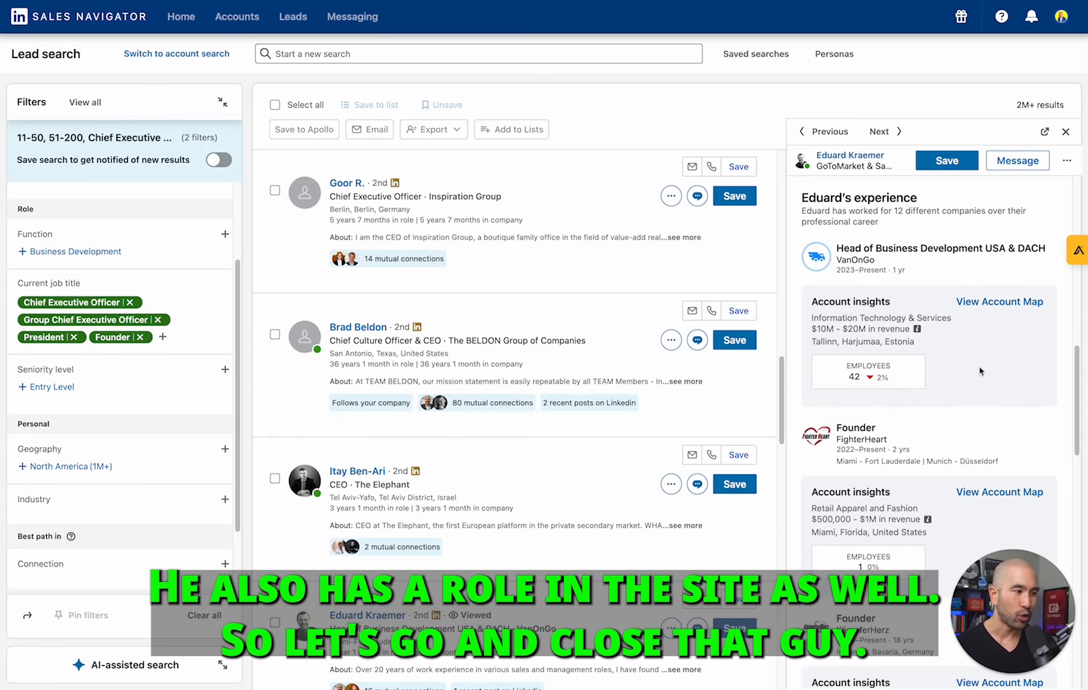
left_click(1063, 131)
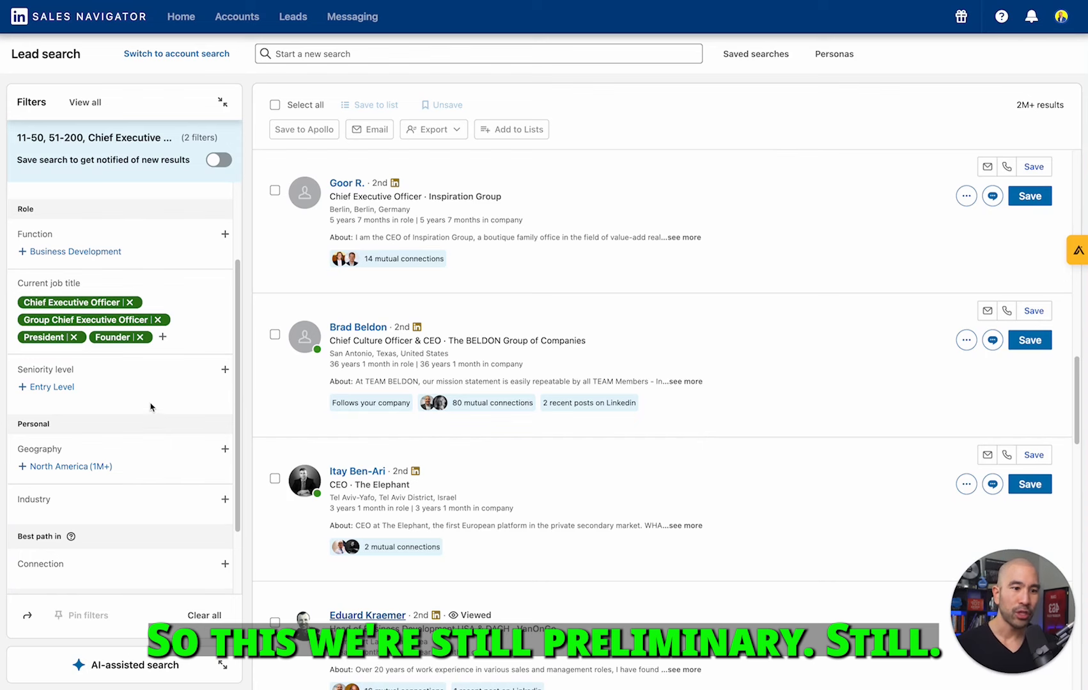
- Filter the leads by geography, including Oregon, California and Washington in the United States
scroll(152, 404, "down", 1)
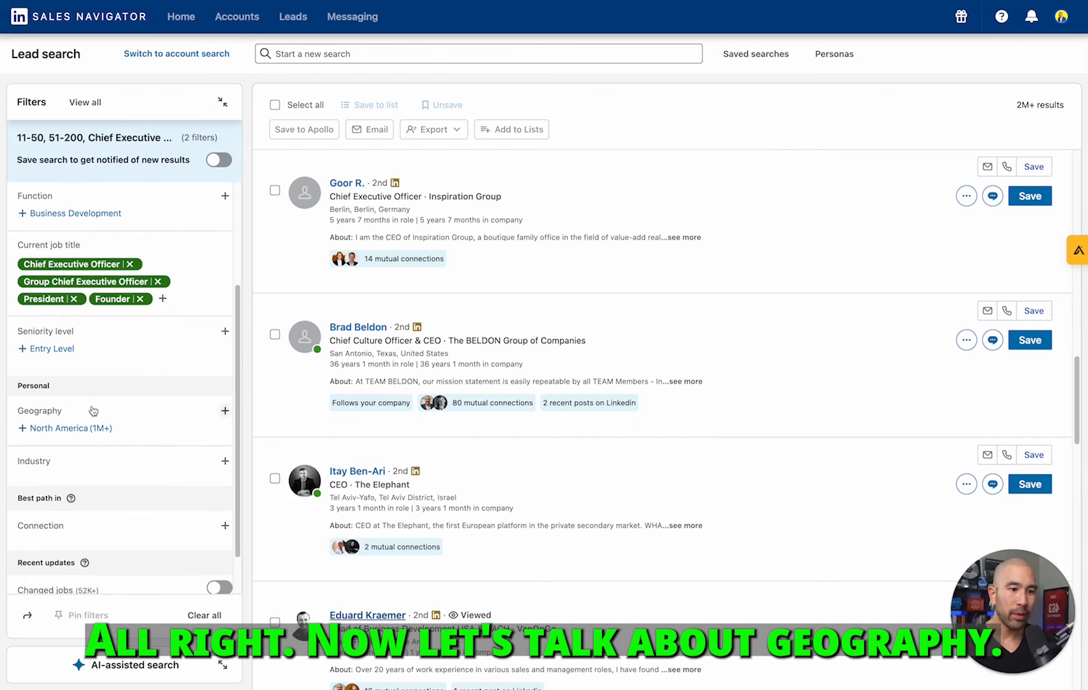
left_click(224, 411)
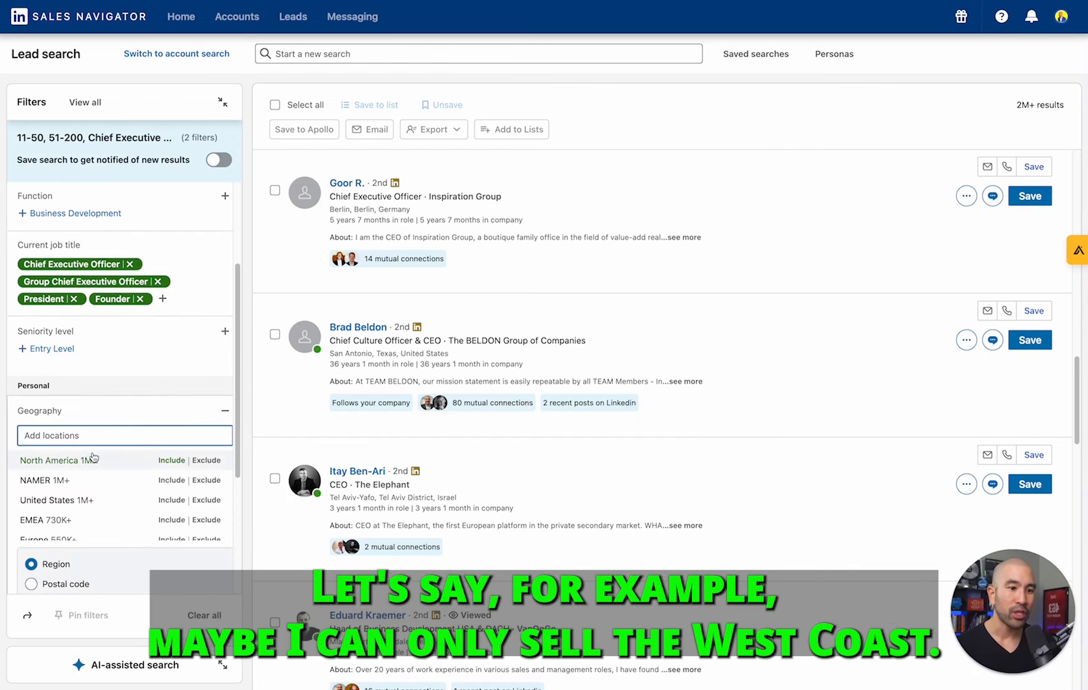
type("oregon")
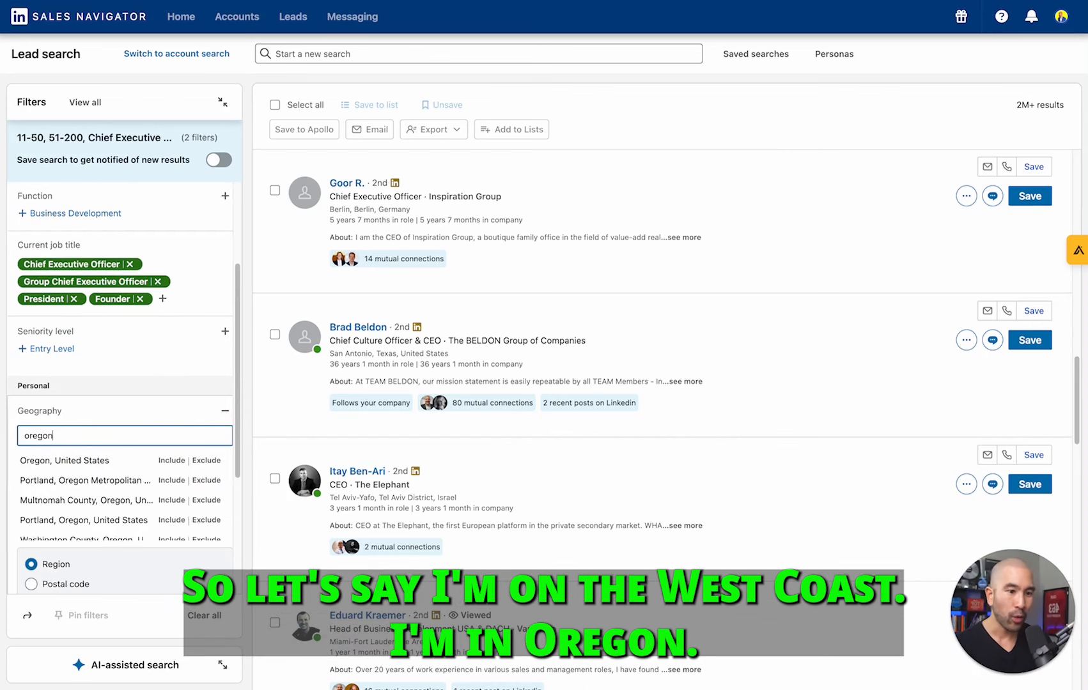
left_click(170, 461)
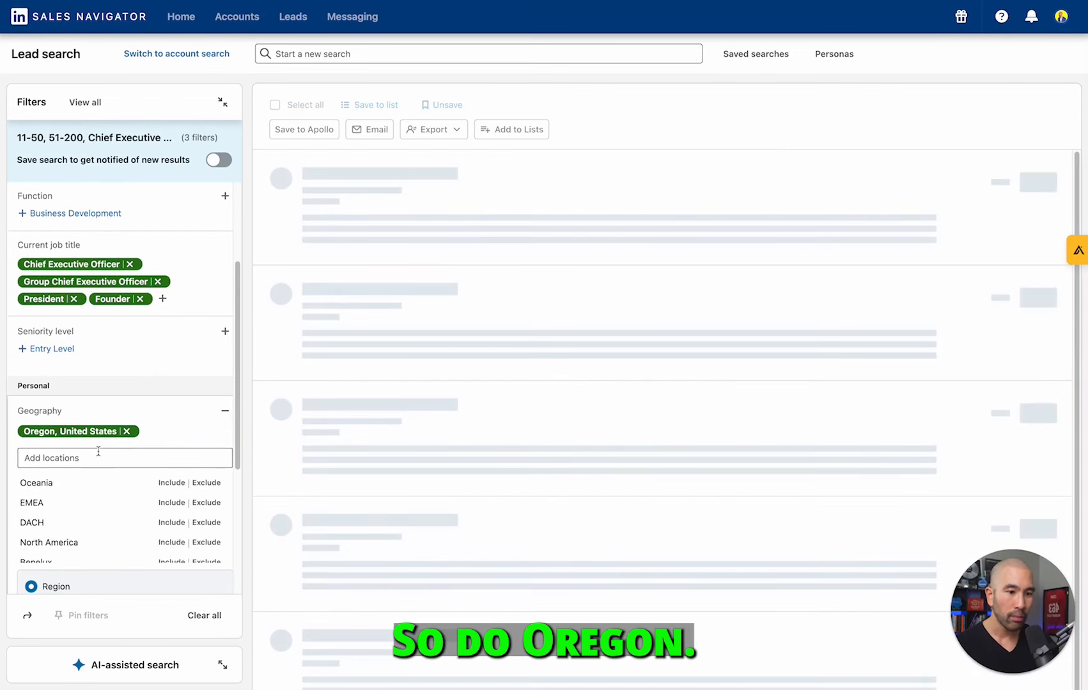
type("cal")
type("ifor")
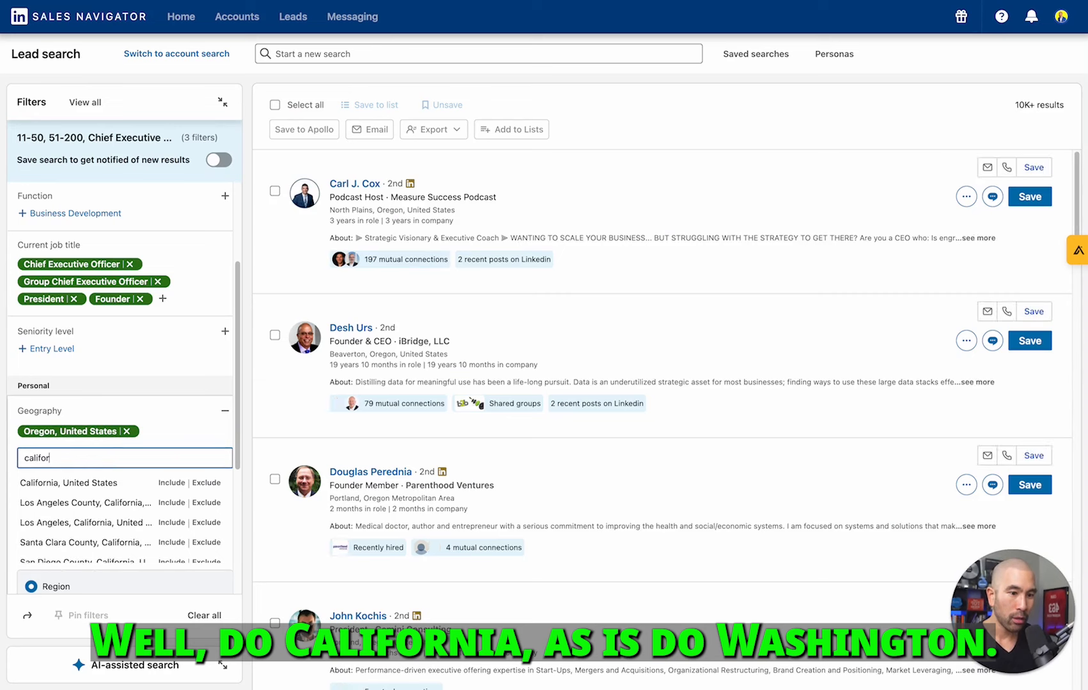
left_click(173, 483)
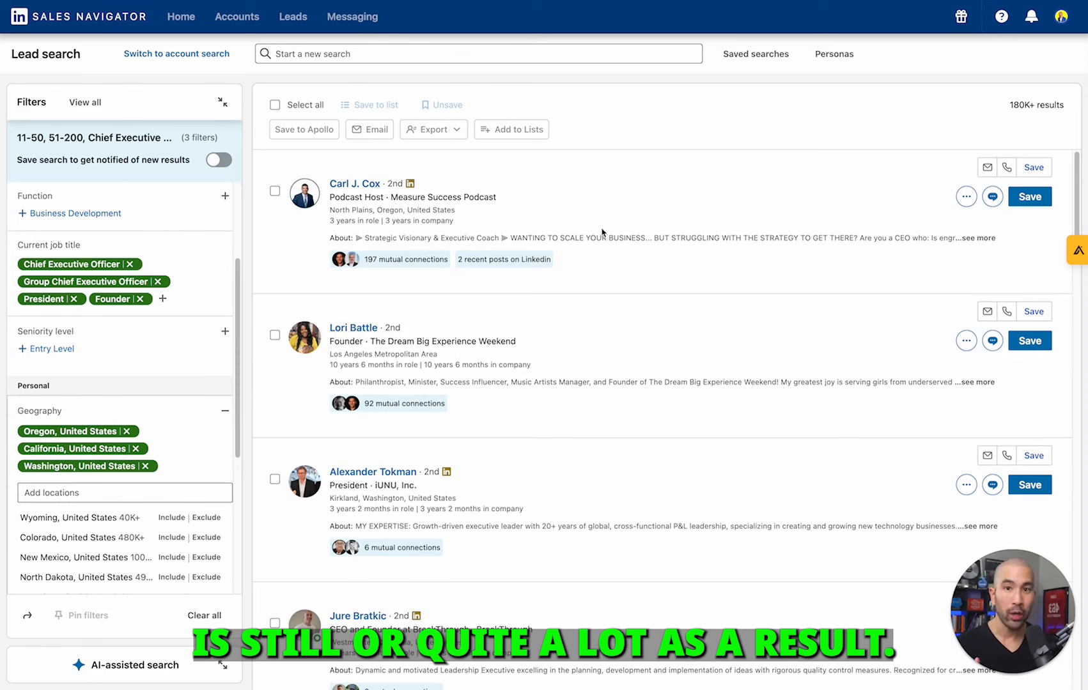
- Expand the filters to the full view and include Software Development as the industry
scroll(159, 353, "up", 1)
scroll(158, 353, "down", 5)
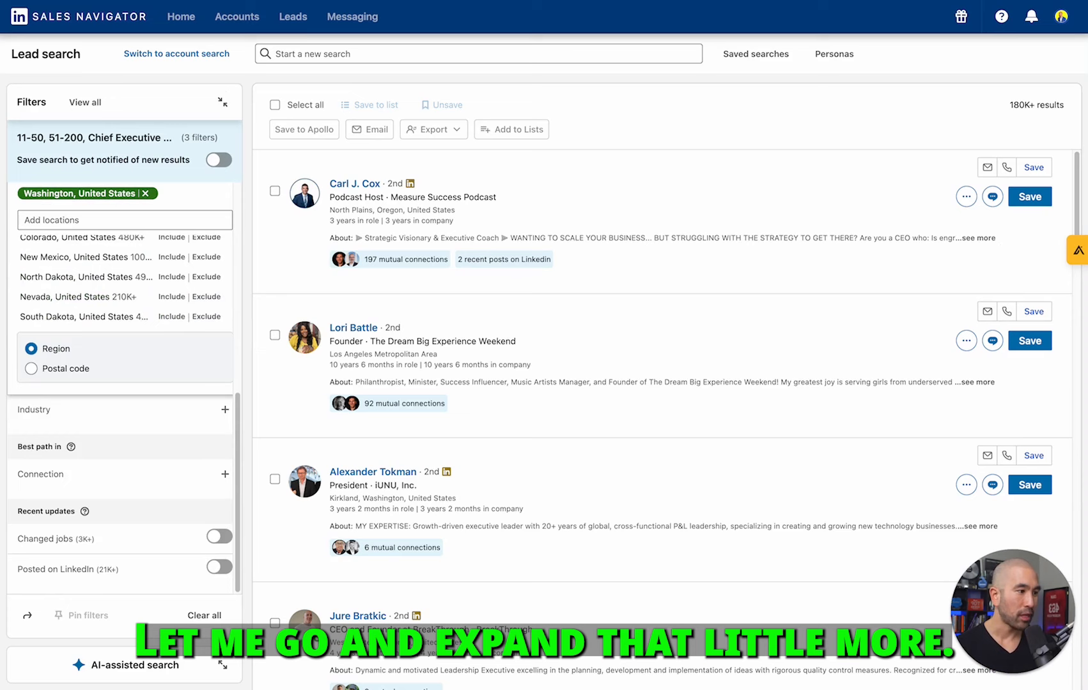
left_click(223, 102)
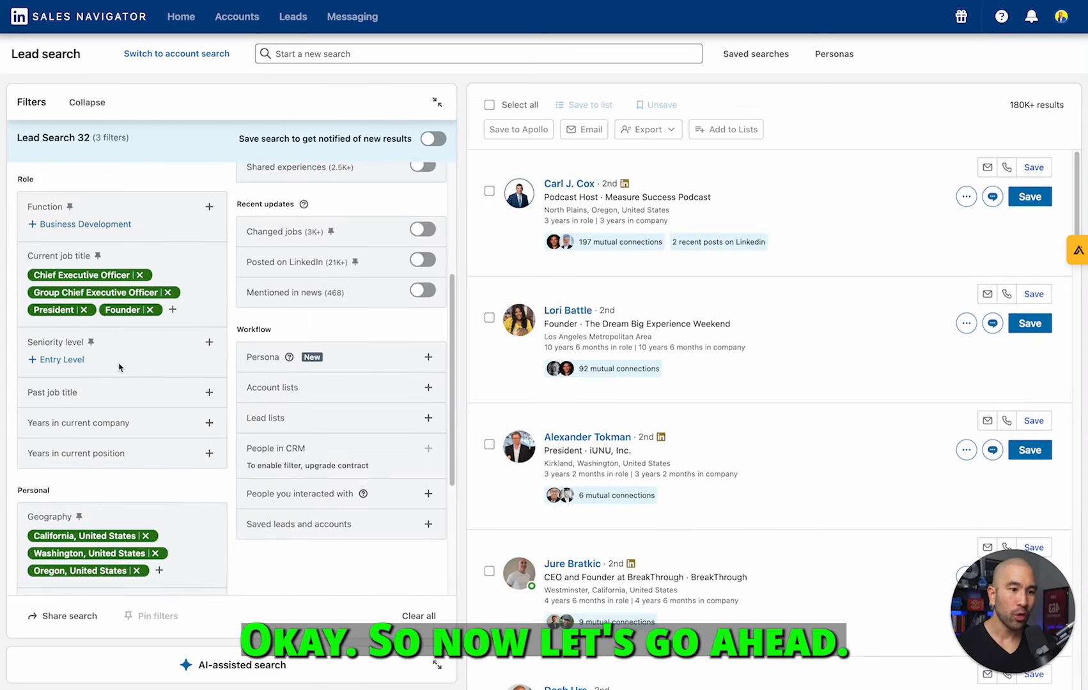
scroll(119, 367, "down", 3)
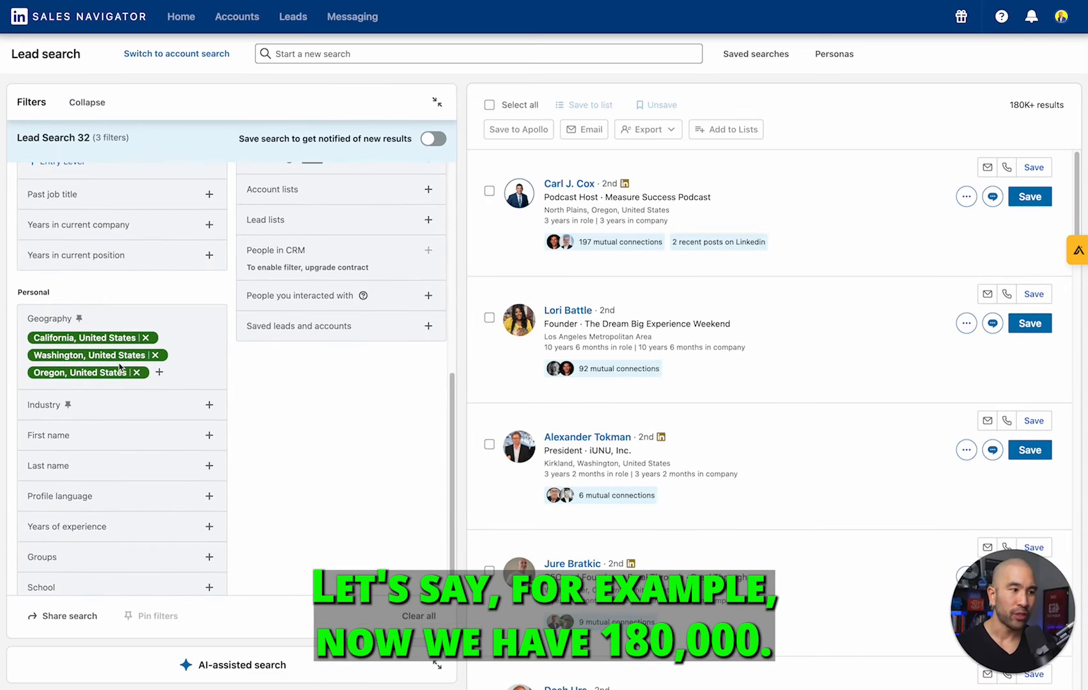
scroll(126, 365, "down", 1)
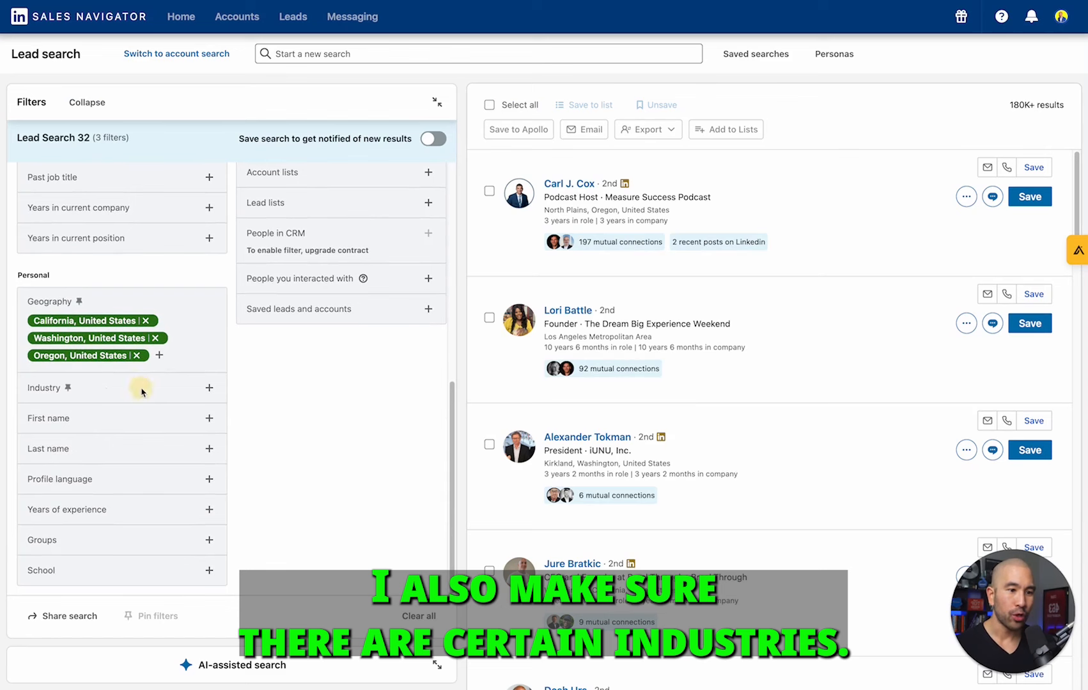
left_click(103, 390)
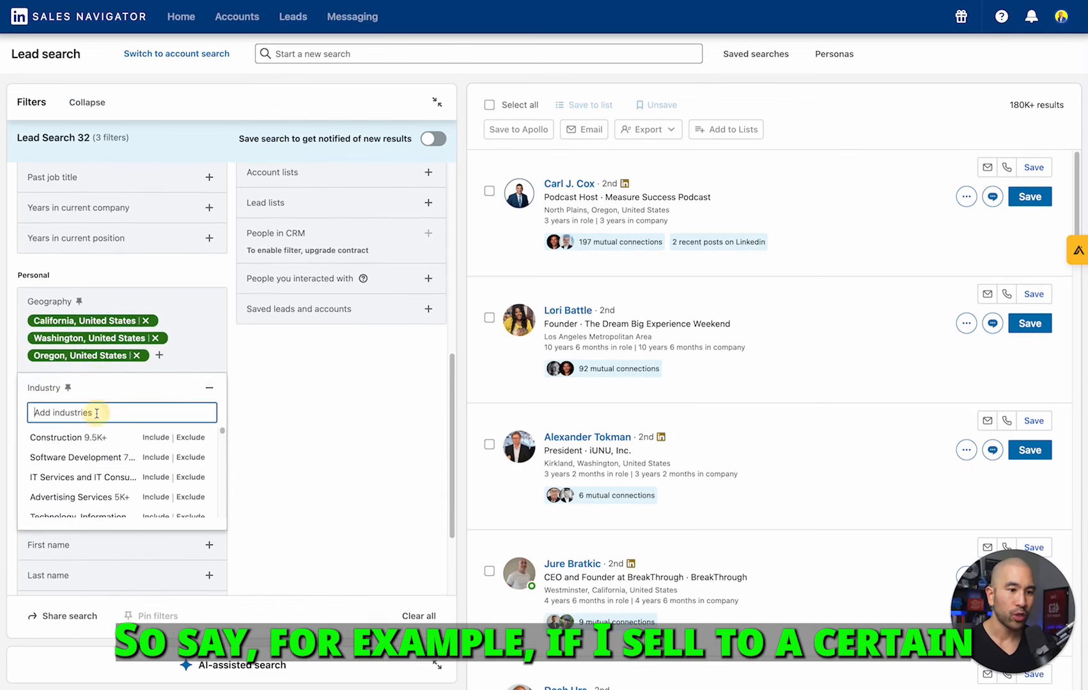
type("soft")
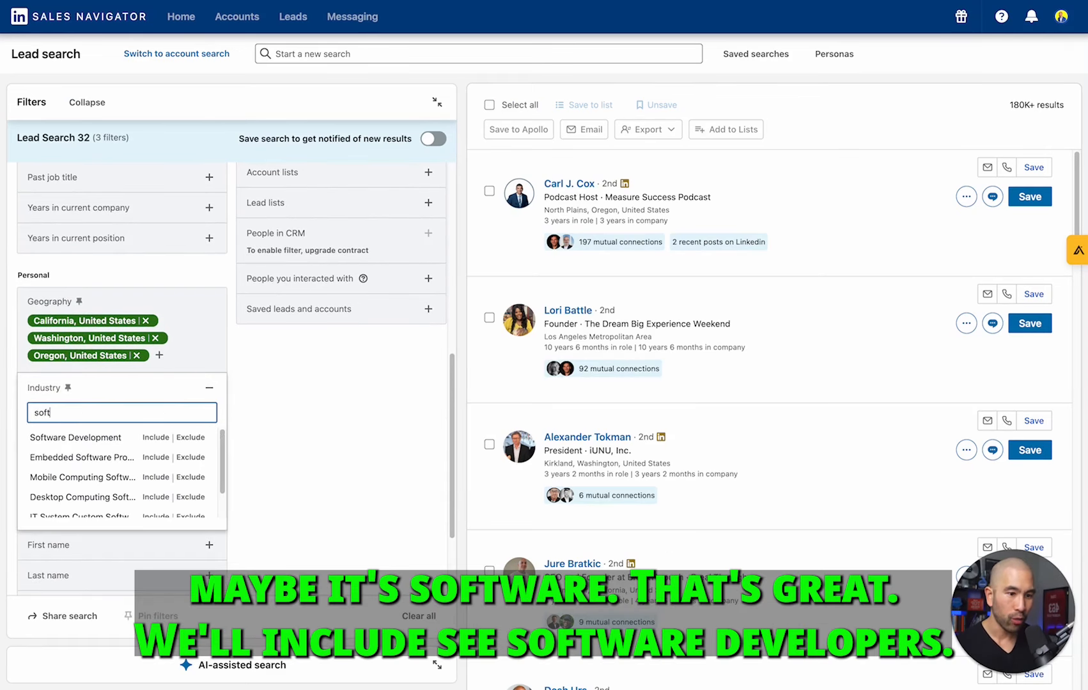
left_click(154, 437)
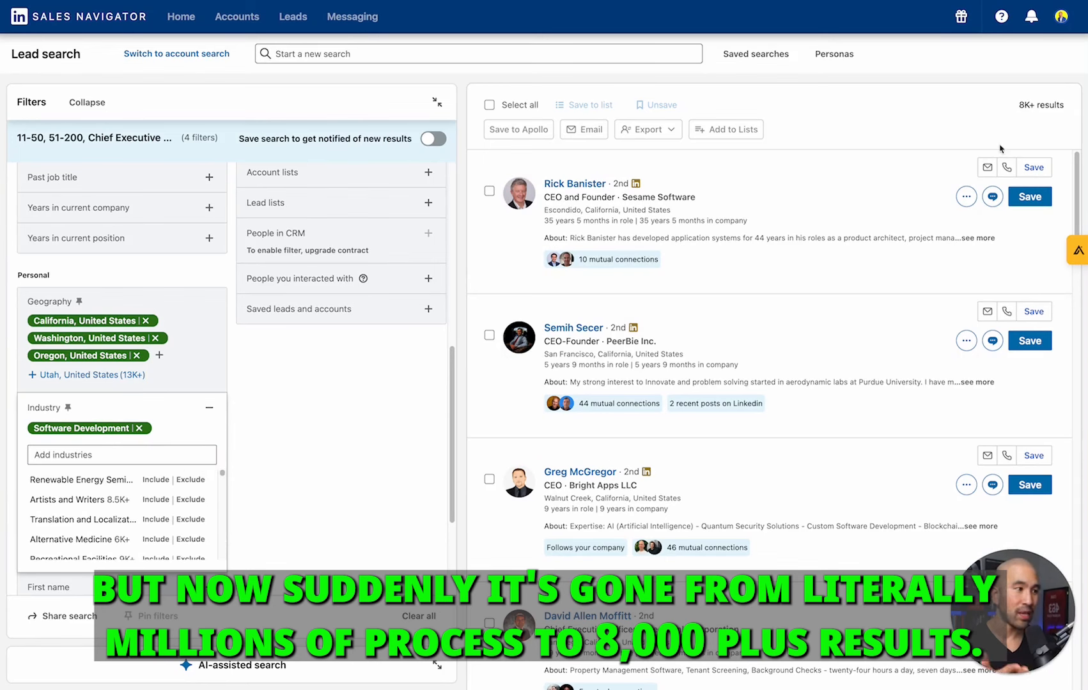
left_click(267, 430)
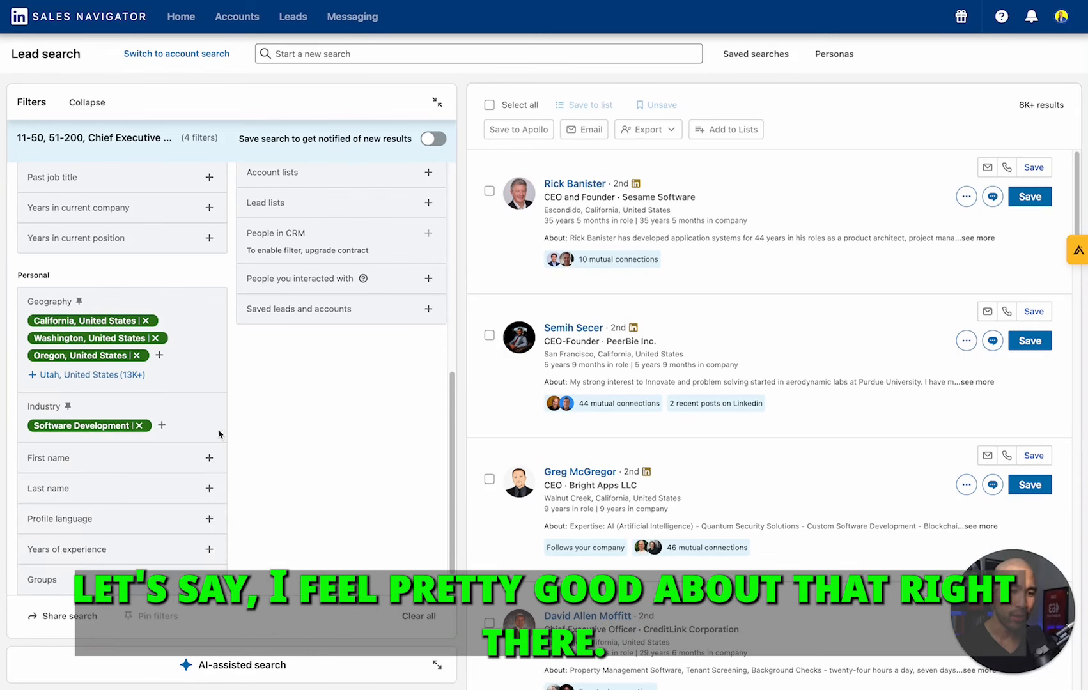
- Filter the leads by years of experience, selecting 6 to 10 years
scroll(191, 460, "down", 2)
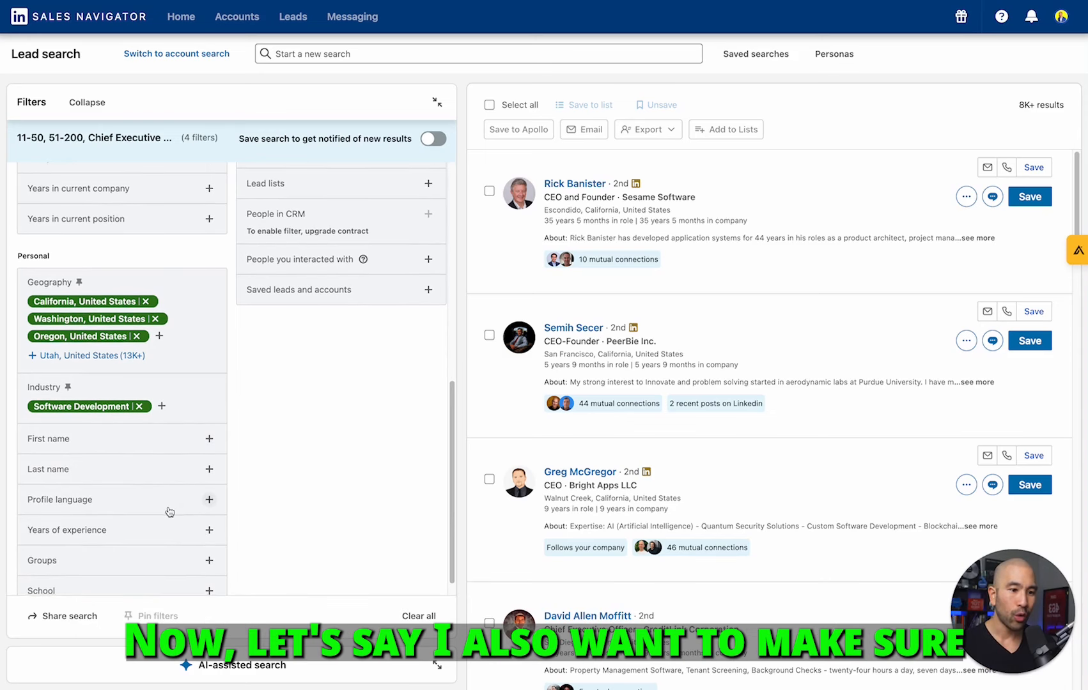
left_click(207, 511)
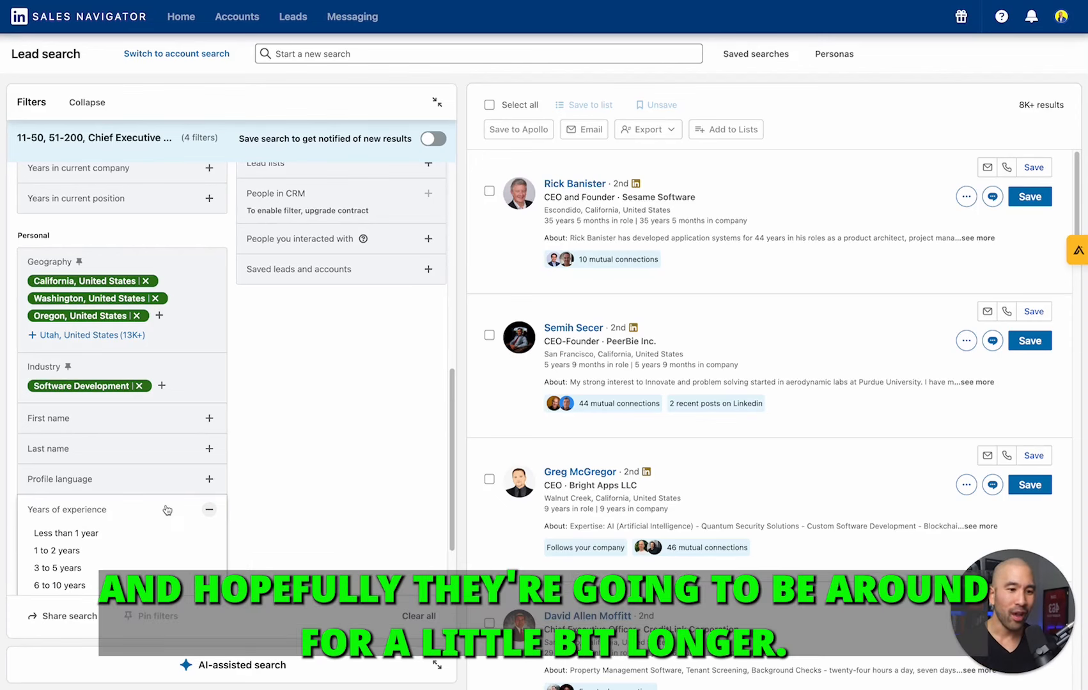
scroll(192, 509, "down", 1)
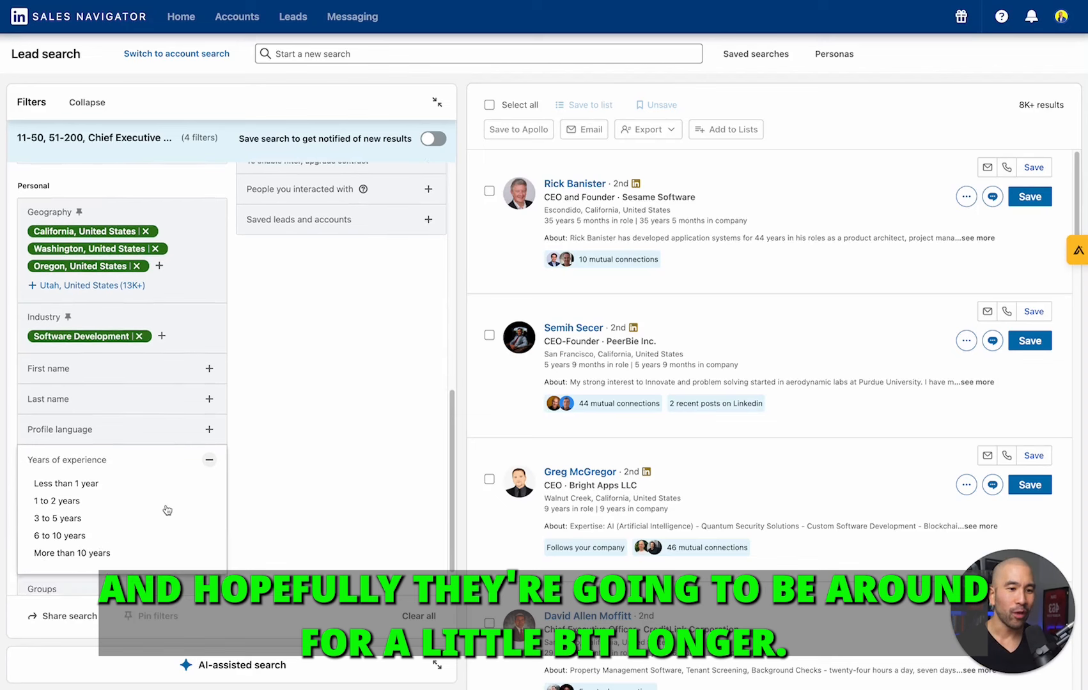
left_click(74, 536)
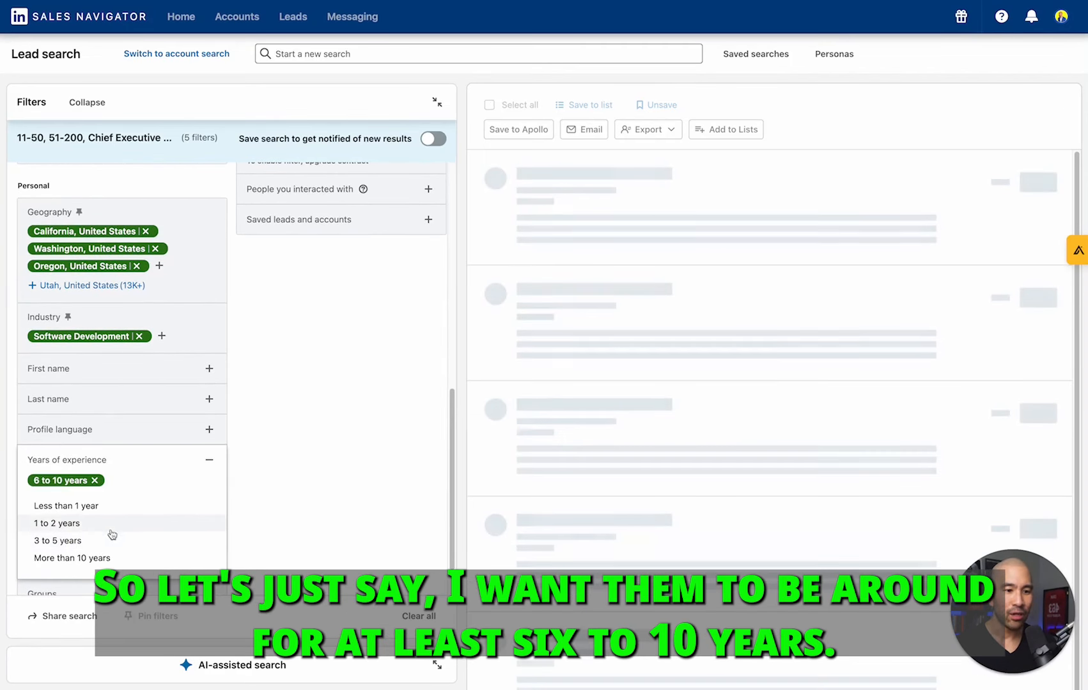
- Add More than 10 years to the years of experience filter
left_click(78, 556)
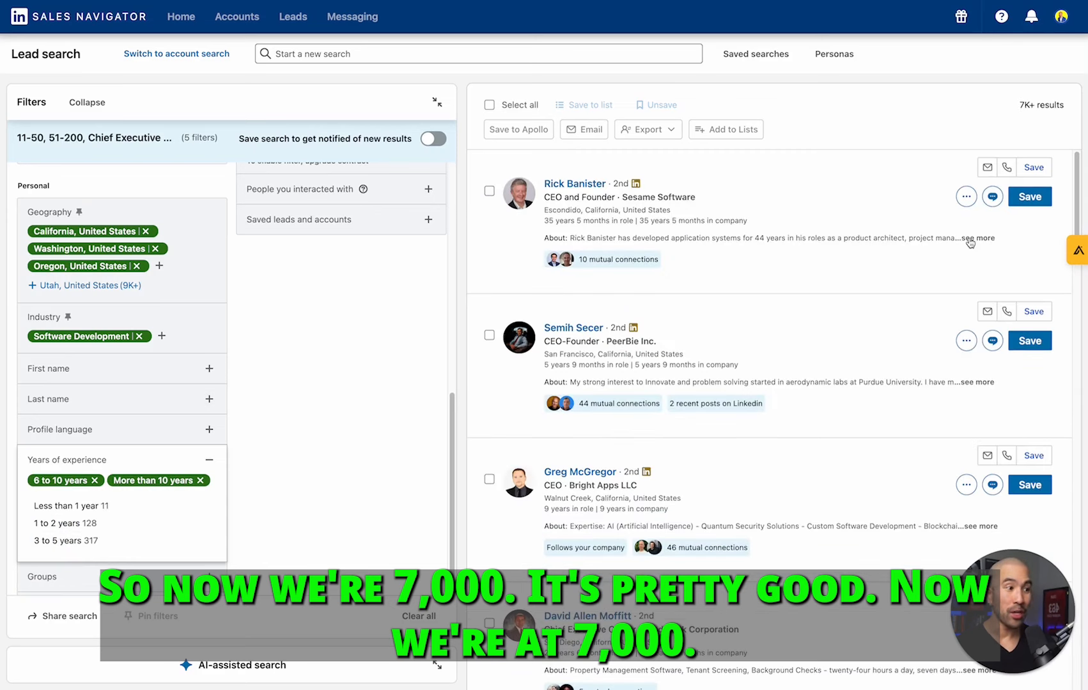
scroll(343, 310, "down", 1)
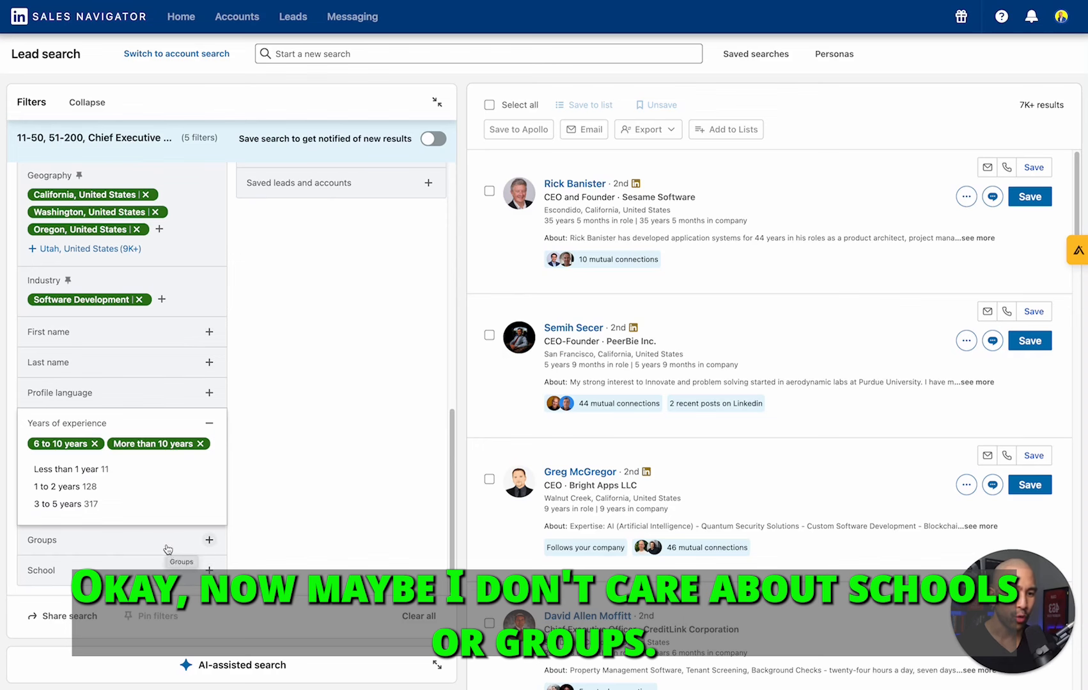
- Read the explanation of the Buyer intent filters and close it
scroll(164, 546, "up", 10)
scroll(168, 548, "up", 1)
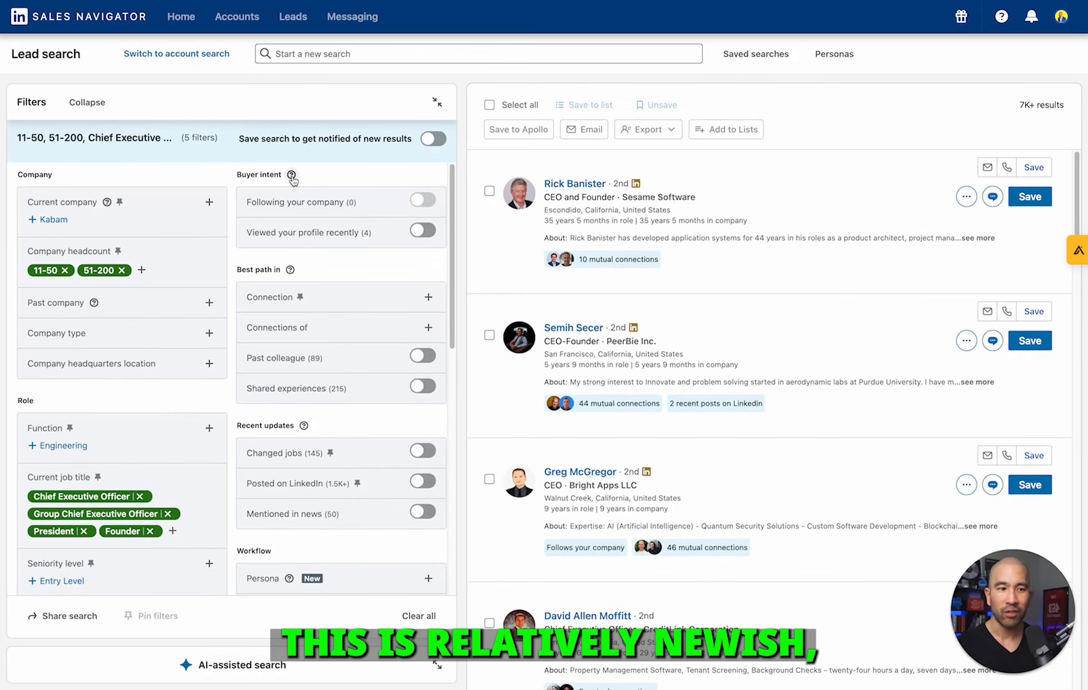
left_click(292, 176)
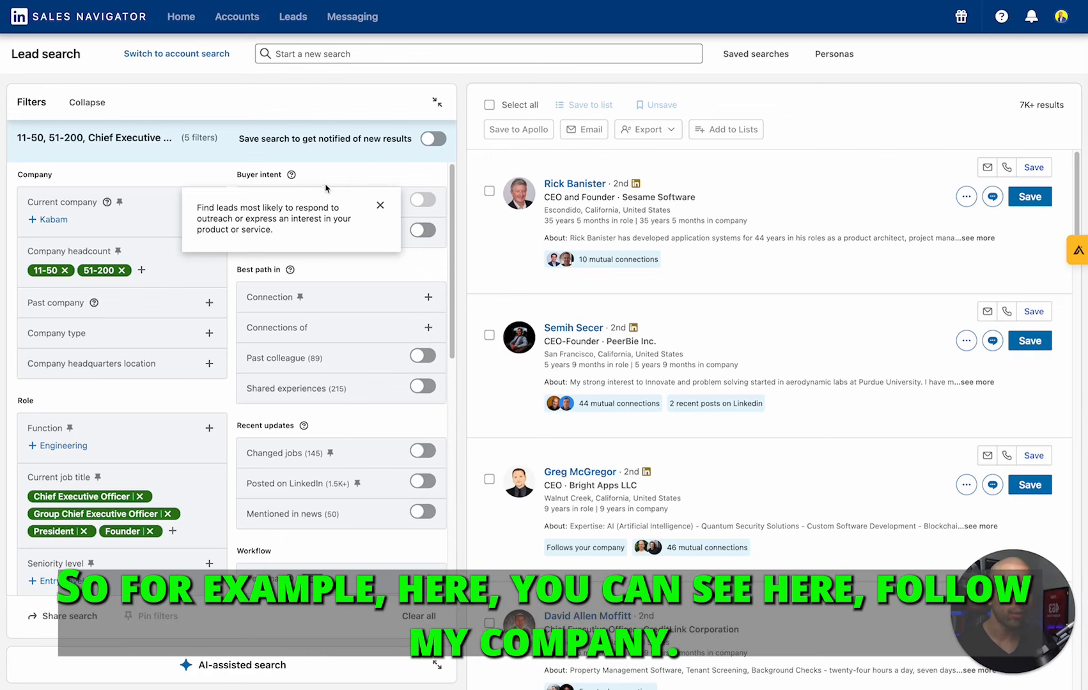
left_click(380, 205)
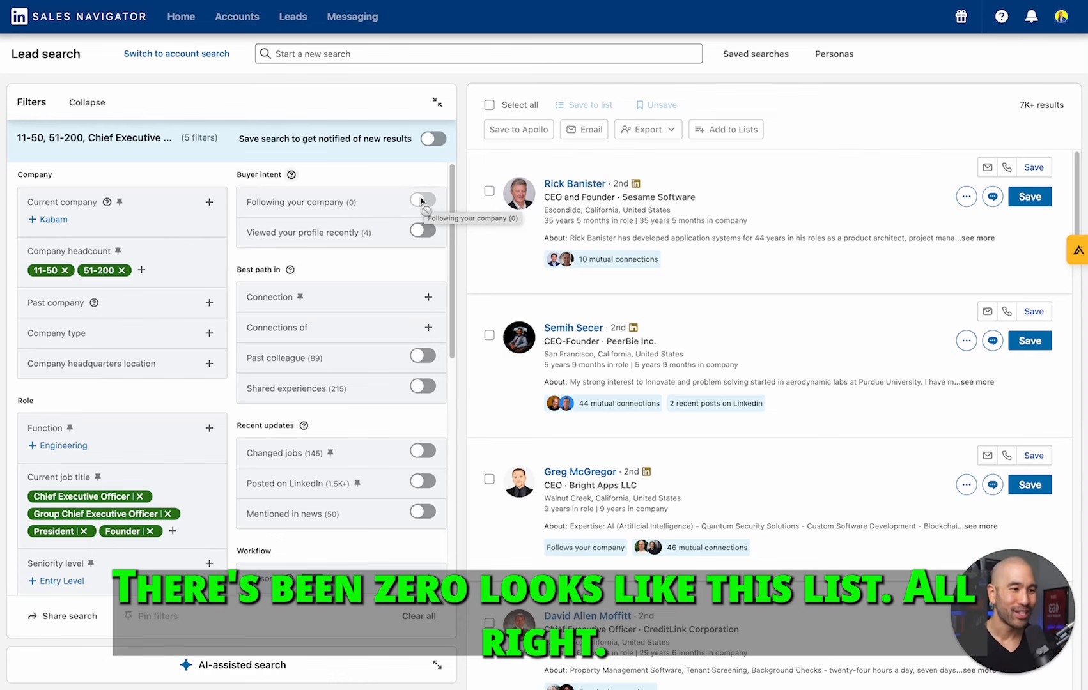
- Filter for leads who viewed your profile recently, review the matching leads, and switch that filter off again
left_click(421, 232)
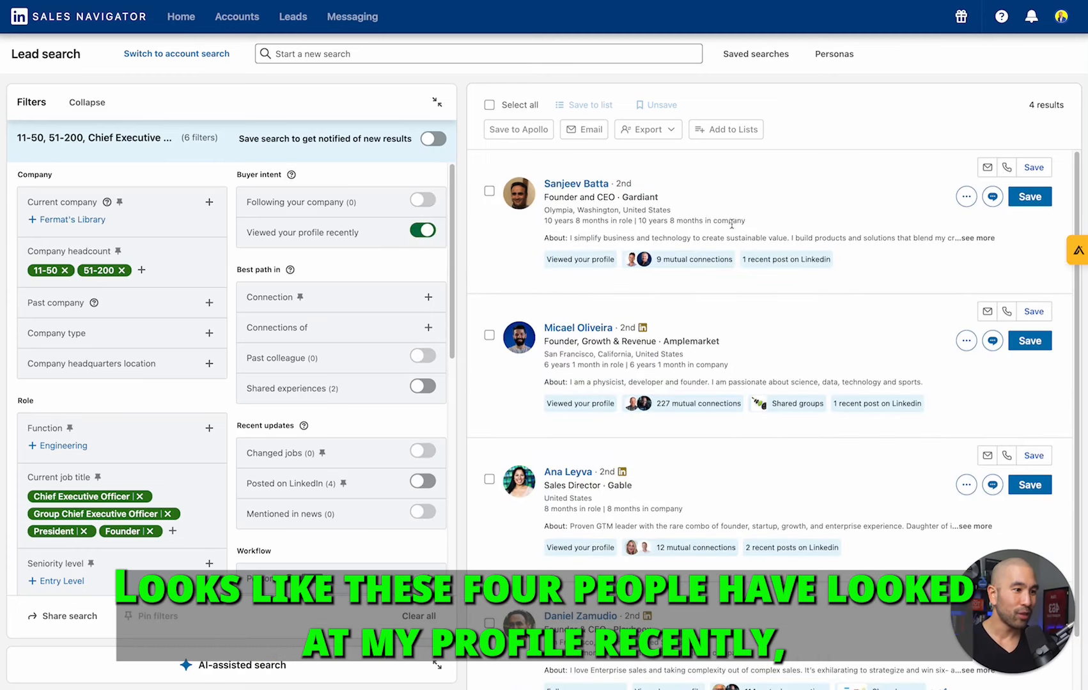
scroll(795, 236, "down", 3)
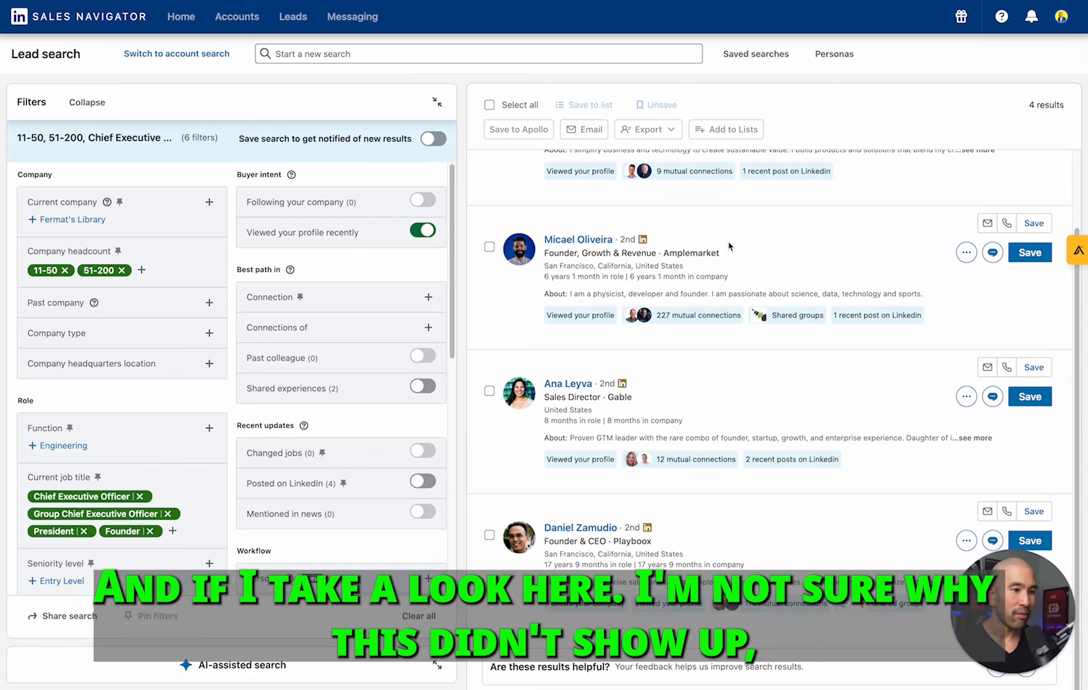
scroll(727, 253, "up", 1)
scroll(722, 323, "down", 1)
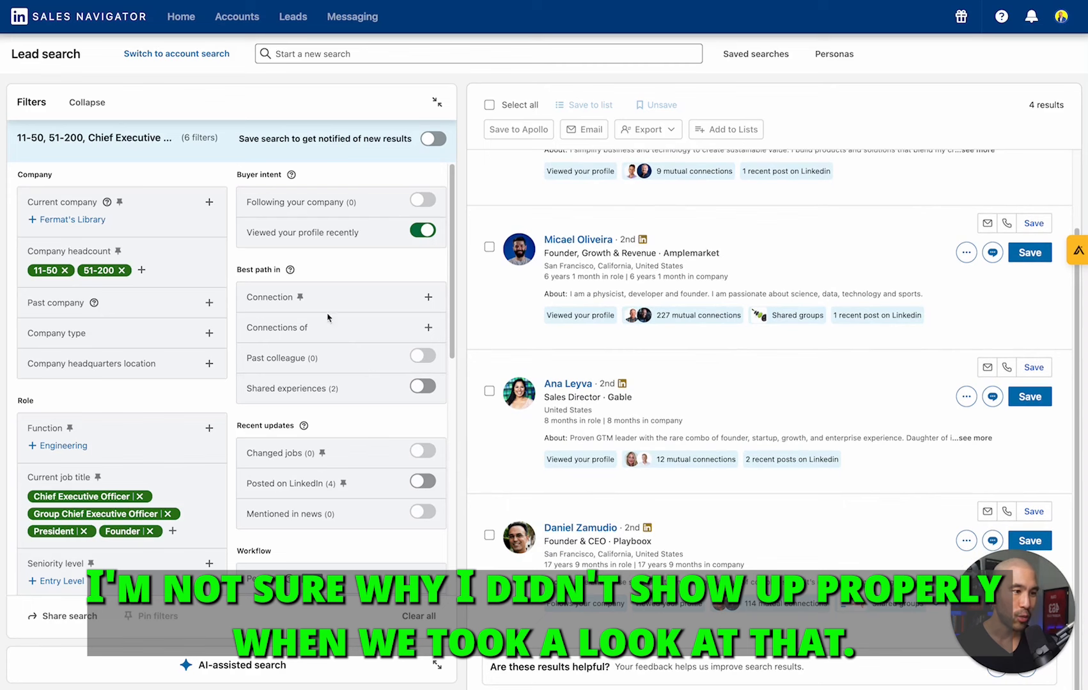
scroll(628, 623, "up", 1)
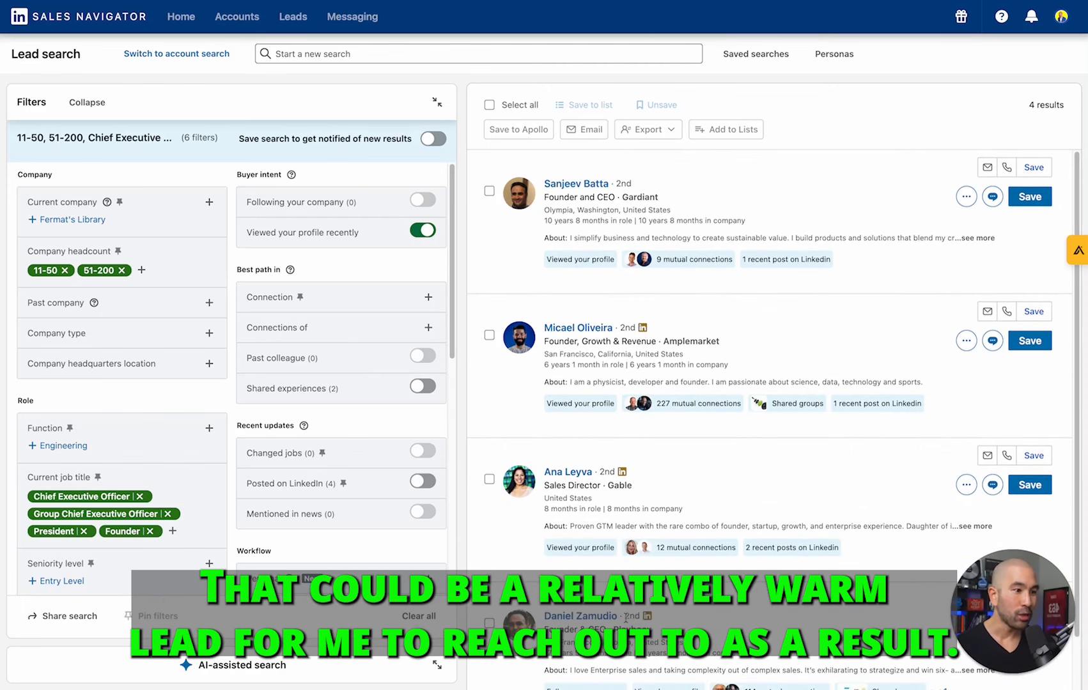
scroll(628, 623, "down", 1)
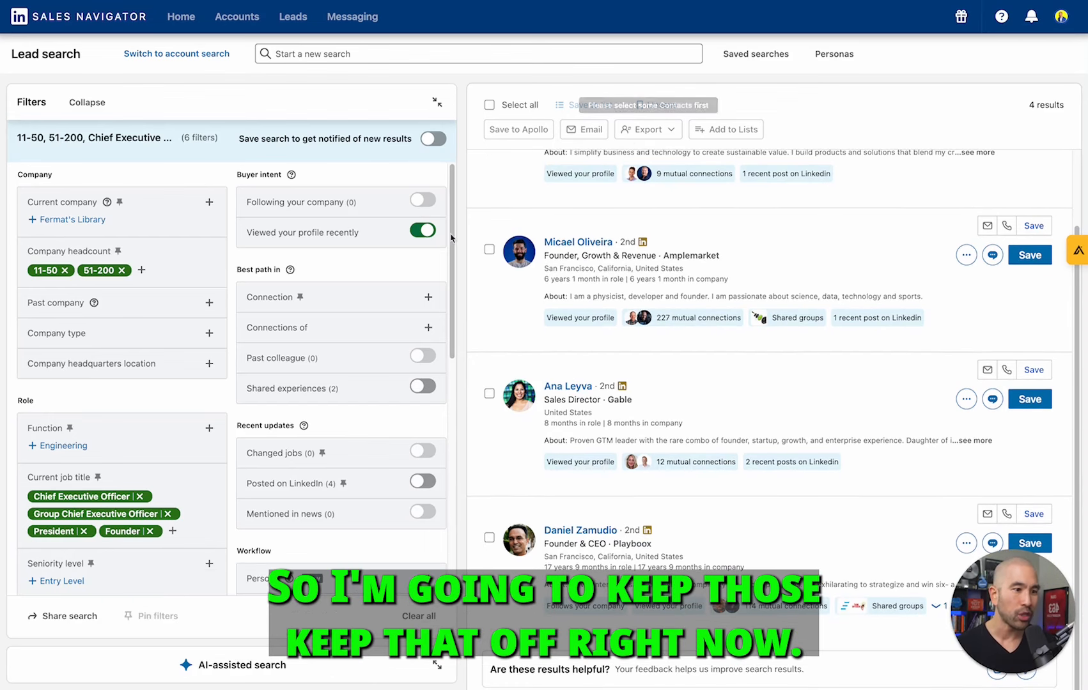
left_click(425, 233)
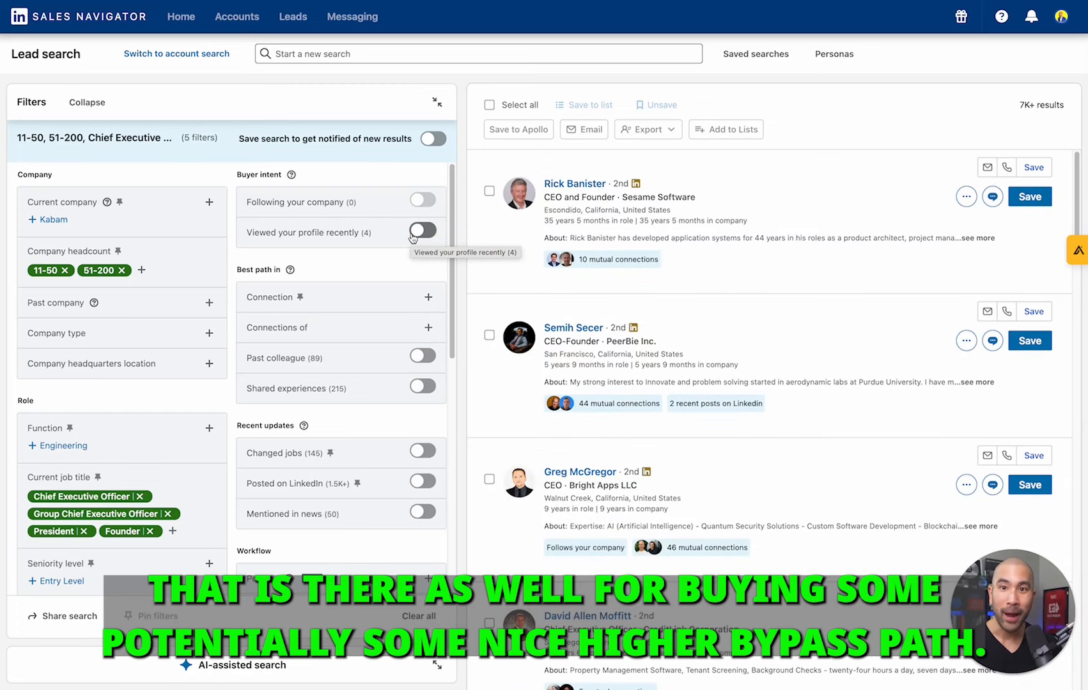
- Filter the leads by connection, selecting 1st degree and 2nd degree connections, and collapse the filter
scroll(410, 241, "down", 1)
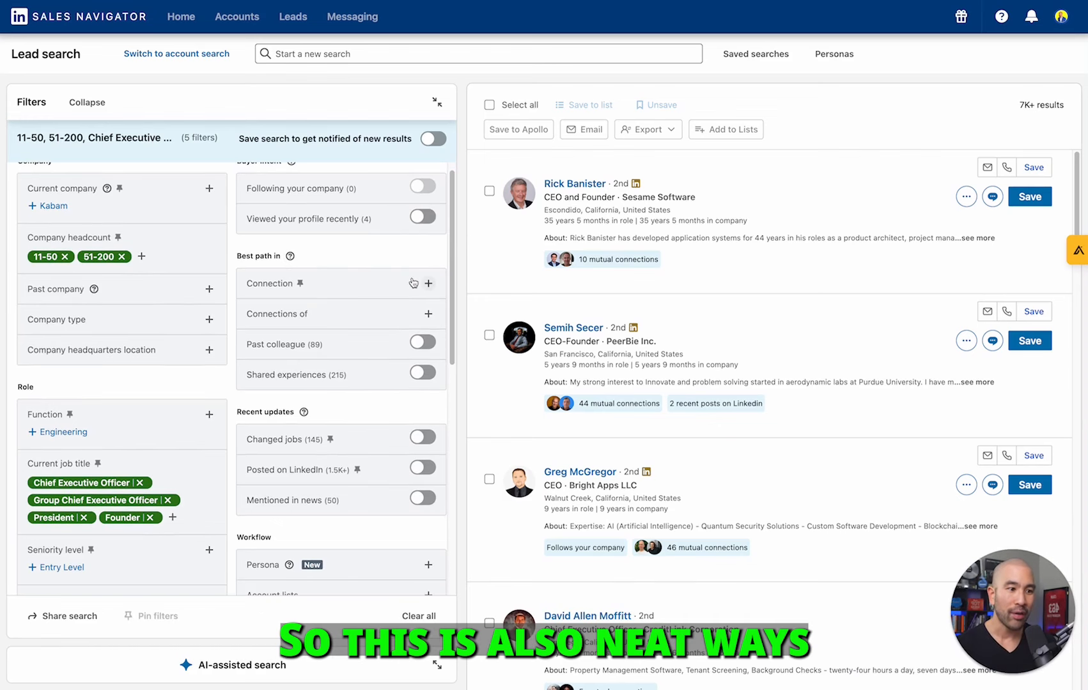
left_click(427, 284)
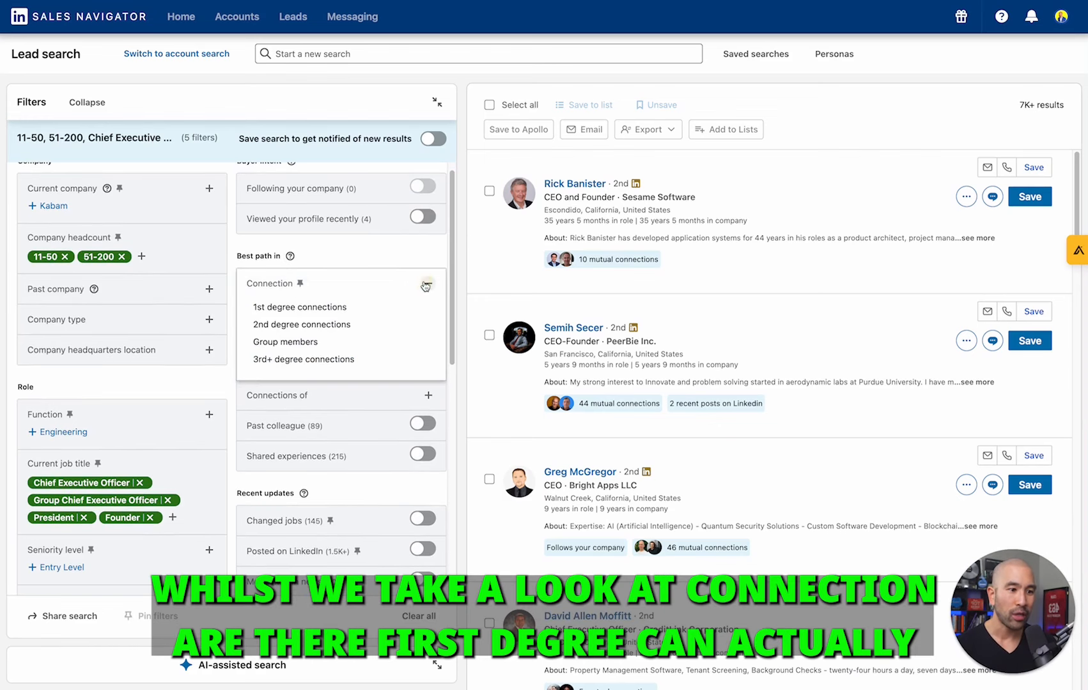
left_click(316, 307)
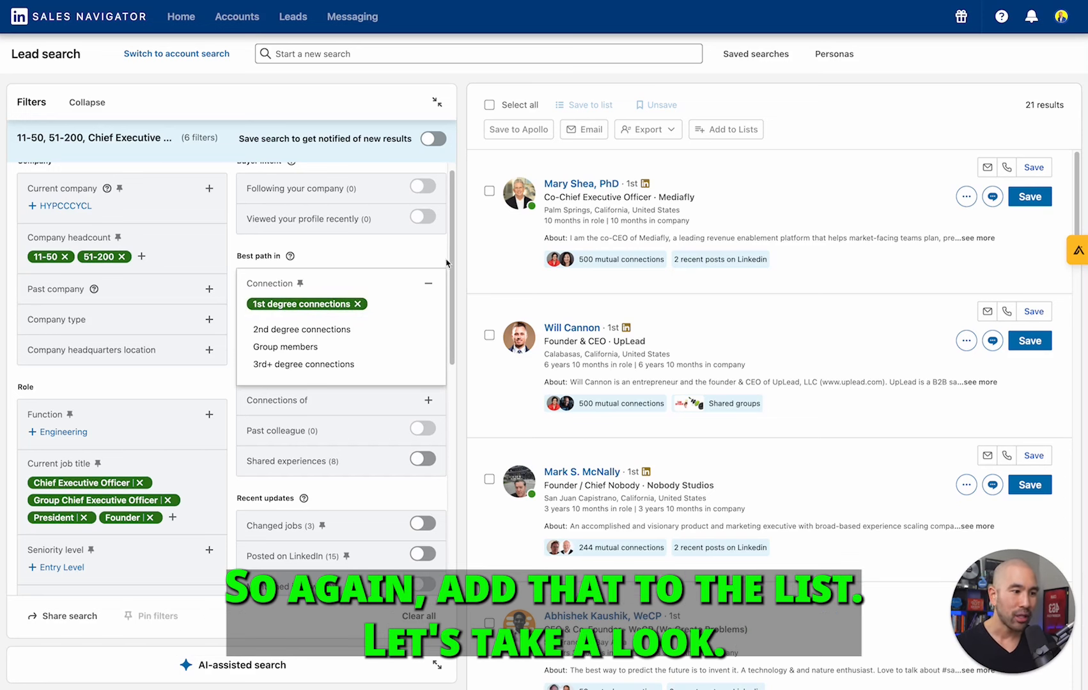
left_click(333, 331)
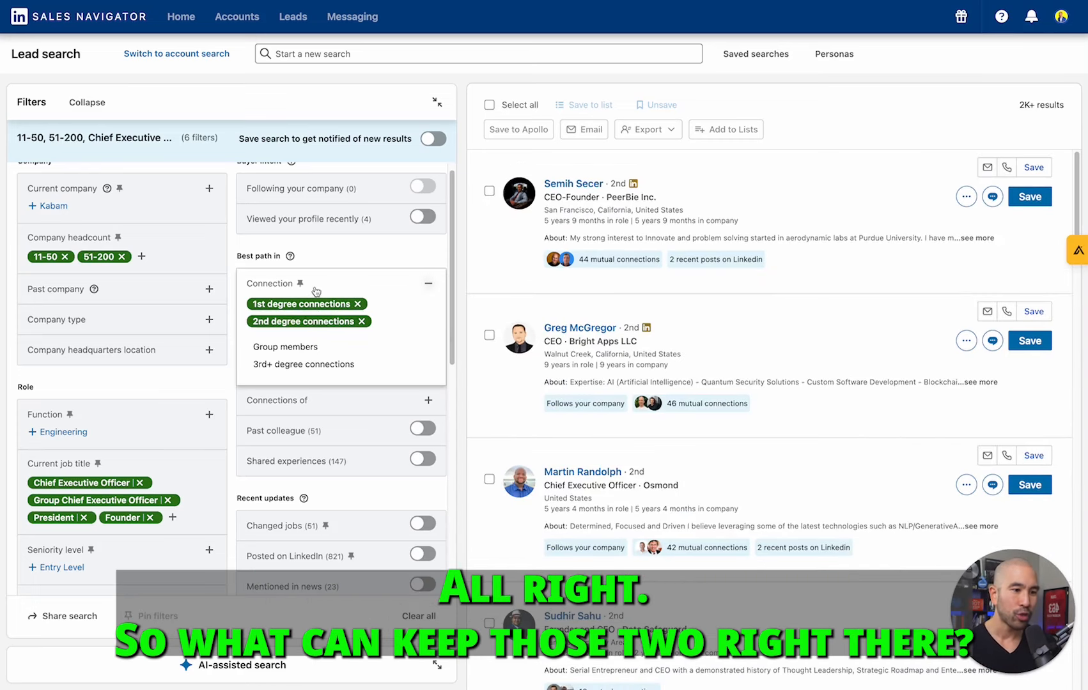
scroll(368, 300, "down", 6)
scroll(369, 299, "up", 6)
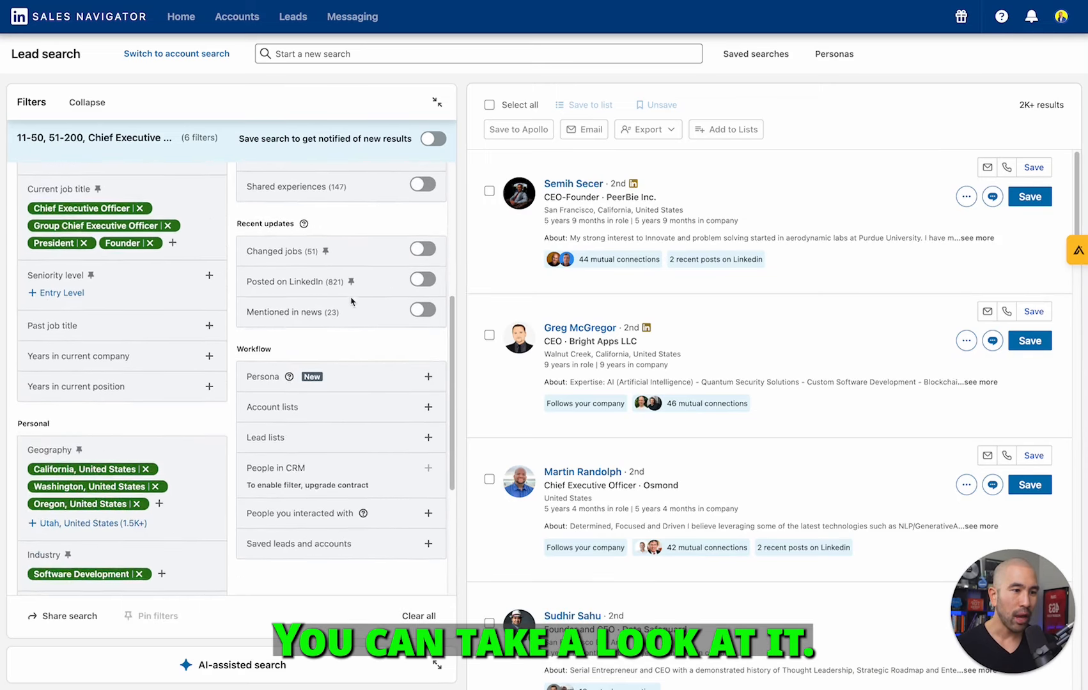
left_click(428, 298)
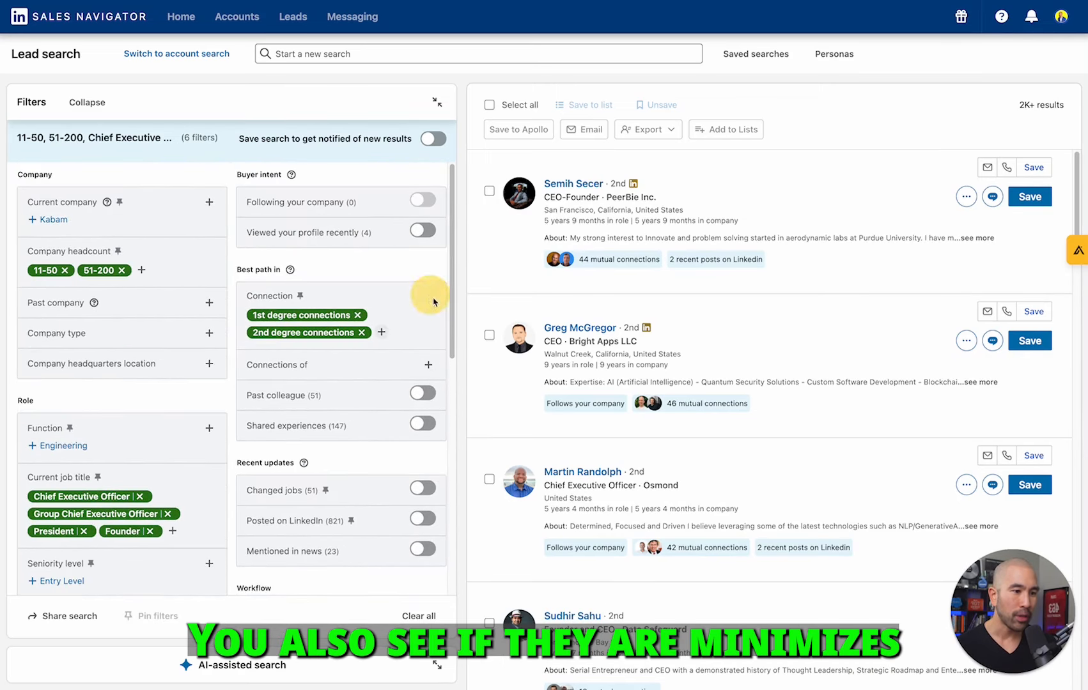
- Look at the Connections of filter and its search option, and close it without choosing a connection
left_click(428, 364)
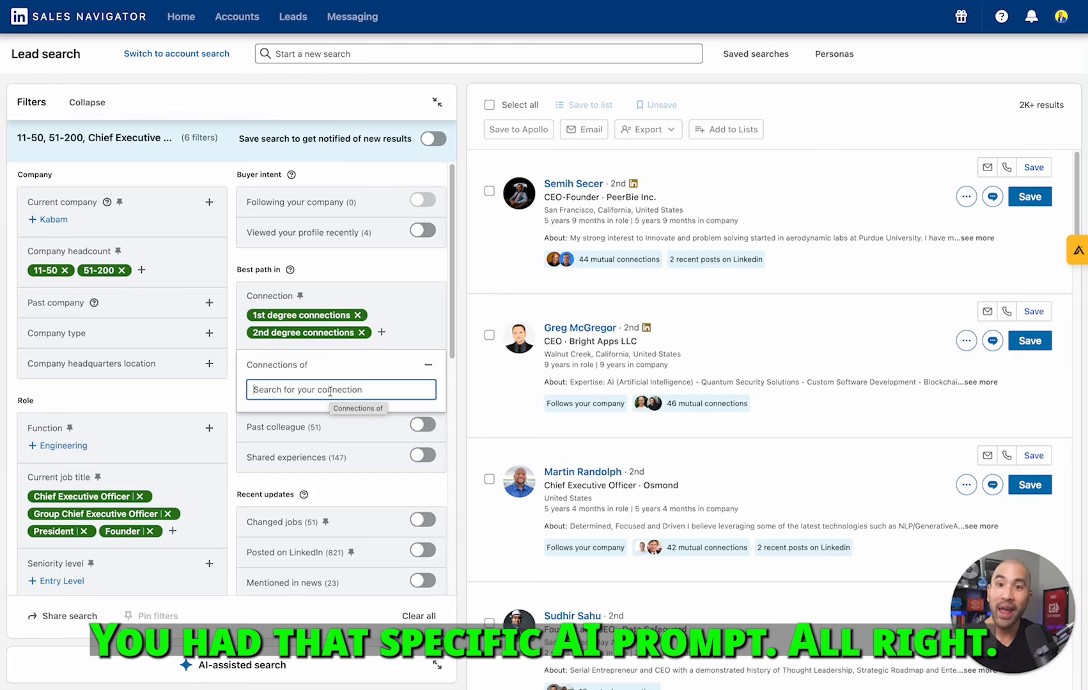
scroll(386, 384, "down", 5)
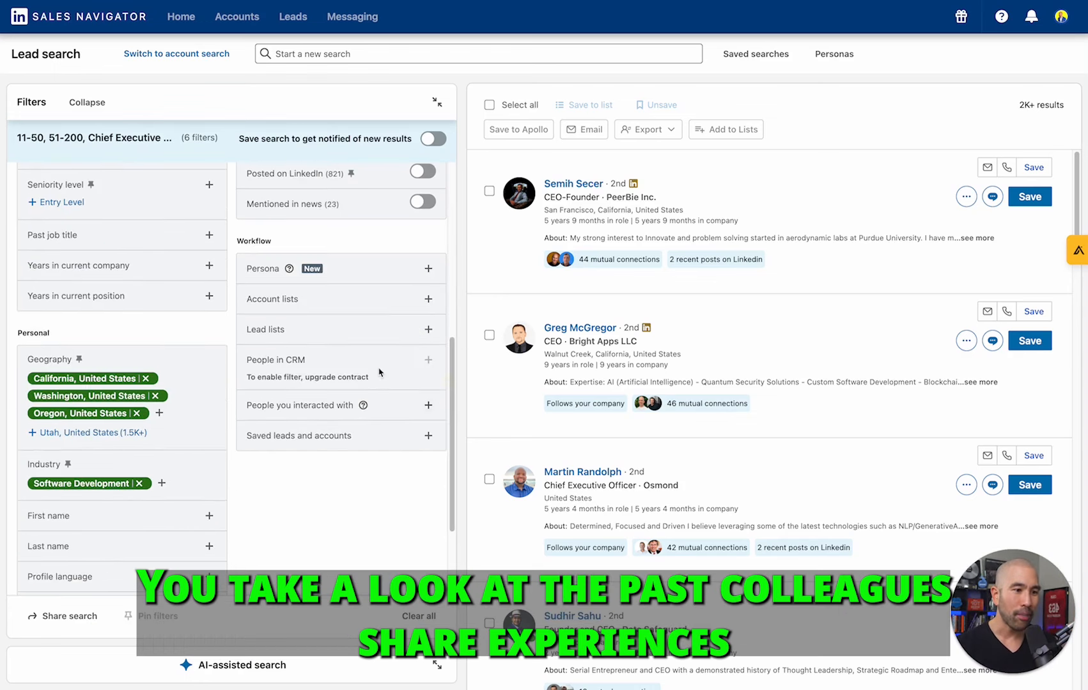
scroll(389, 356, "up", 5)
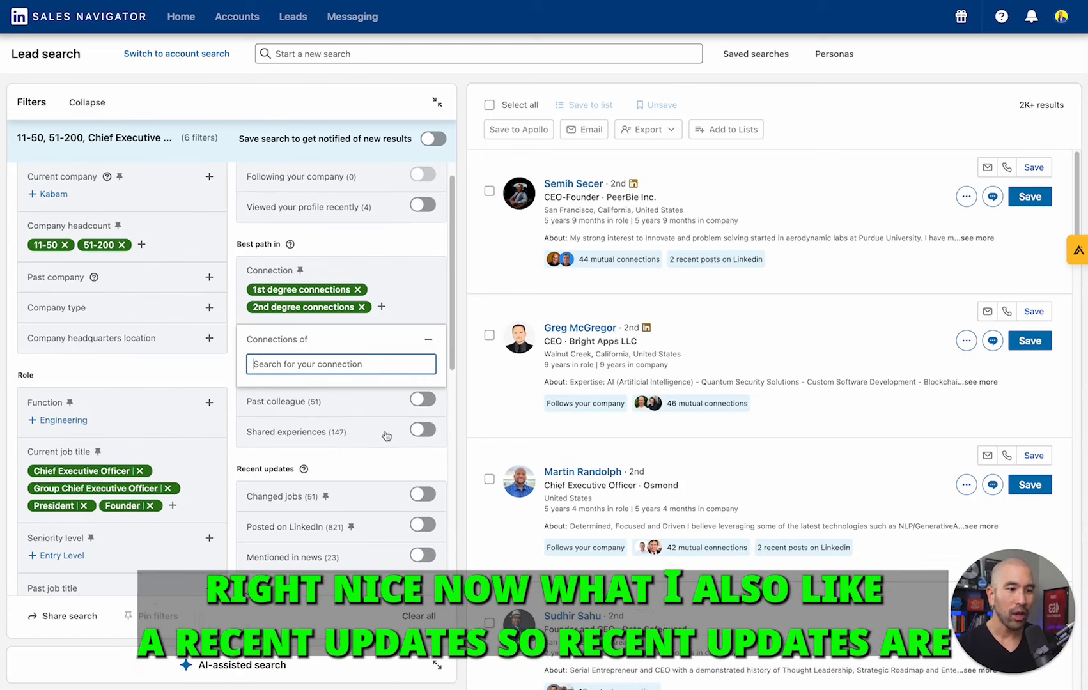
left_click(386, 451)
scroll(365, 439, "down", 1)
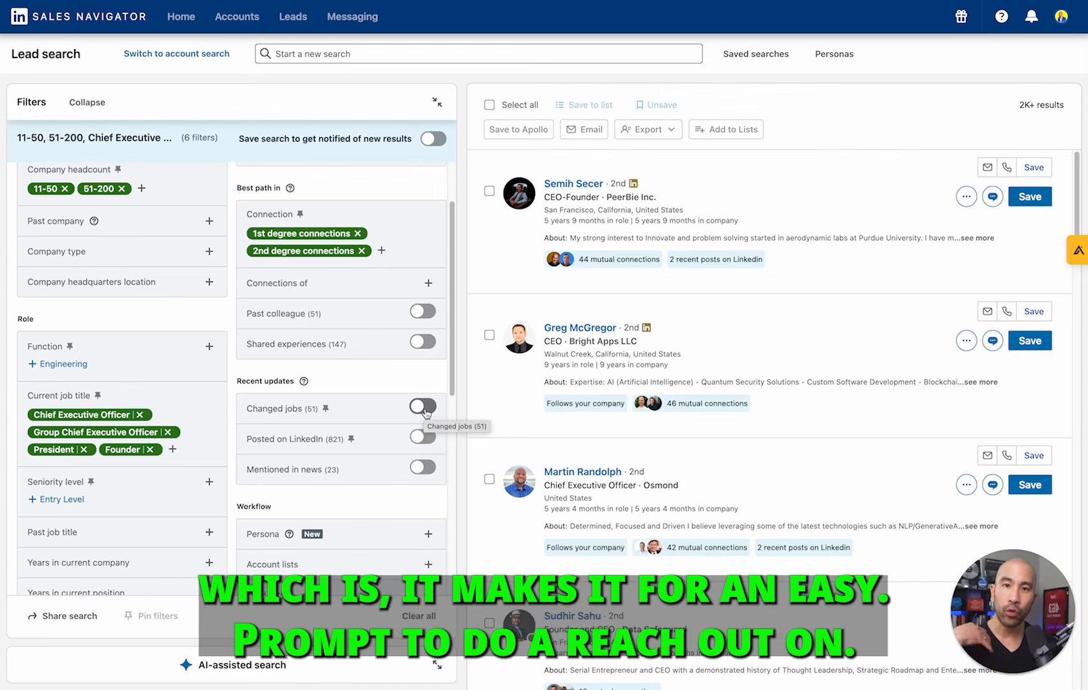
- Try the Recent updates filters one at a time, switching Changed jobs, Posted on LinkedIn and Mentioned in news on and off again
left_click(423, 408)
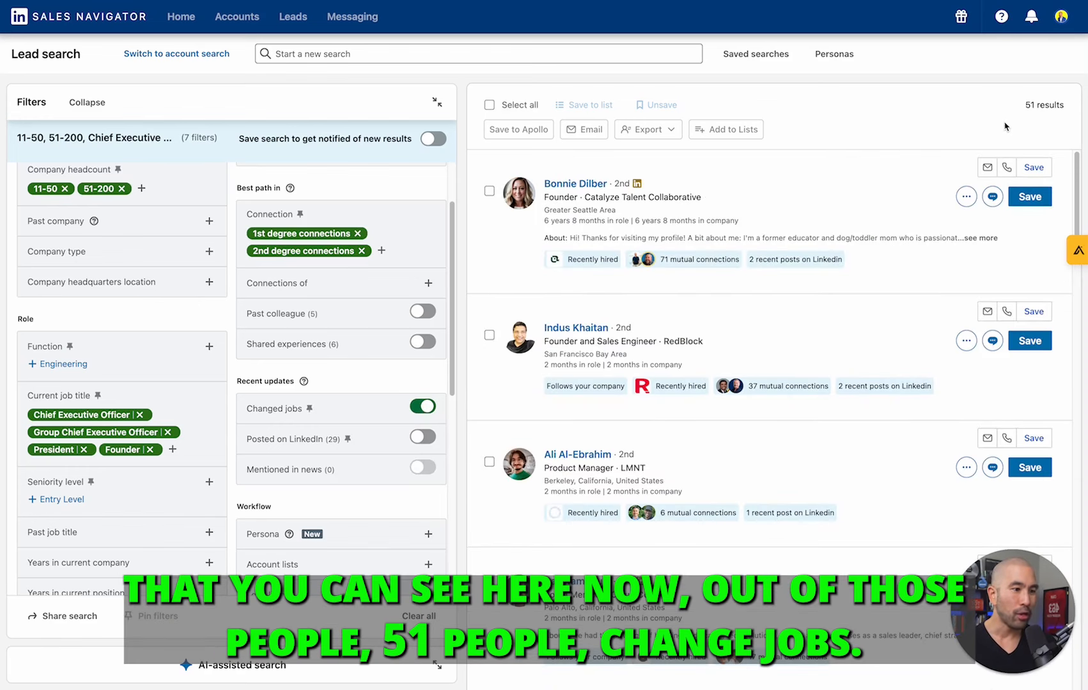
left_click(432, 409)
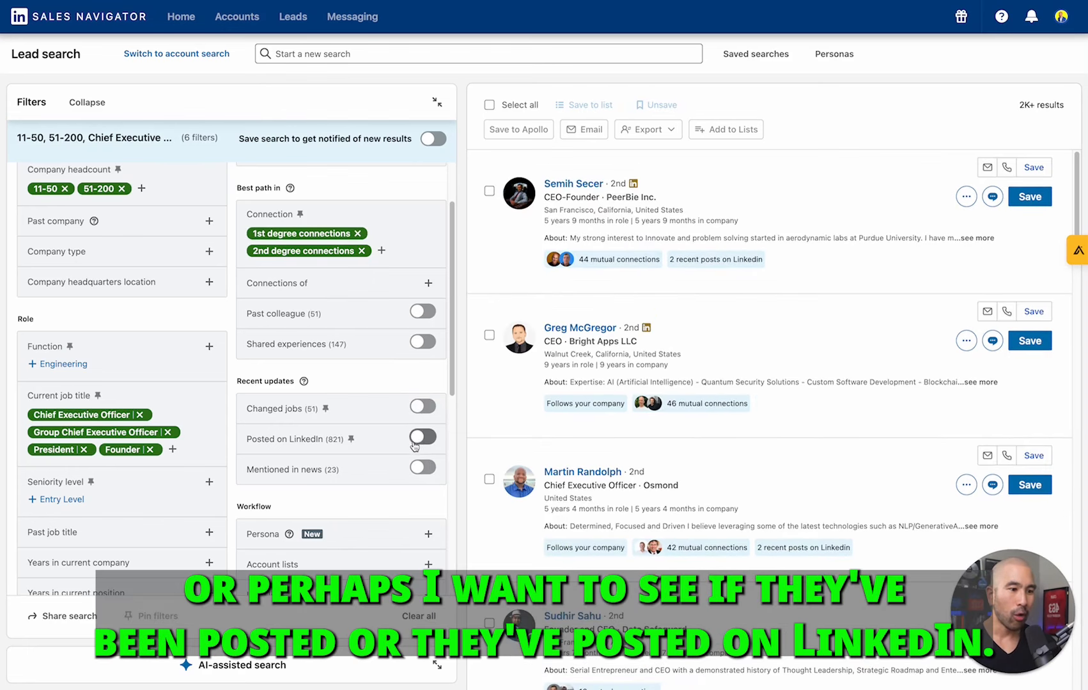
left_click(421, 437)
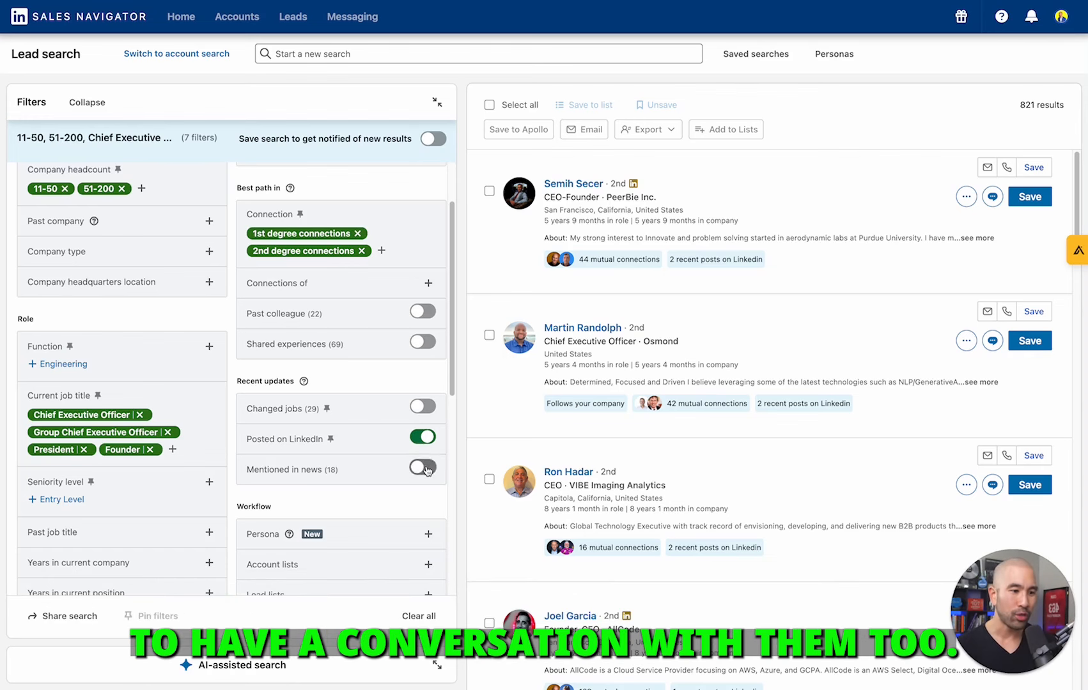
left_click(423, 437)
scroll(434, 396, "down", 2)
left_click(422, 368)
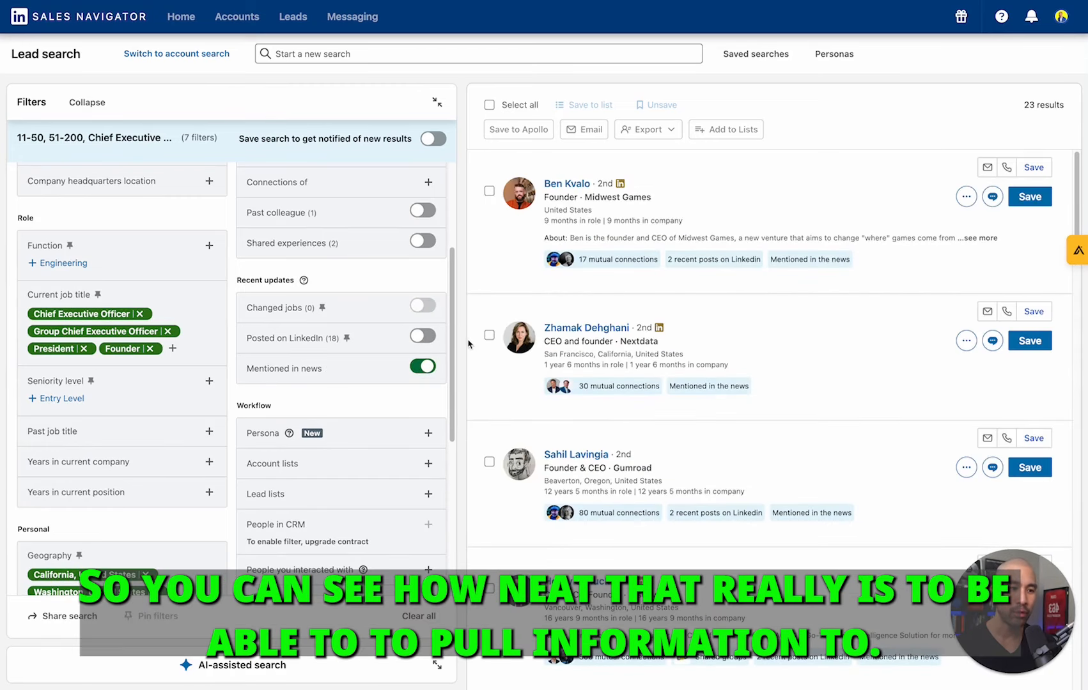
left_click(424, 368)
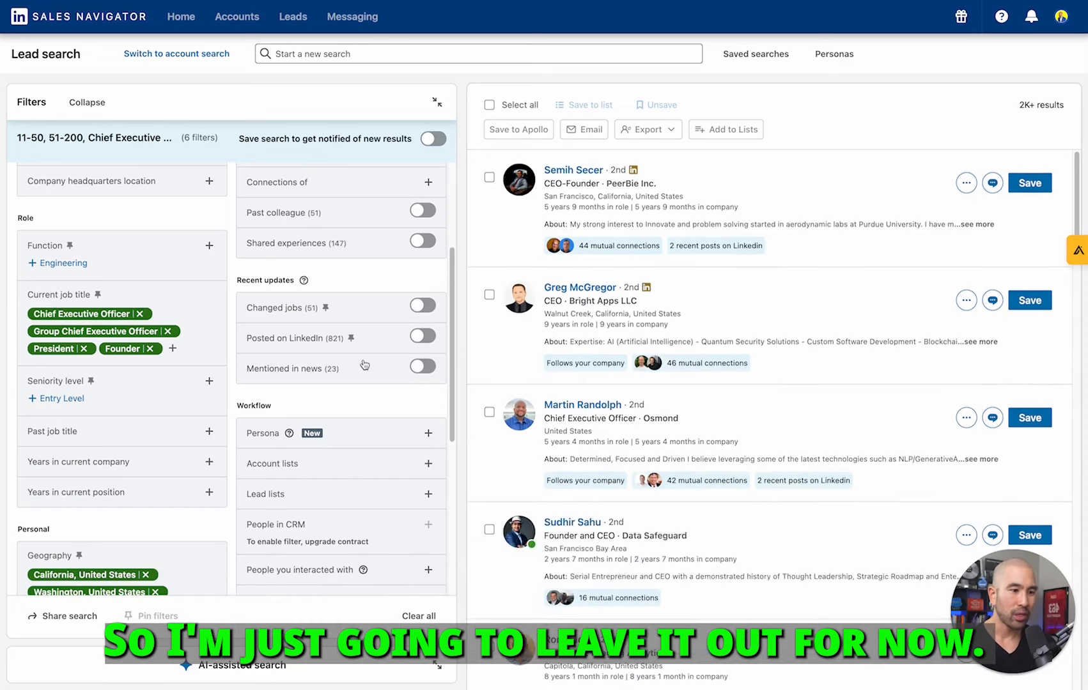
- Look through the options of the Persona, Account lists and Lead lists workflow filters without selecting any
scroll(362, 330, "down", 2)
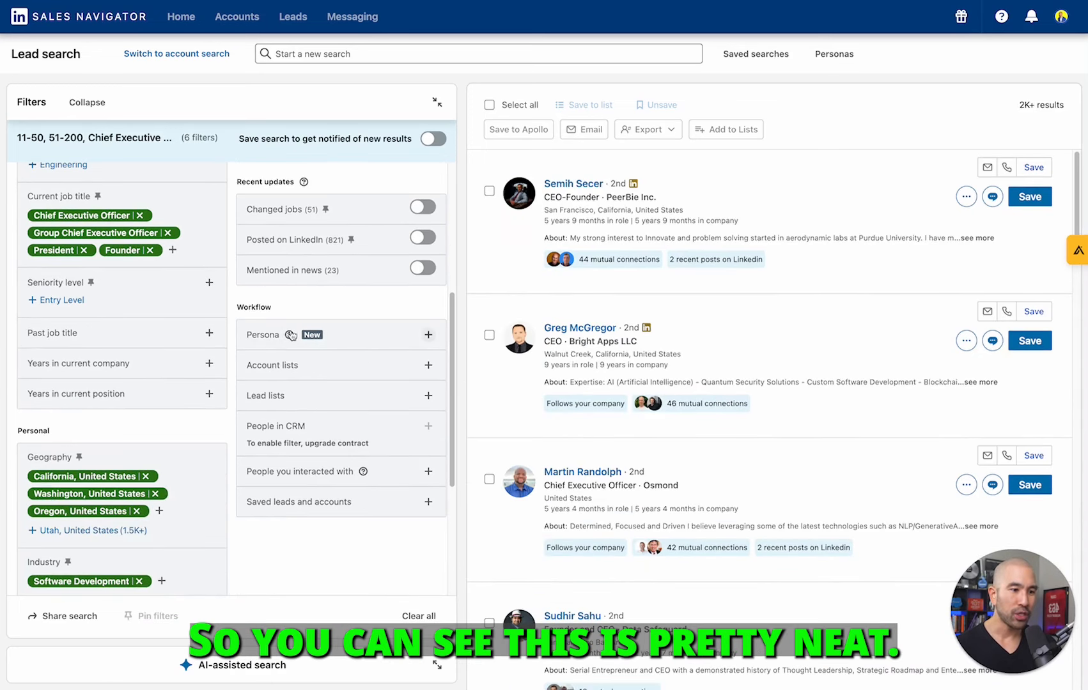
left_click(428, 334)
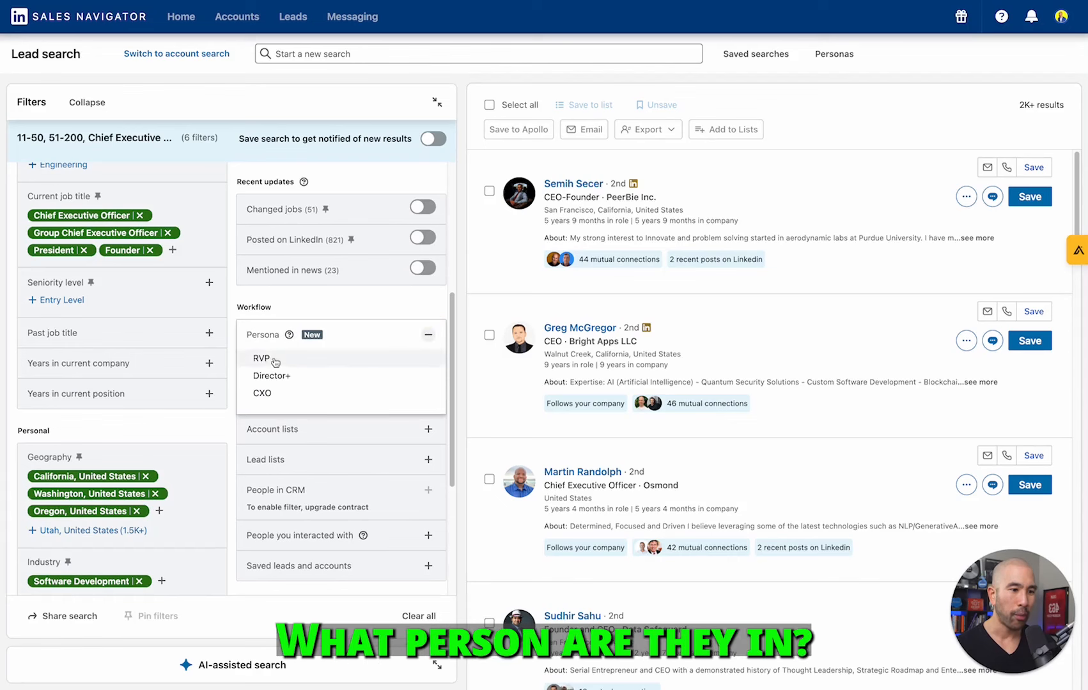
left_click(428, 427)
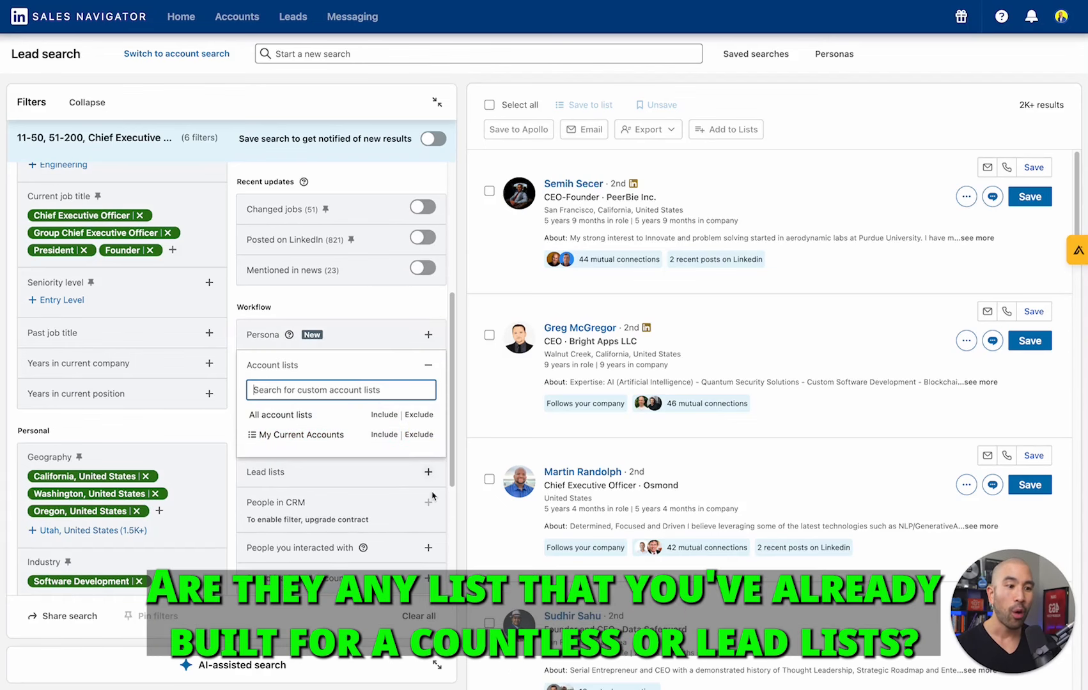
left_click(428, 471)
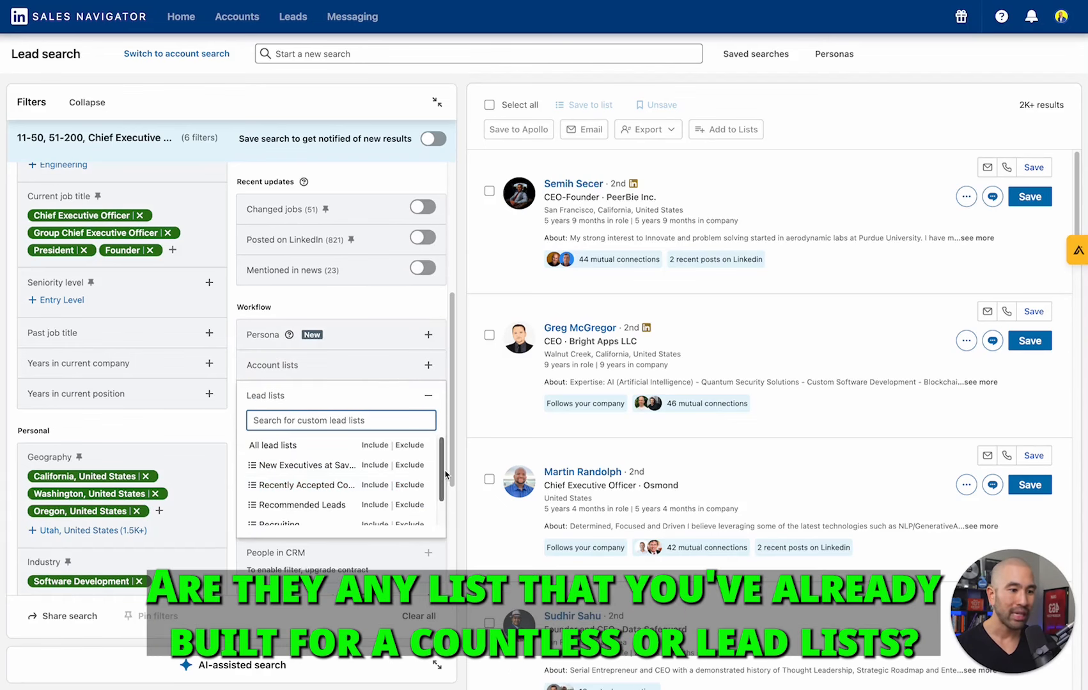
scroll(306, 288, "up", 1)
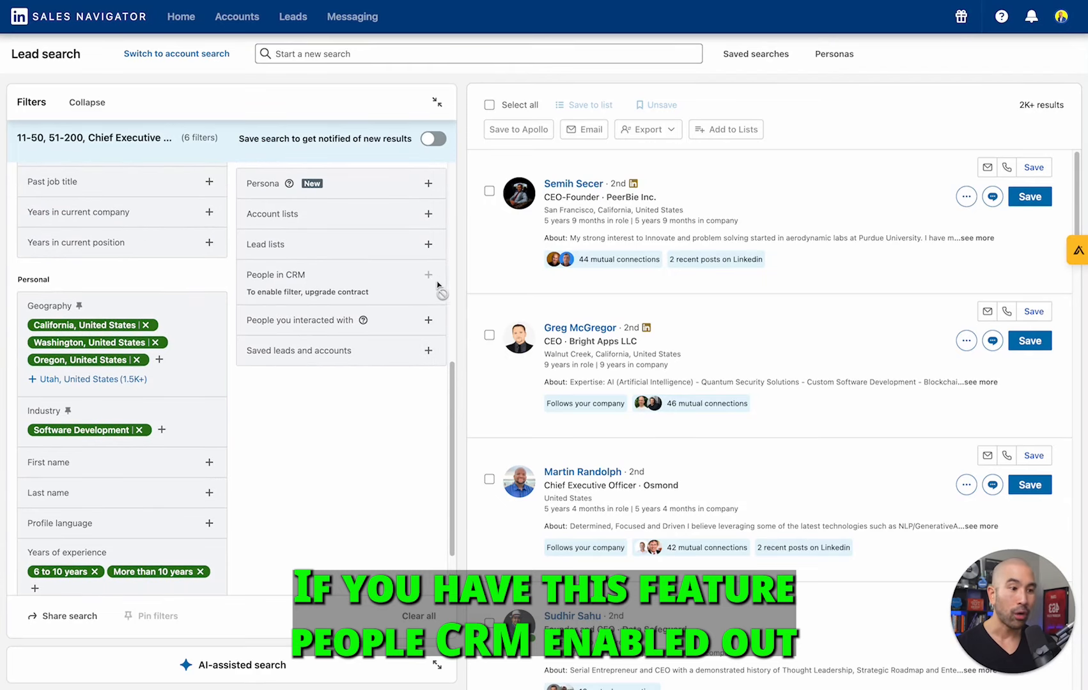
- Exclude people already interacted with, covering both Viewed profile and Messaged, and collapse the filter
left_click(427, 321)
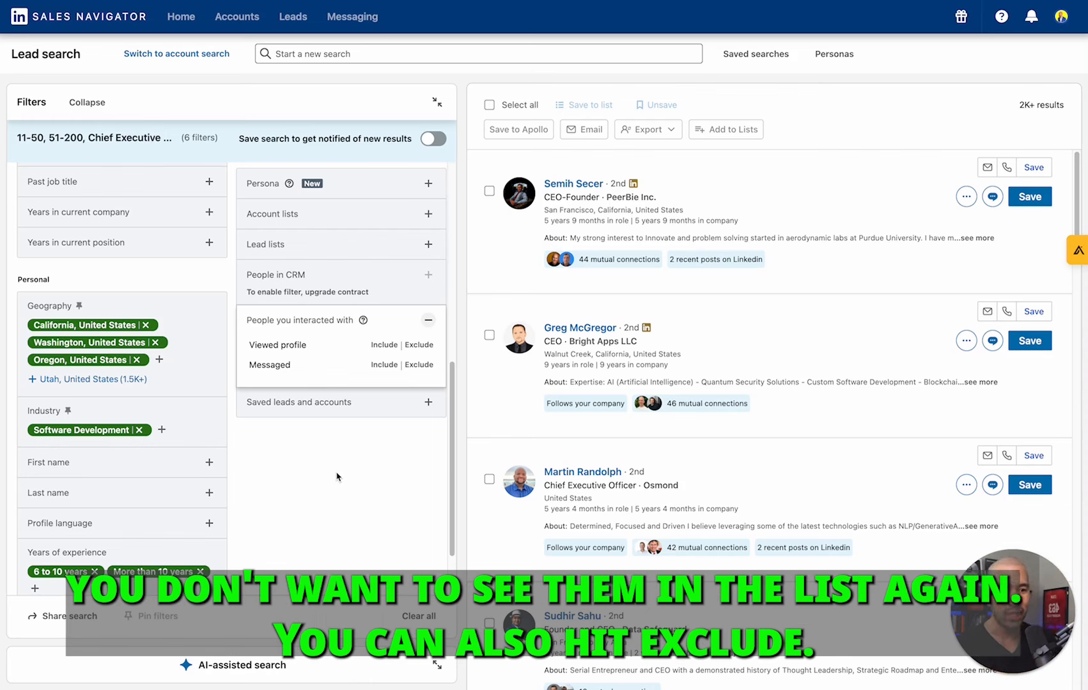
left_click(419, 345)
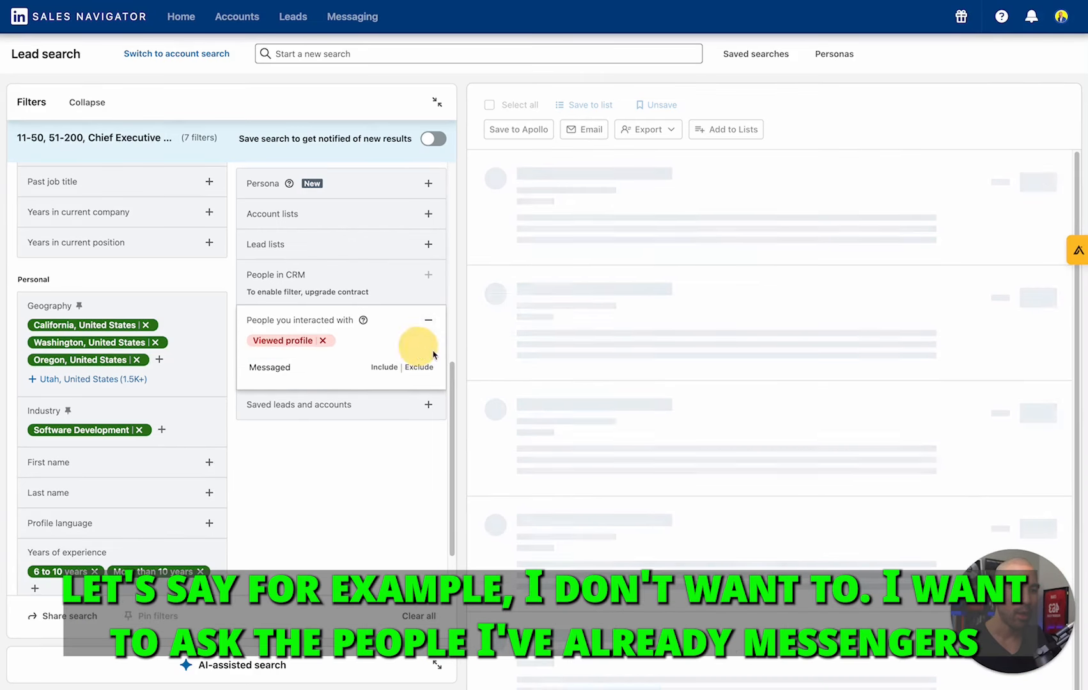
left_click(423, 369)
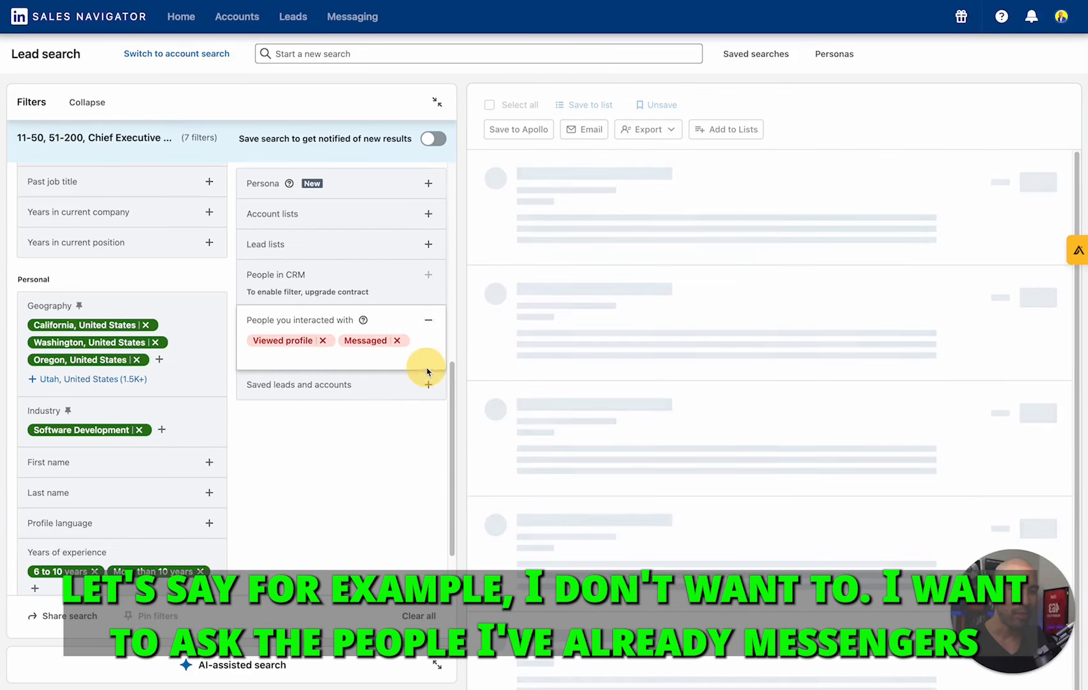
left_click(367, 424)
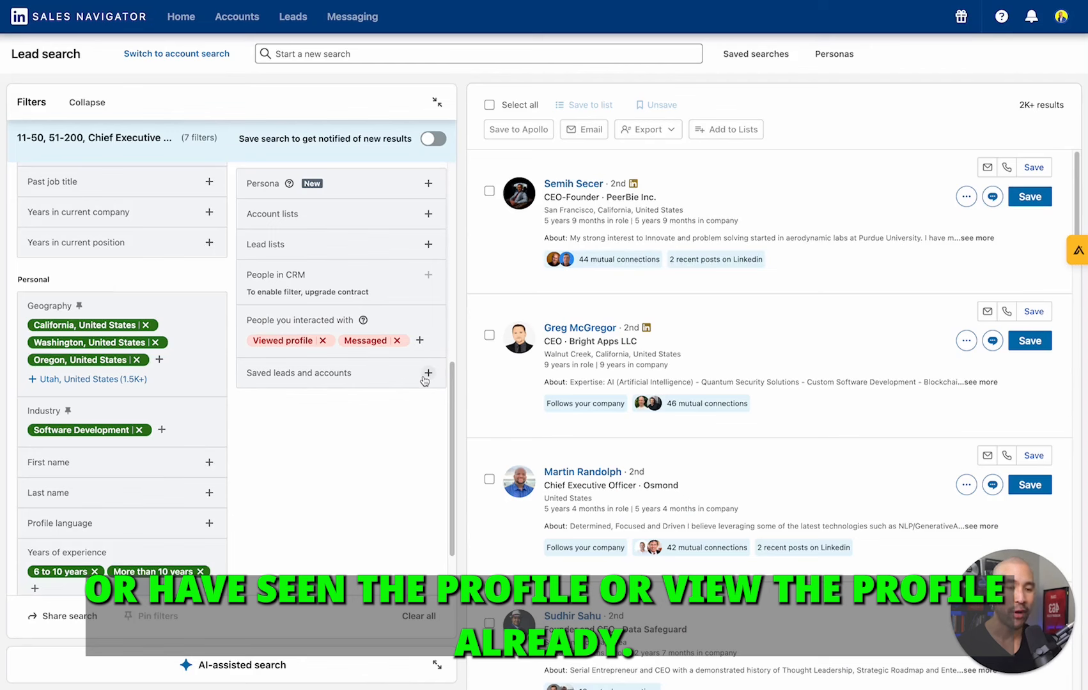
- Look at the Saved leads and accounts options without choosing any, and review the applied company, role, geography, industry and experience filters
left_click(426, 375)
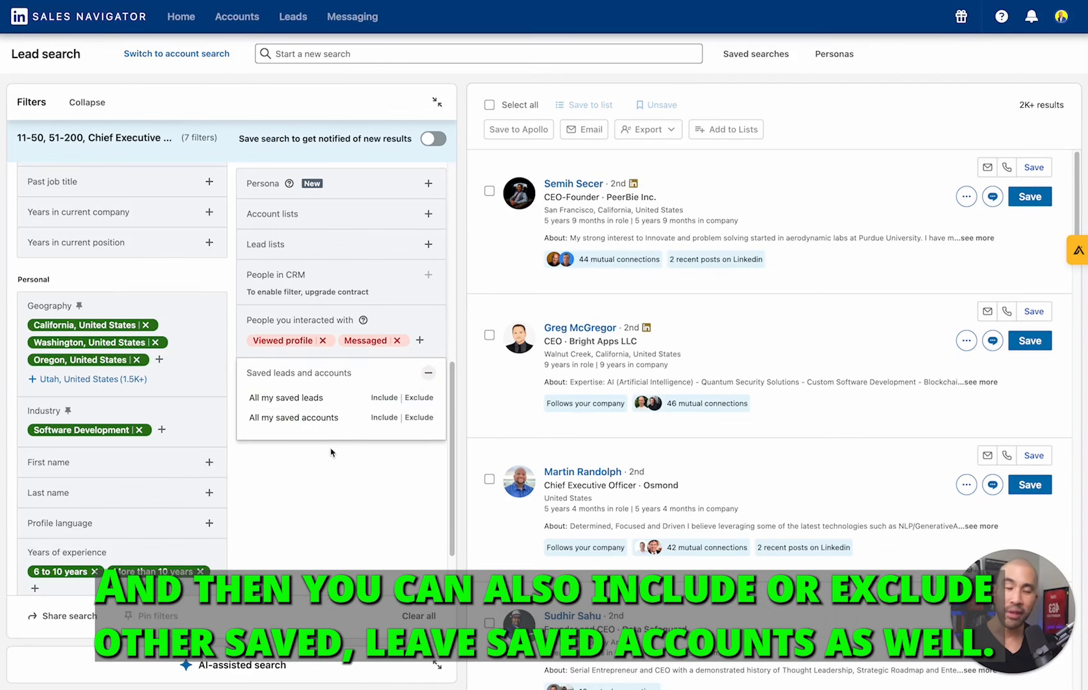
scroll(323, 476, "up", 10)
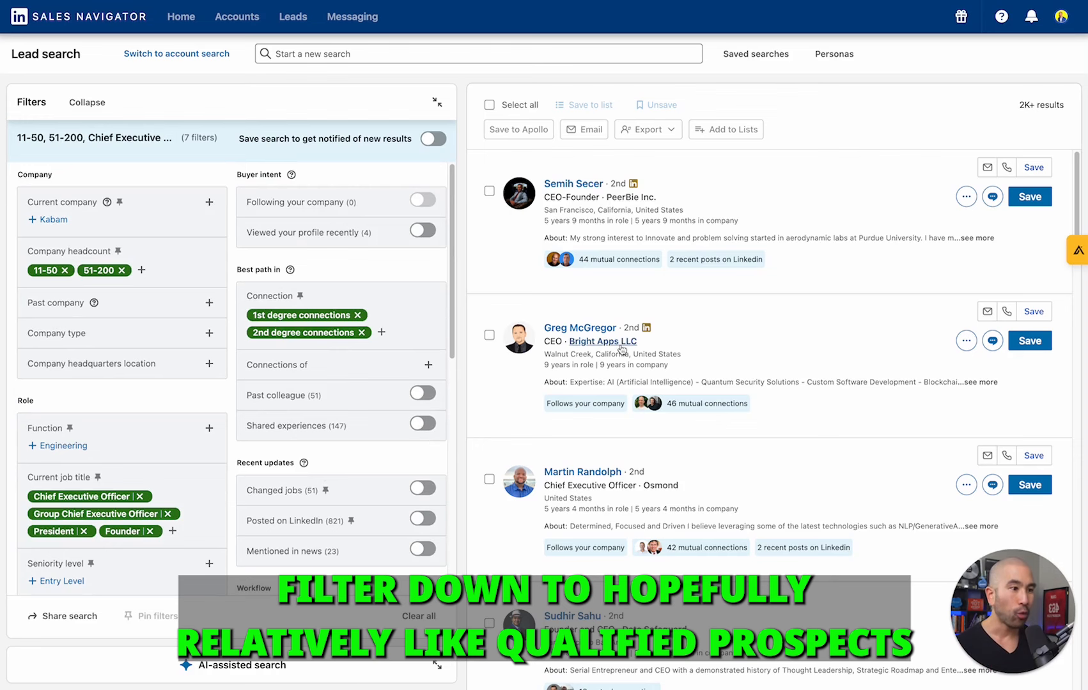
scroll(660, 317, "down", 2)
scroll(660, 318, "up", 2)
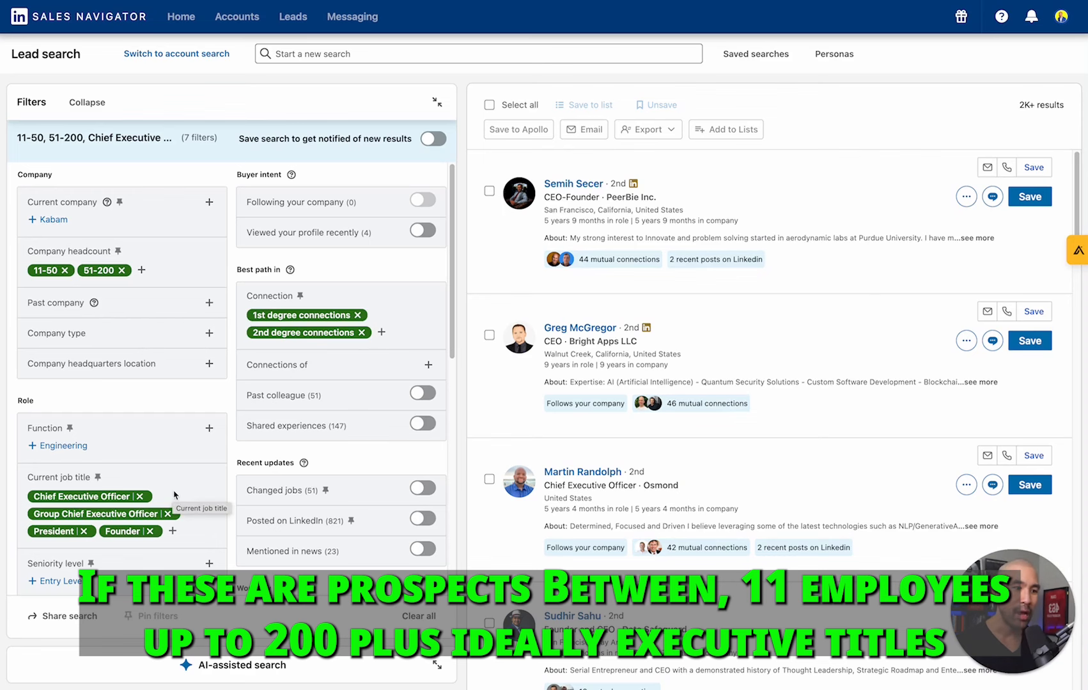
scroll(181, 498, "down", 1)
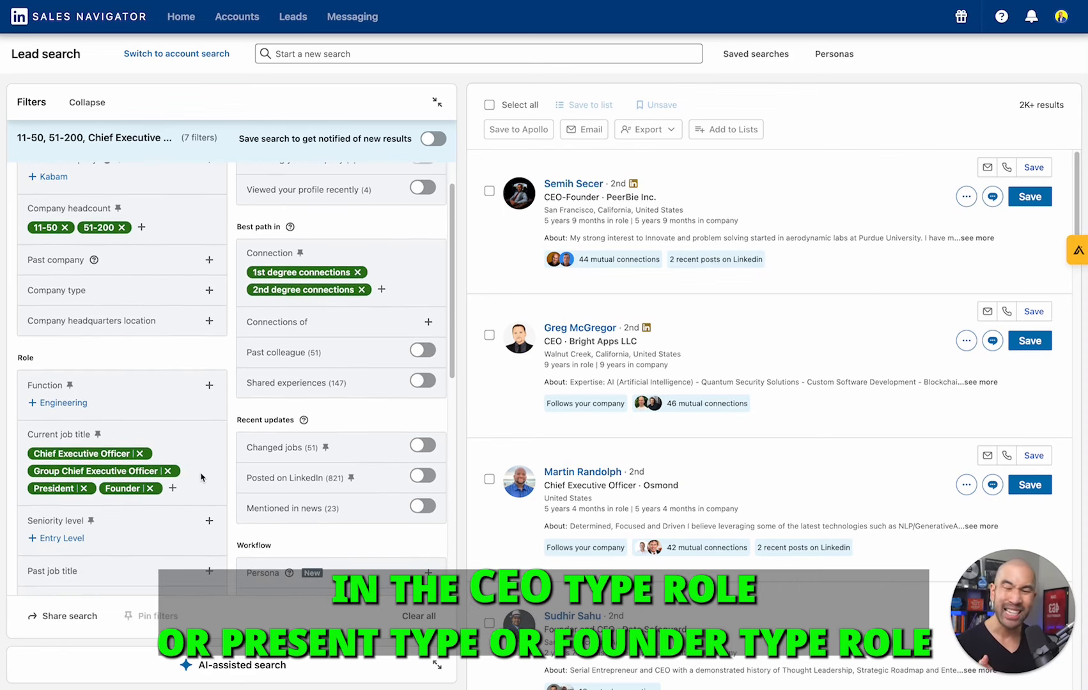
scroll(230, 465, "down", 6)
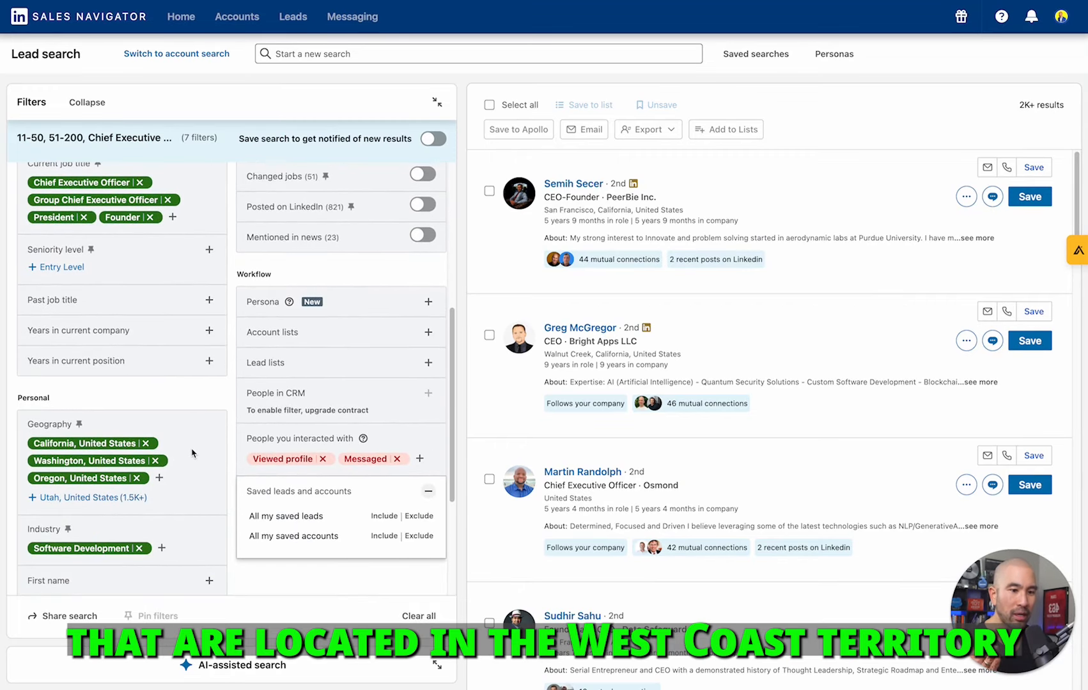
scroll(195, 452, "down", 4)
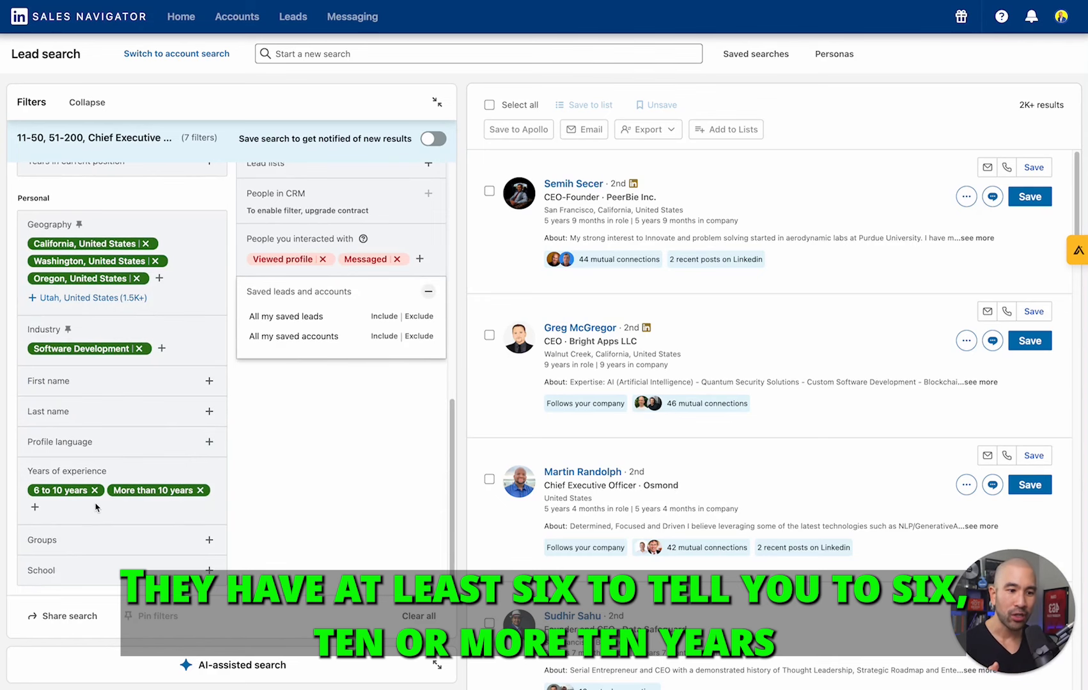
scroll(157, 501, "up", 5)
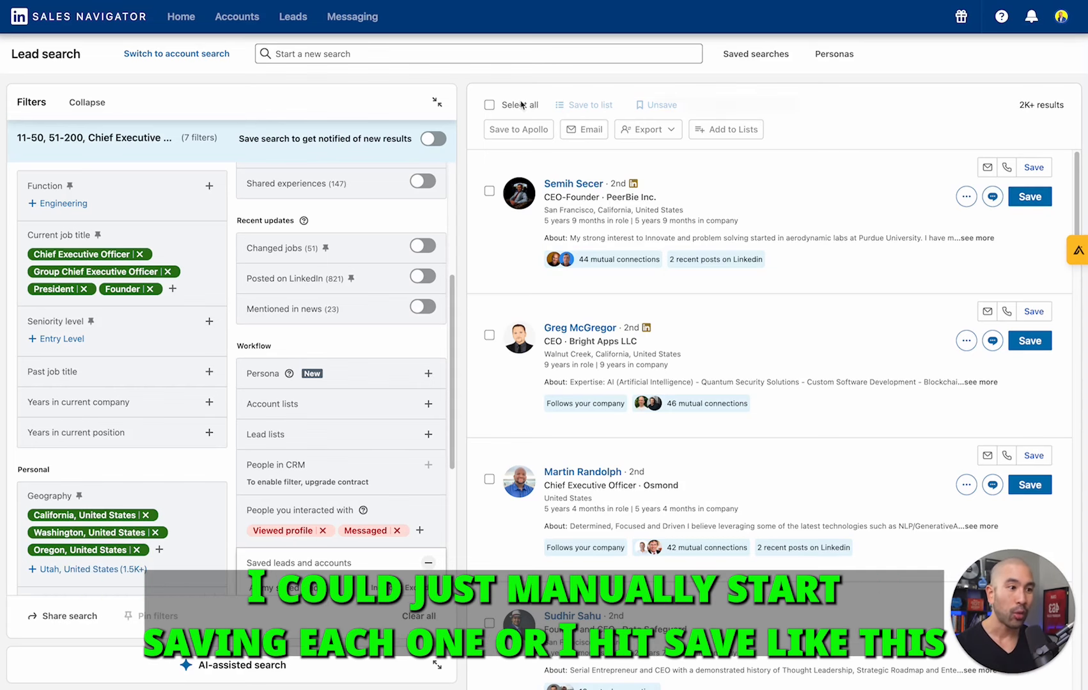
- Select all leads on the results page and add them through Add to Lists to a new list named "CEO's/West Coast/Software Development/<200 Emp"
left_click(490, 105)
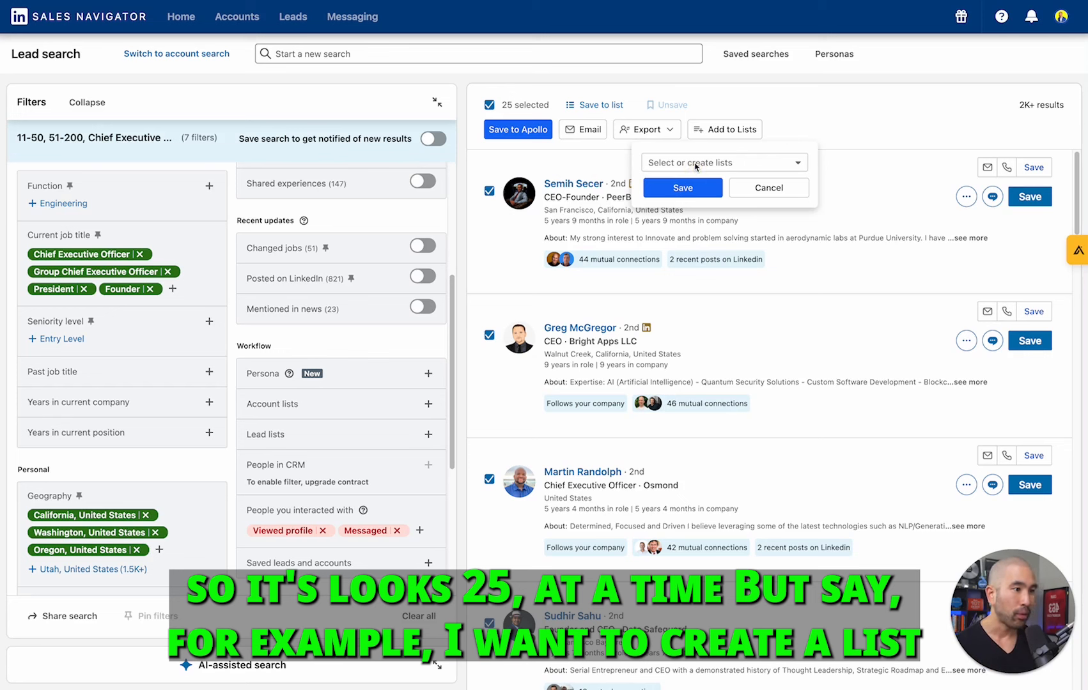
type("CE")
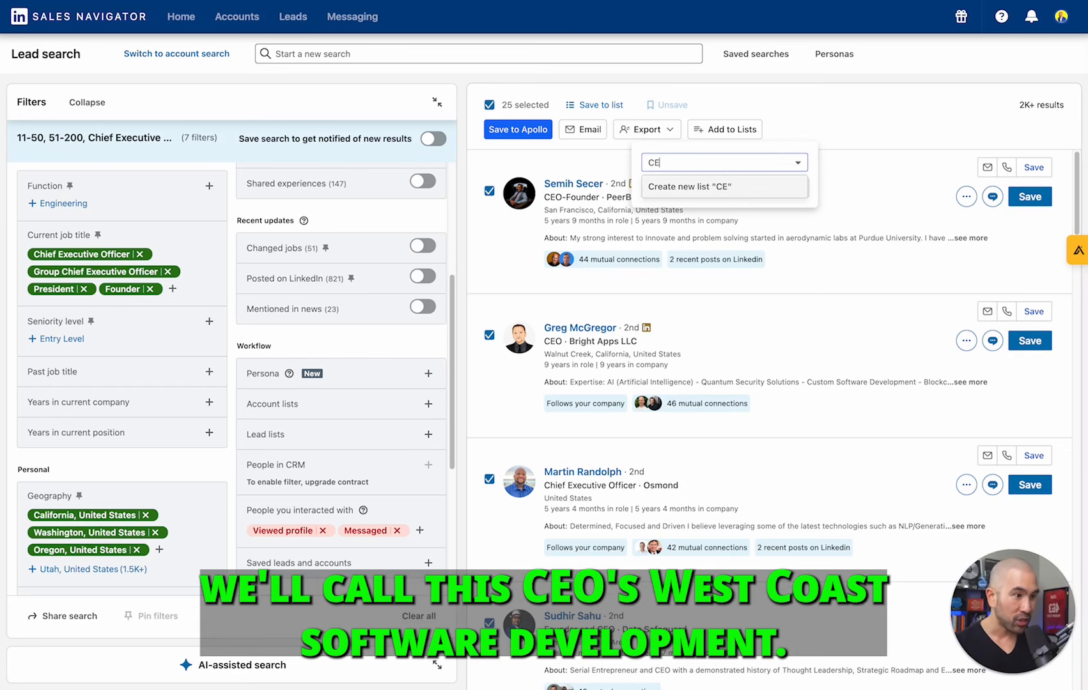
type("O's/West Coast/So")
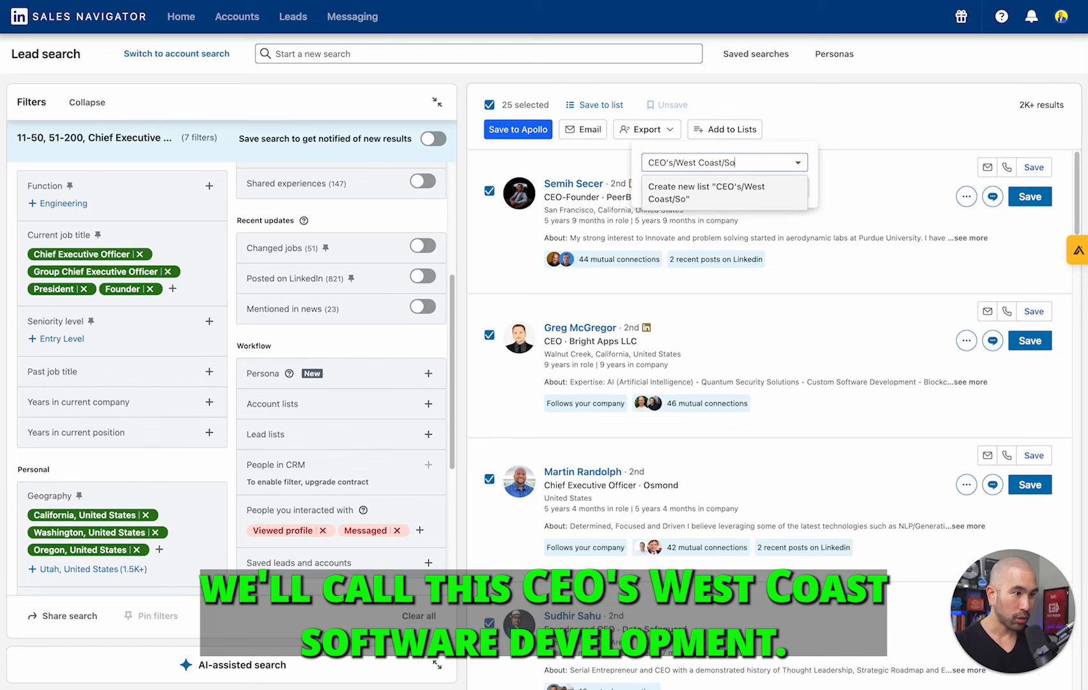
type("ftware Devel")
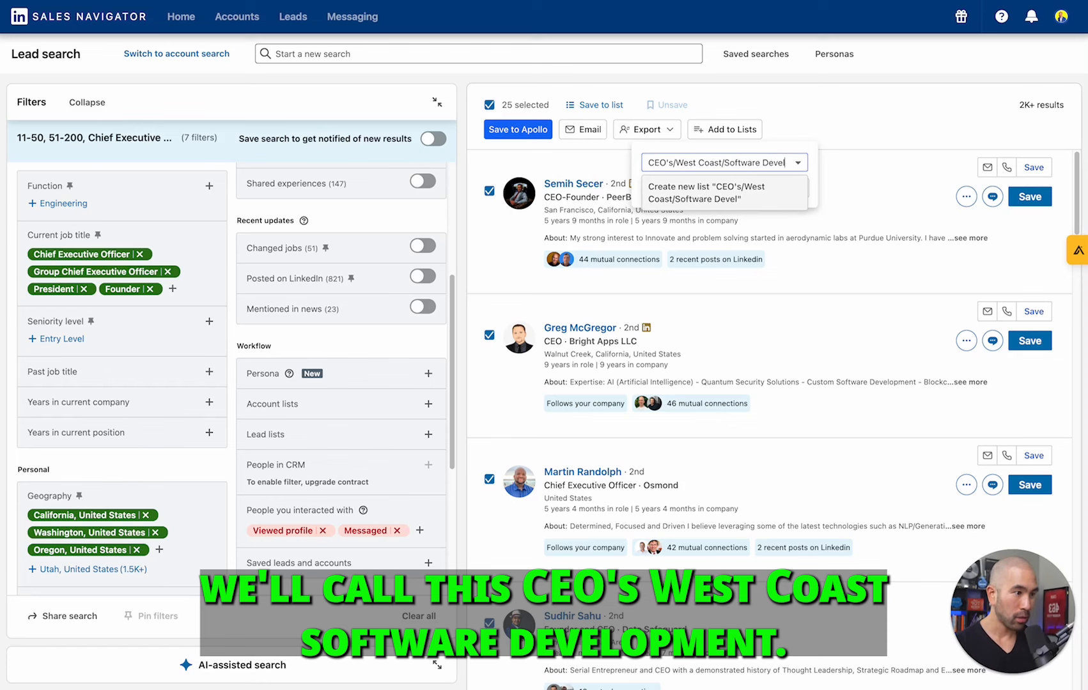
type("opment/")
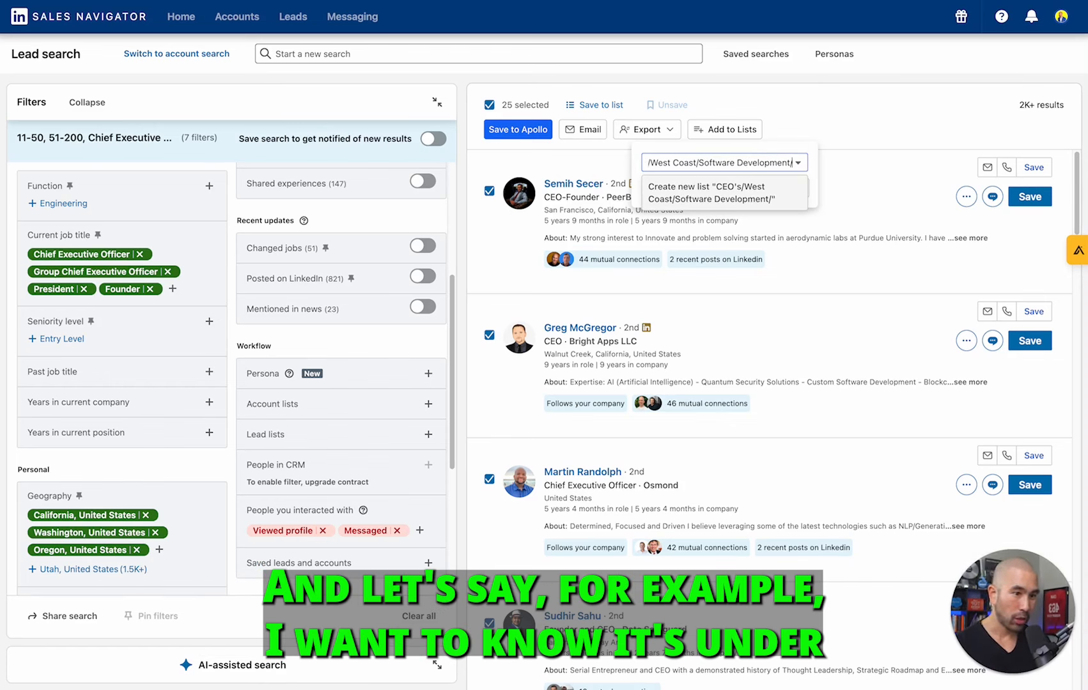
type("<")
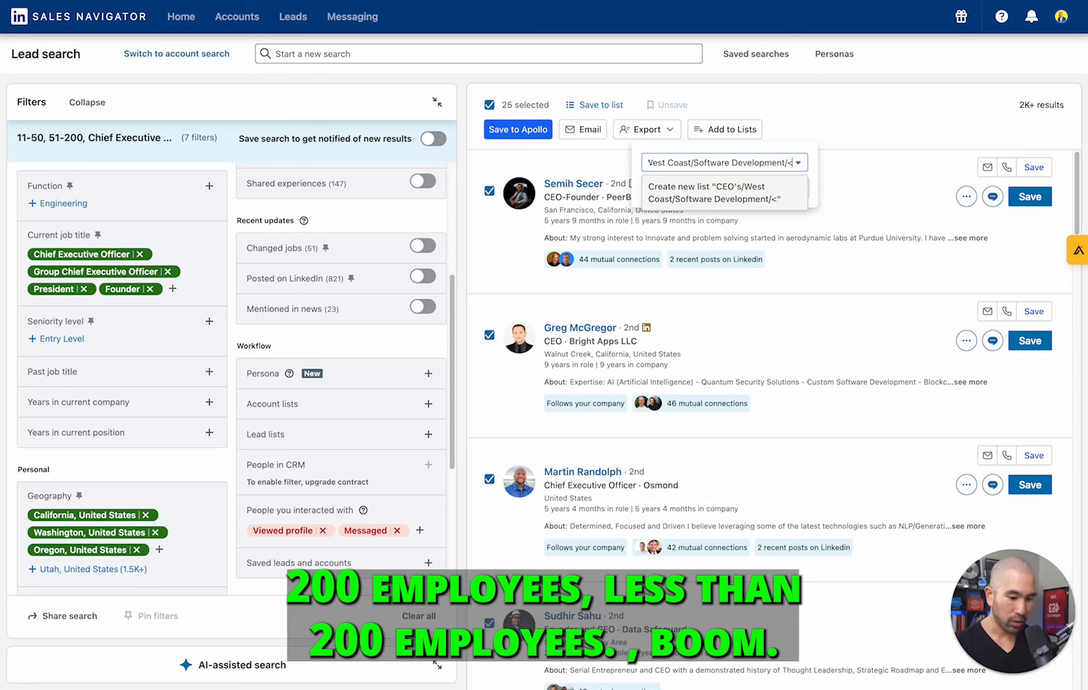
type("200 Emp")
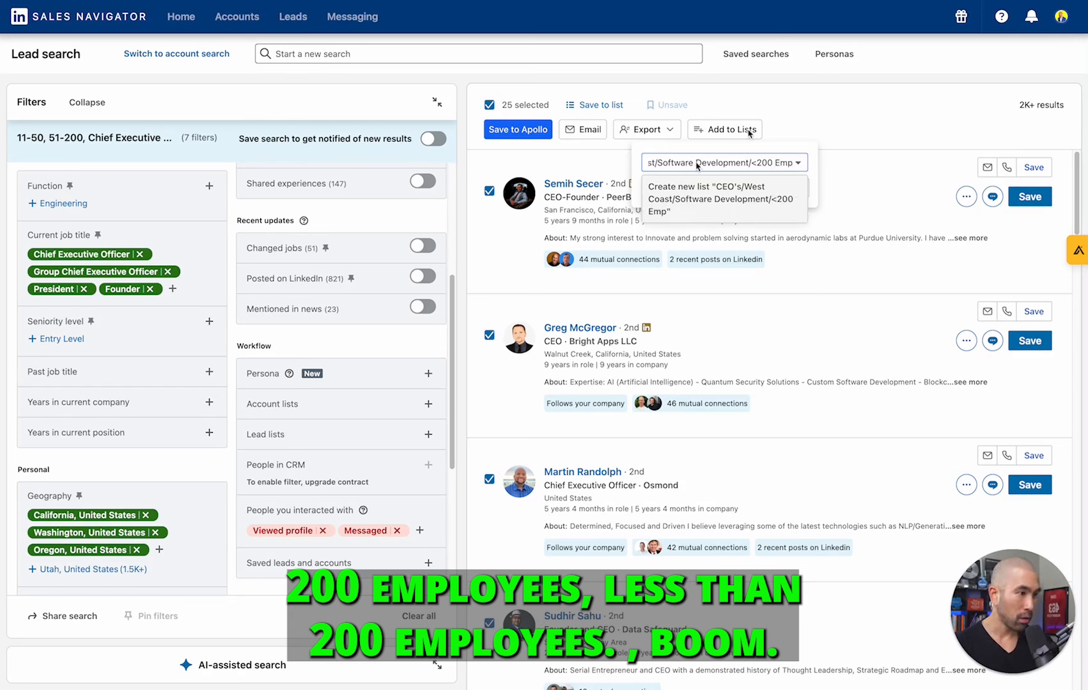
key("Return")
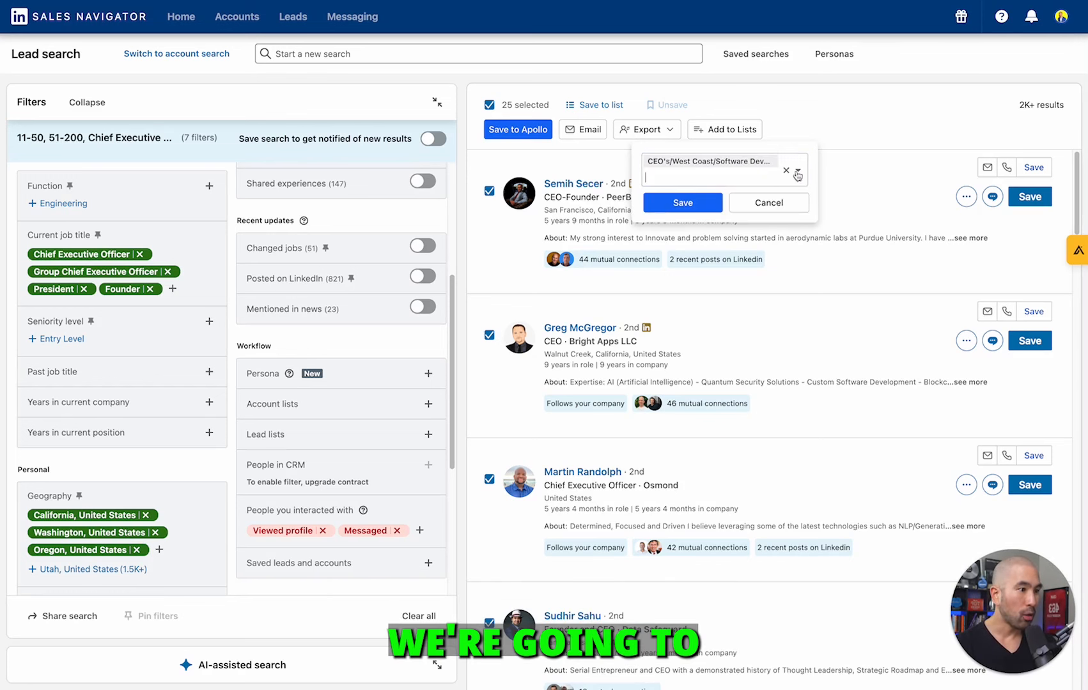
left_click(680, 202)
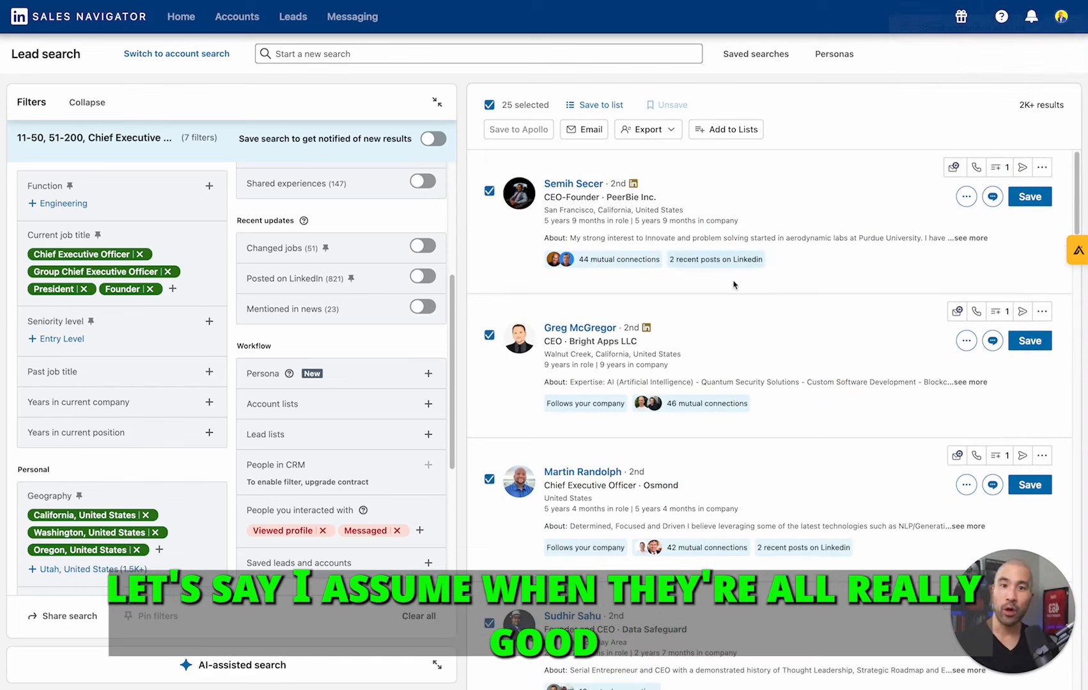
- Clear the selection, select only the first two leads and look at adding them to the same list, closing the options without saving
left_click(490, 106)
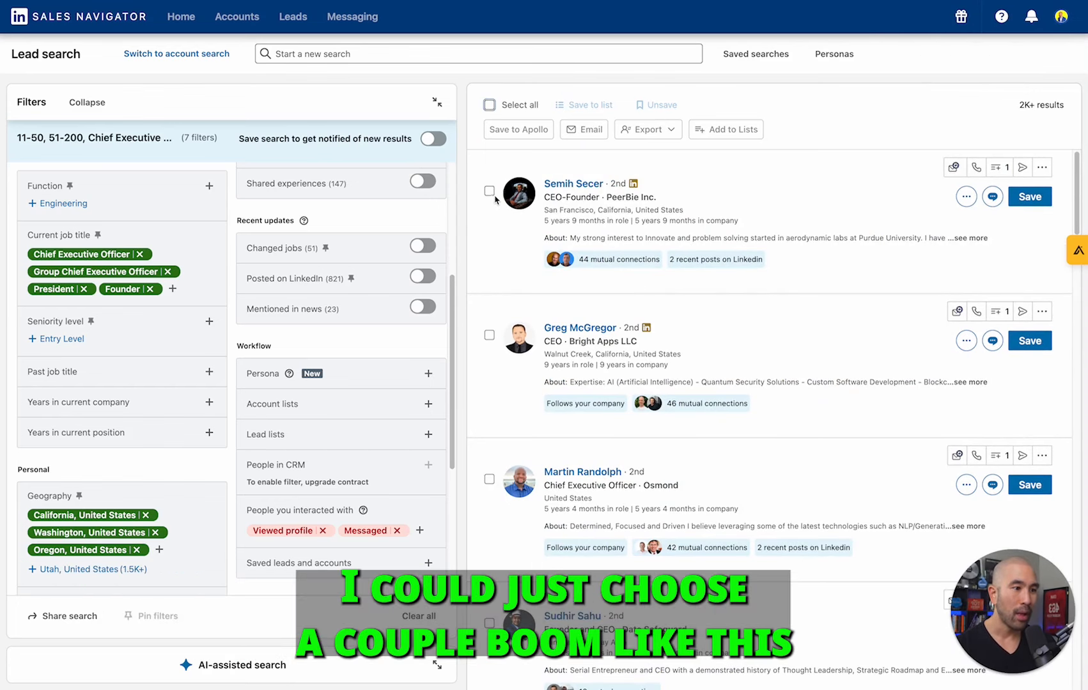
left_click(489, 191)
left_click(490, 335)
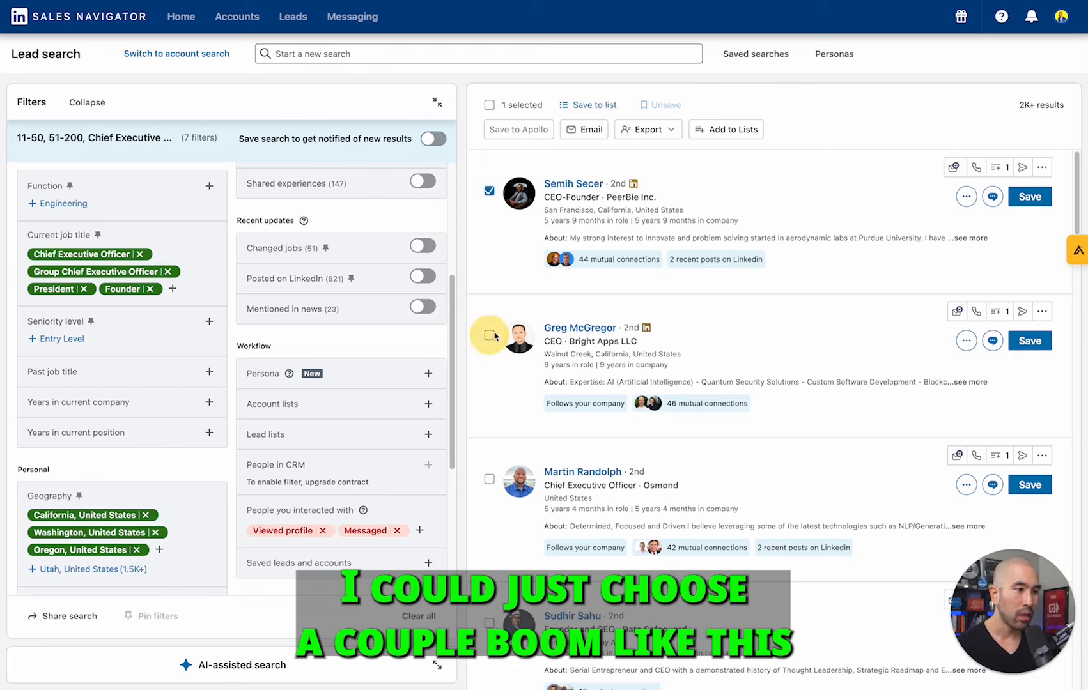
left_click(745, 130)
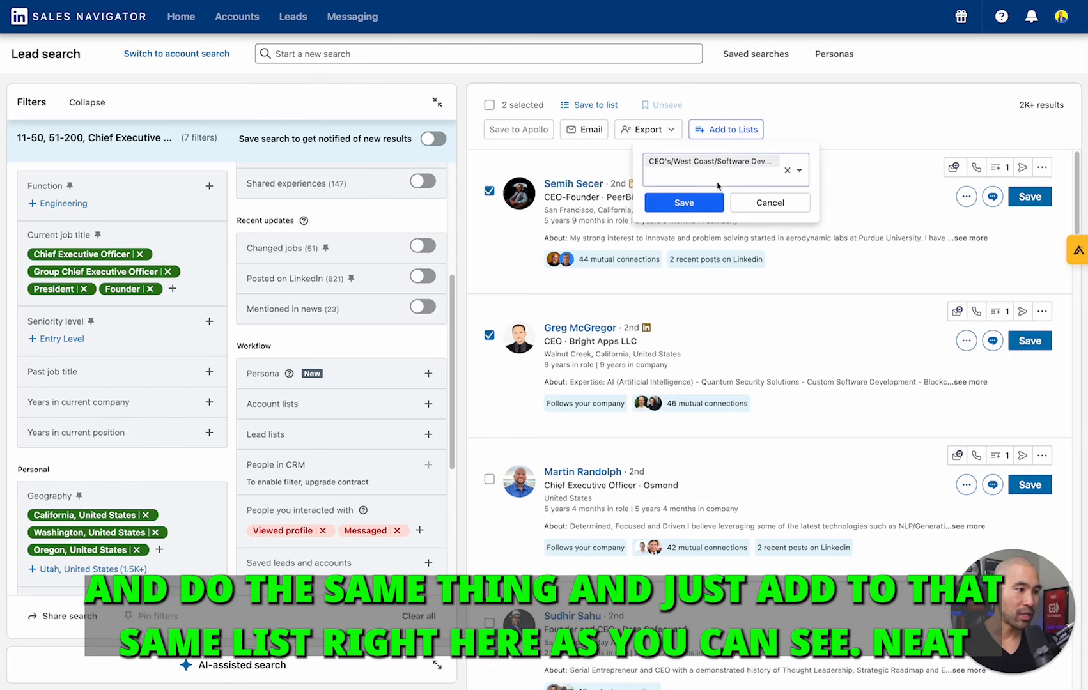
left_click(850, 139)
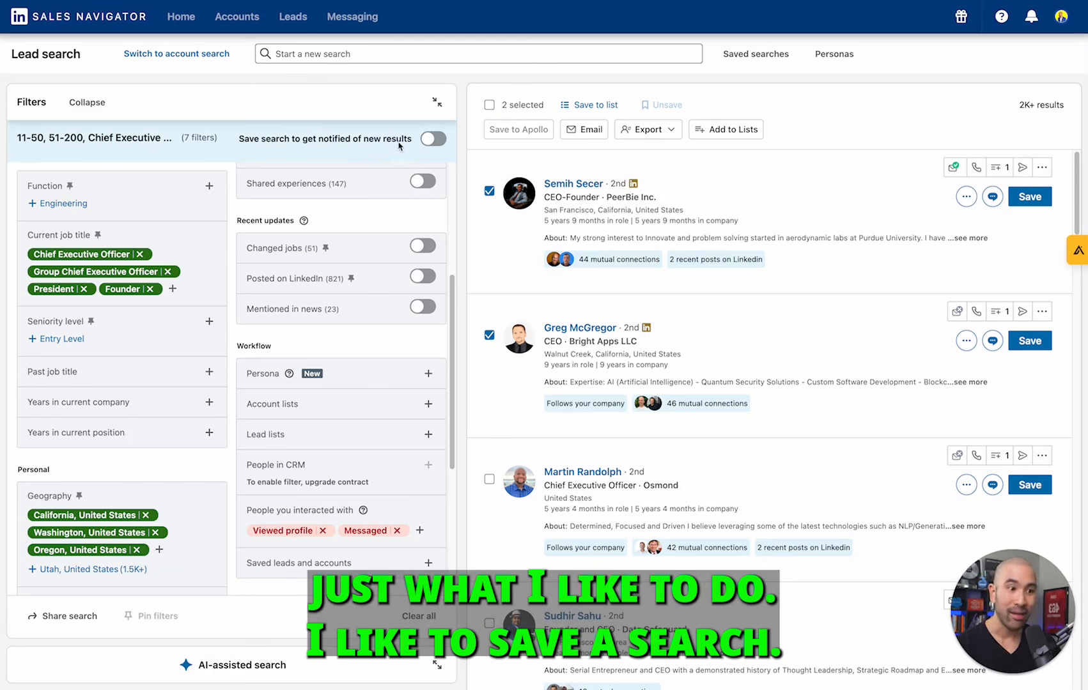
- Save the filtered lead search with notifications of new results, and view it from the saved lead searches
left_click(432, 140)
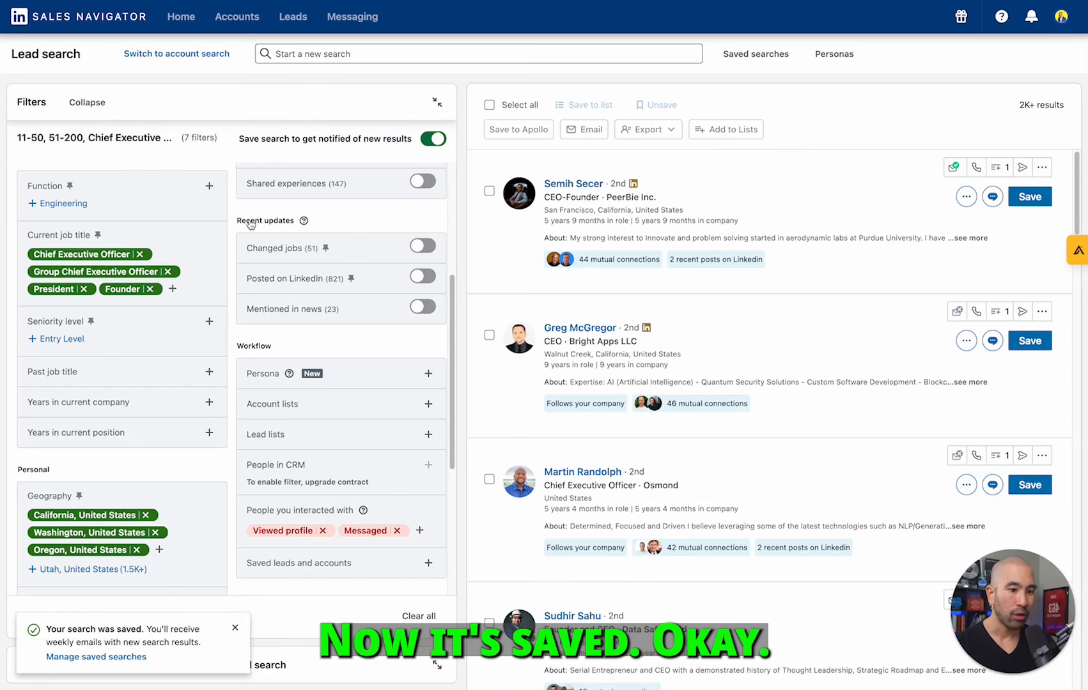
right_click(101, 661)
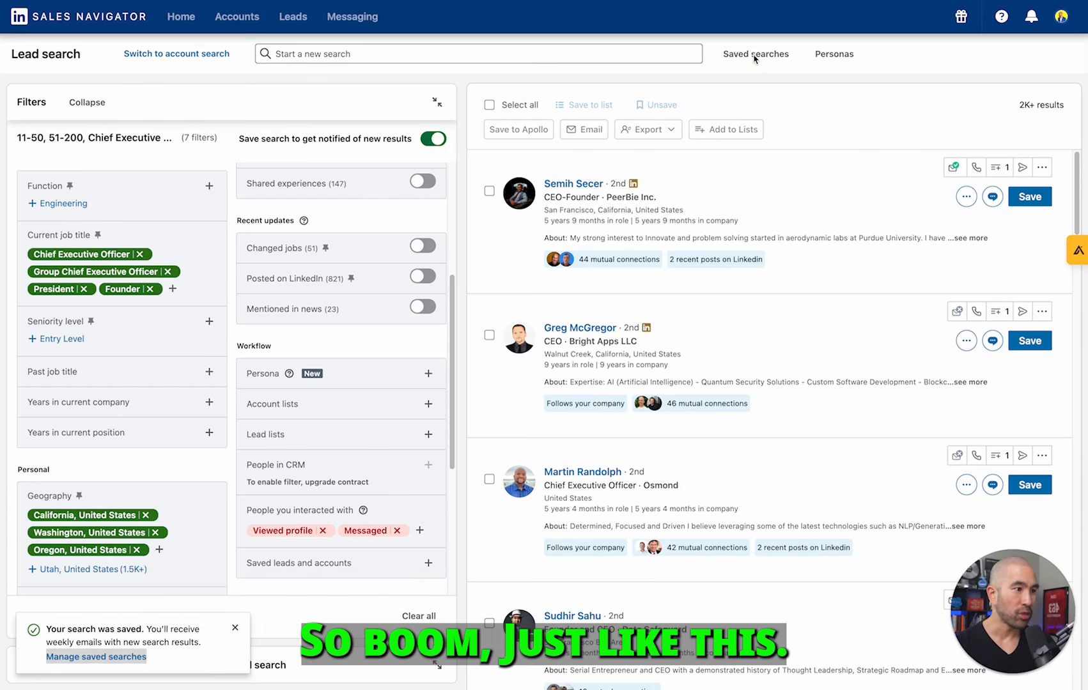
left_click(755, 55)
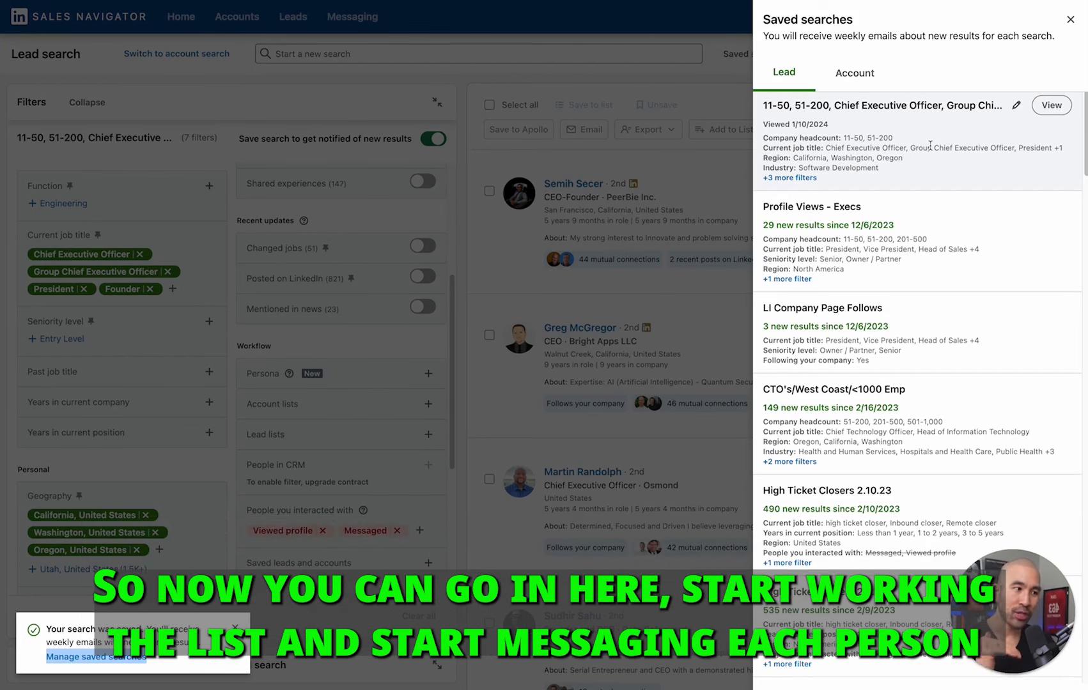
left_click(1041, 107)
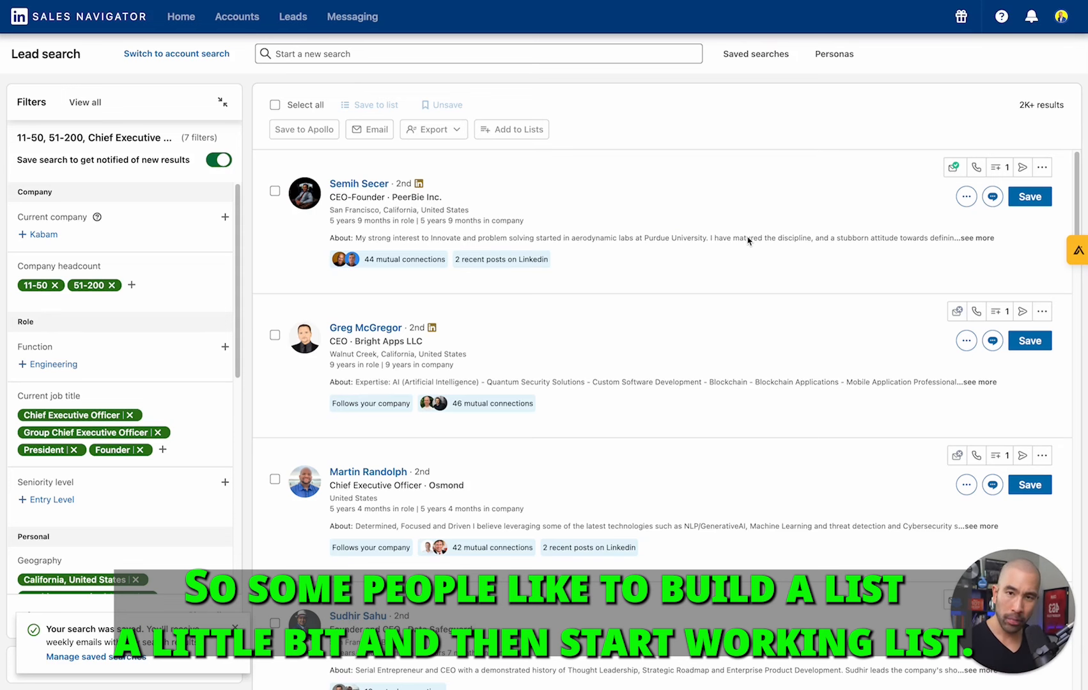
- Look at the first lead's profile preview and its message option, and close them without sending anything
left_click(344, 184)
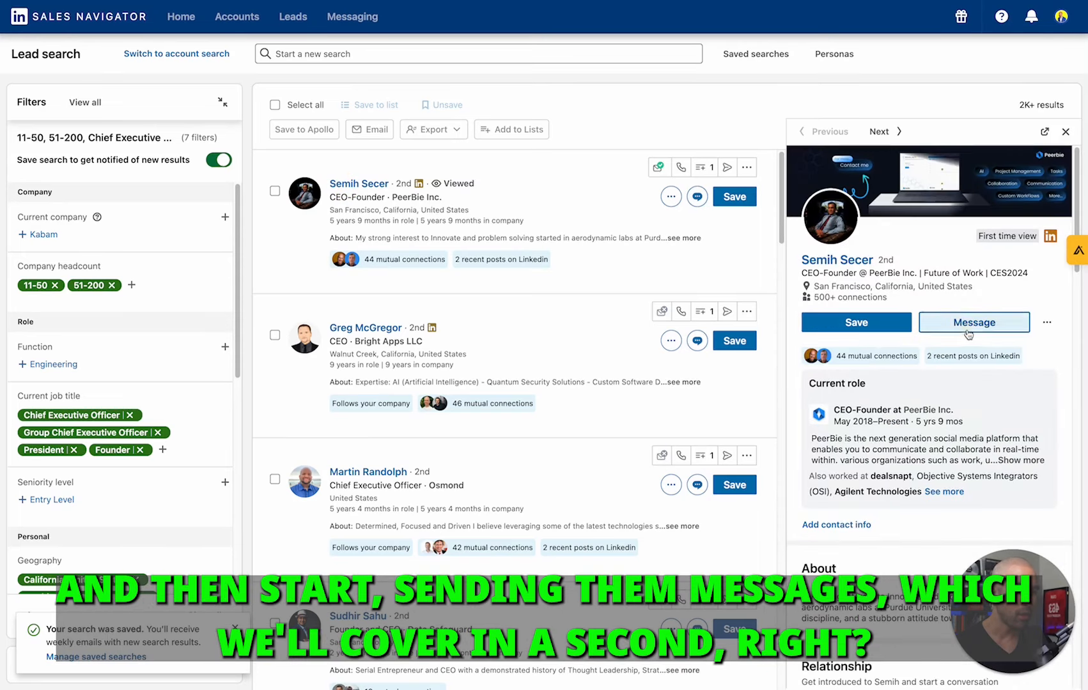
left_click(974, 322)
left_click(1073, 271)
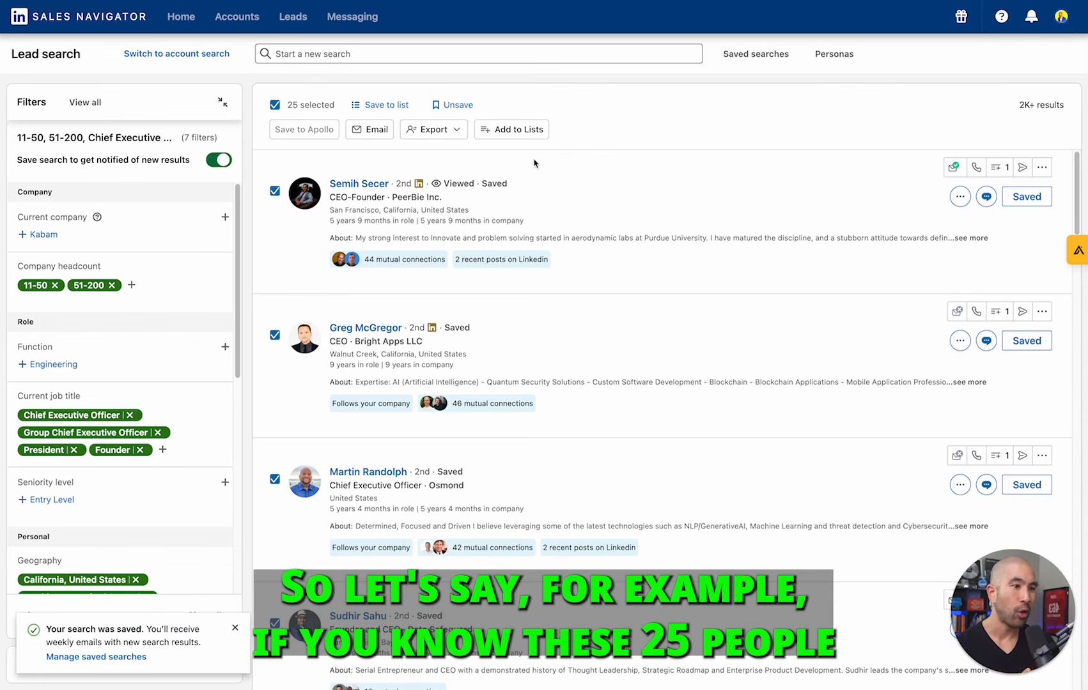
- Save the 25 selected leads to a new lead list named "CEO's/West Coast/Software <50 Employees" and open the overview of lead lists
scroll(505, 241, "down", 15)
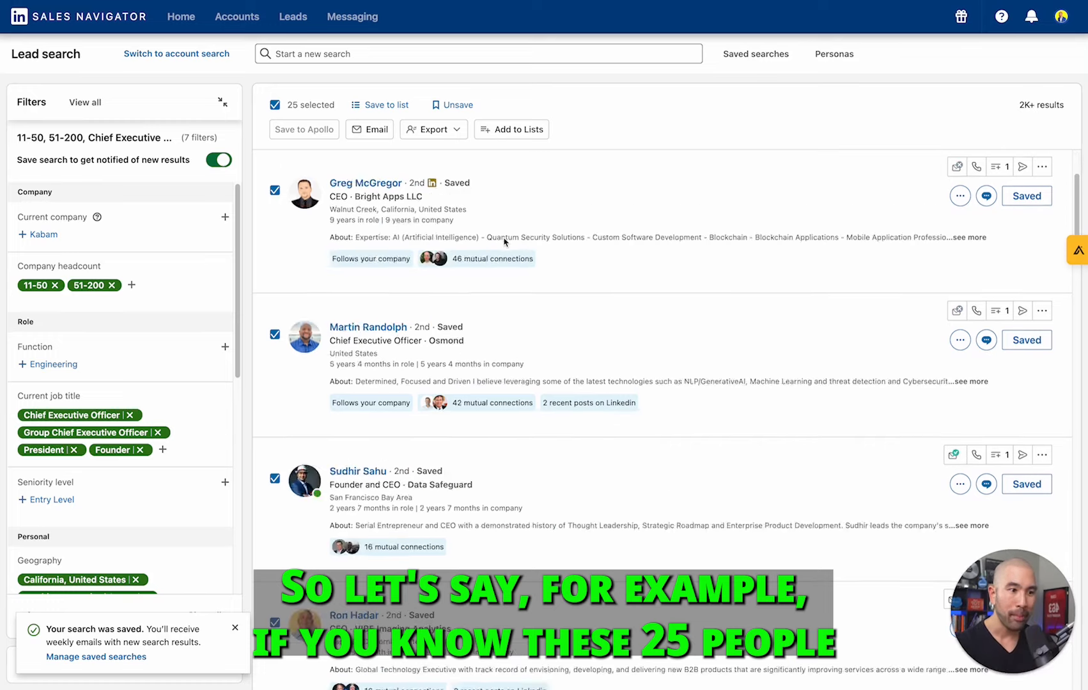
scroll(504, 242, "up", 14)
scroll(505, 242, "up", 1)
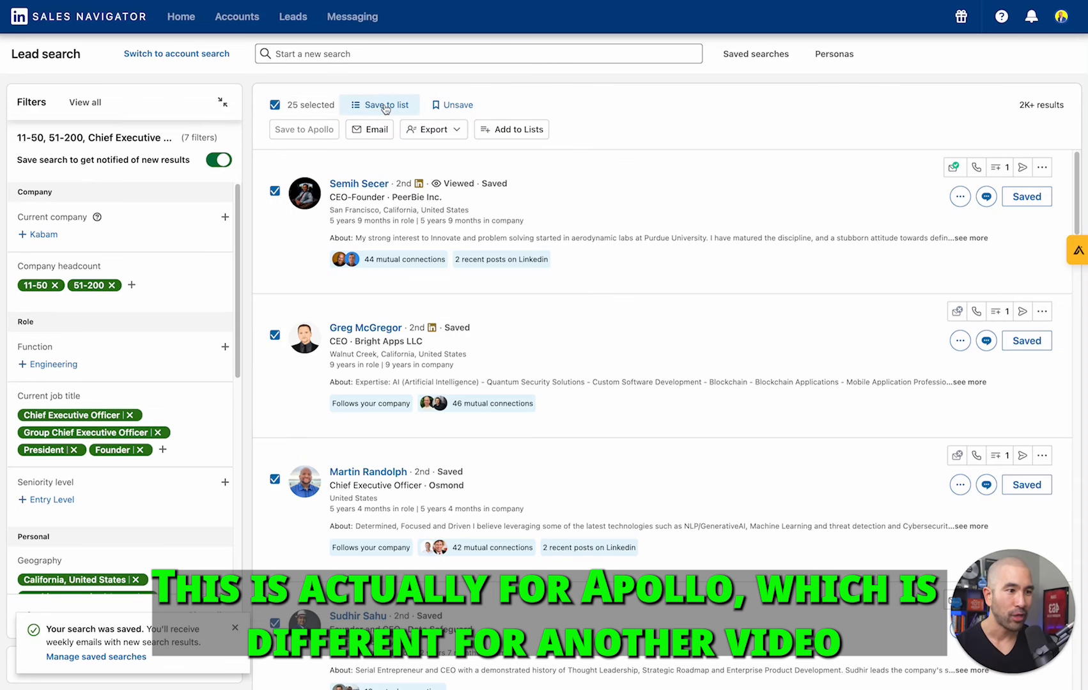
left_click(386, 106)
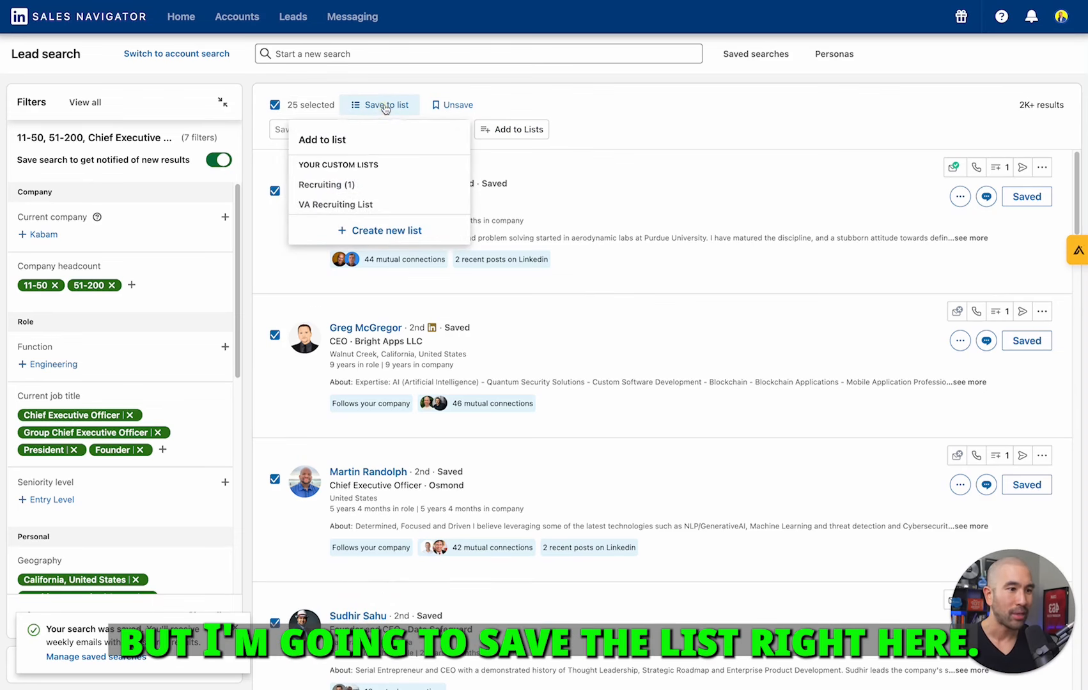
left_click(382, 234)
left_click(454, 284)
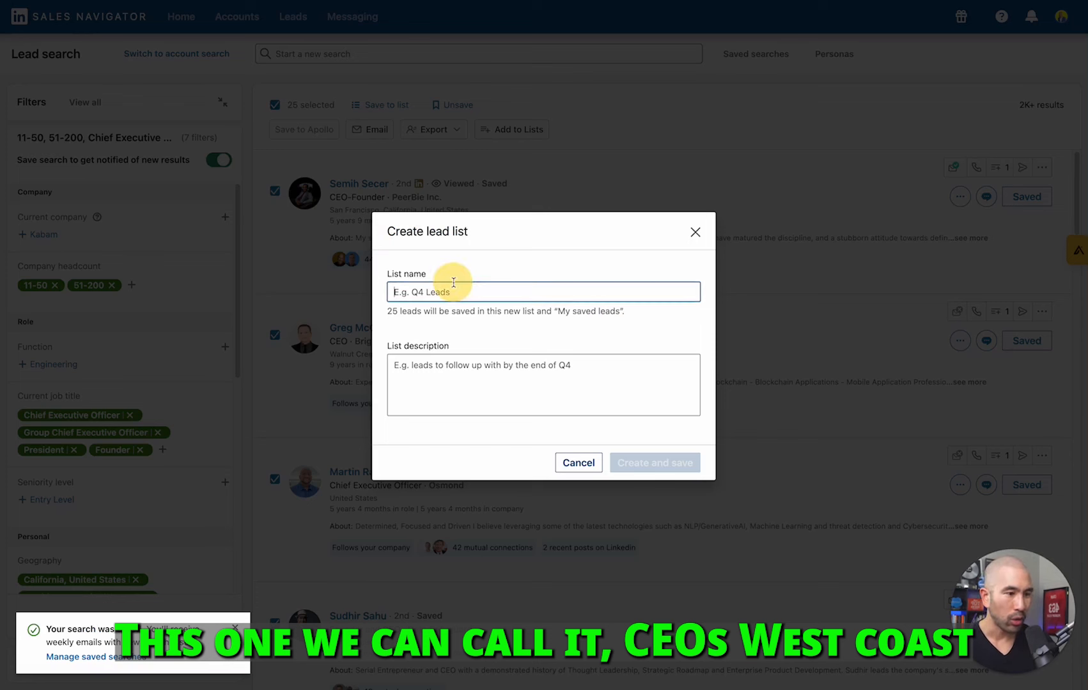
type("CEO's/West C")
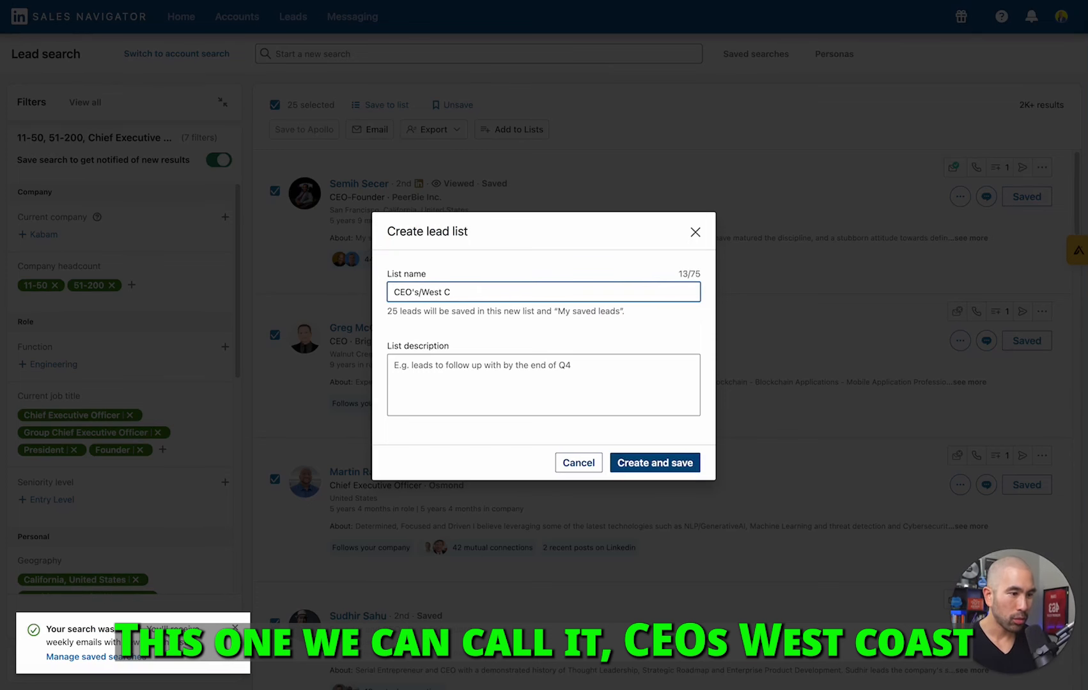
type("aostoast/Software")
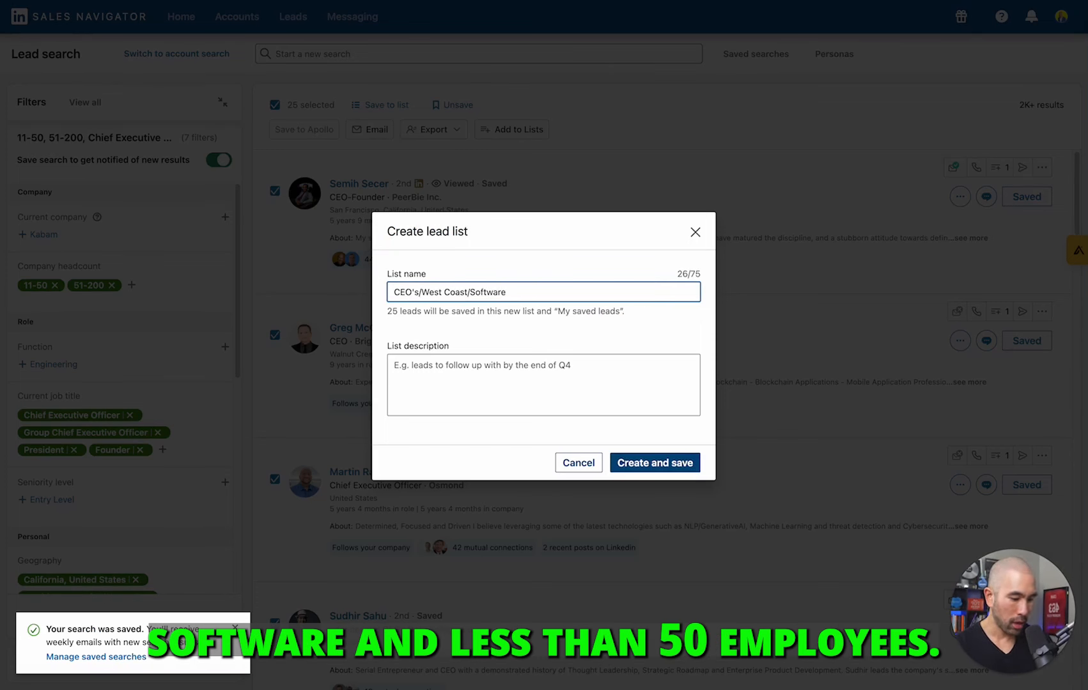
type(" <50 Employees")
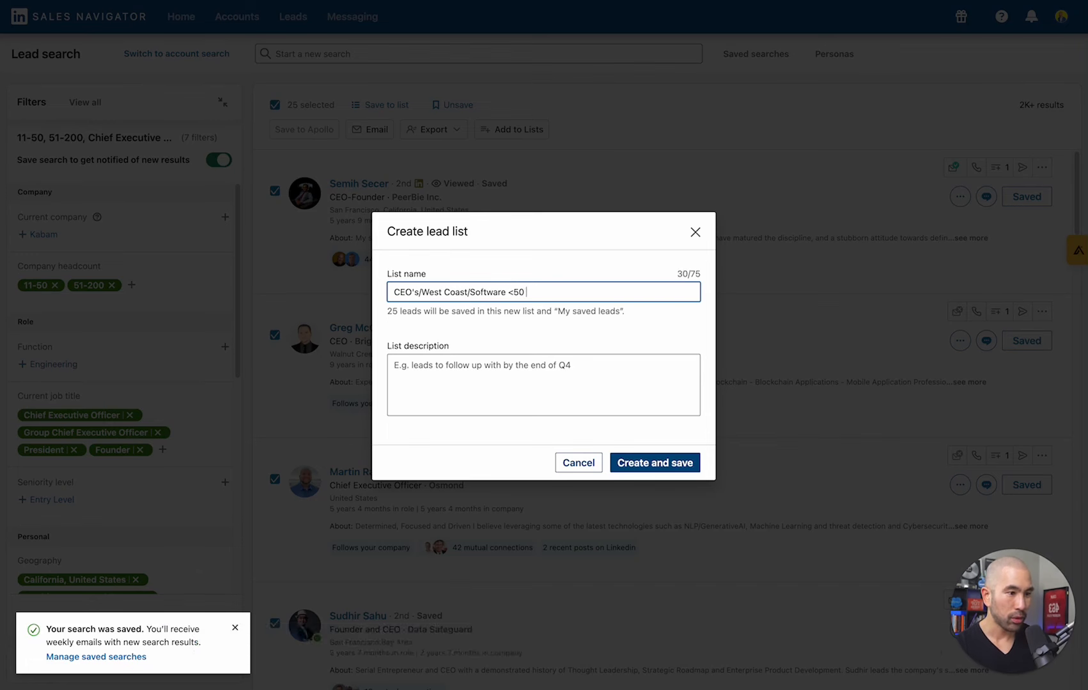
left_click(660, 472)
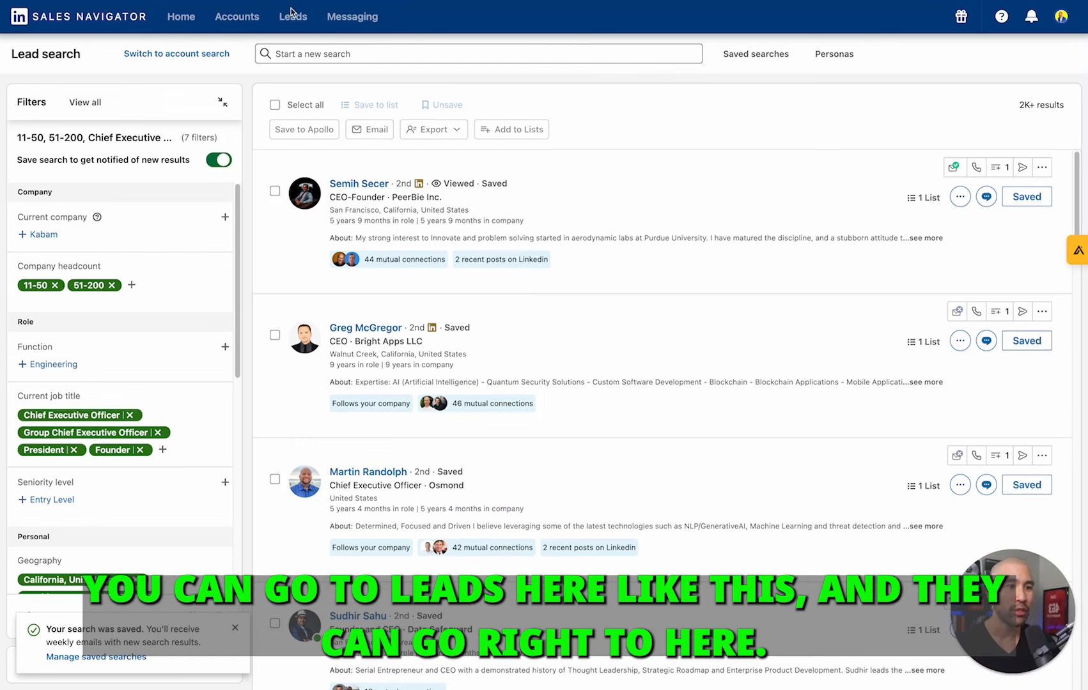
left_click(303, 23)
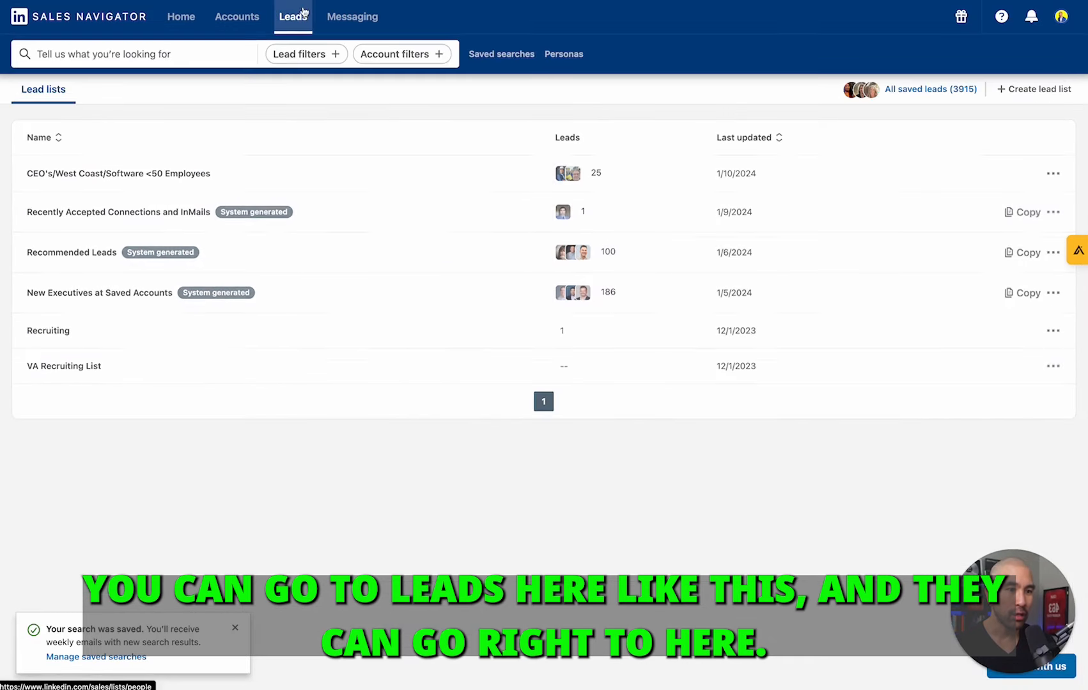
- Open the lead list "CEO's/West Coast/Software <50 Employees" and look through its saved leads
left_click(115, 174)
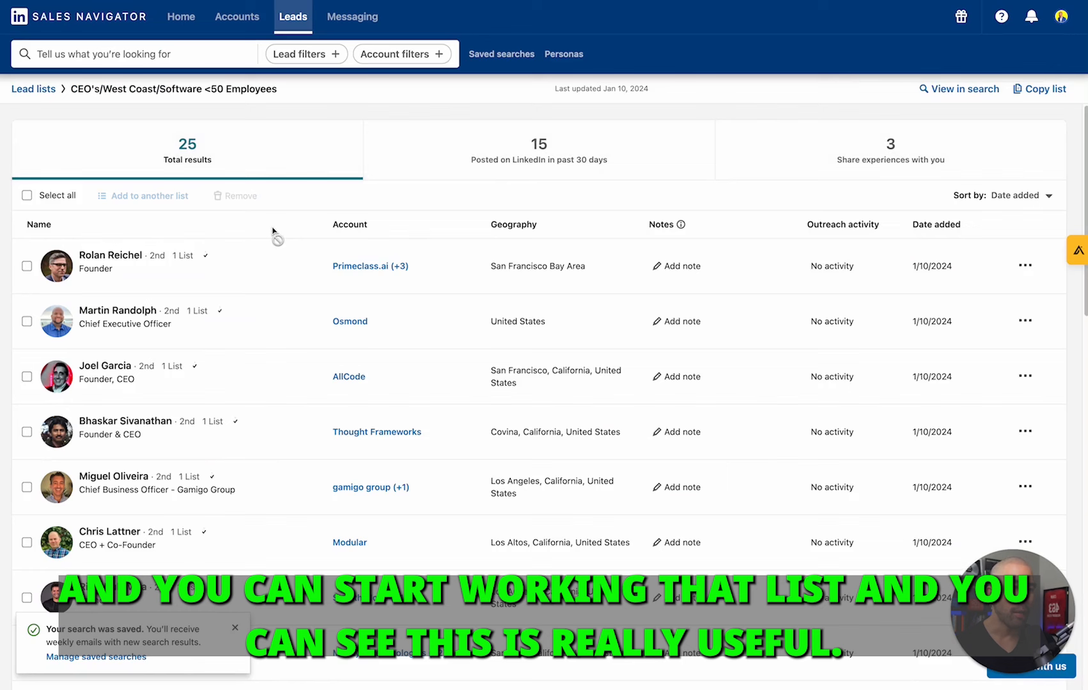
scroll(362, 338, "down", 15)
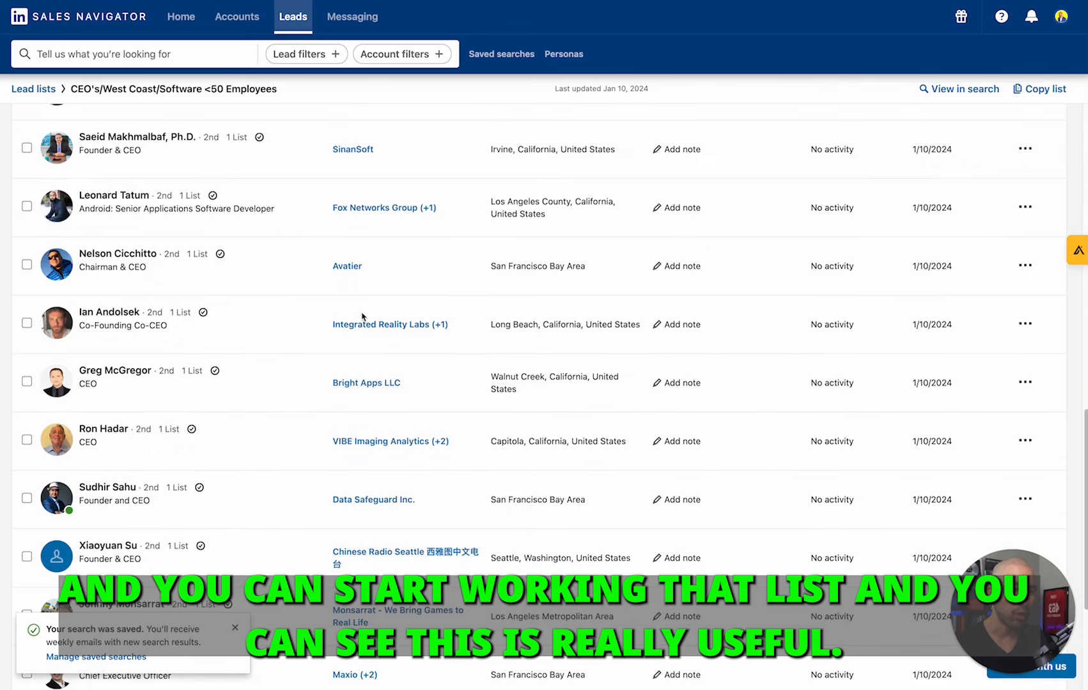
scroll(358, 313, "up", 15)
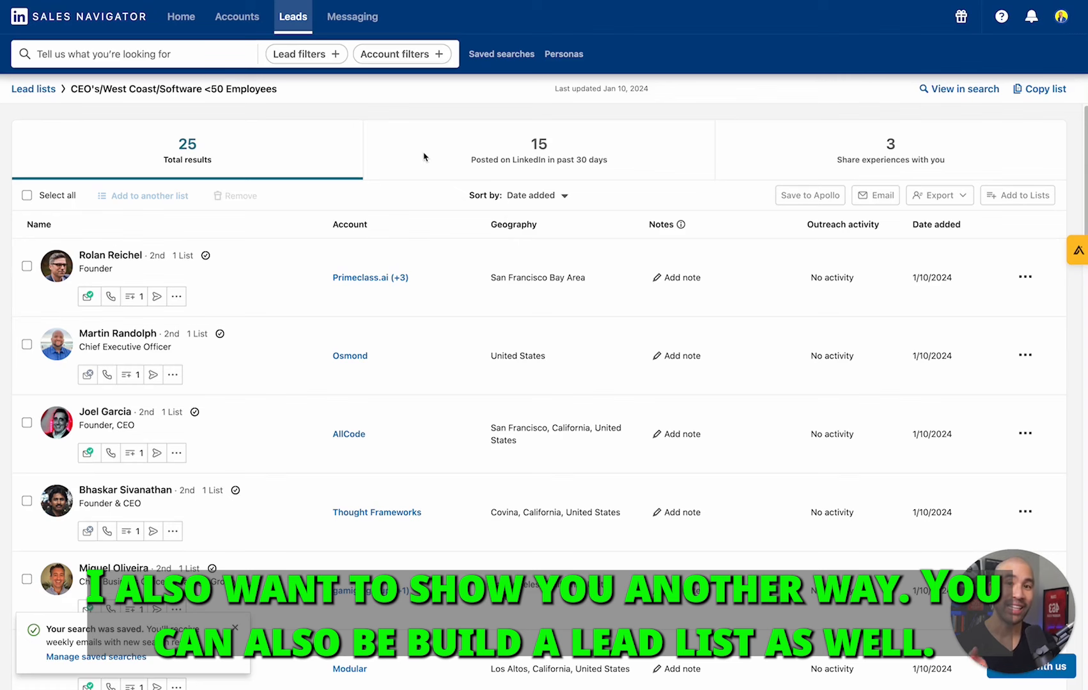
- Return to the home page and open the account search filters
left_click(188, 20)
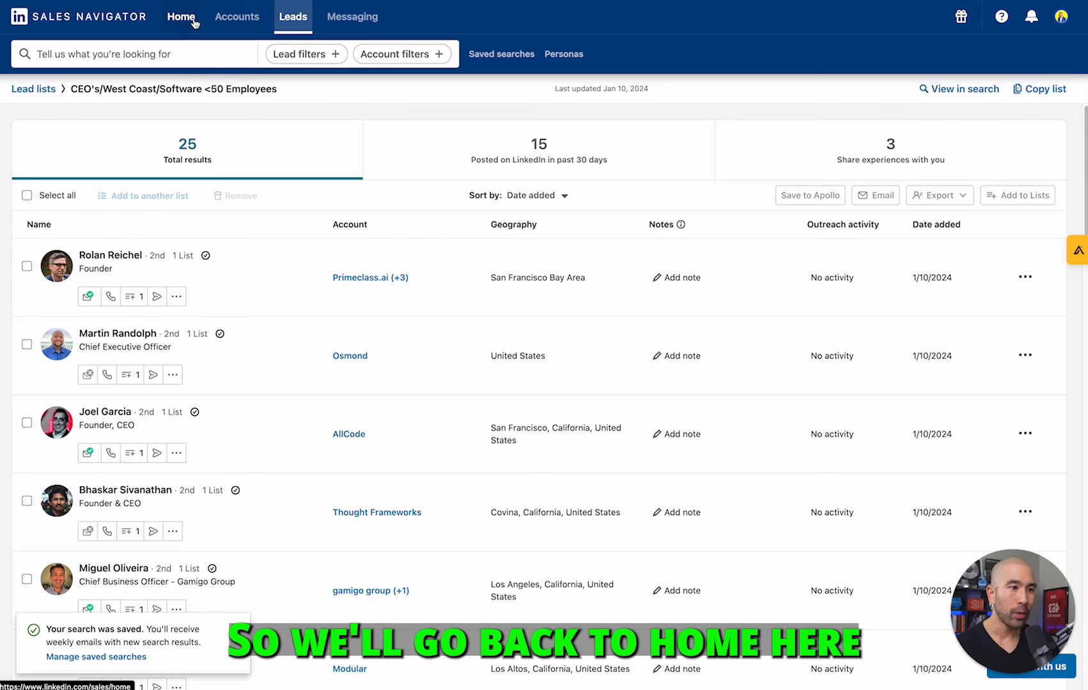
left_click(194, 20)
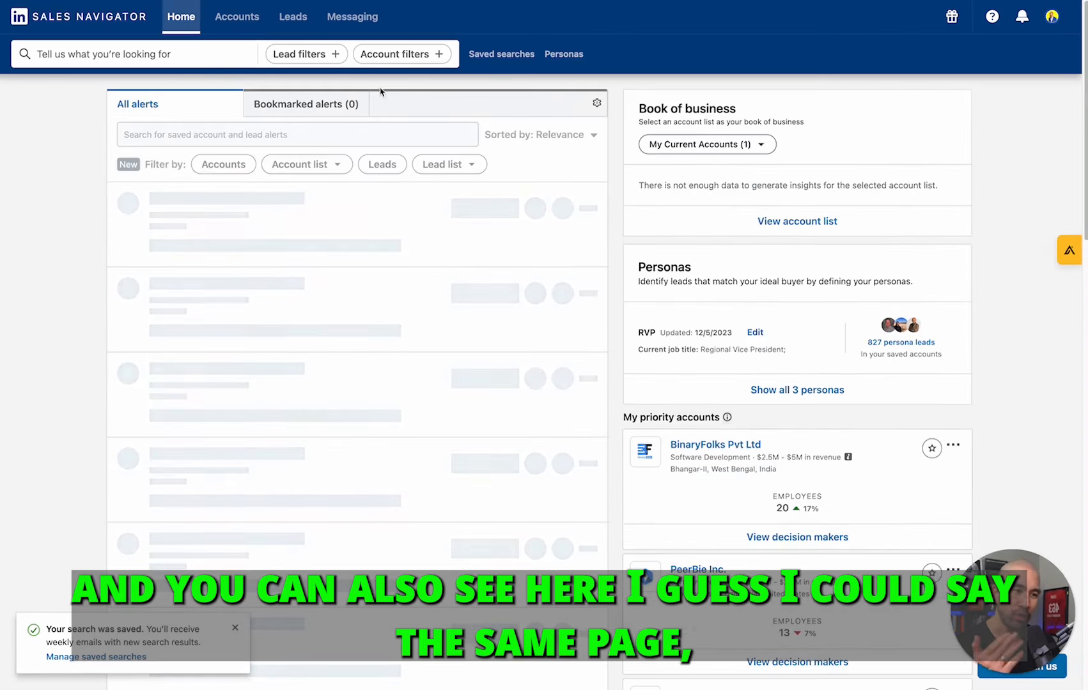
left_click(413, 54)
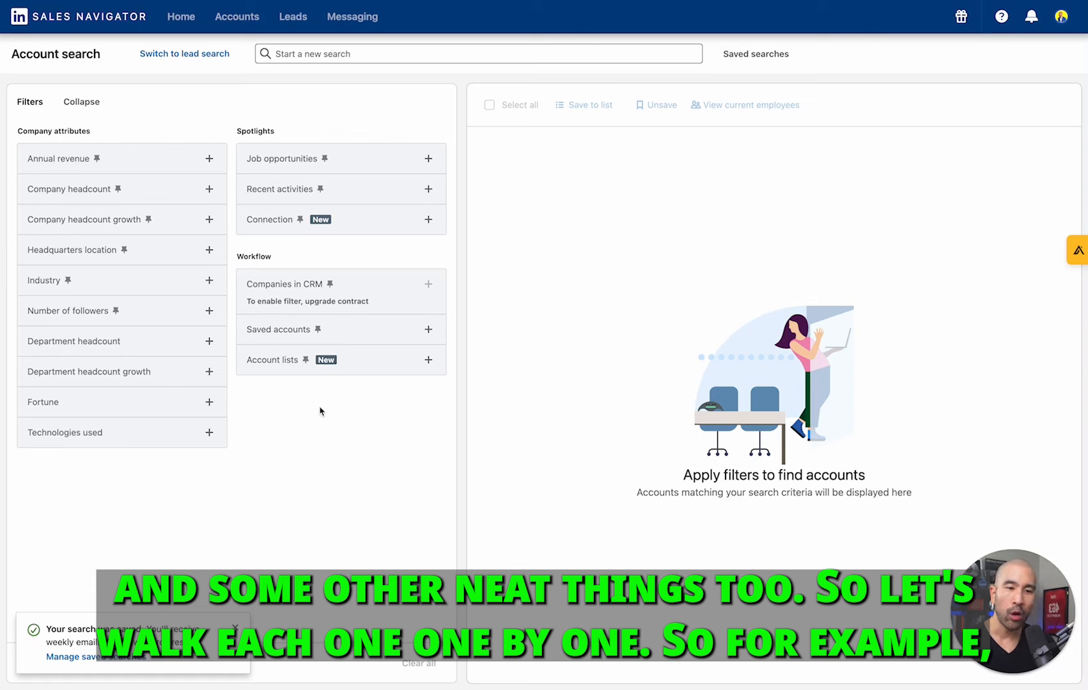
- Filter the accounts by annual revenue in USD, from 2.5 million to 50 million
left_click(67, 164)
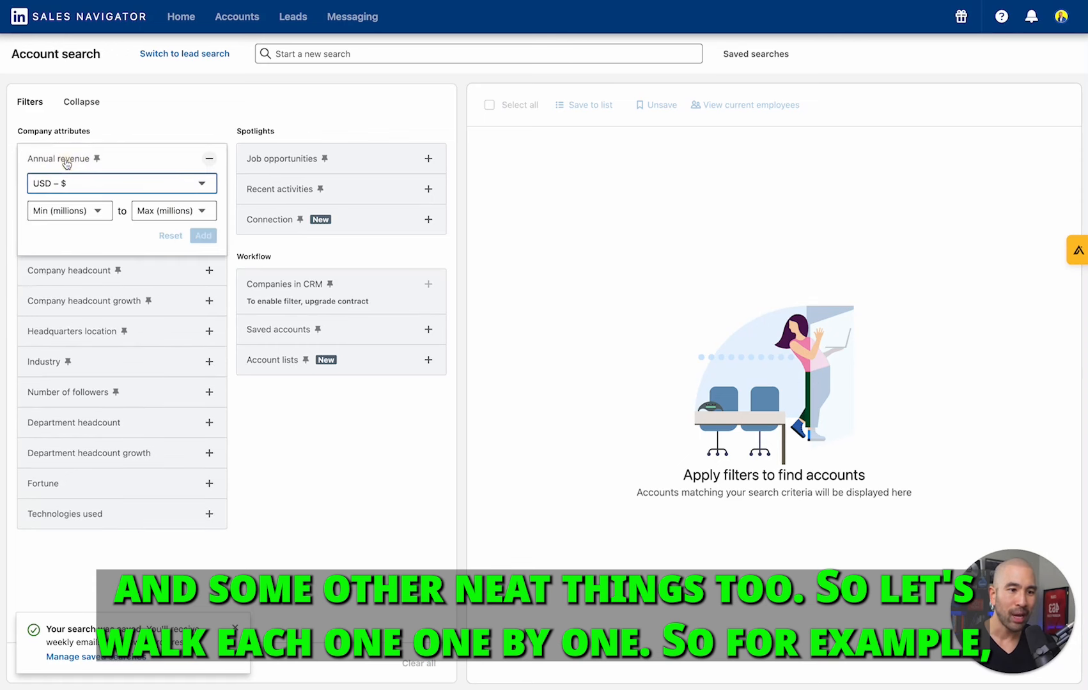
left_click(107, 186)
left_click(109, 183)
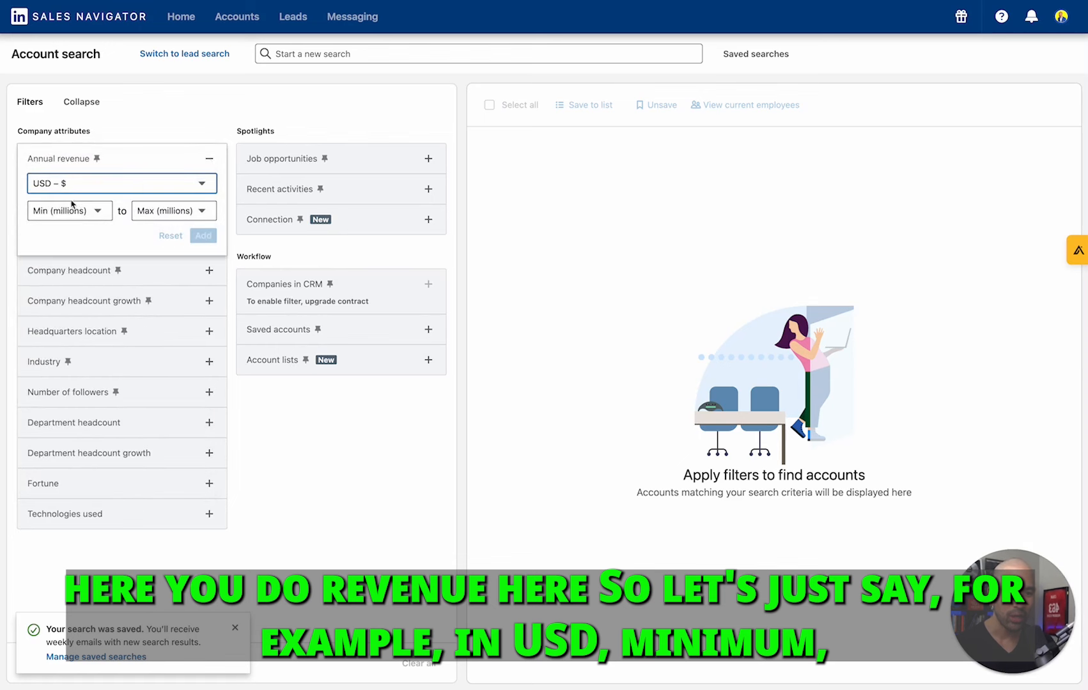
left_click(51, 212)
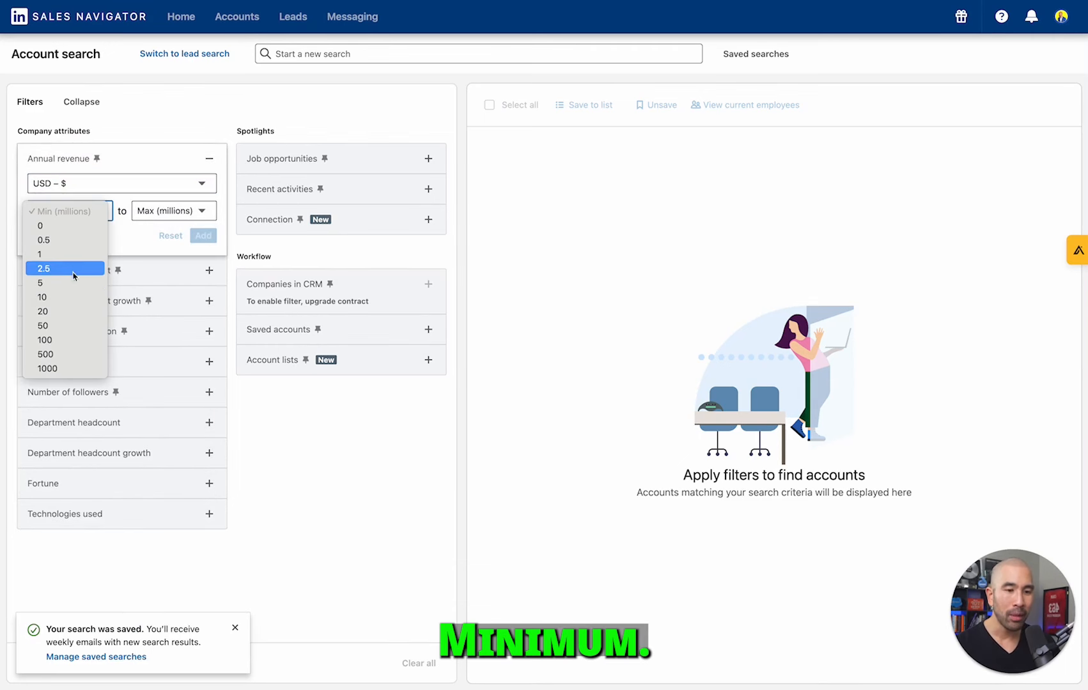
left_click(78, 270)
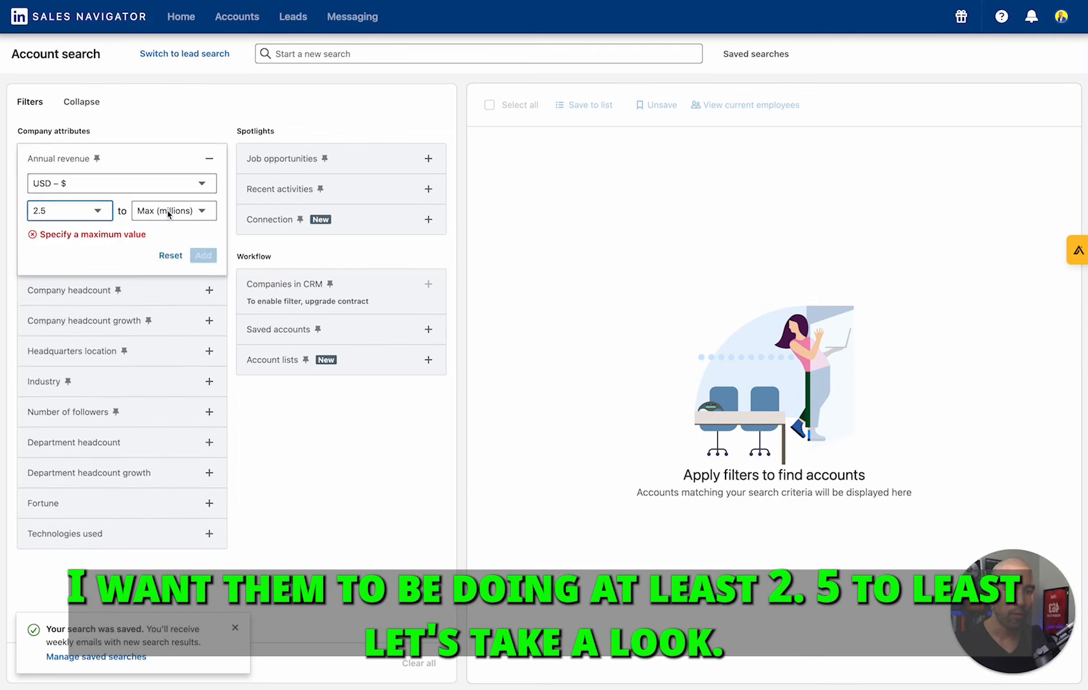
left_click(168, 213)
left_click(152, 268)
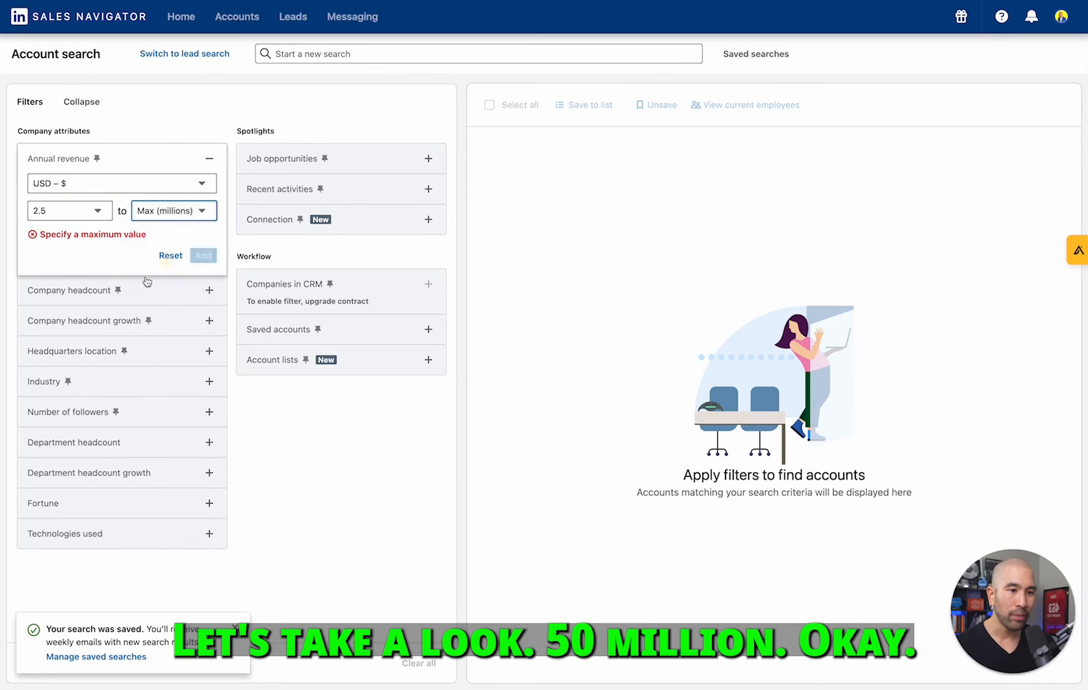
left_click(200, 236)
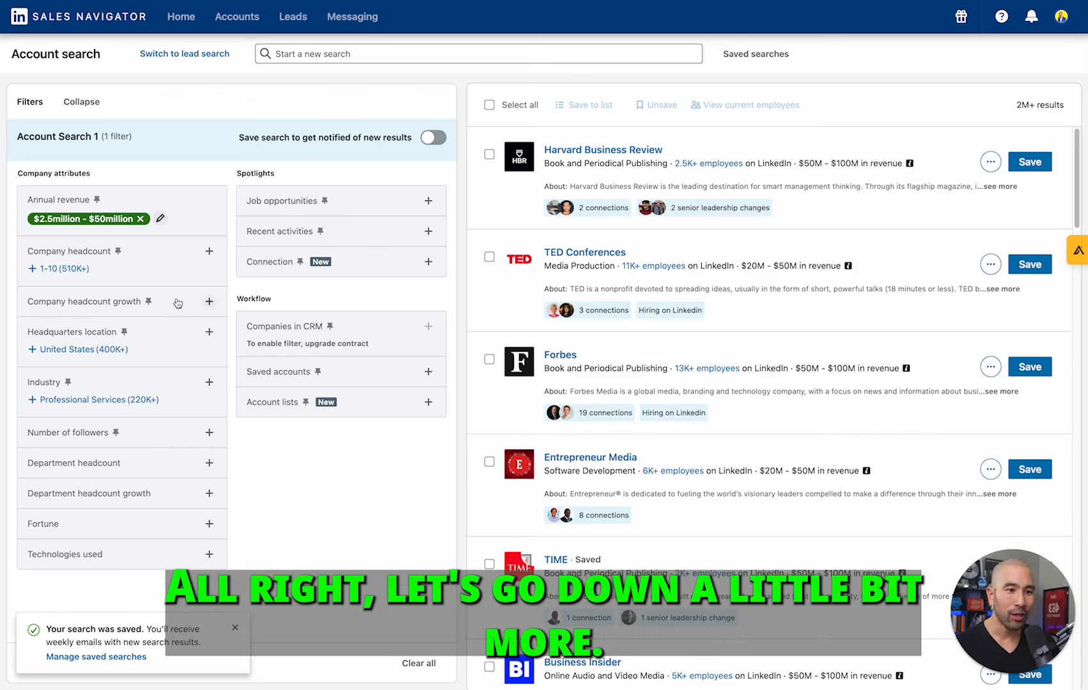
- Filter the accounts by company headcount growth of at least 10%, leaving the maximum empty
left_click(209, 302)
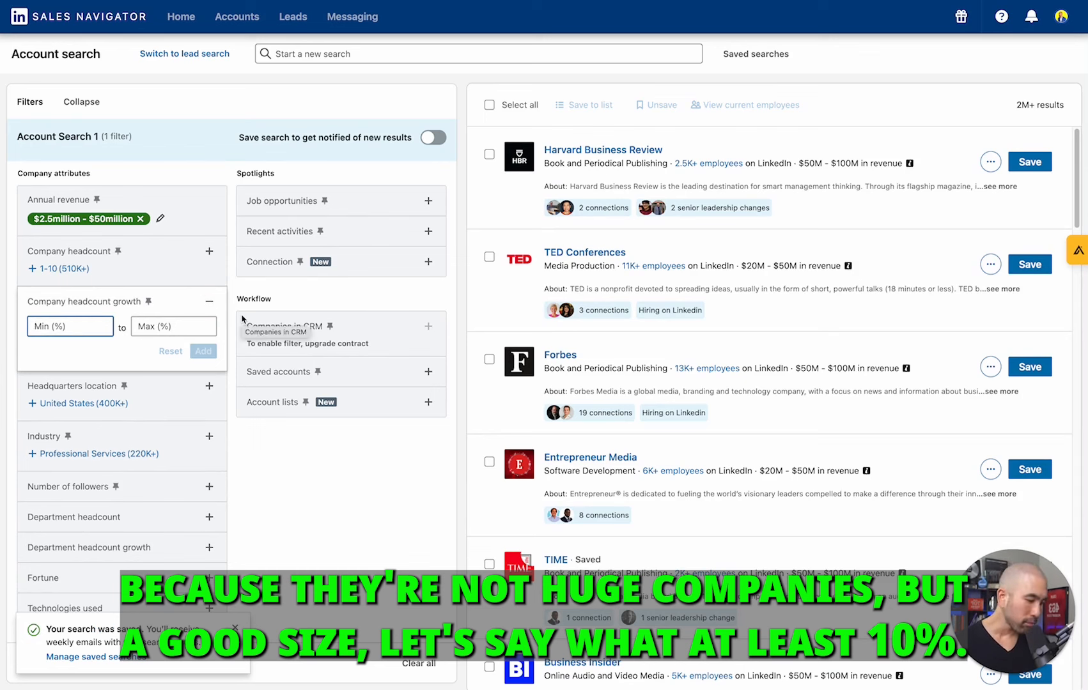
type("10")
left_click(176, 327)
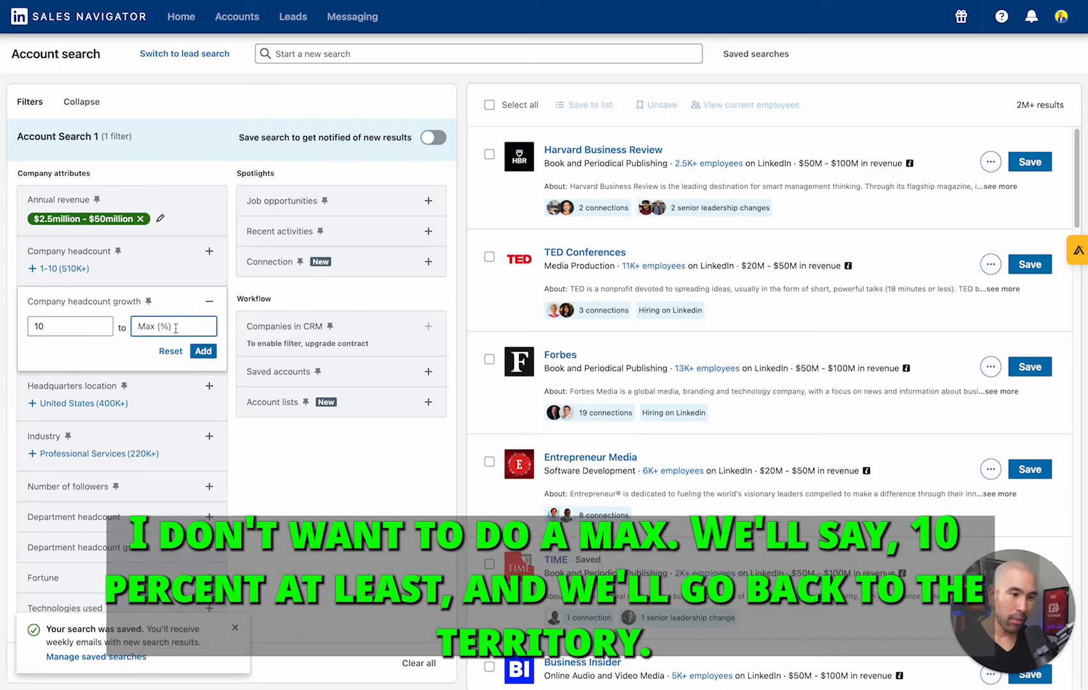
left_click(204, 350)
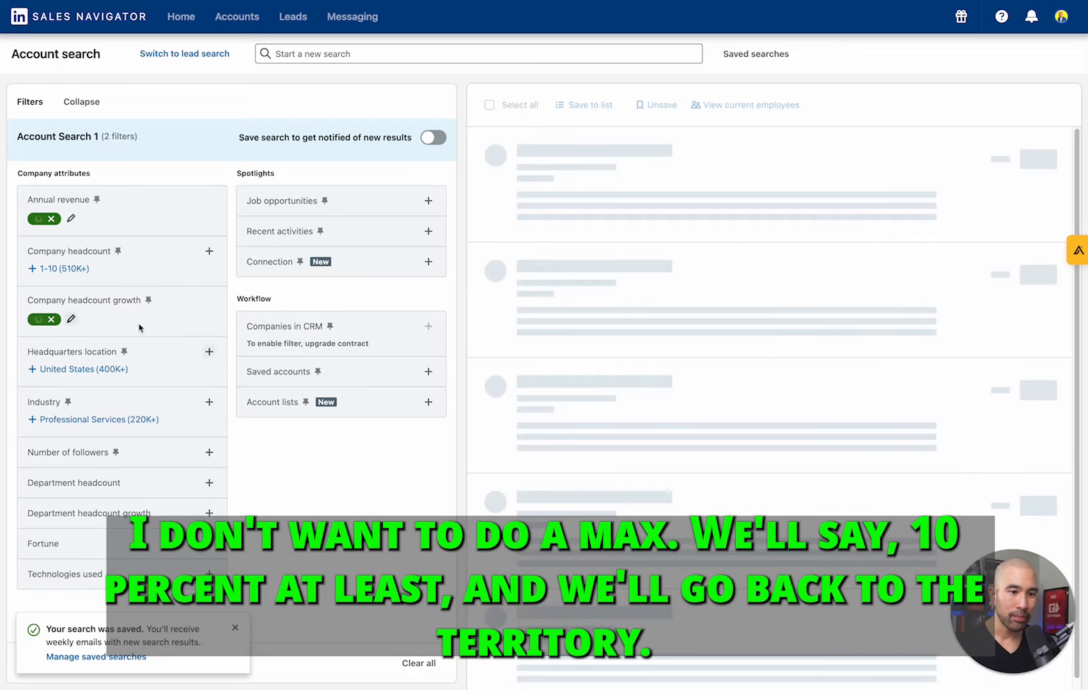
- Set the headquarters location to Oregon, United States, instead of the whole United States
left_click(76, 370)
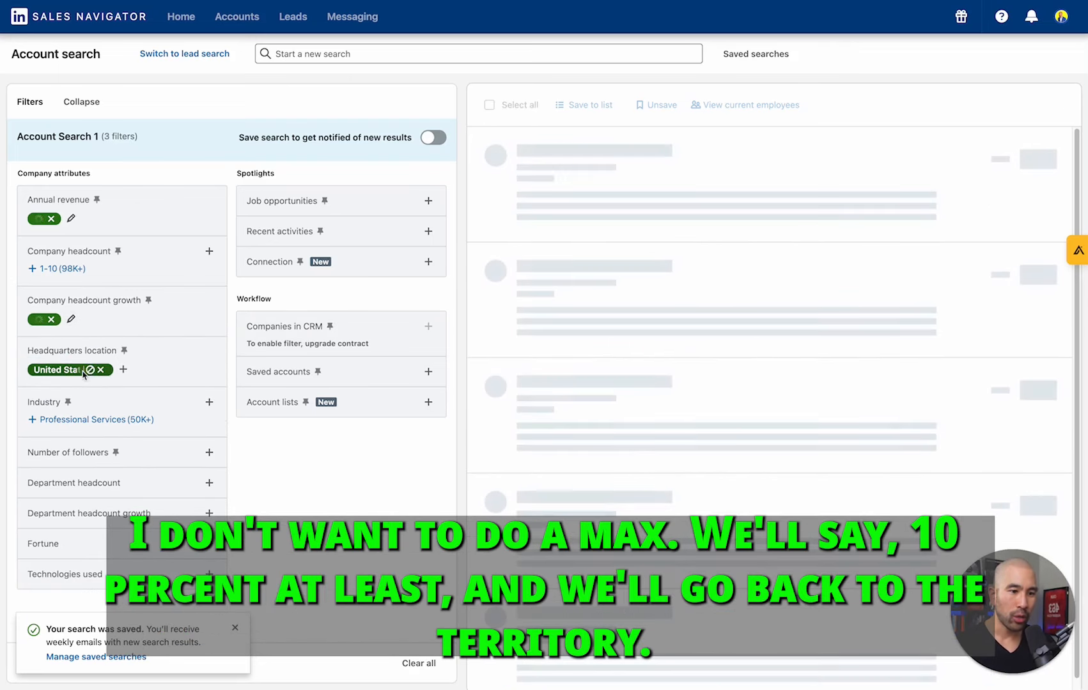
left_click(100, 370)
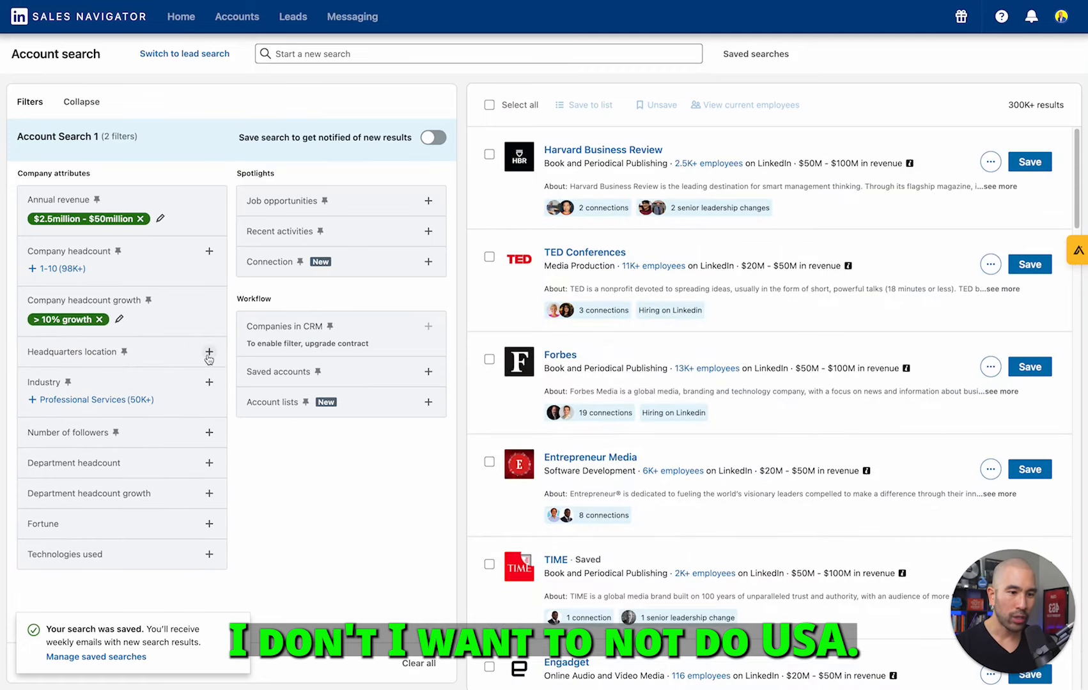
left_click(209, 352)
type("pre")
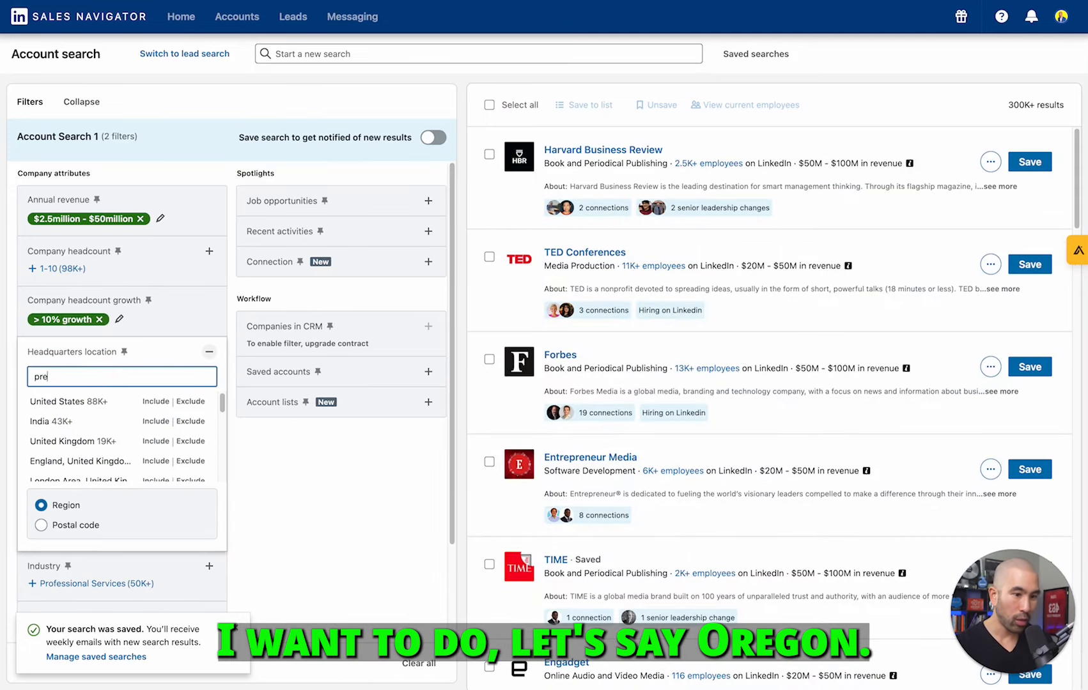
type("go")
key("BackSpace")
key("BackSpace")
key("BackSpace")
key("BackSpace")
key("BackSpace")
type("or")
- Add California and Washington, United States, to the headquarters locations and close the location filter
type("cal")
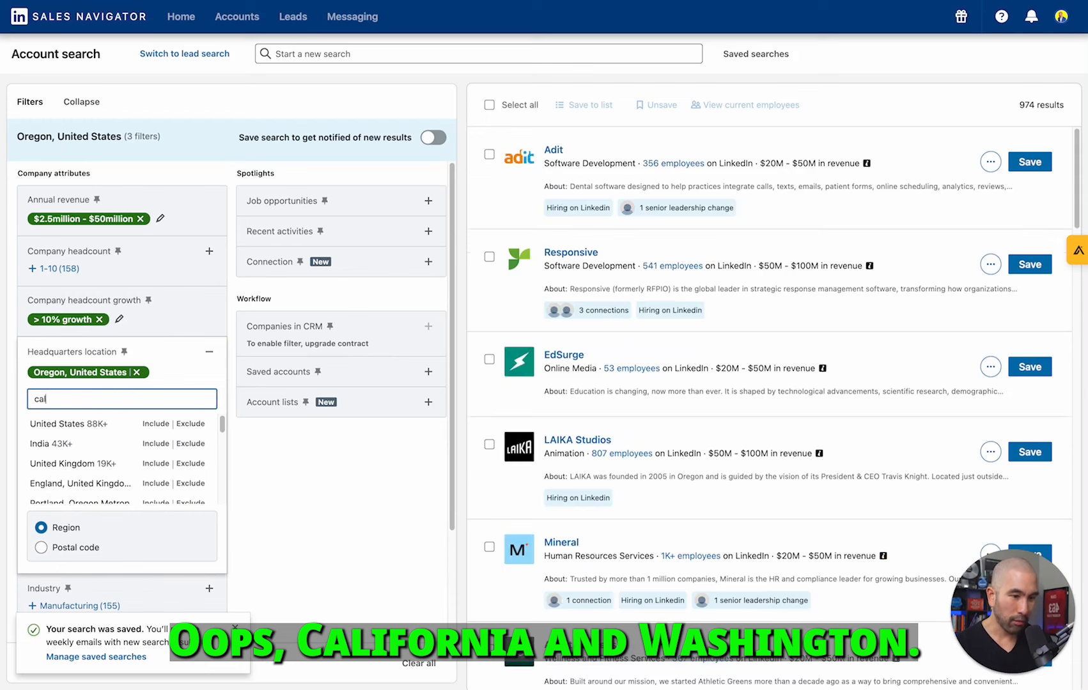
type("ifornia")
key("Return")
type("washin")
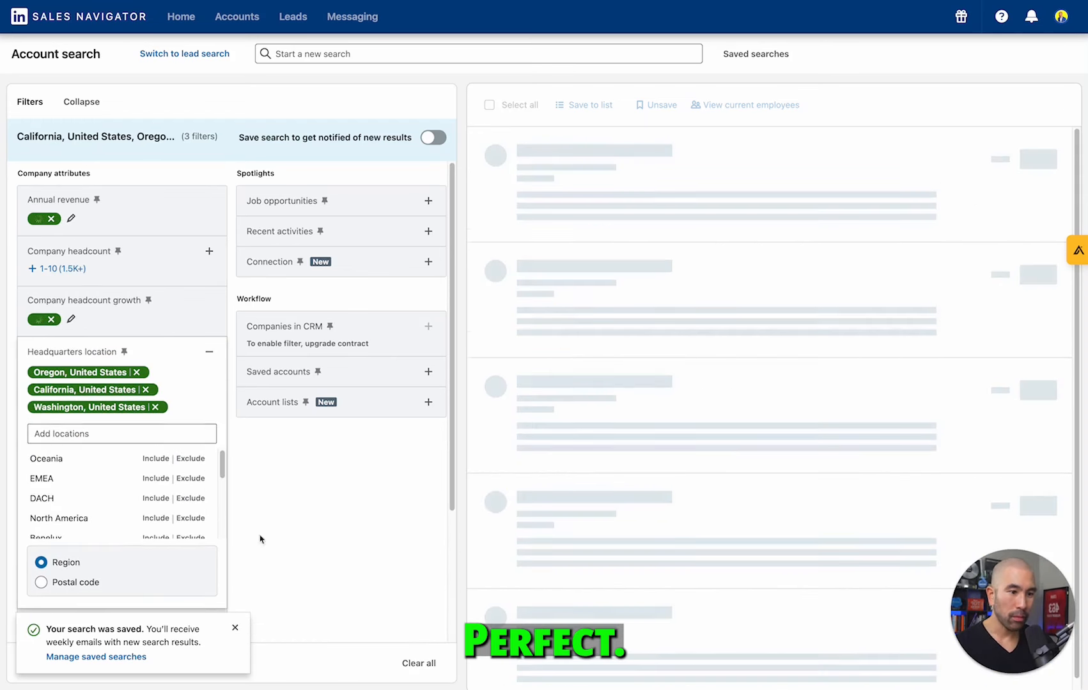
left_click(288, 521)
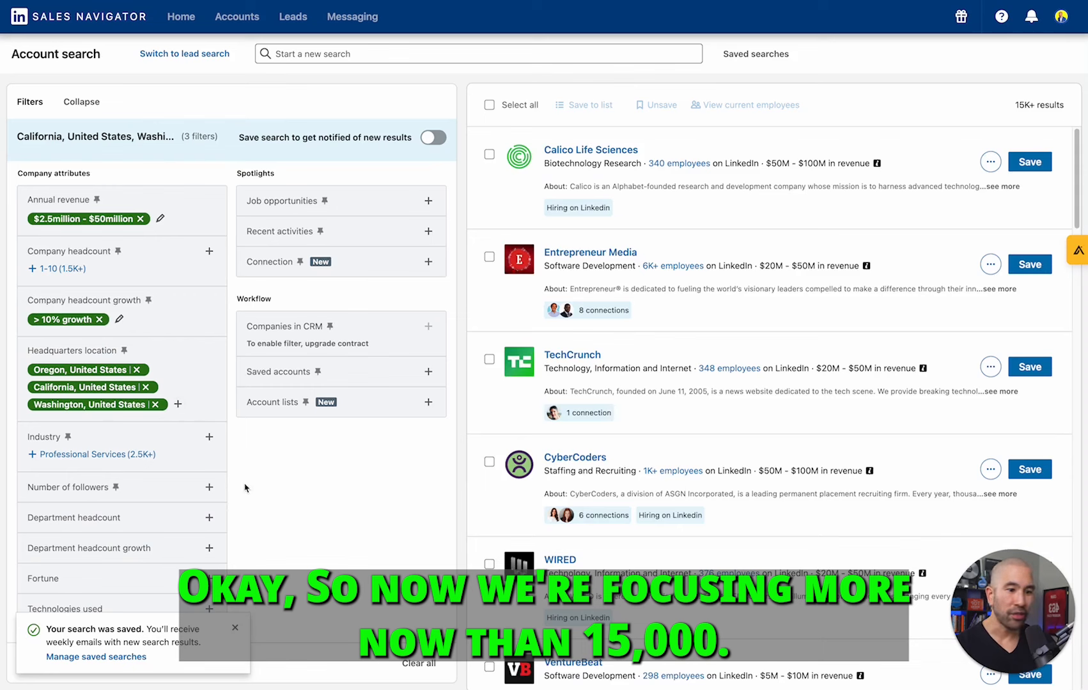
- Include the Manufacturing industry, and look at the number-of-followers ranges without choosing one
left_click(209, 438)
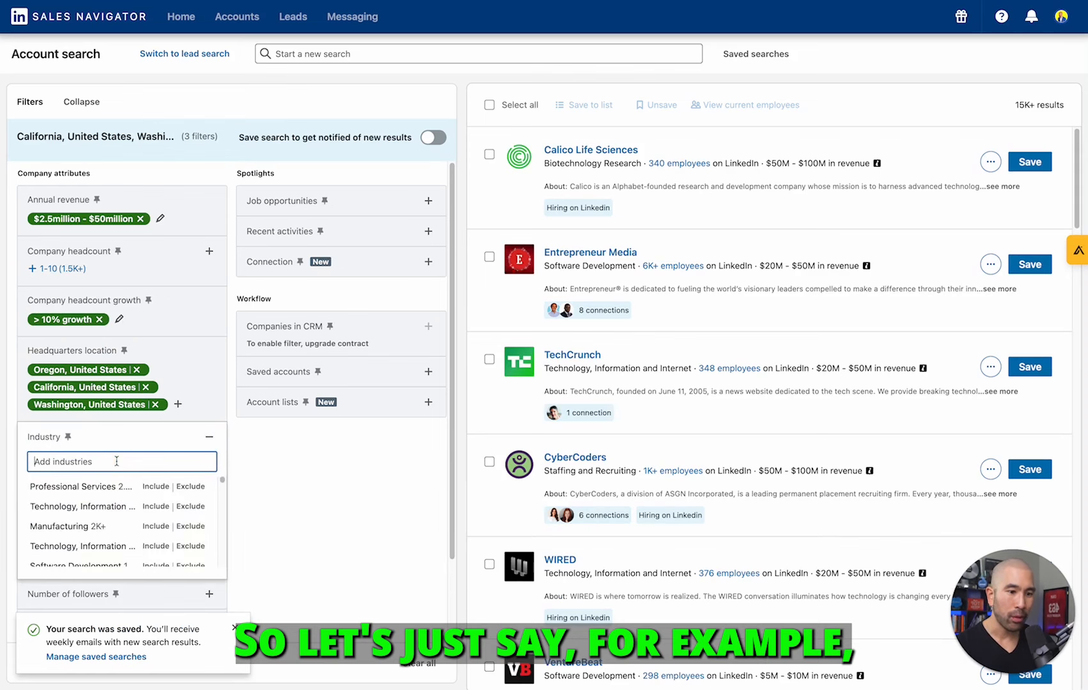
left_click(157, 527)
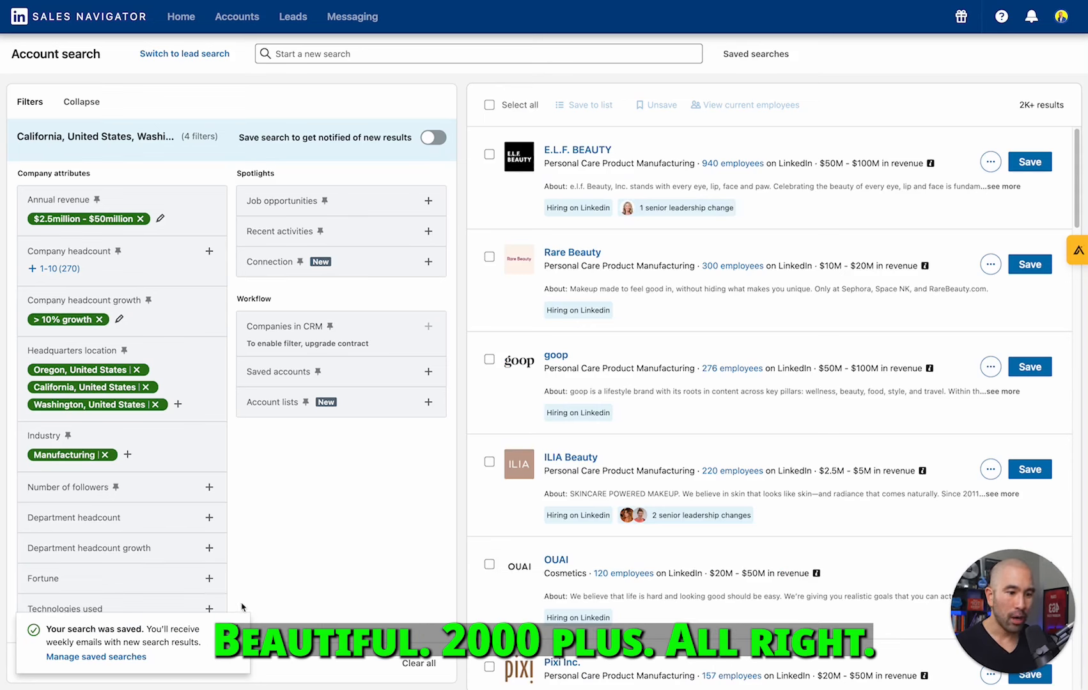
left_click(209, 487)
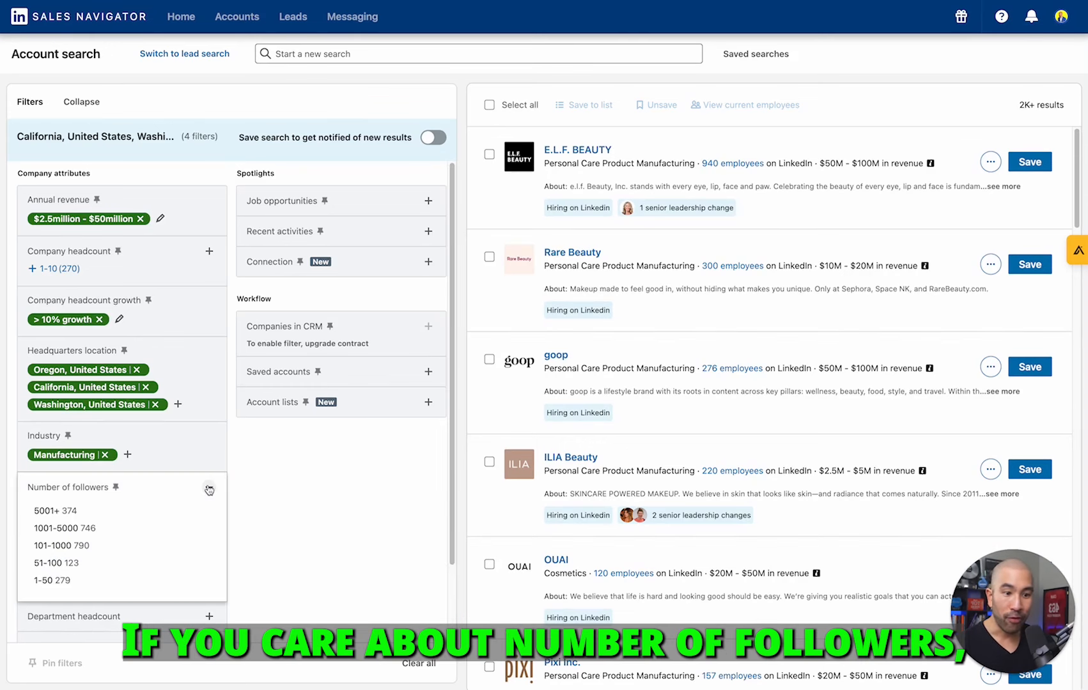
left_click(209, 489)
- Filter the accounts by an Accounting department headcount of 3 to 25
left_click(209, 518)
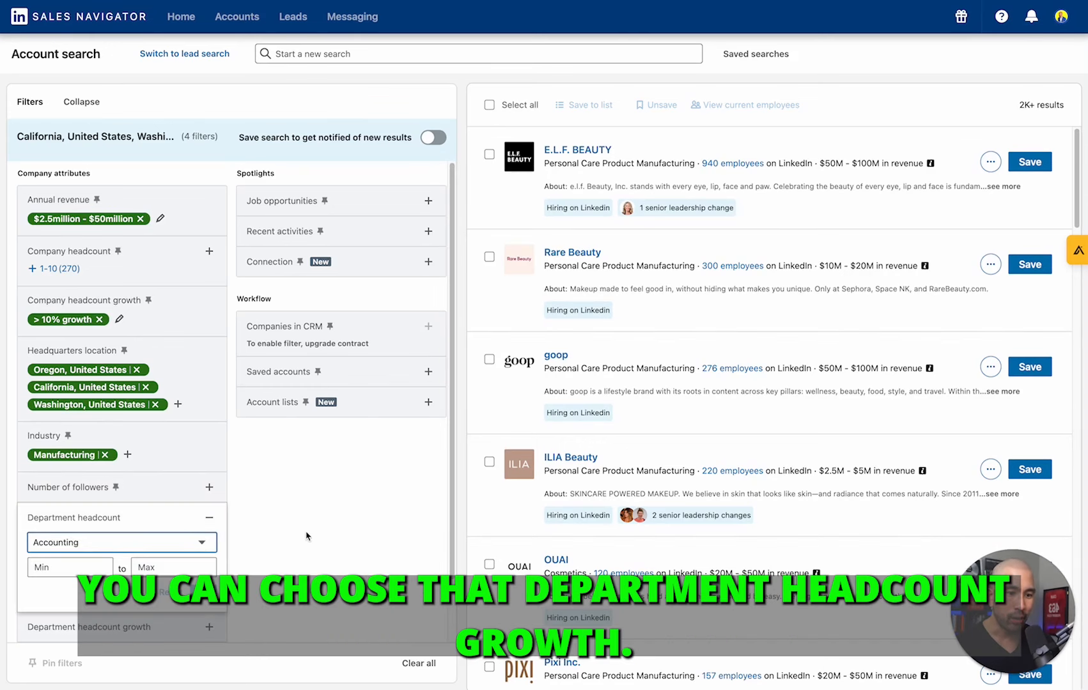
left_click(198, 543)
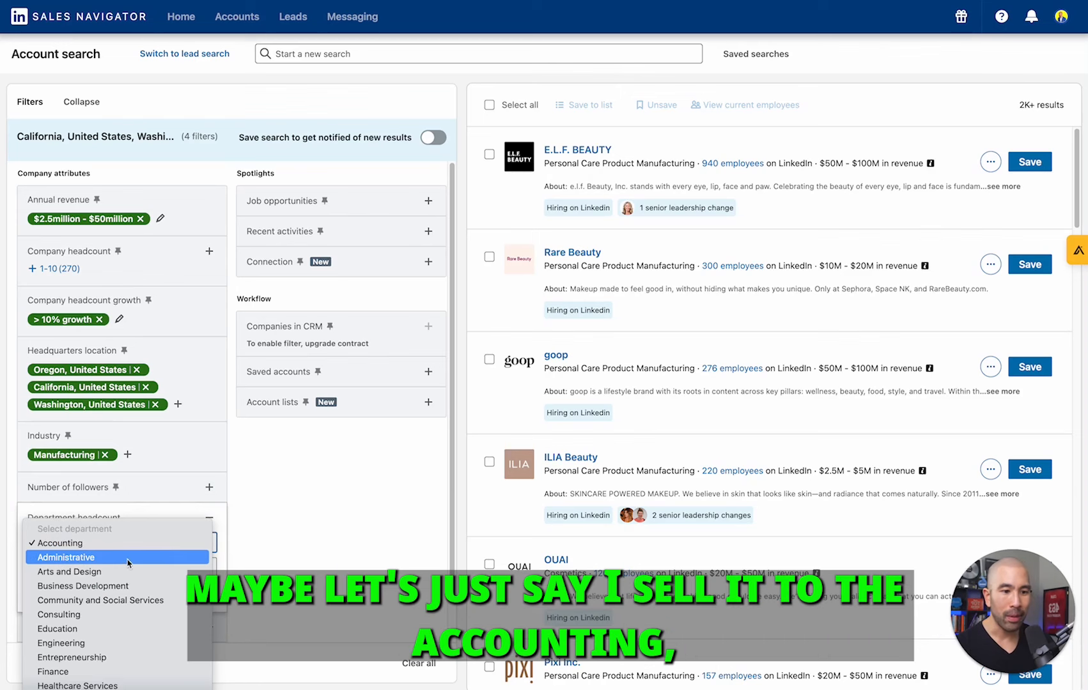
left_click(61, 542)
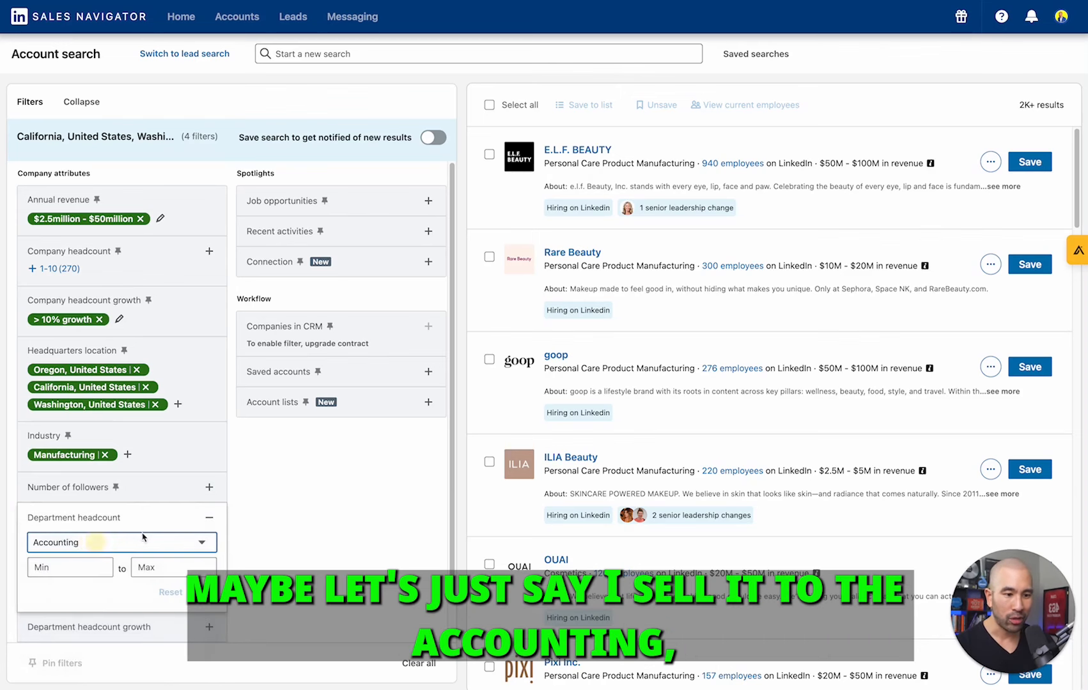
left_click(64, 568)
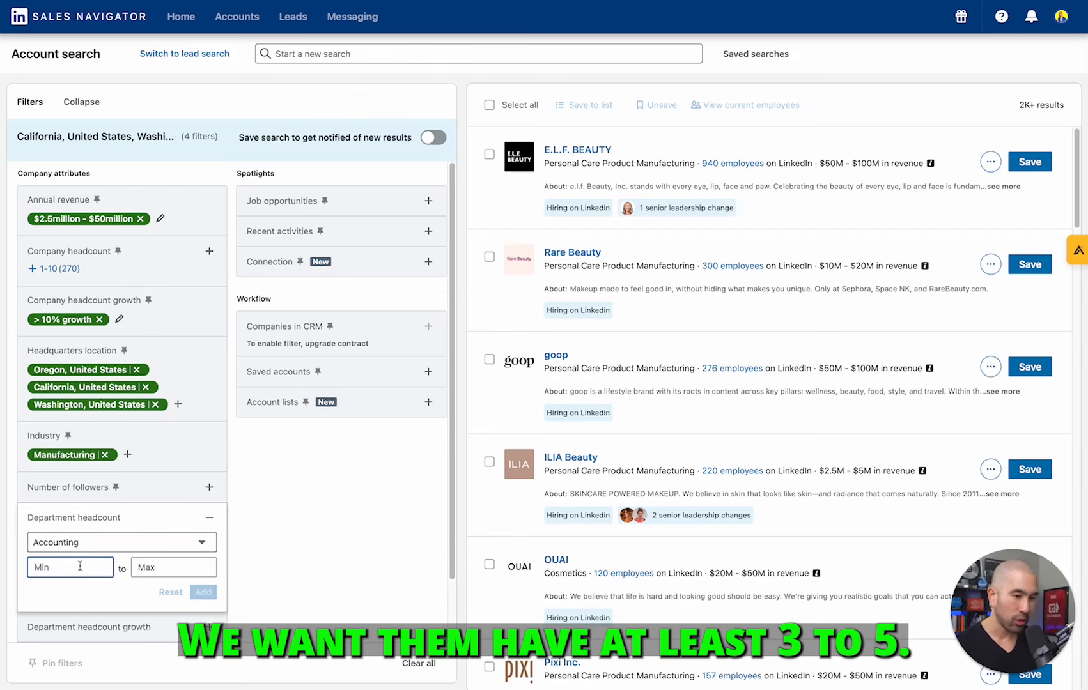
type("3")
left_click(200, 563)
type("25")
key("Return")
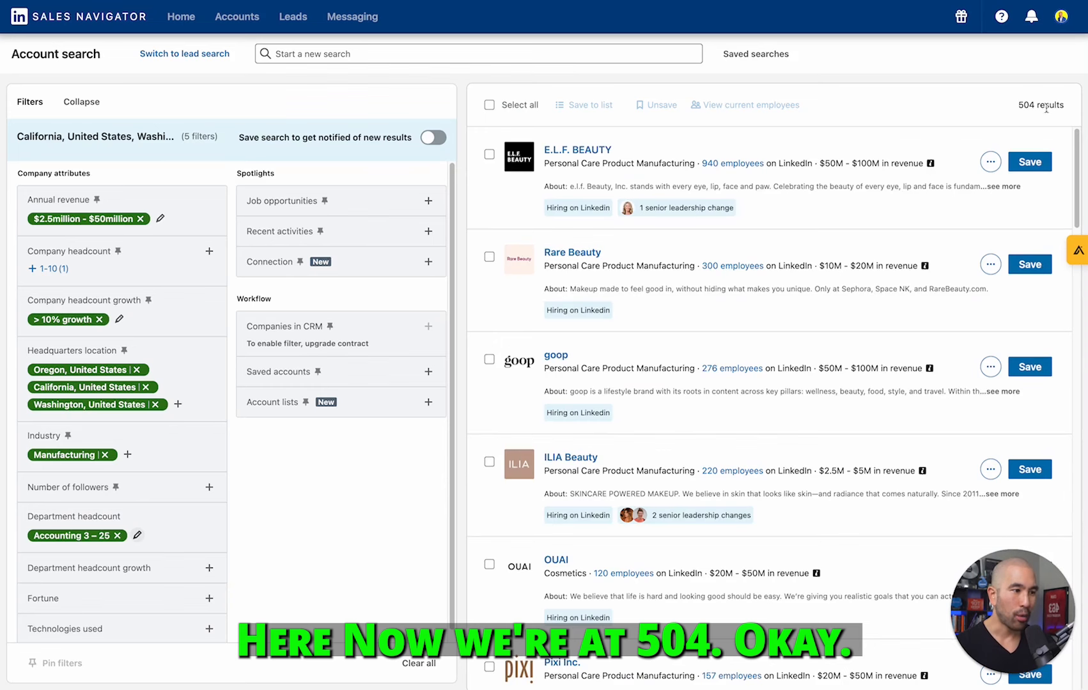
- Look at the Fortune filter's options and close it without choosing any
scroll(99, 540, "down", 1)
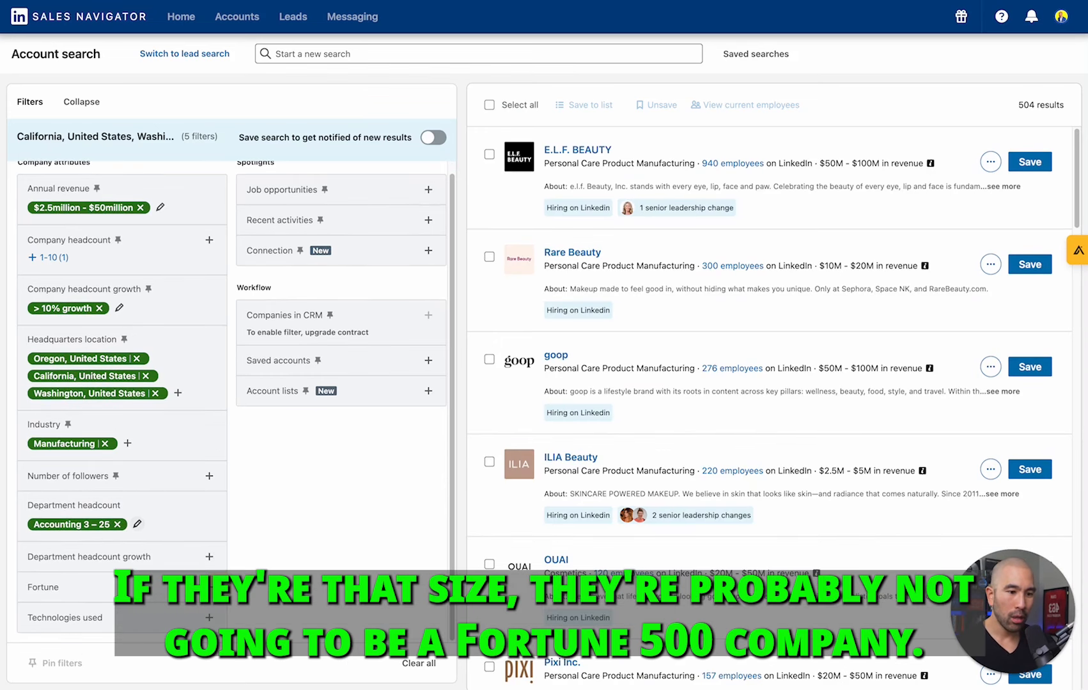
left_click(193, 583)
scroll(335, 530, "down", 2)
left_click(334, 531)
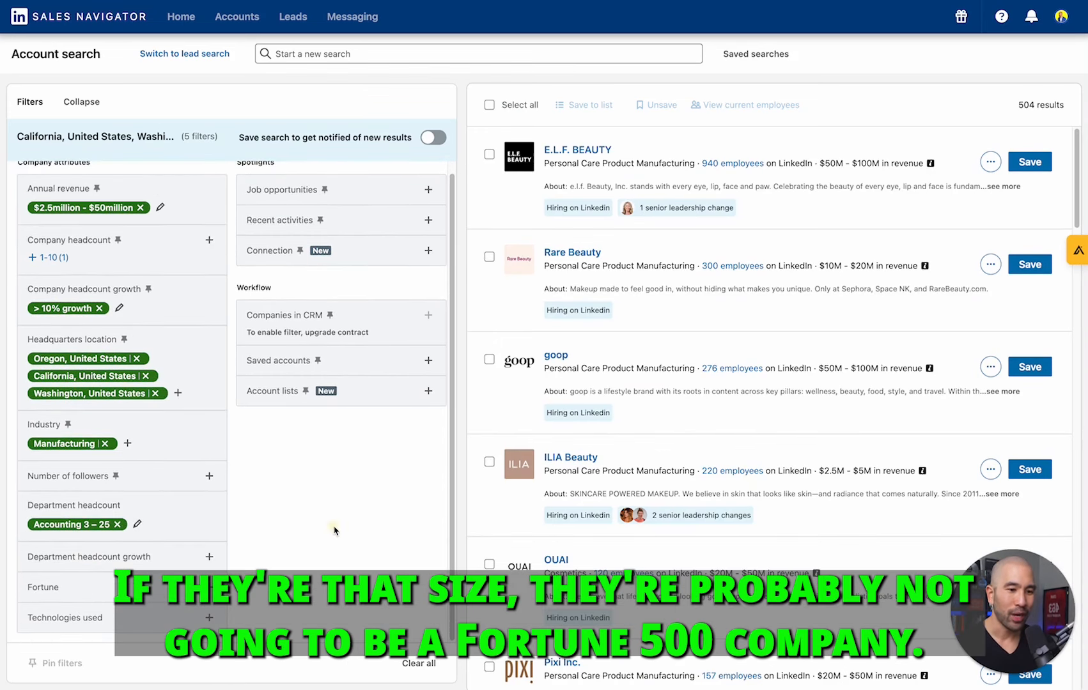
- Browse the technologies-used options, try filtering the accounts by Facebook Ads Manager, and remove that technology again
left_click(209, 618)
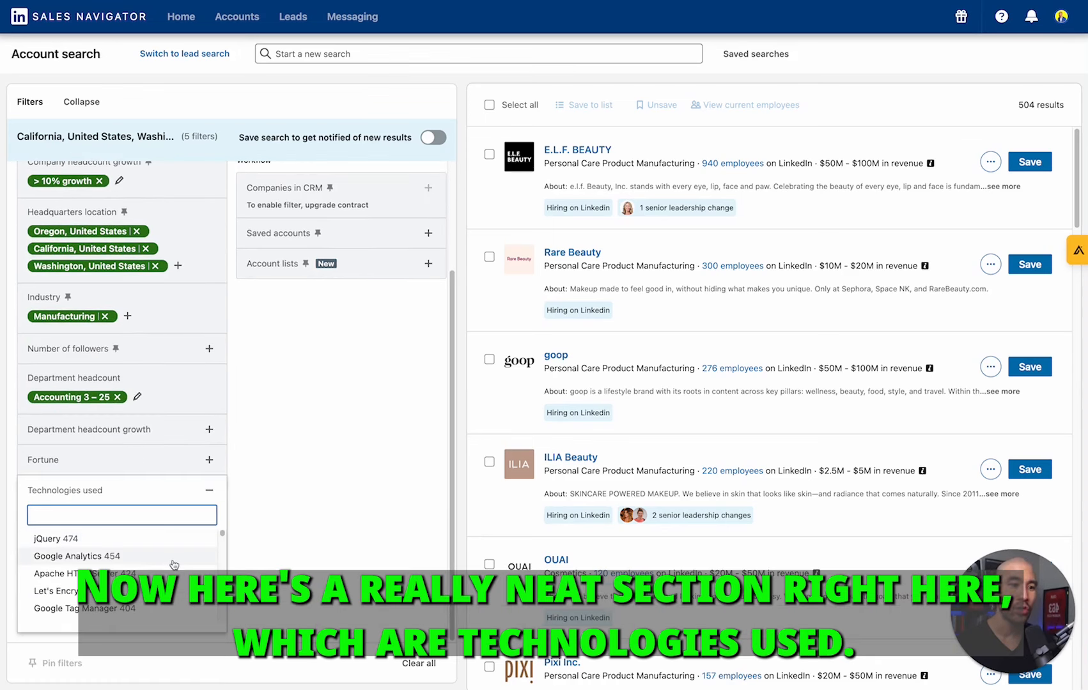
scroll(175, 565, "down", 1)
scroll(175, 565, "up", 1)
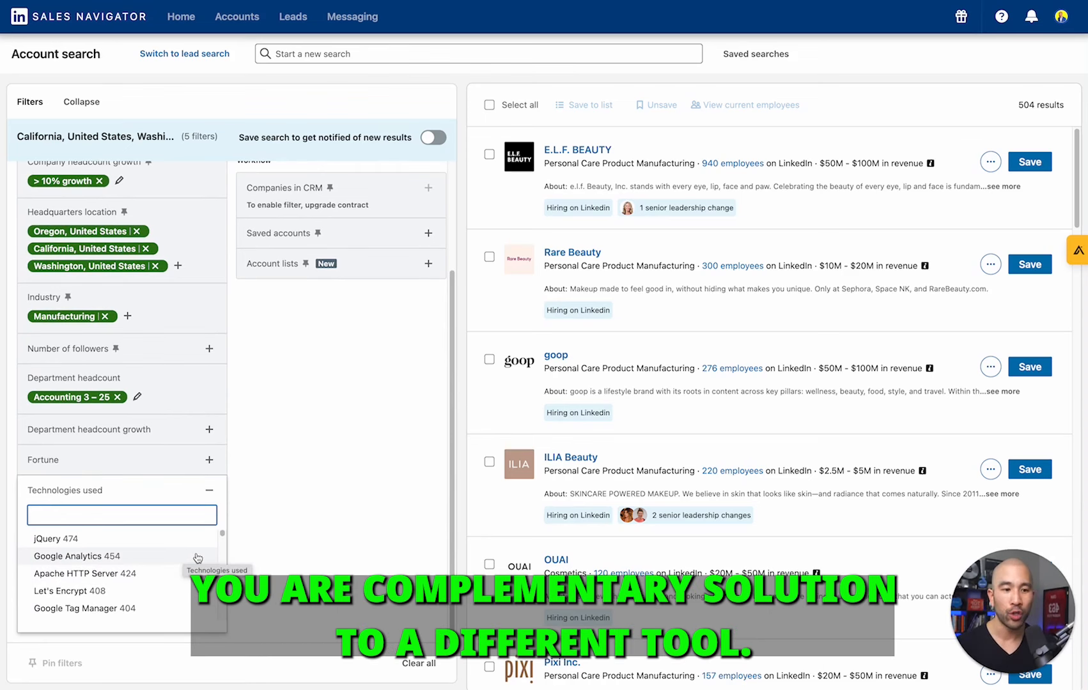
scroll(165, 556, "down", 5)
scroll(133, 550, "up", 5)
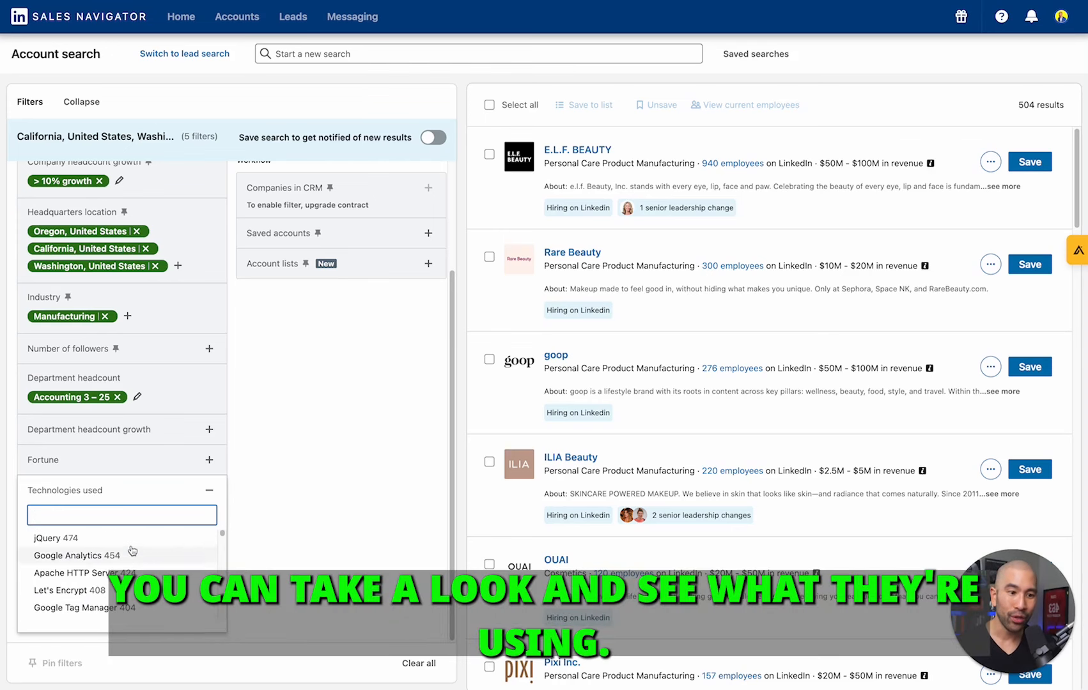
type("facebo")
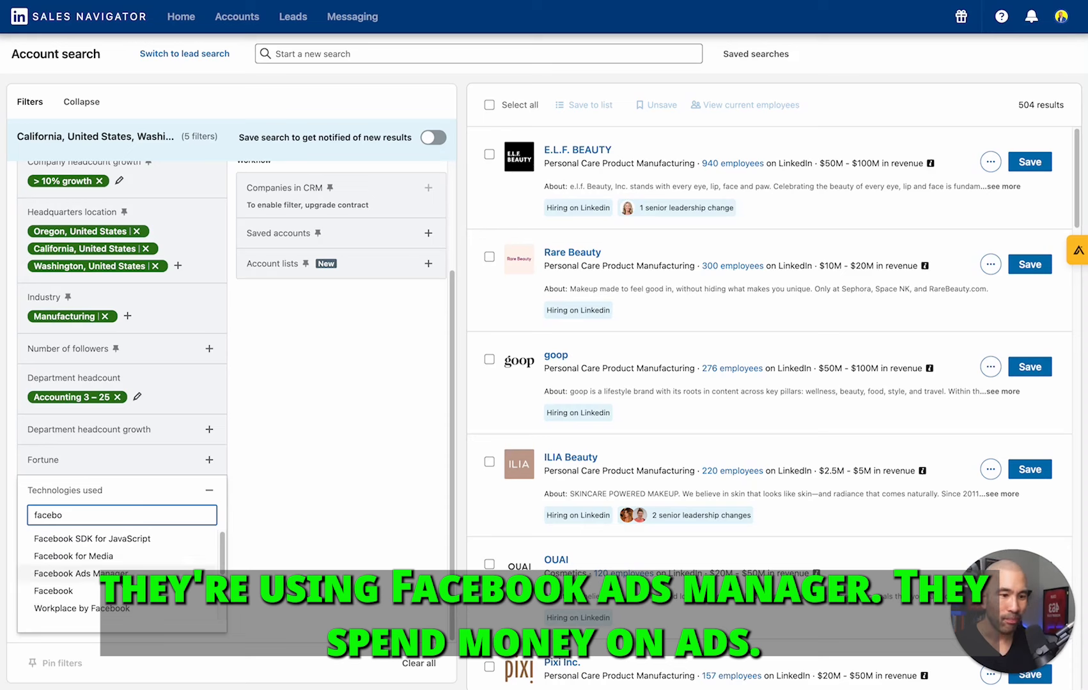
left_click(77, 573)
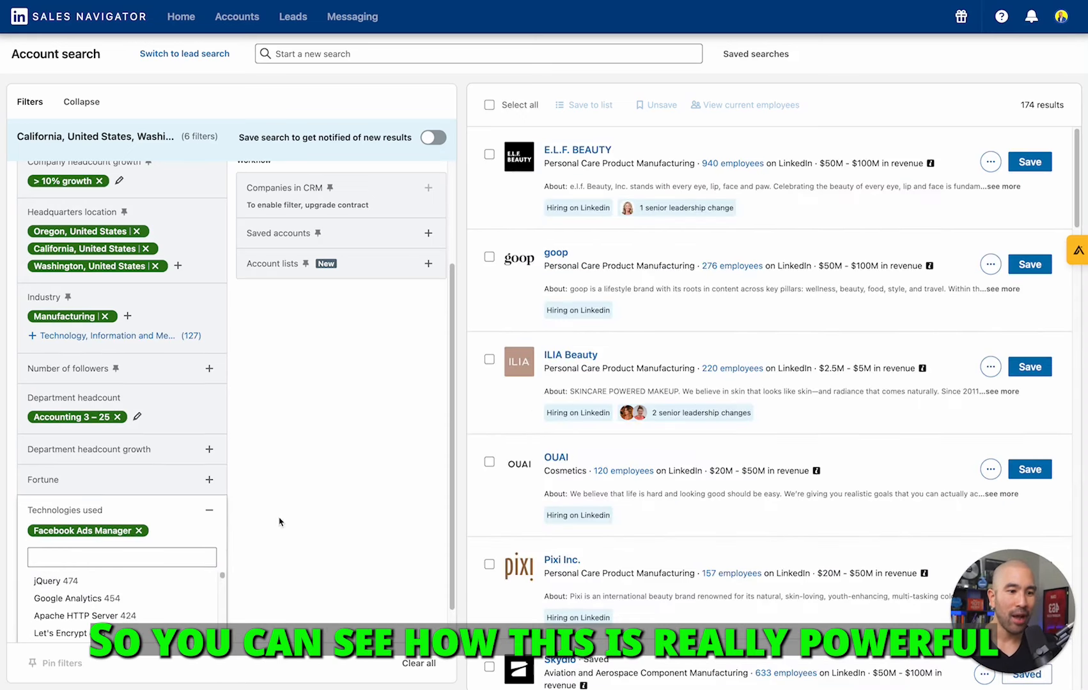
left_click(137, 531)
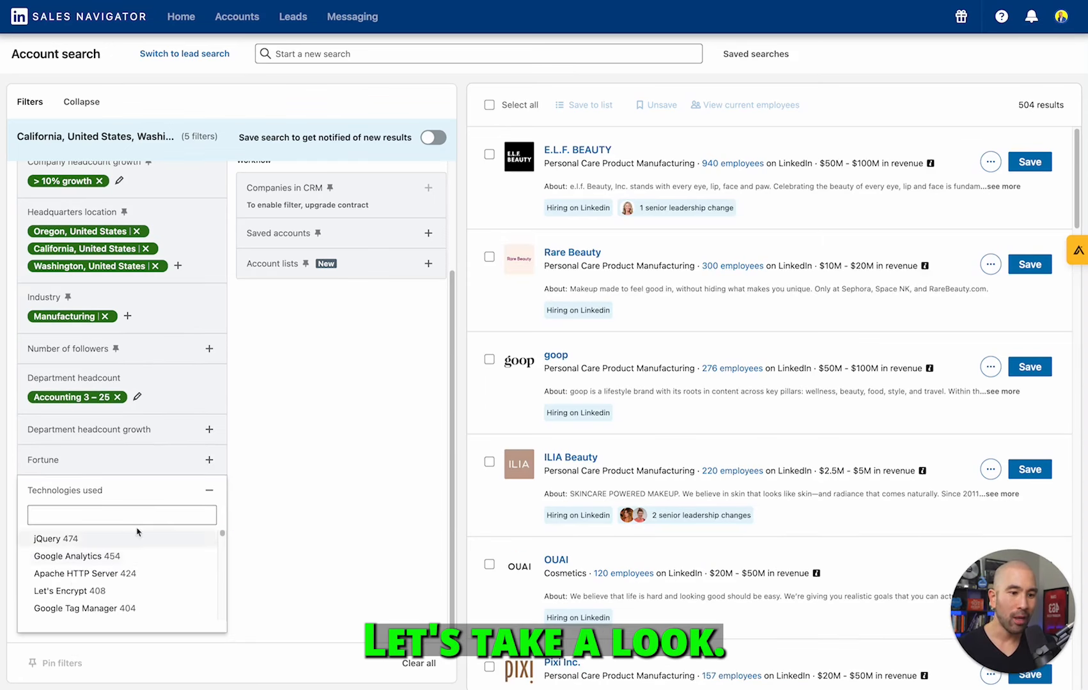
- Try filtering the accounts by the technology Microsoft Outlook, and remove it from the search again
type("micro")
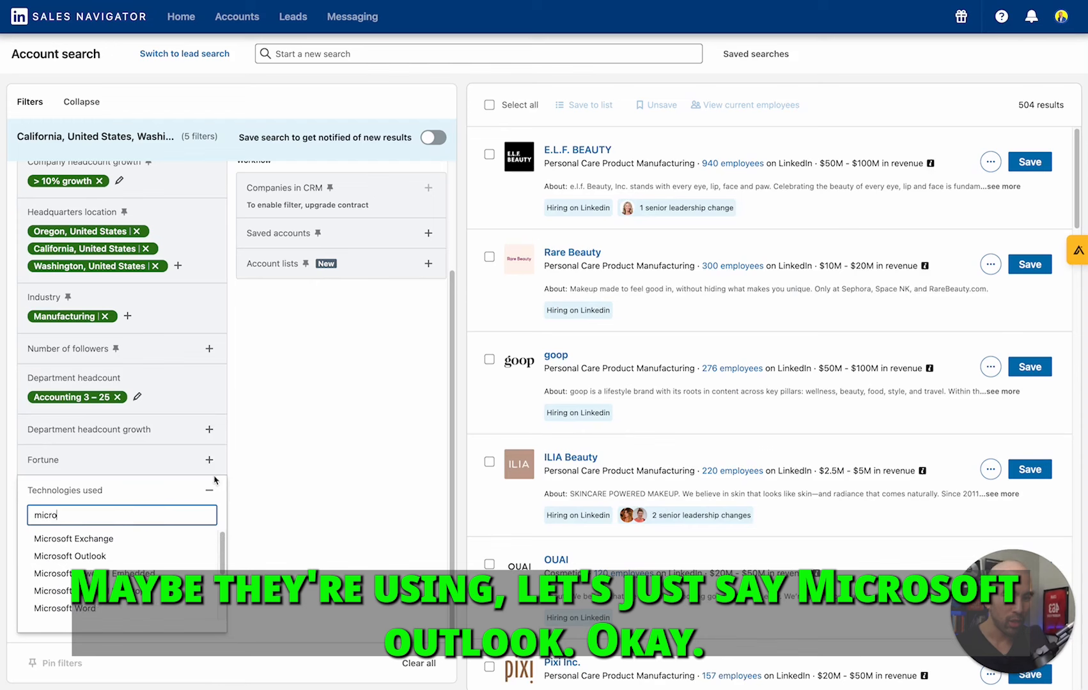
left_click(94, 556)
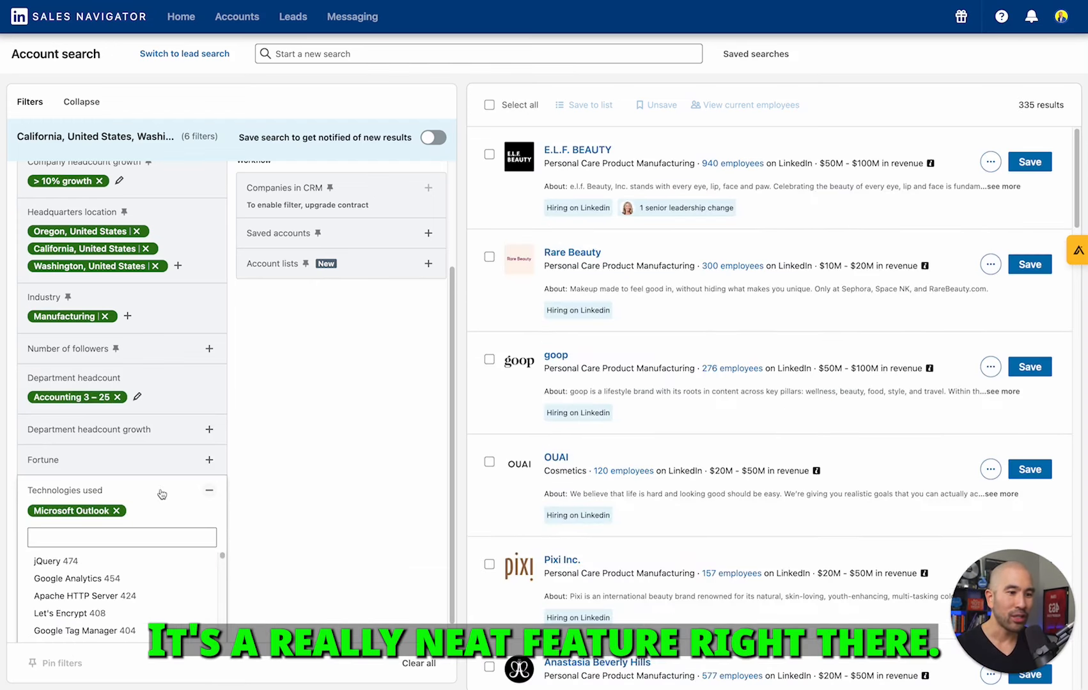
left_click(116, 511)
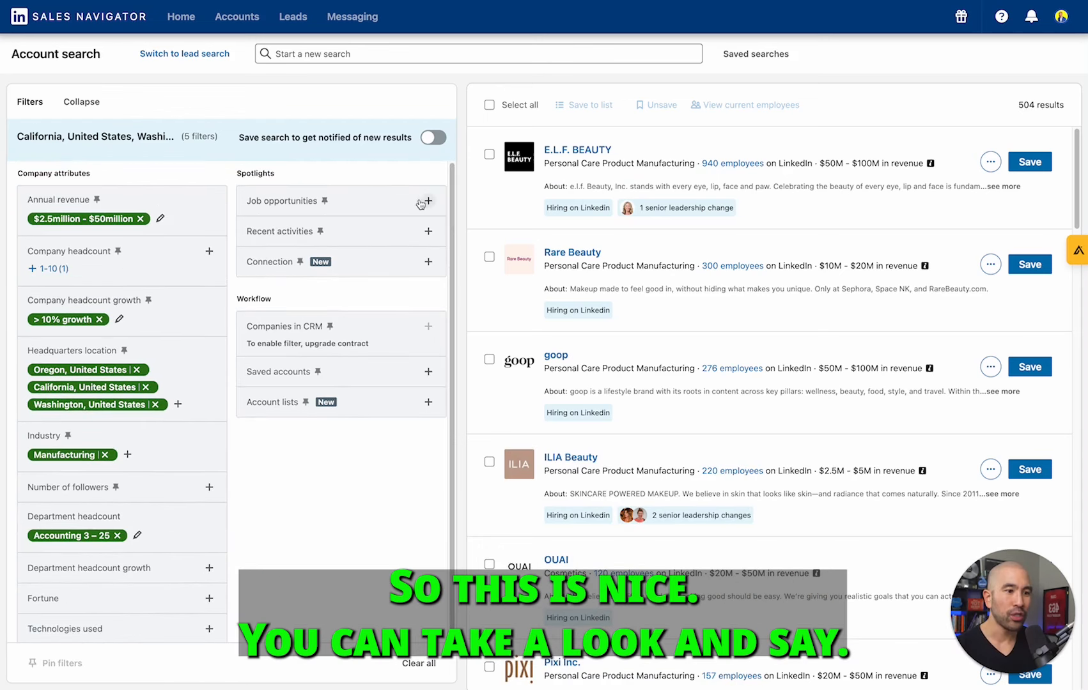
- Limit the accounts to companies hiring on LinkedIn with funding events in the past 12 months
left_click(428, 202)
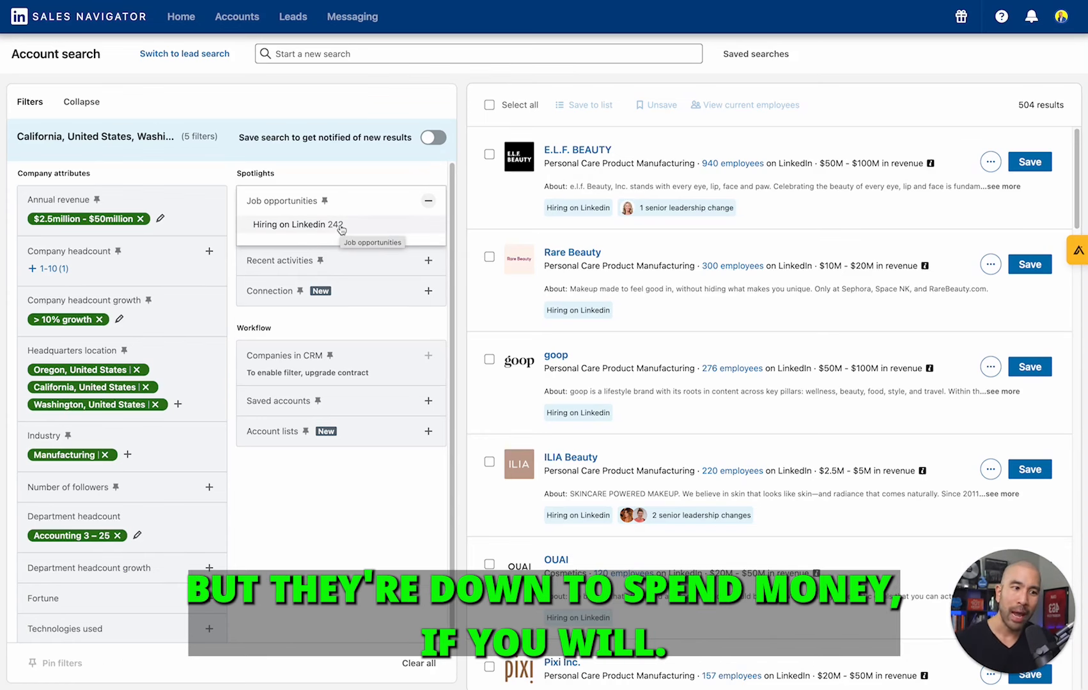
left_click(341, 228)
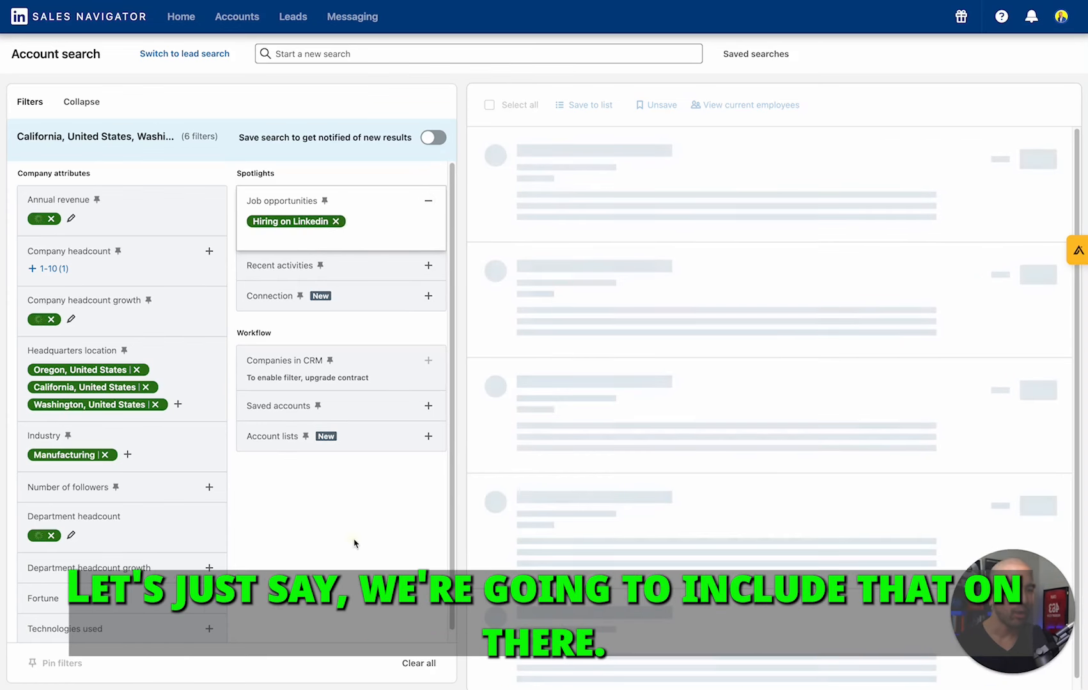
left_click(395, 257)
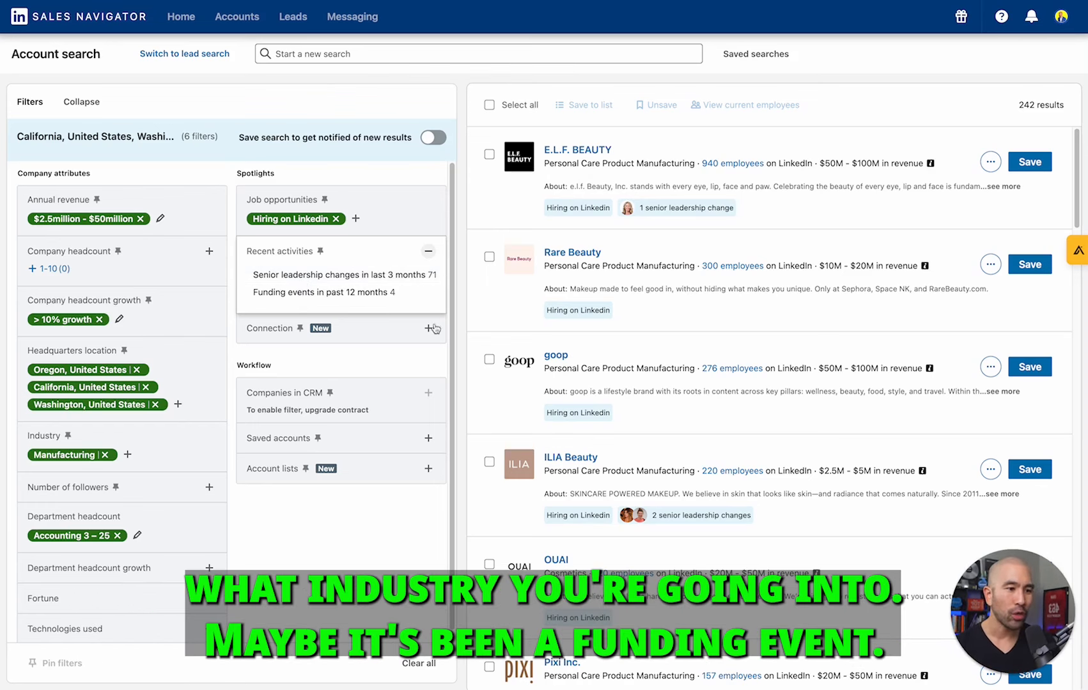
left_click(345, 300)
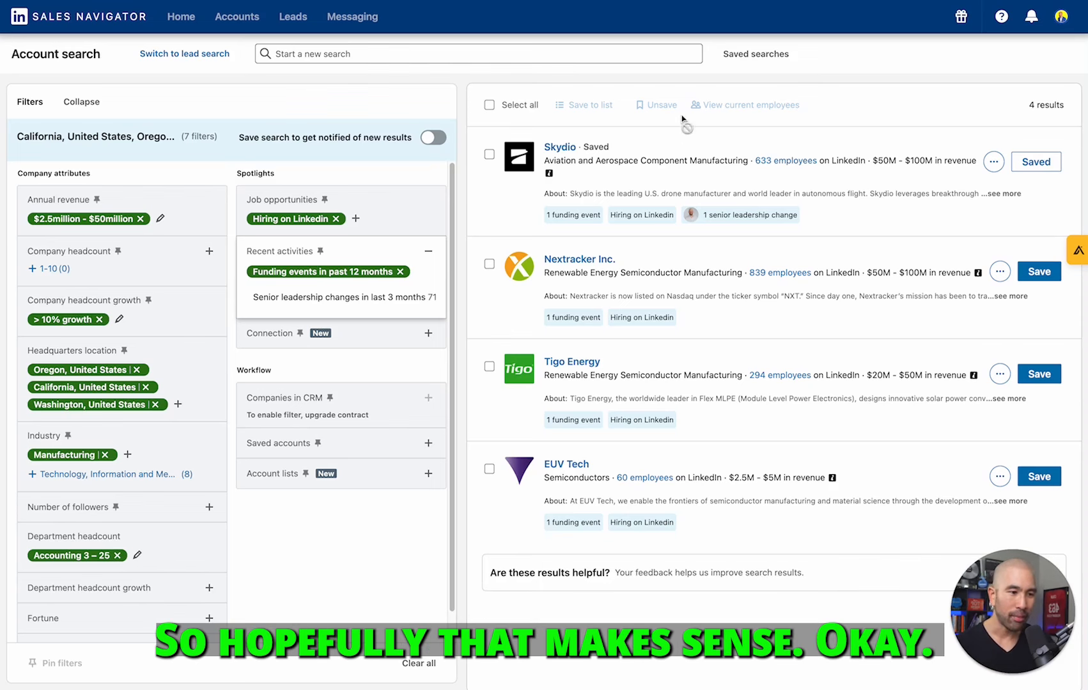
left_click(394, 368)
- Look at the Connection and Saved accounts filter options and close them without choosing any
left_click(428, 301)
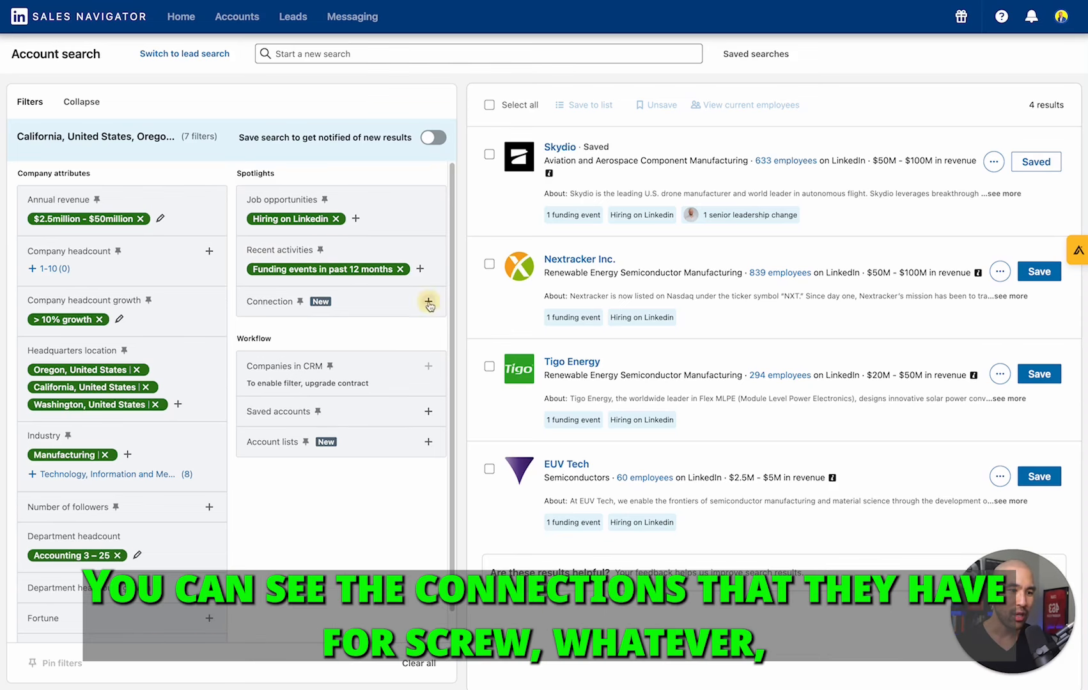
left_click(382, 365)
left_click(429, 414)
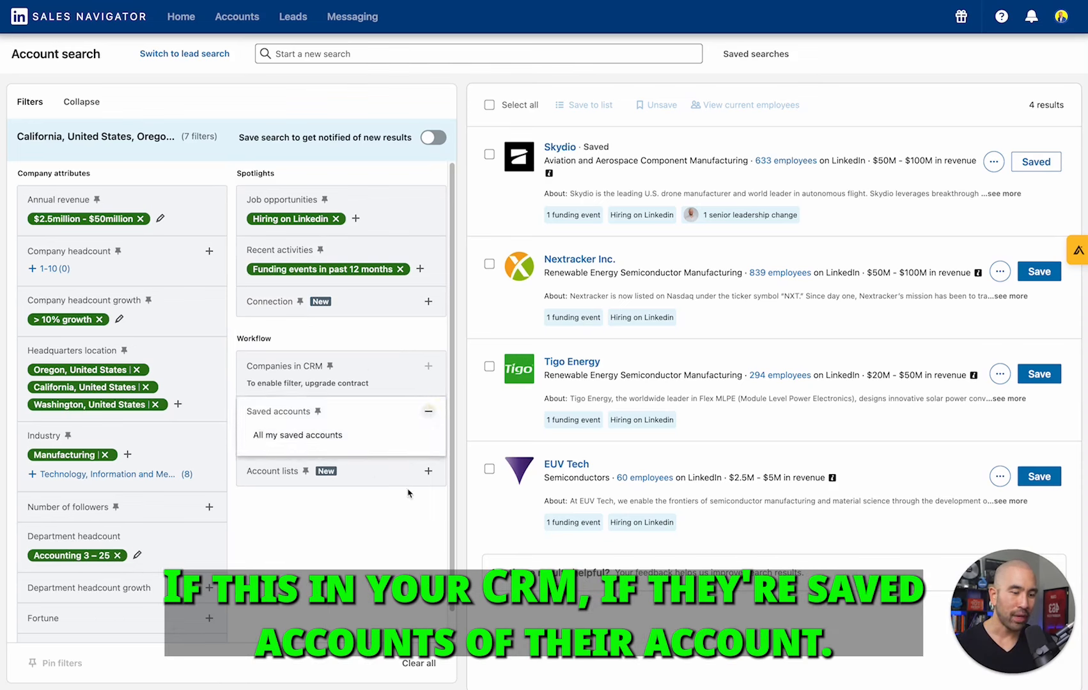
left_click(403, 509)
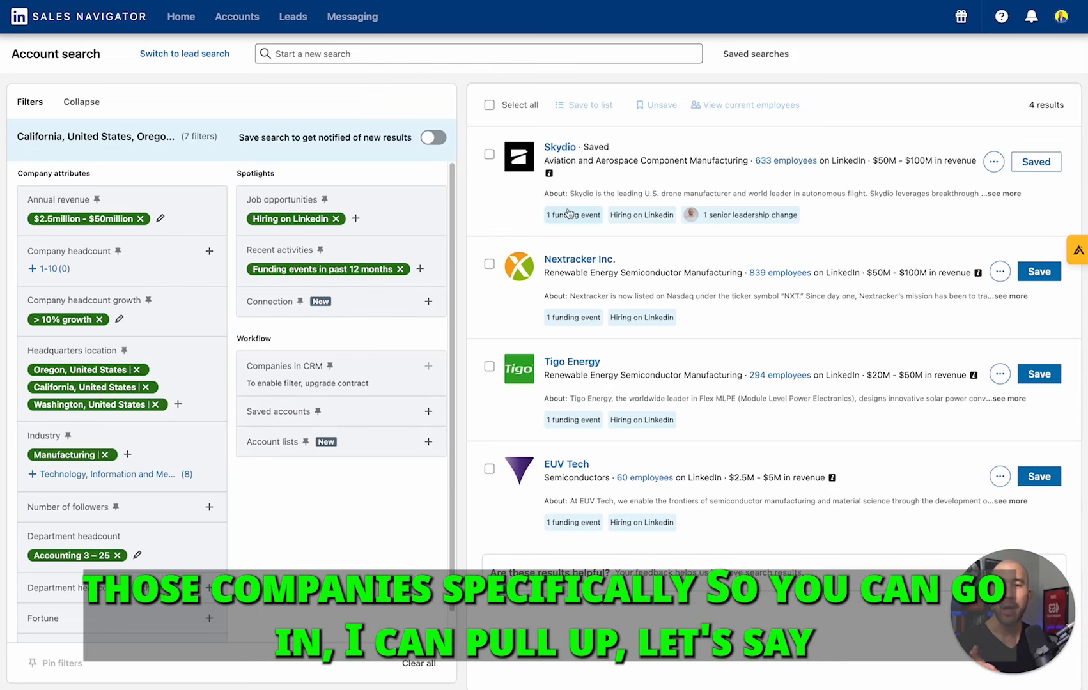
- Open the Skydio account page from the results and go to its growth insights
left_click(564, 151)
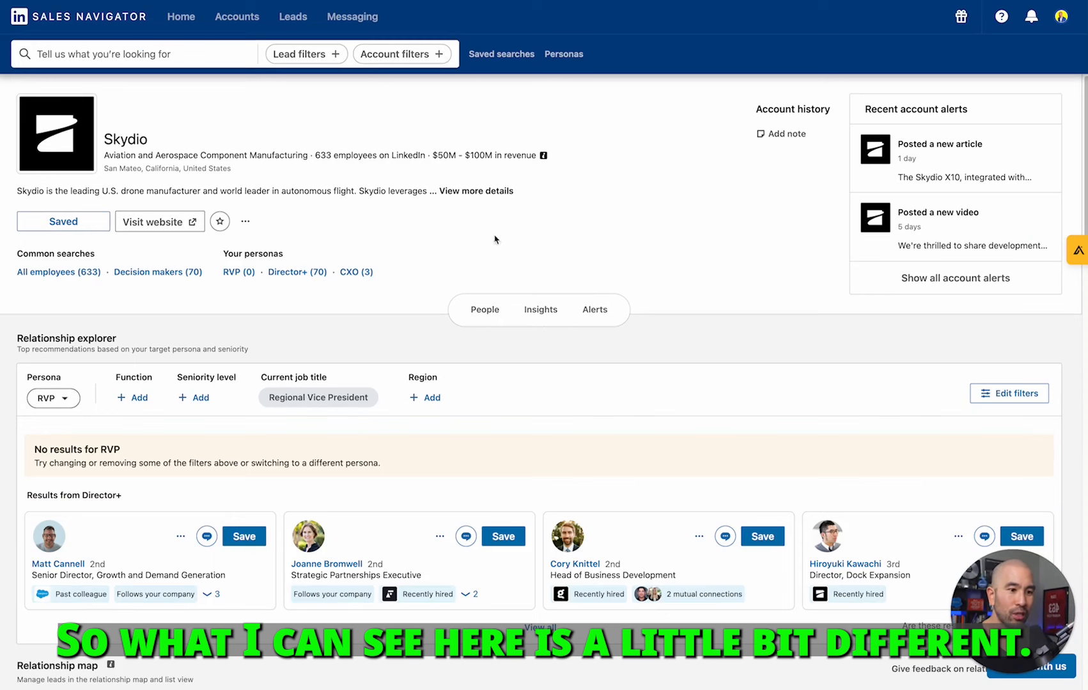
scroll(599, 245, "down", 1)
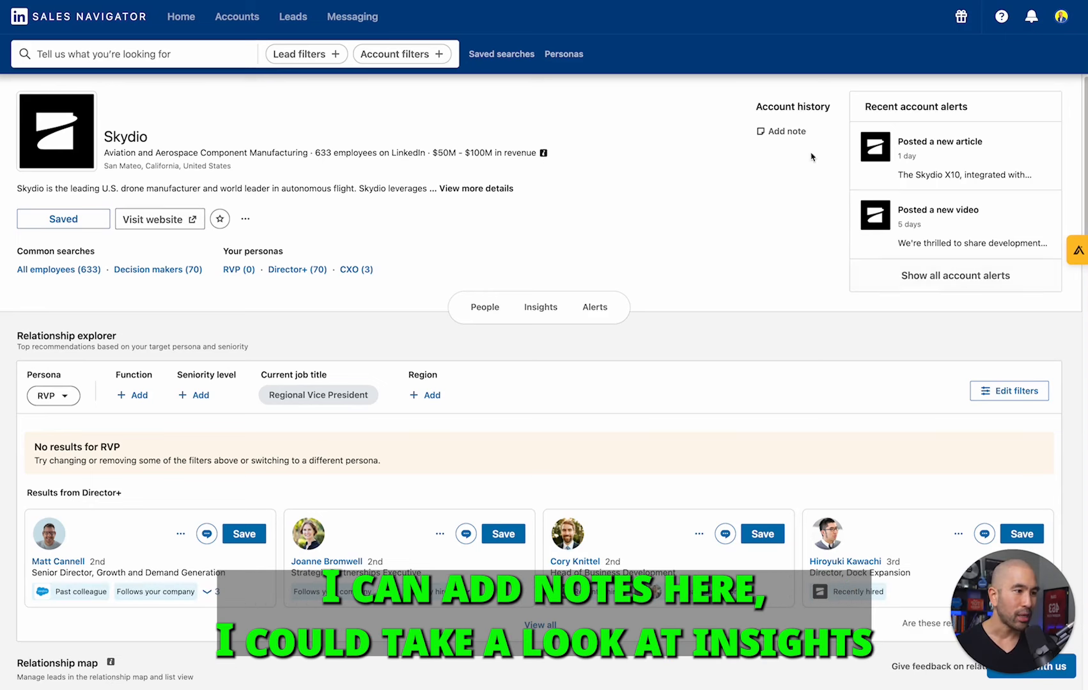
scroll(639, 255, "down", 2)
left_click(542, 180)
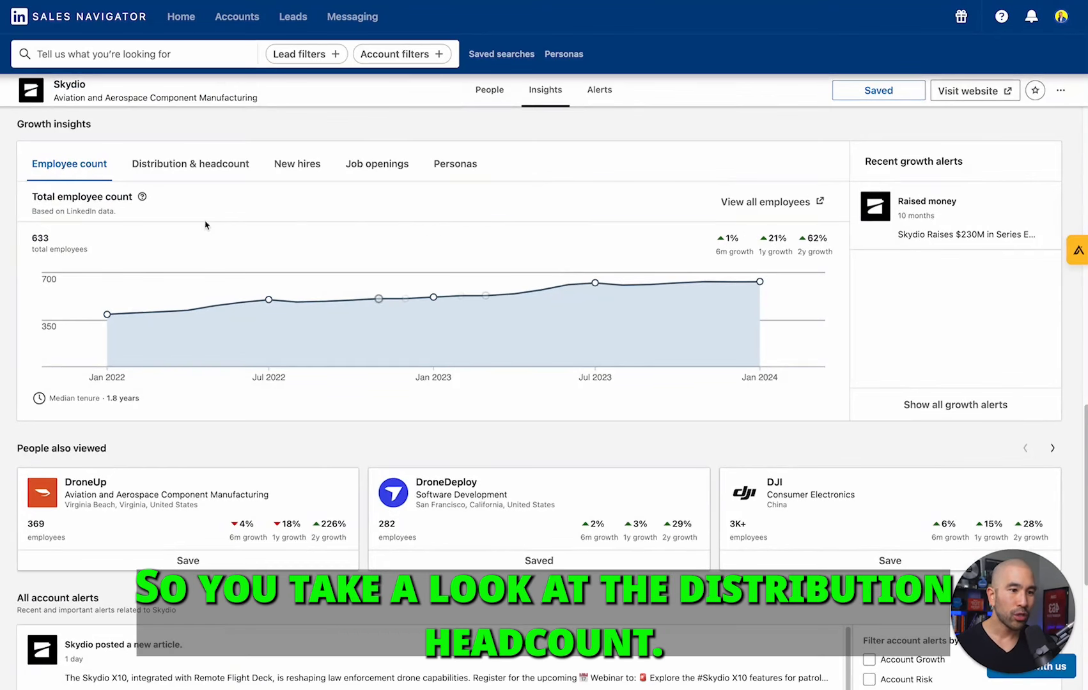
- Review Skydio's growth insights on headcount distribution, new hires, job openings and personas, plus the similar companies and account alerts below
left_click(210, 167)
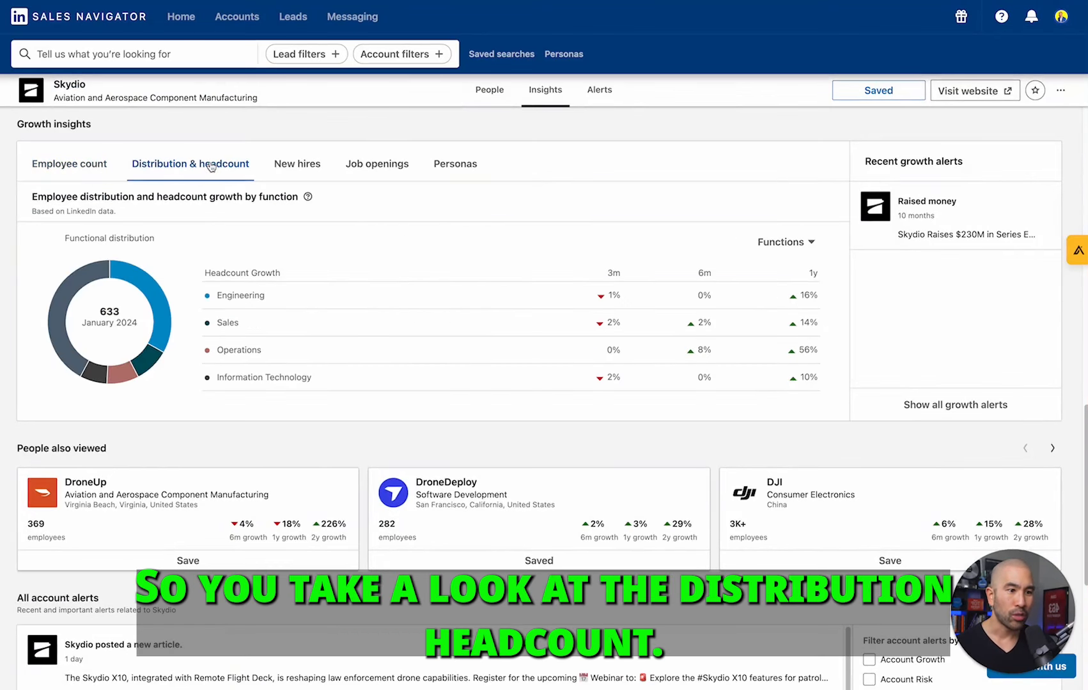
left_click(297, 160)
left_click(376, 164)
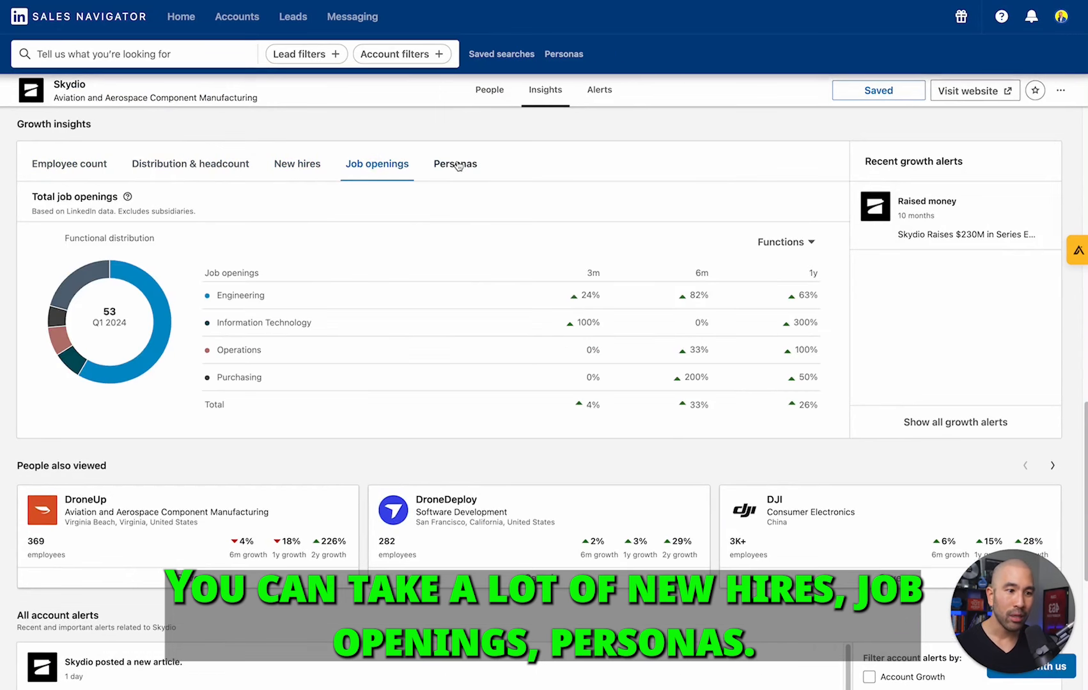
left_click(456, 164)
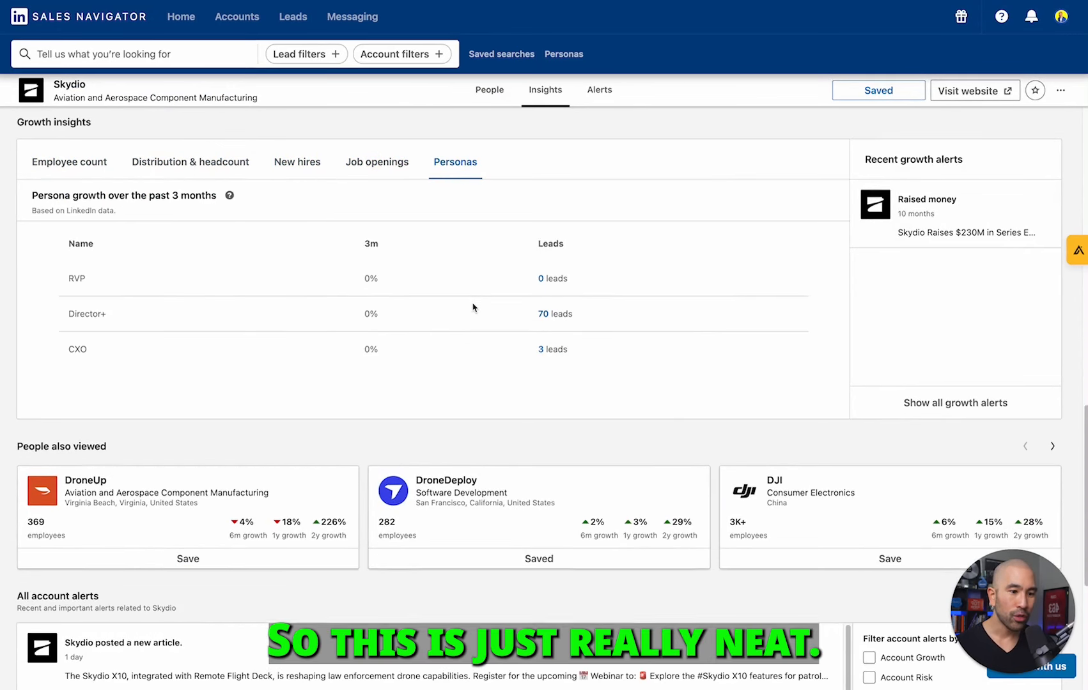
scroll(473, 306, "down", 3)
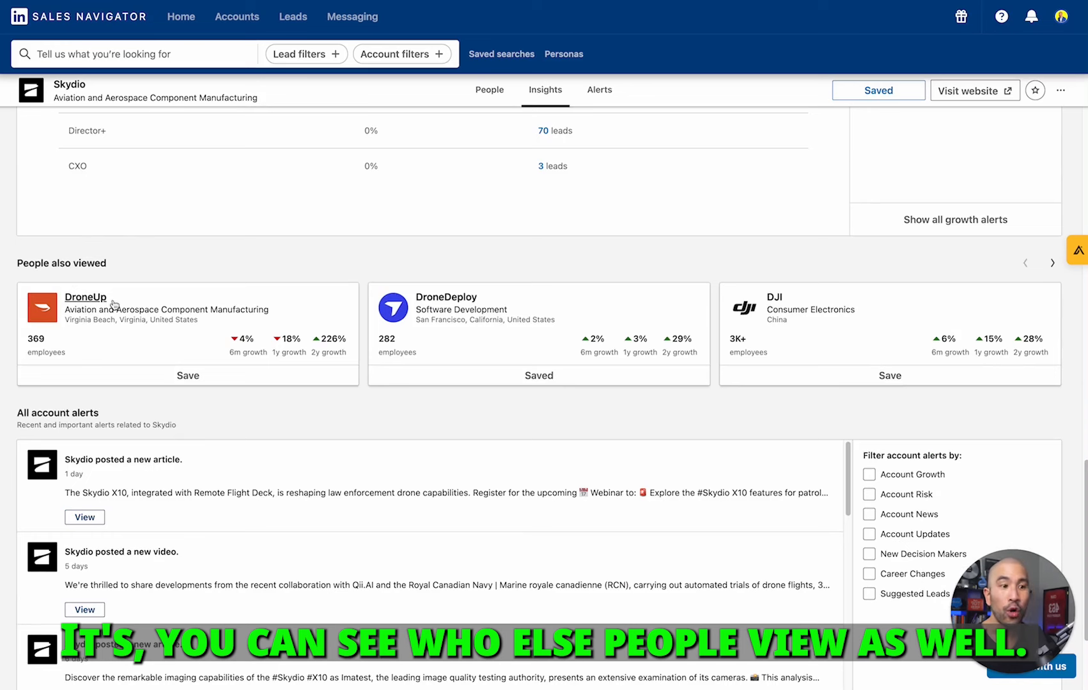
scroll(358, 316, "down", 2)
scroll(358, 316, "down", 1)
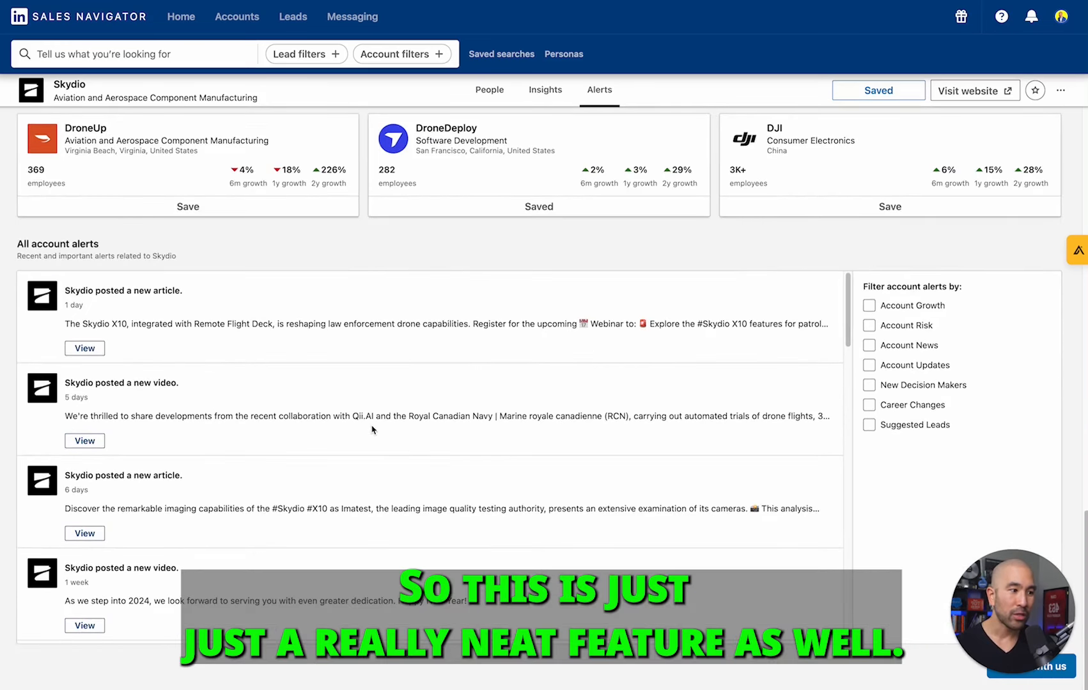
scroll(373, 429, "up", 15)
scroll(373, 430, "up", 8)
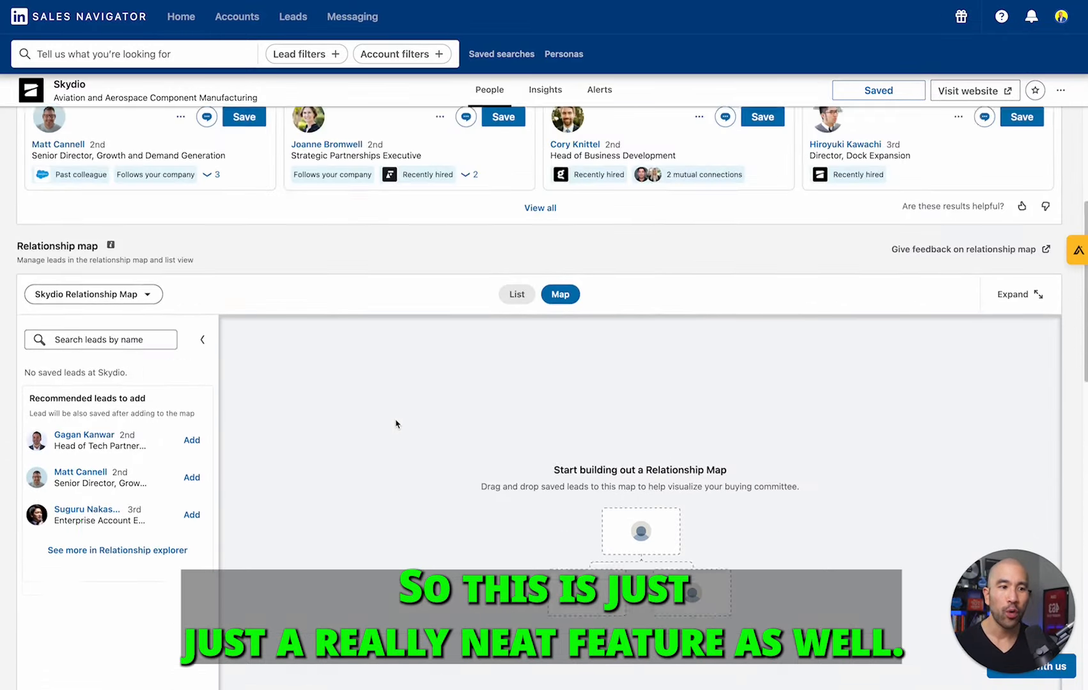
scroll(422, 404, "up", 2)
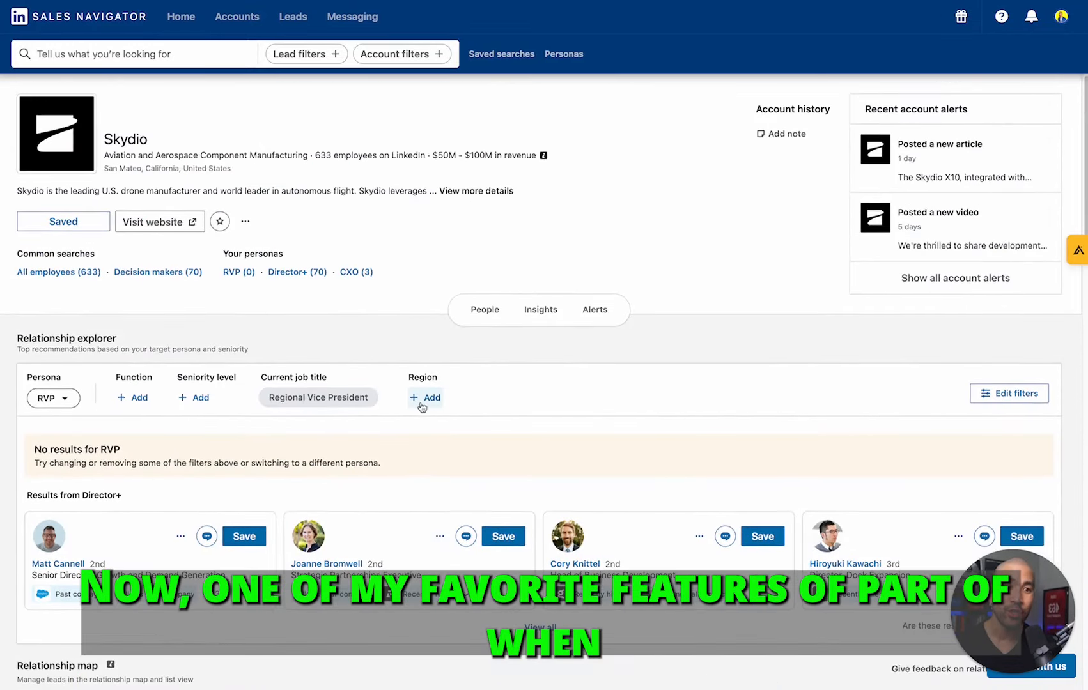
scroll(422, 404, "down", 6)
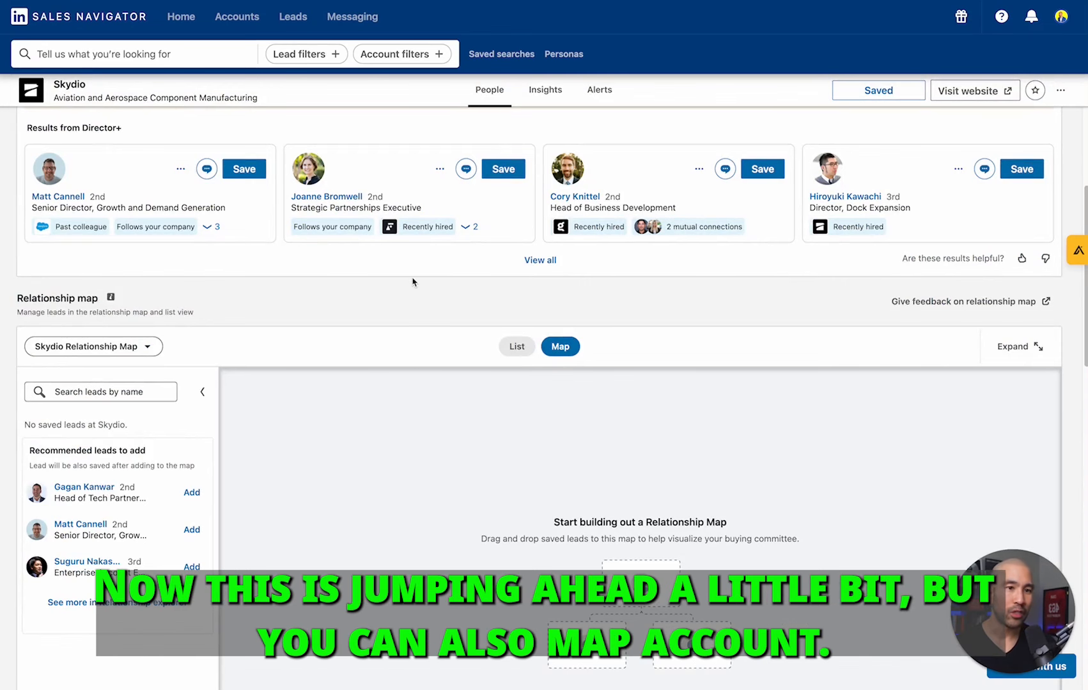
scroll(411, 285, "down", 2)
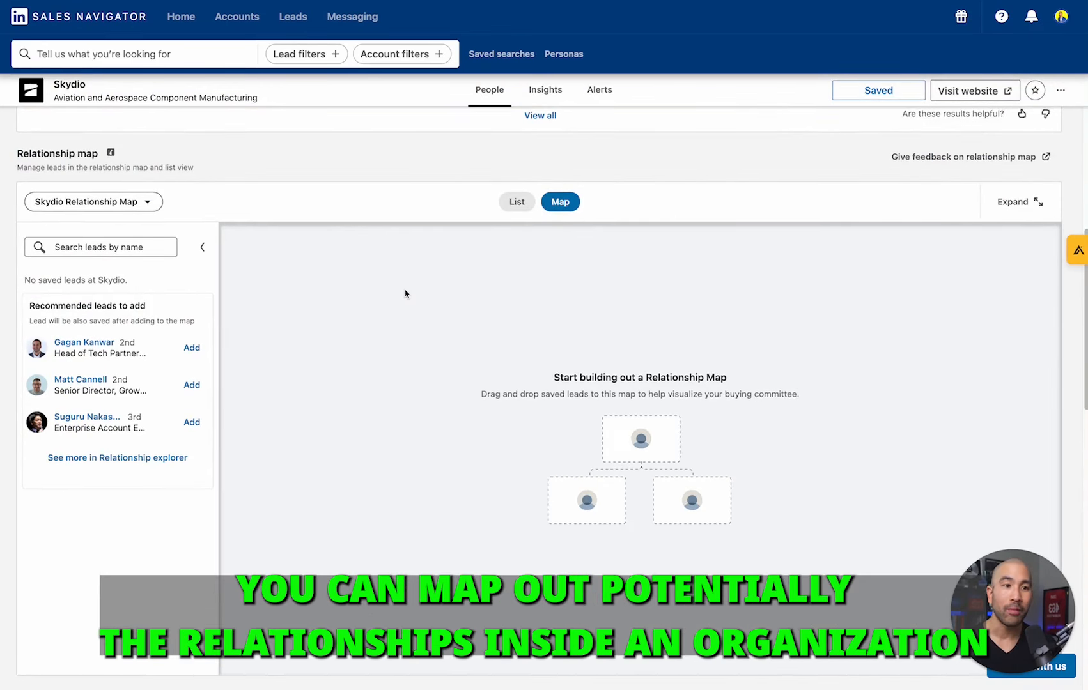
scroll(409, 289, "up", 1)
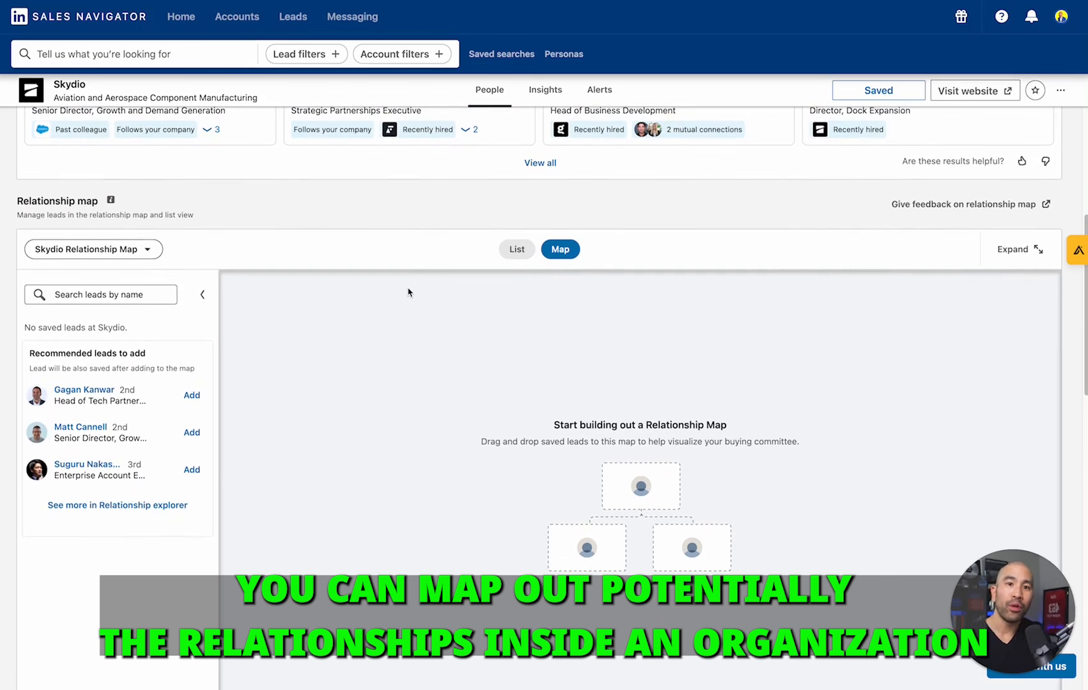
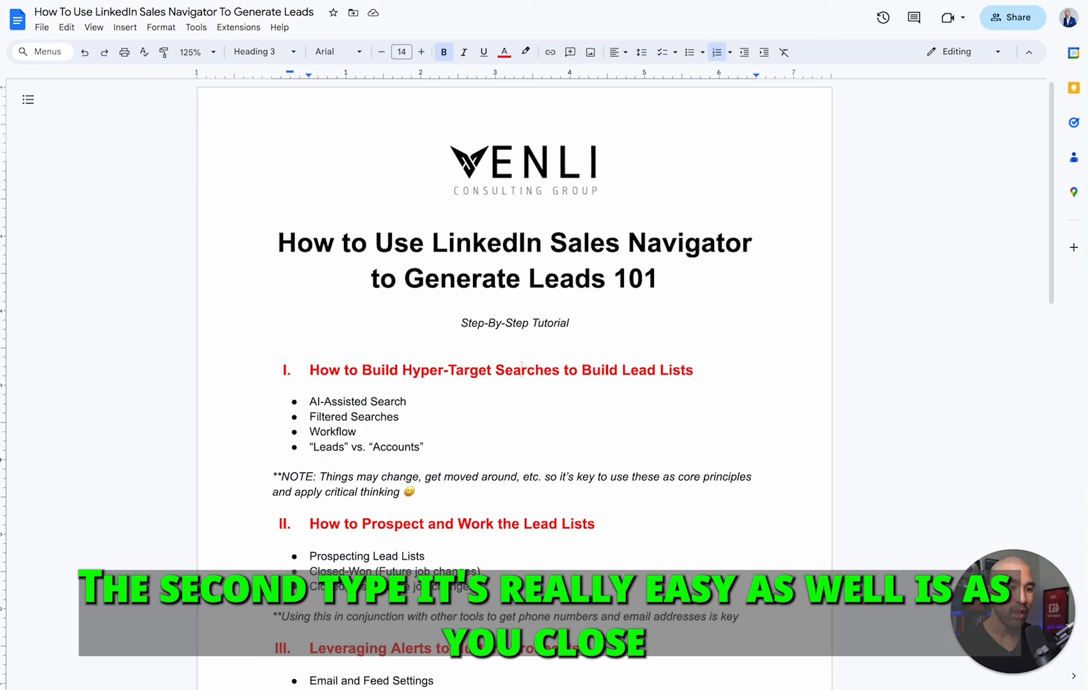
- Highlight "Closed-Won (Future job changes)" in the Google Docs outline, and examine the Osmond CEO's work experience in the Sales Navigator lead list
left_click_drag(310, 571, 493, 568)
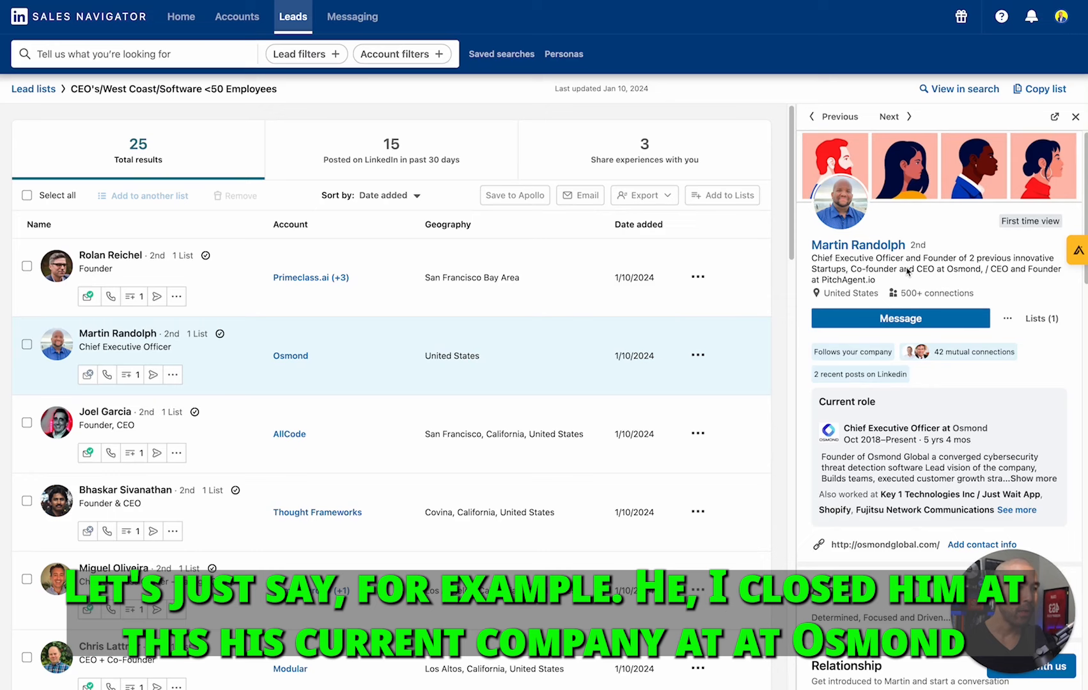
scroll(907, 271, "down", 10)
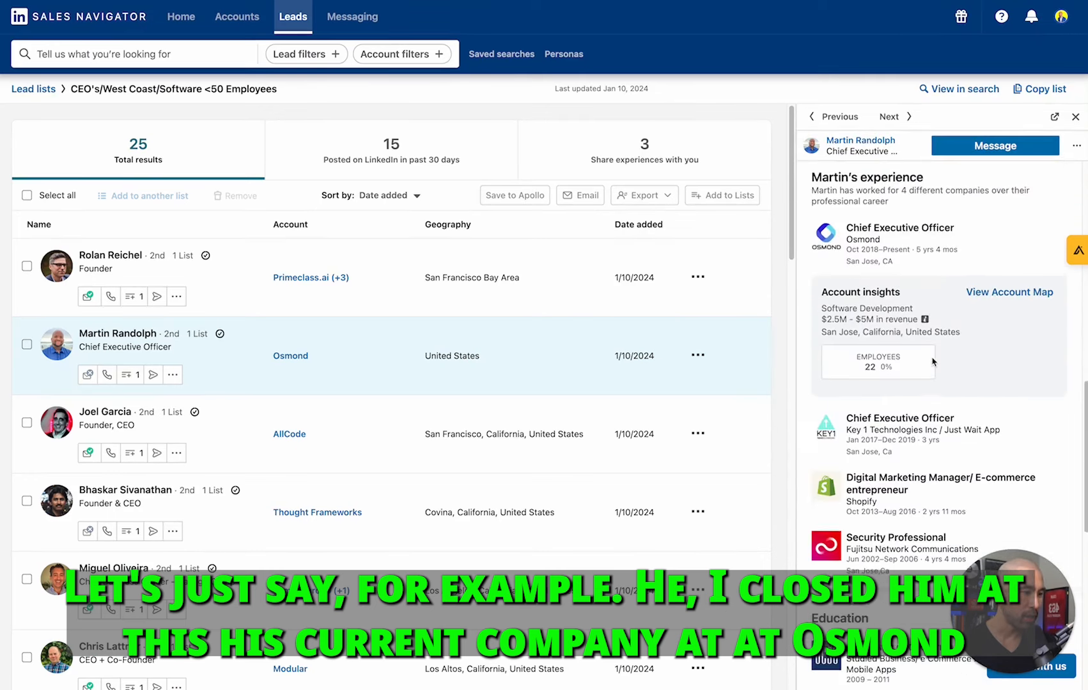
scroll(932, 362, "up", 1)
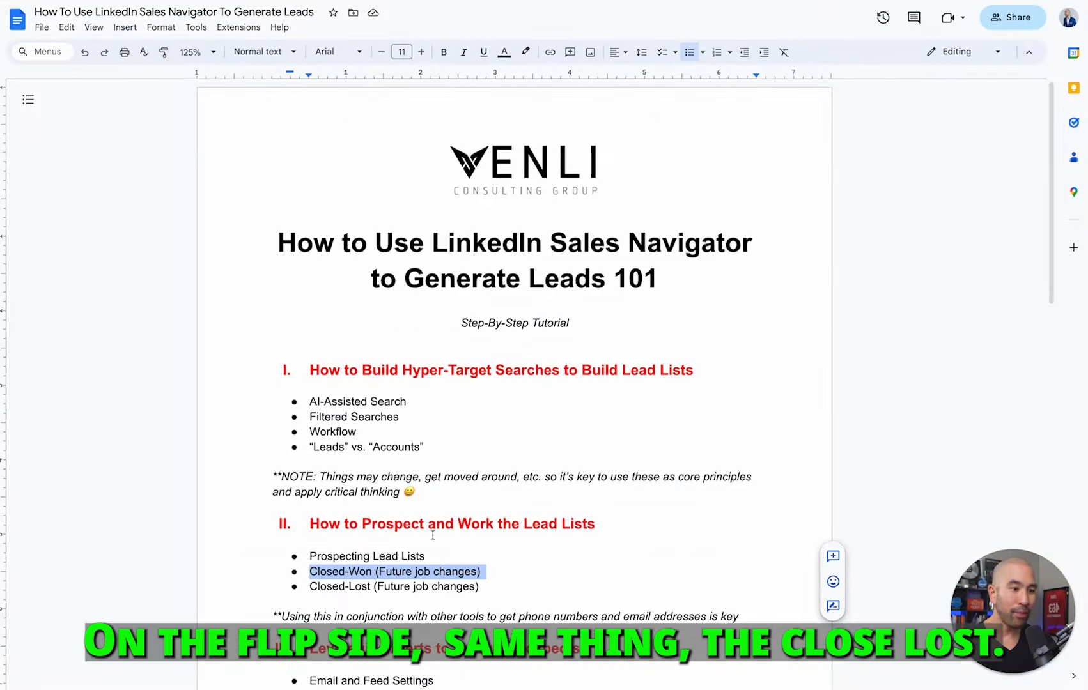
- Highlight "Closed-Lost (Future job changes)" in the Google Docs outline, and clear the highlight
left_click_drag(313, 586, 487, 586)
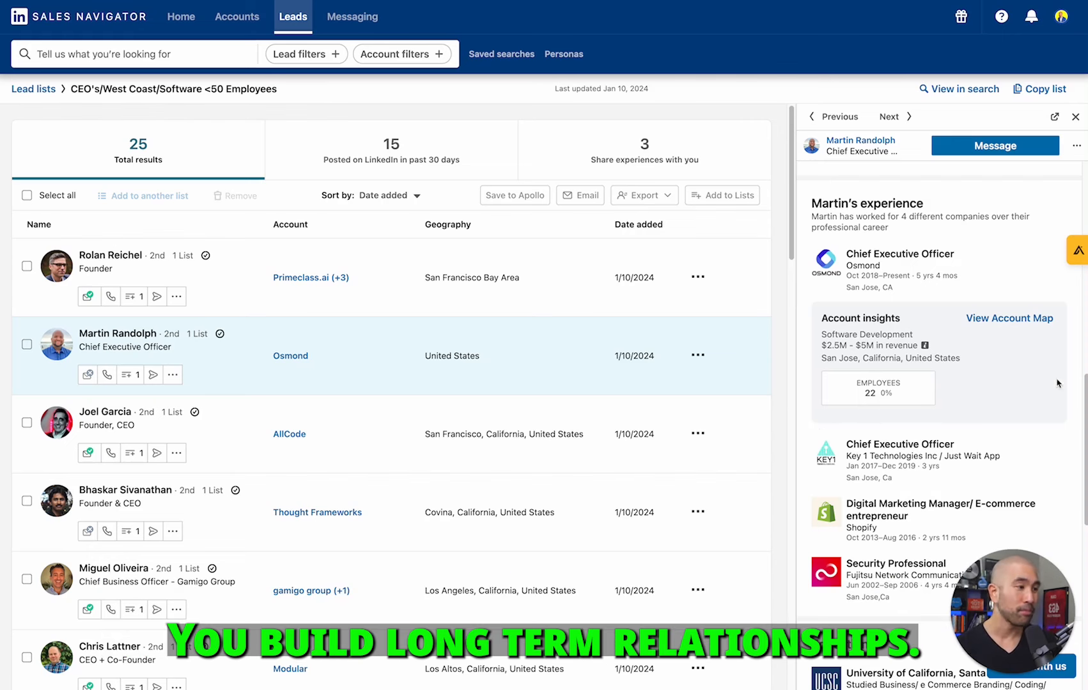
left_click(359, 377)
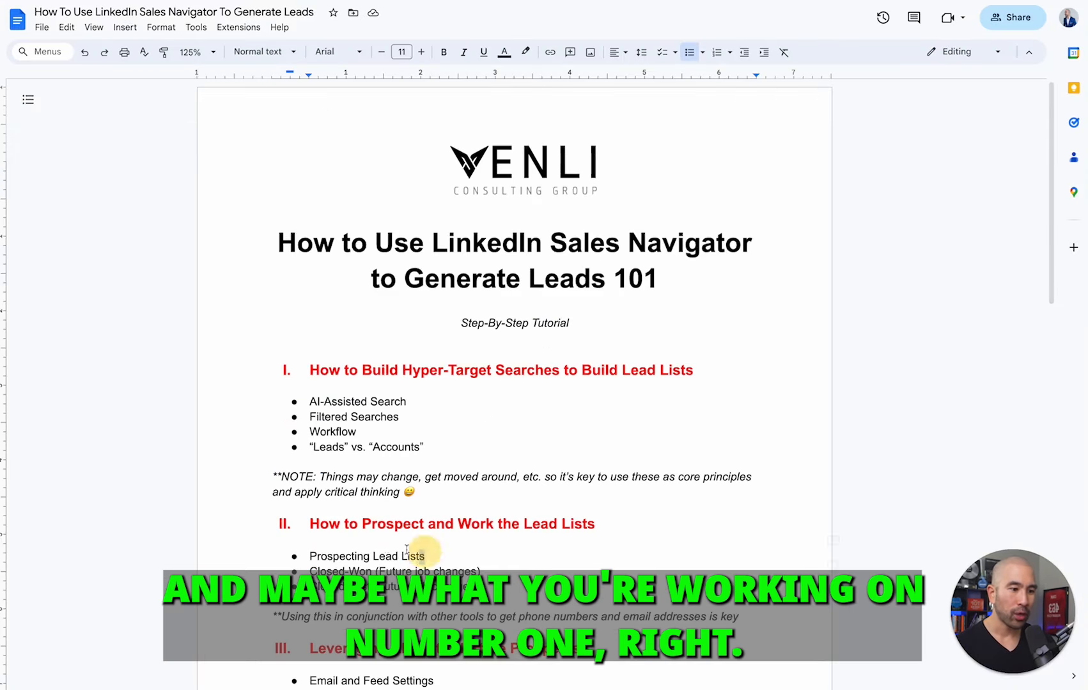
- Highlight "Prospecting Lead Lists" in the Google Docs outline, and read the About section on the Osmond CEO's full Sales Navigator lead page
left_click_drag(427, 558, 300, 556)
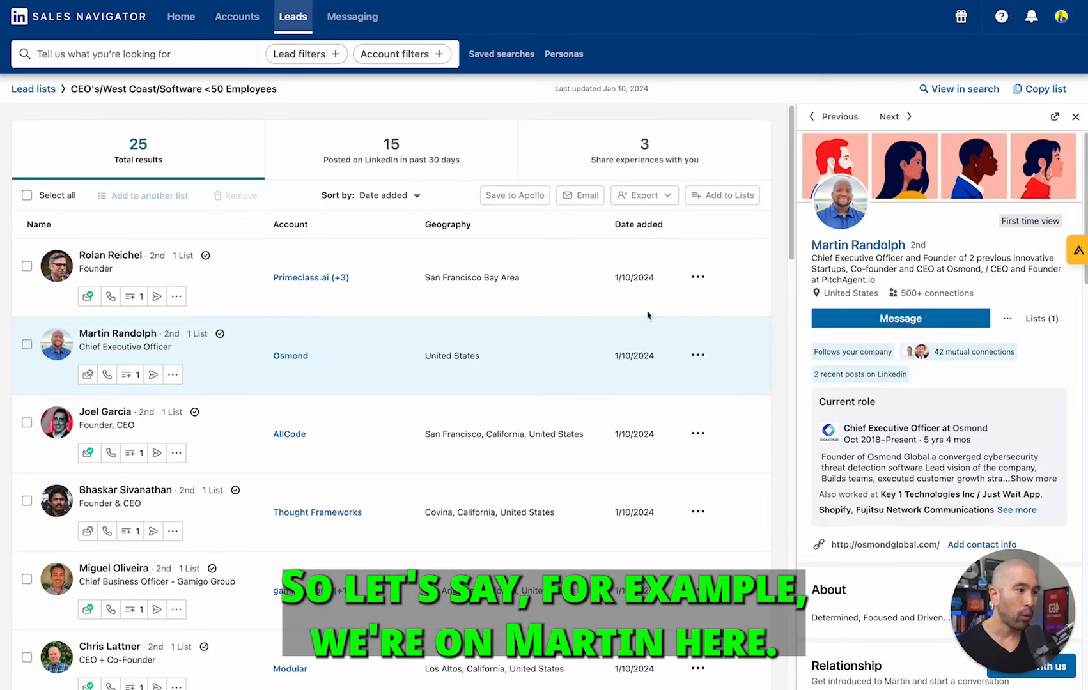
left_click(1055, 120)
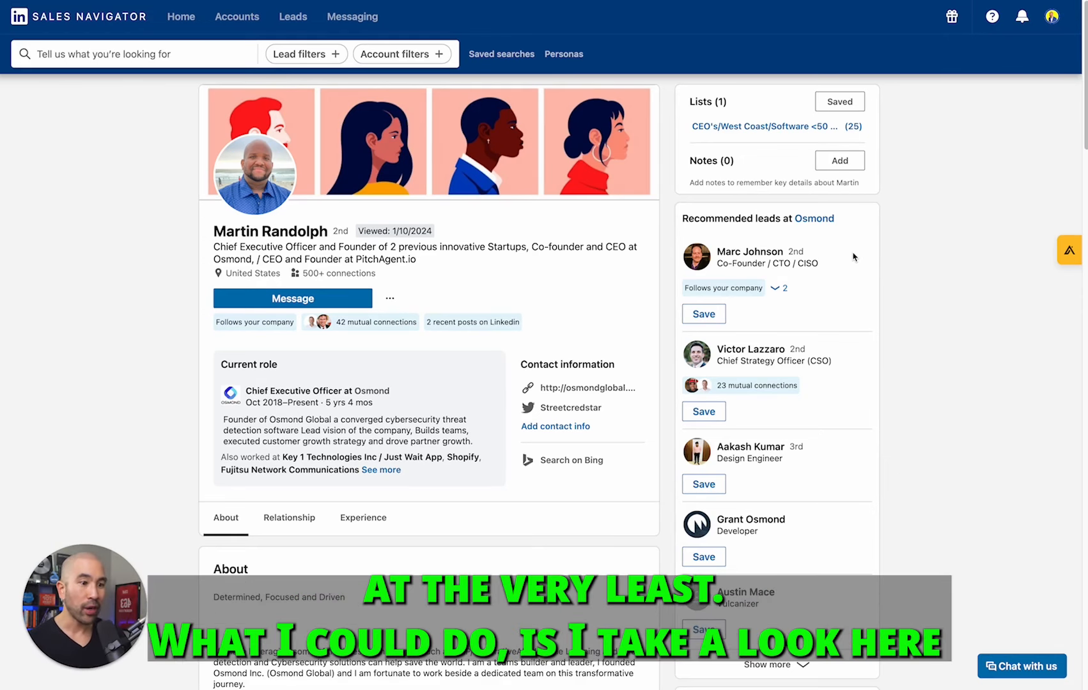
scroll(589, 270, "down", 2)
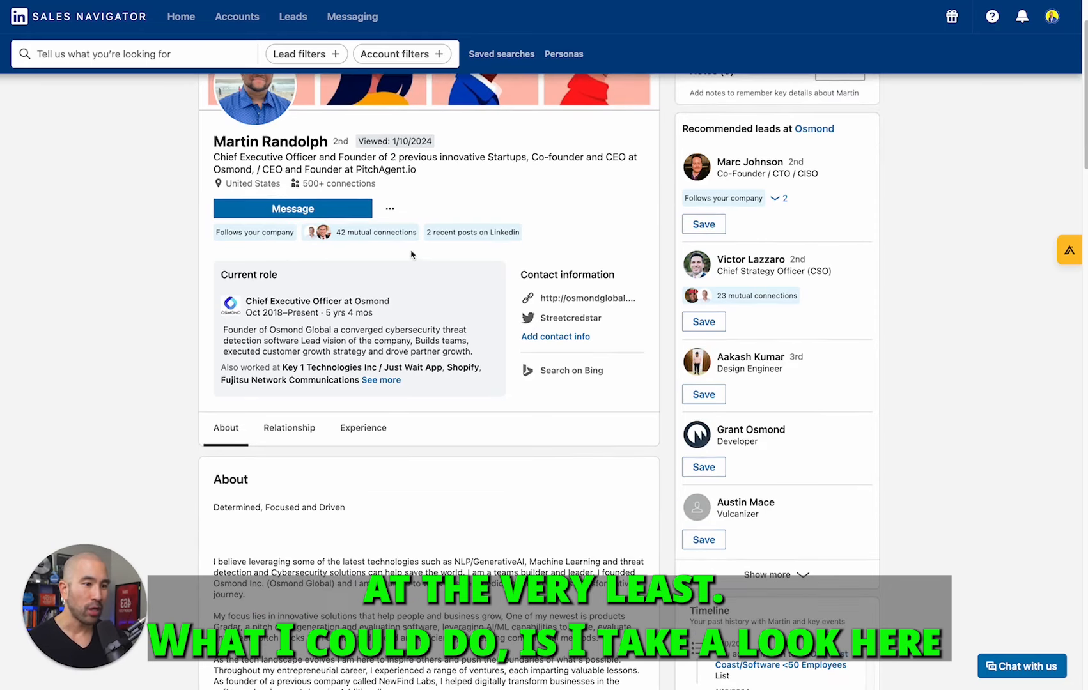
scroll(440, 287, "up", 2)
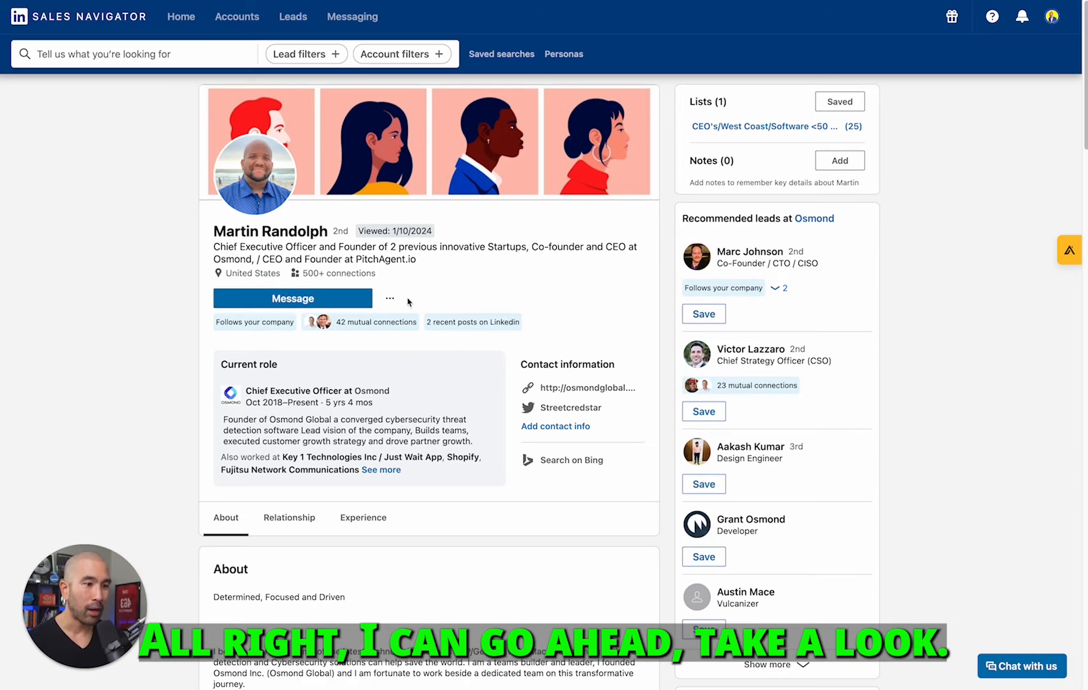
scroll(473, 315, "down", 2)
scroll(437, 326, "down", 2)
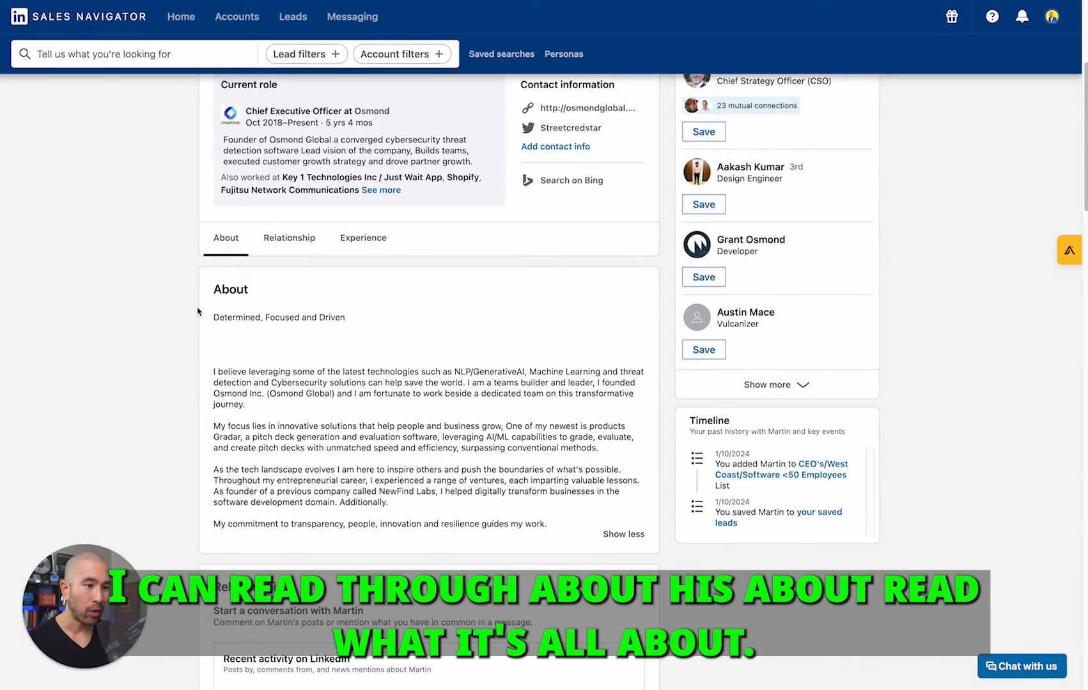
- Review the Osmond CEO's full LinkedIn activity, and read the reshared post about the sweet spot for acquisitions
left_click(297, 248)
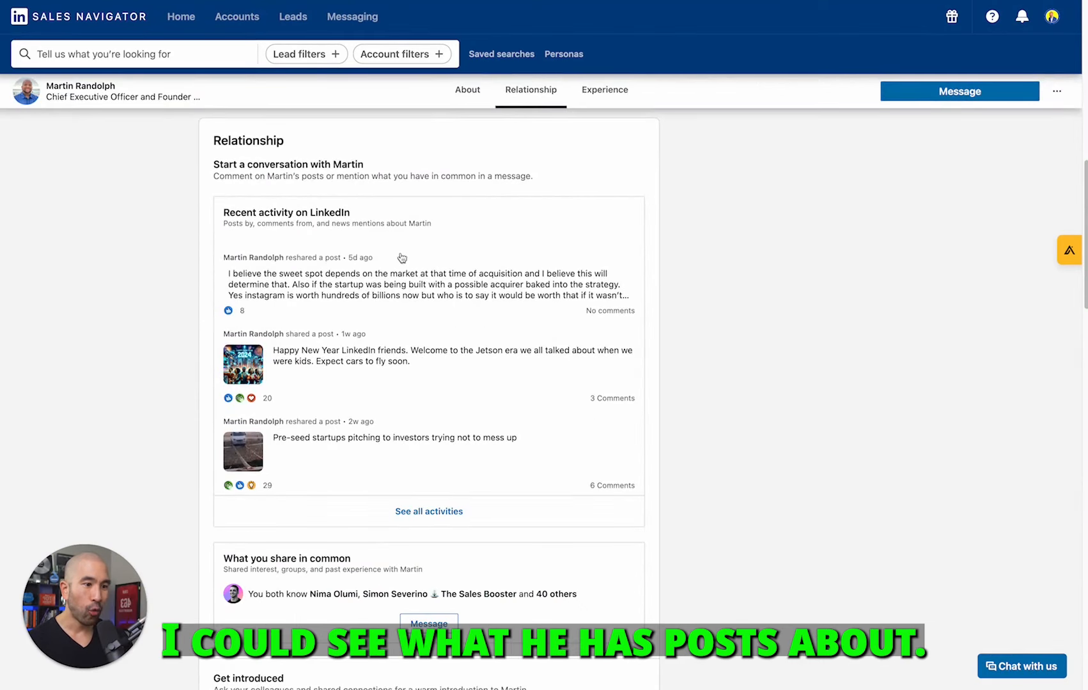
scroll(427, 362, "down", 2)
left_click(436, 412)
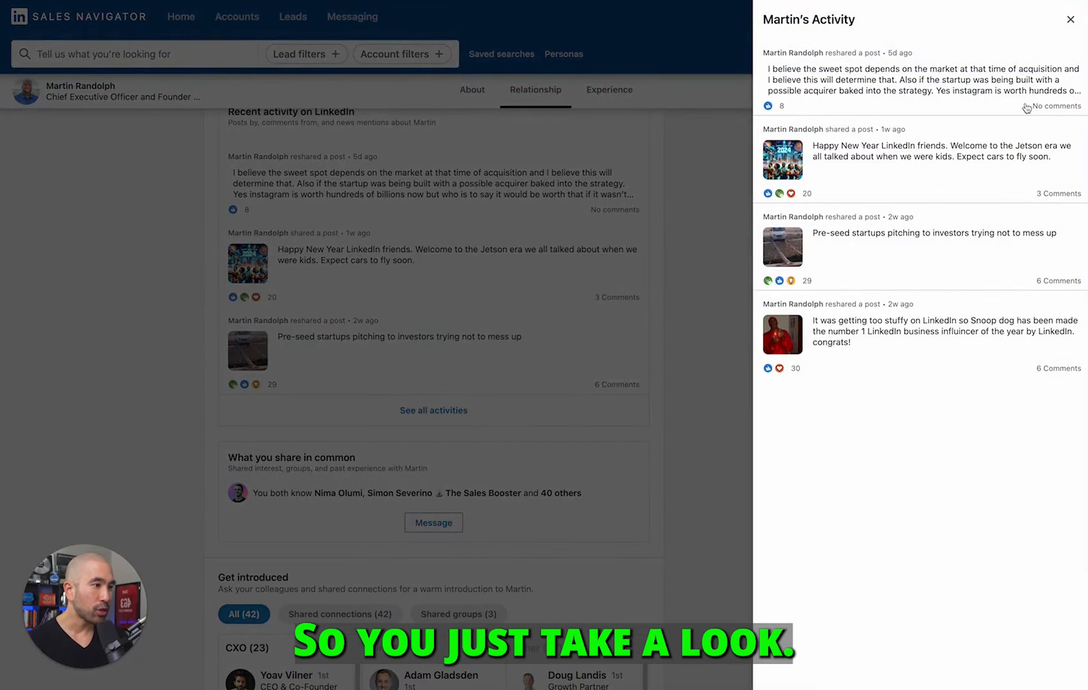
left_click(1032, 85)
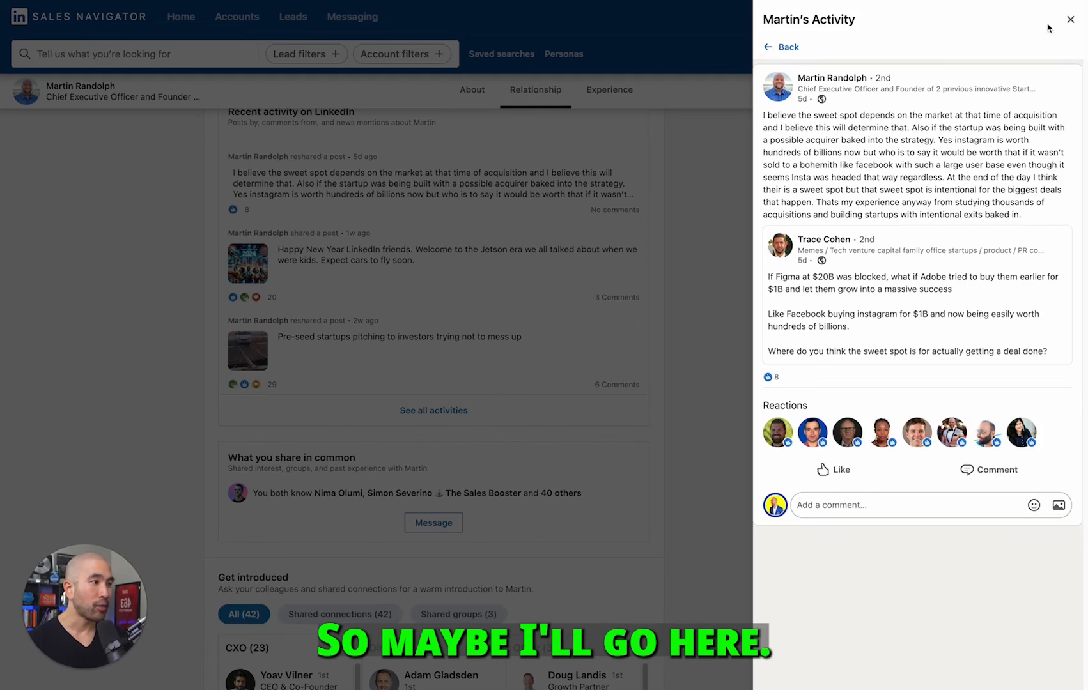
left_click(1070, 22)
- Start a connection invitation to the Osmond CEO with a first-name greeting and "loved the insight of the "market" being viable for selling a"
scroll(388, 302, "up", 10)
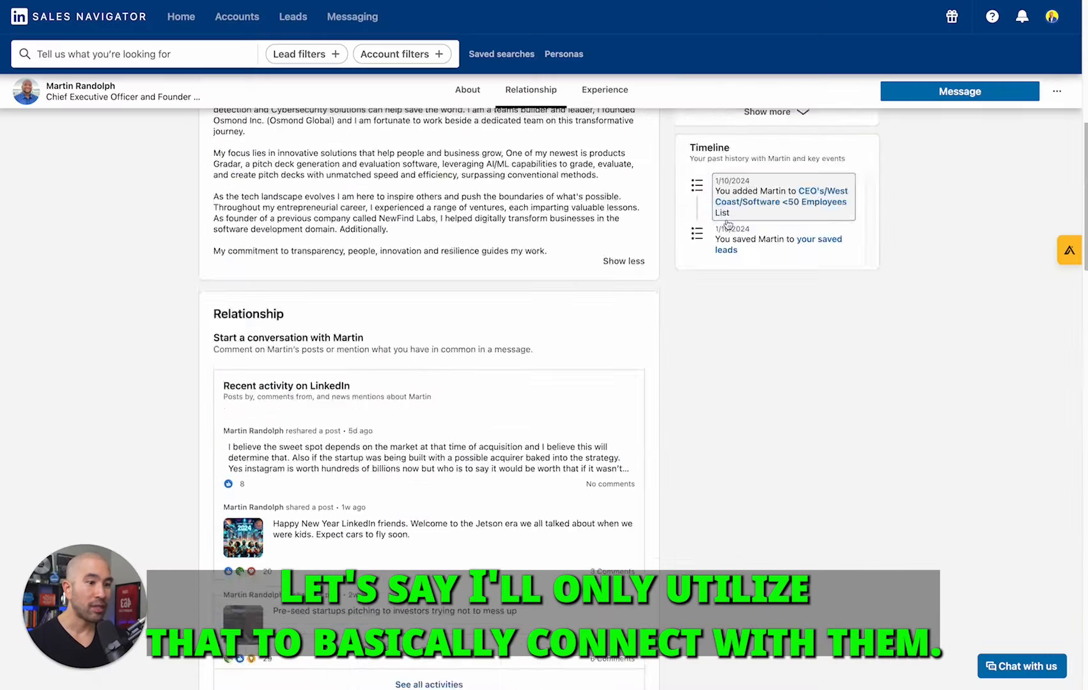
left_click(388, 301)
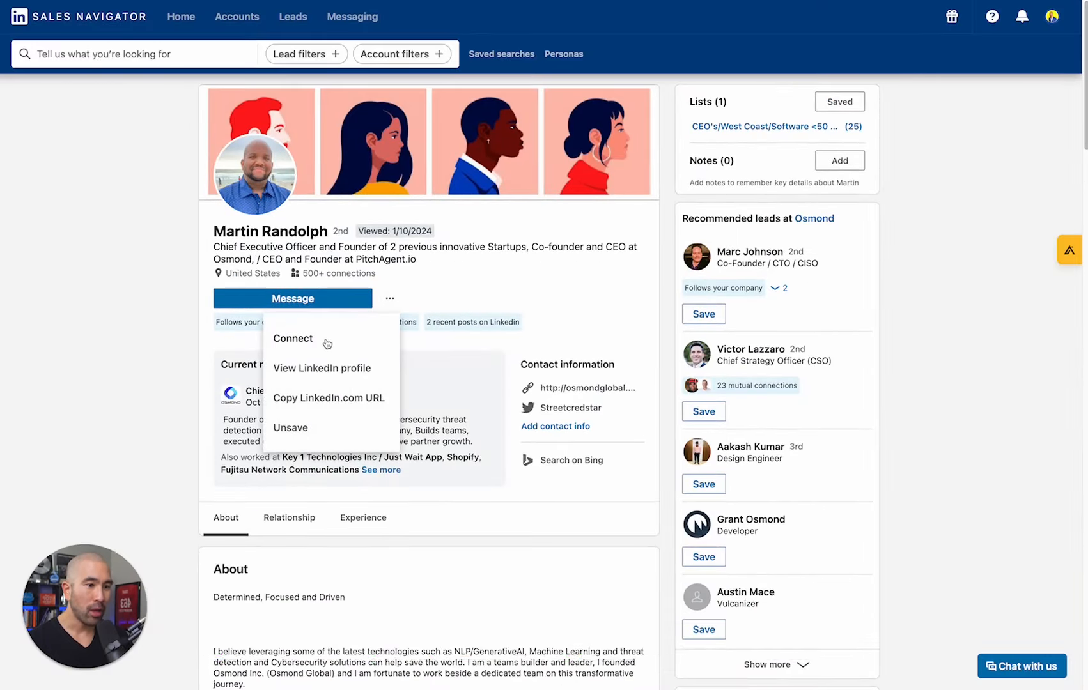
left_click(328, 342)
left_click(498, 358)
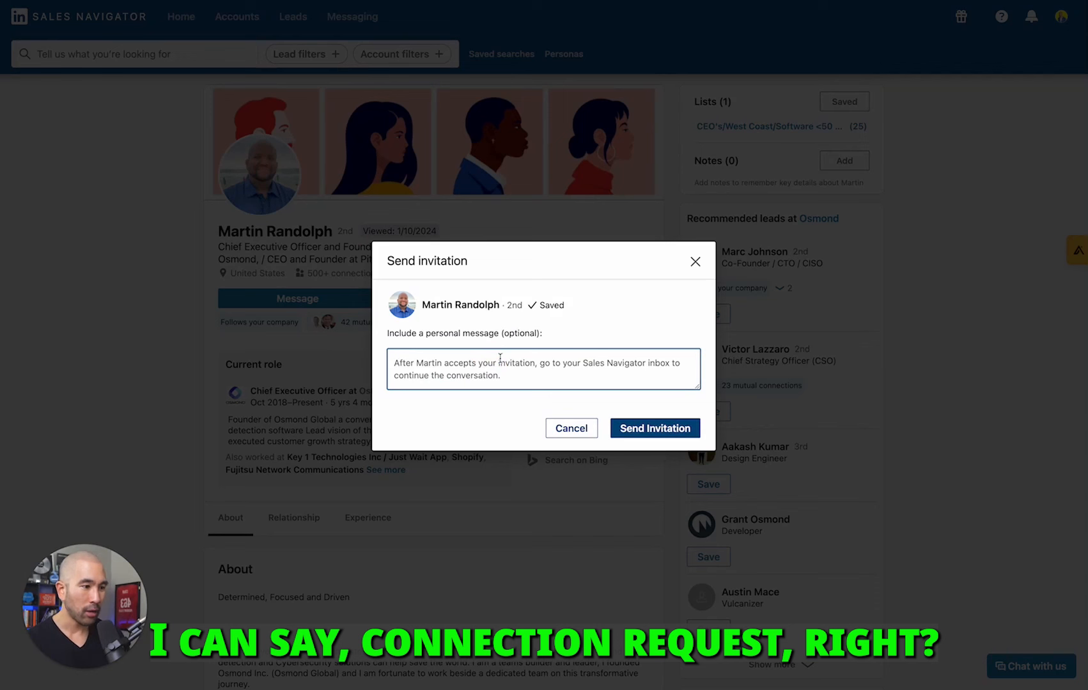
type("Hey Martin, lov")
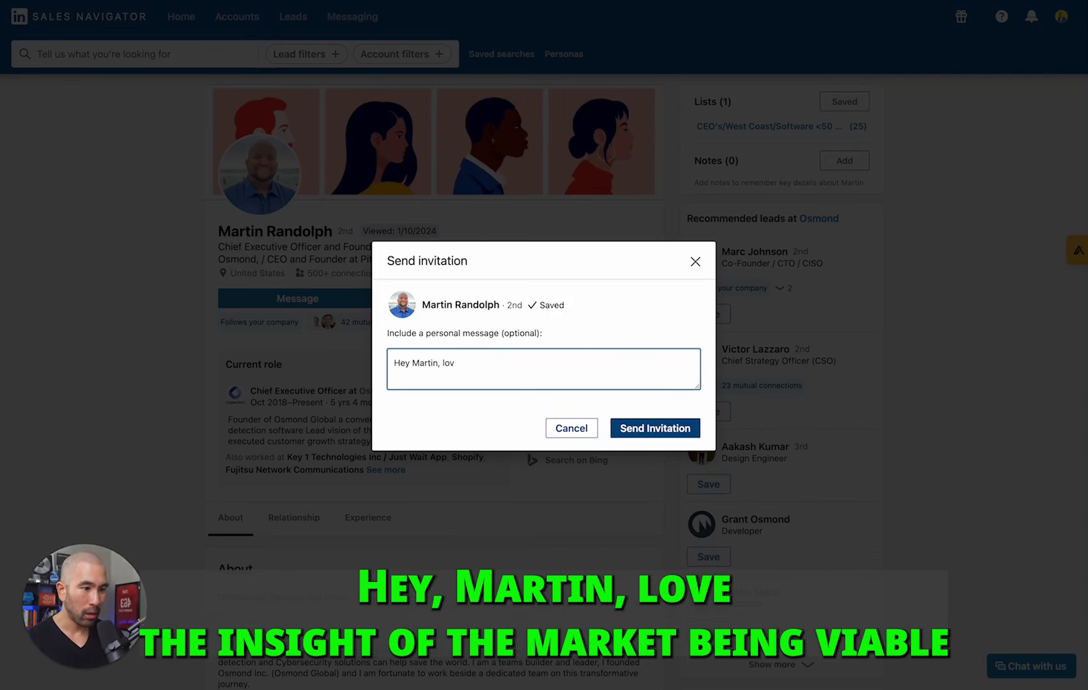
type("ed the insight of the")
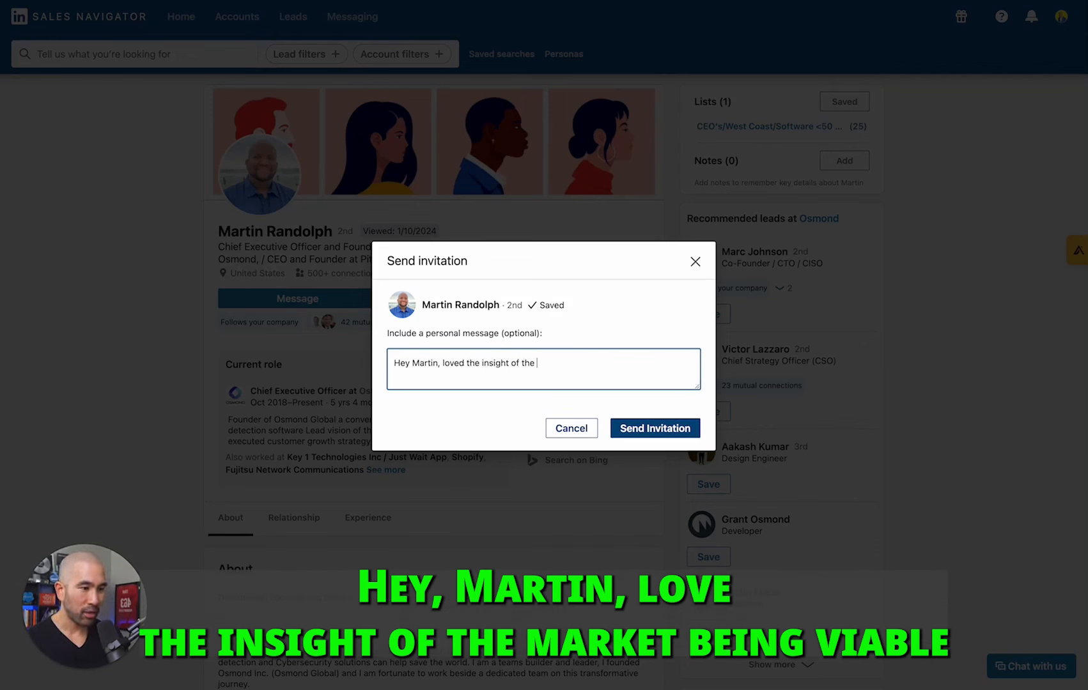
type(" \"market\" bein")
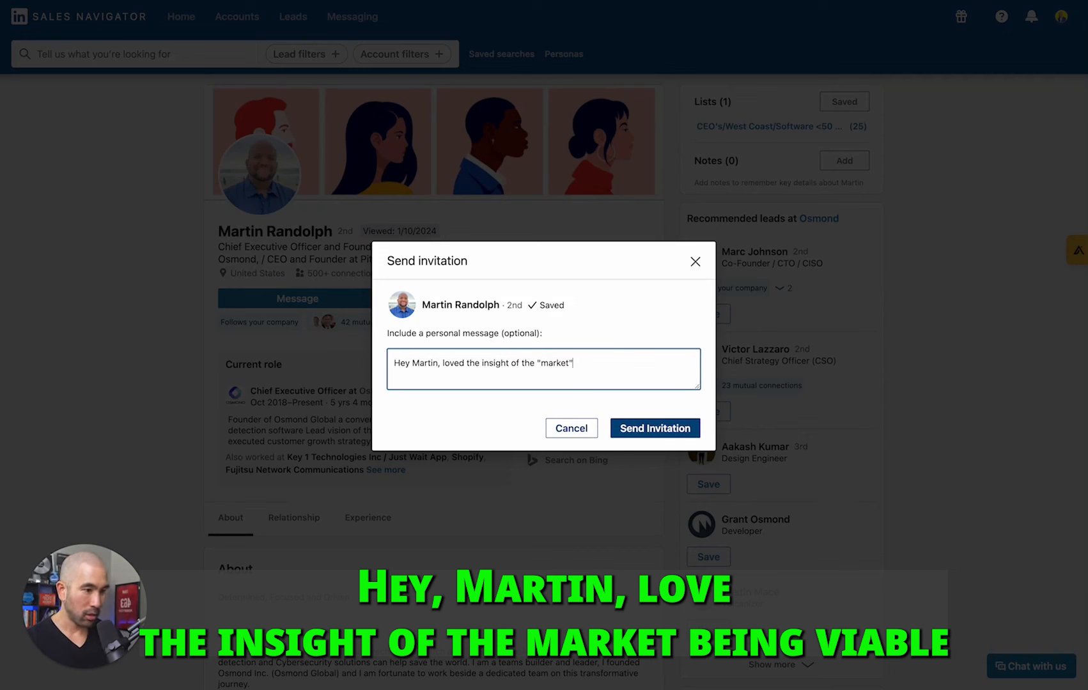
type("g viable fo")
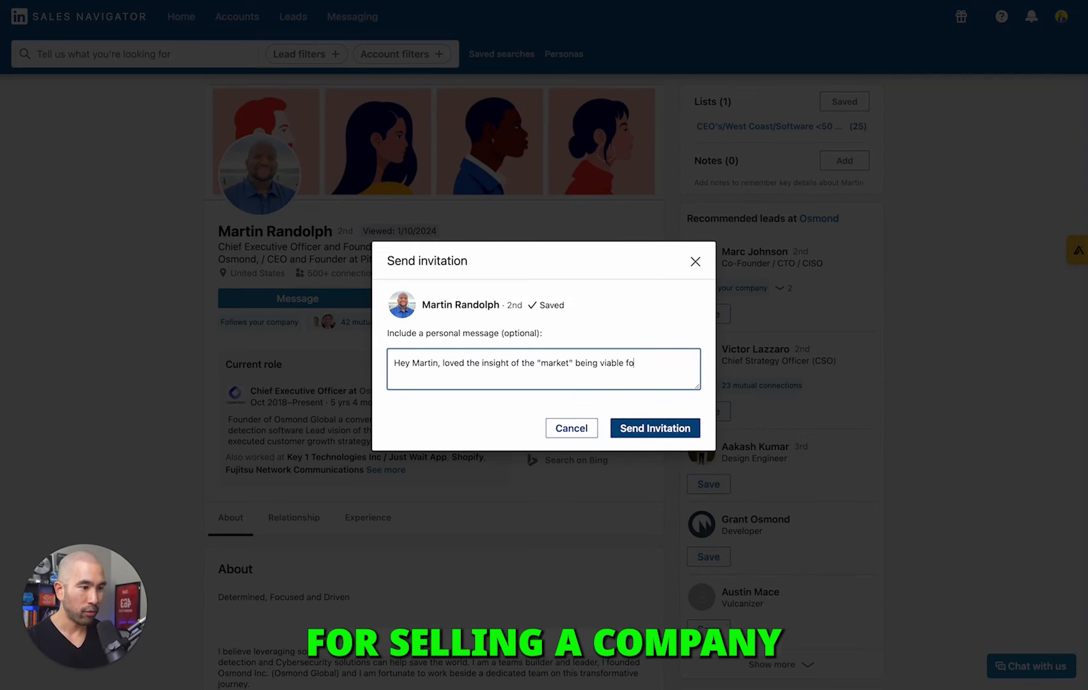
type("r selling a ")
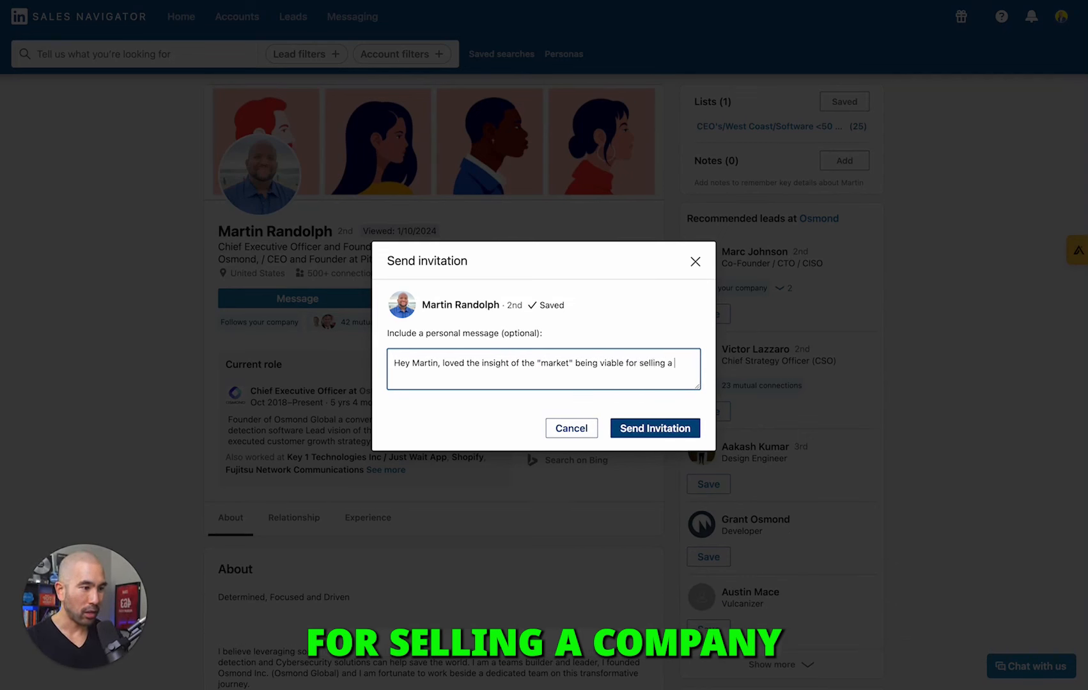
- Complete the invitation message with "company that you reposted a few days back! Hoping to connect!", and close the invitation without sending it
type("company that you reposrt")
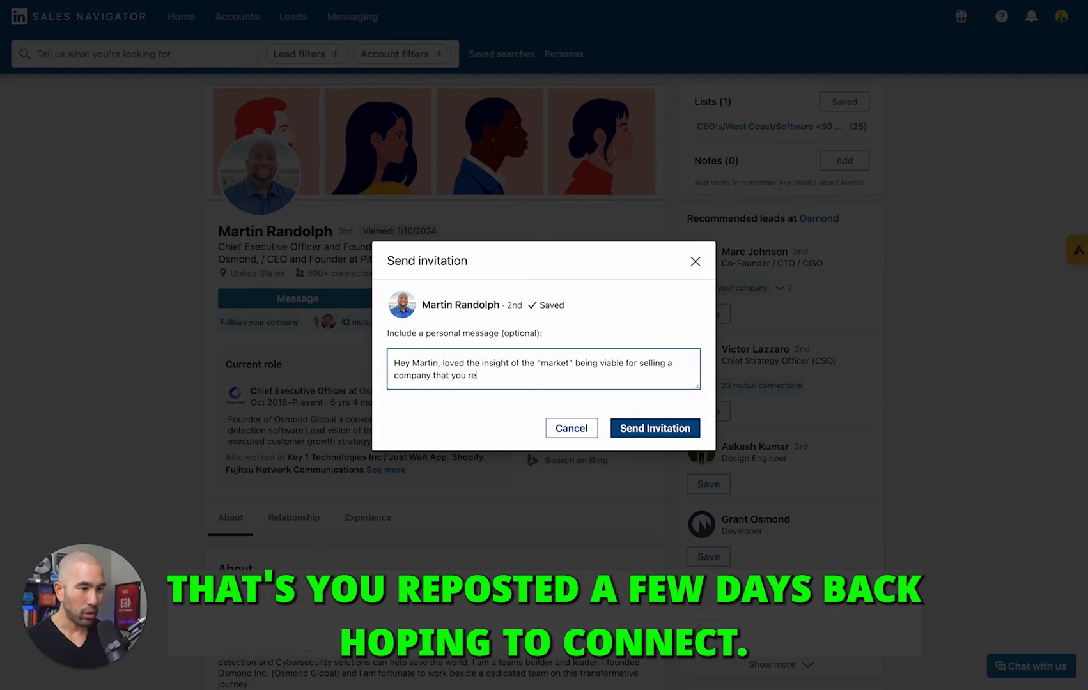
key("BackSpace")
key("BackSpace")
type("ted a few days back! Hope")
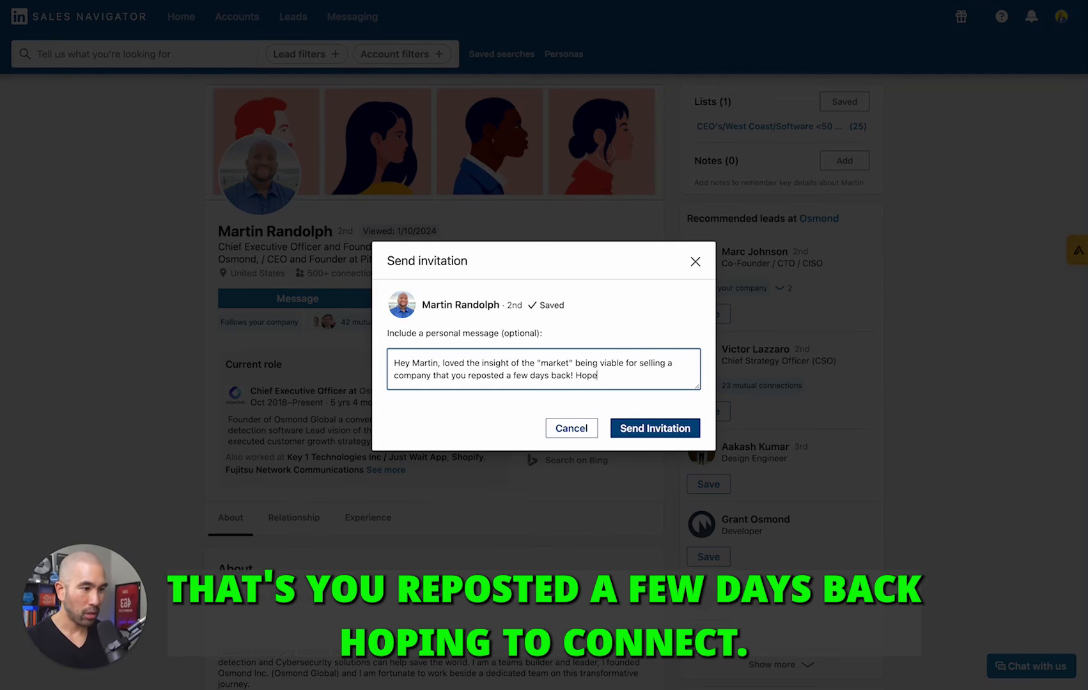
key("BackSpace")
type("ing to connect!")
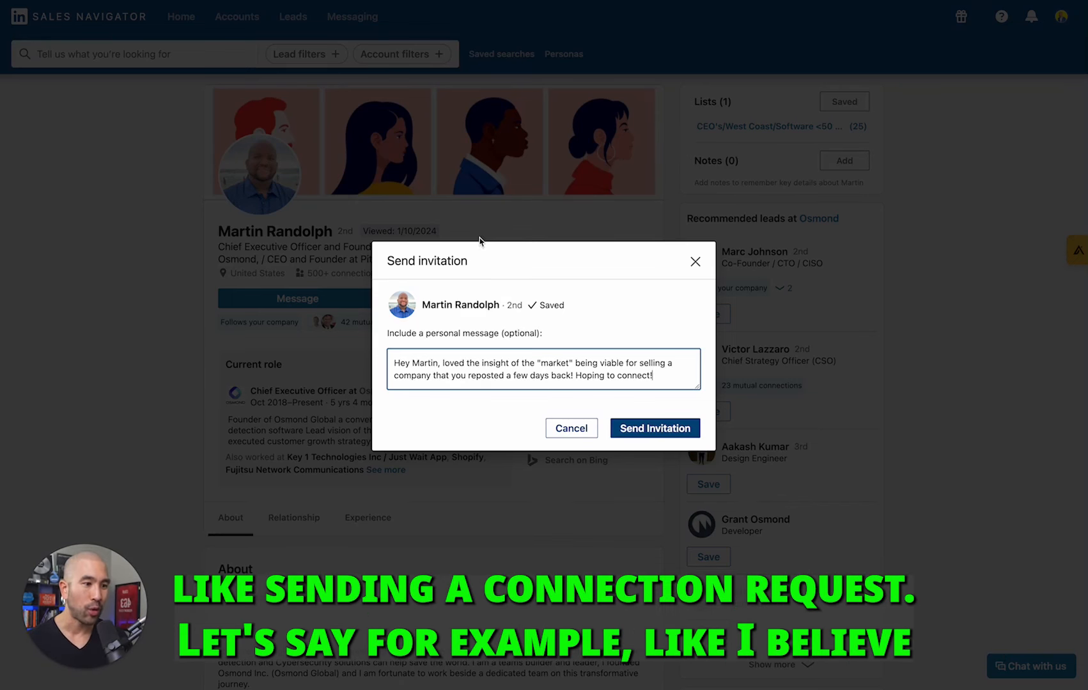
left_click(412, 236)
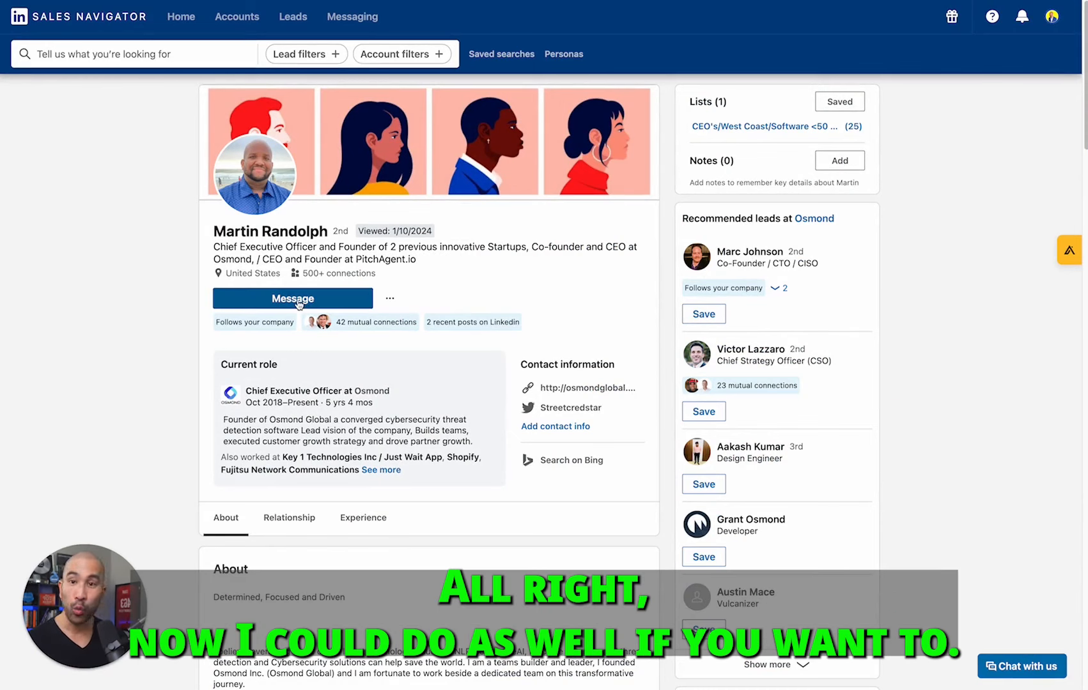
- Examine a blank InMail to the Osmond CEO and close it, and look over the shared connections who could make an introduction
left_click(299, 304)
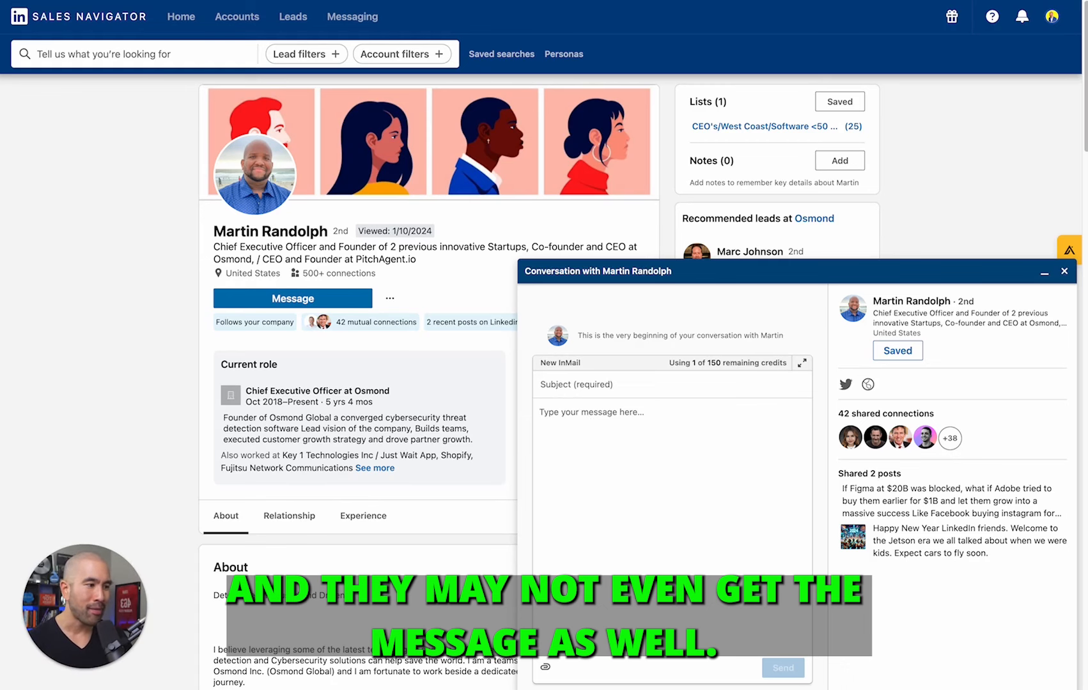
left_click(1065, 272)
scroll(329, 313, "down", 4)
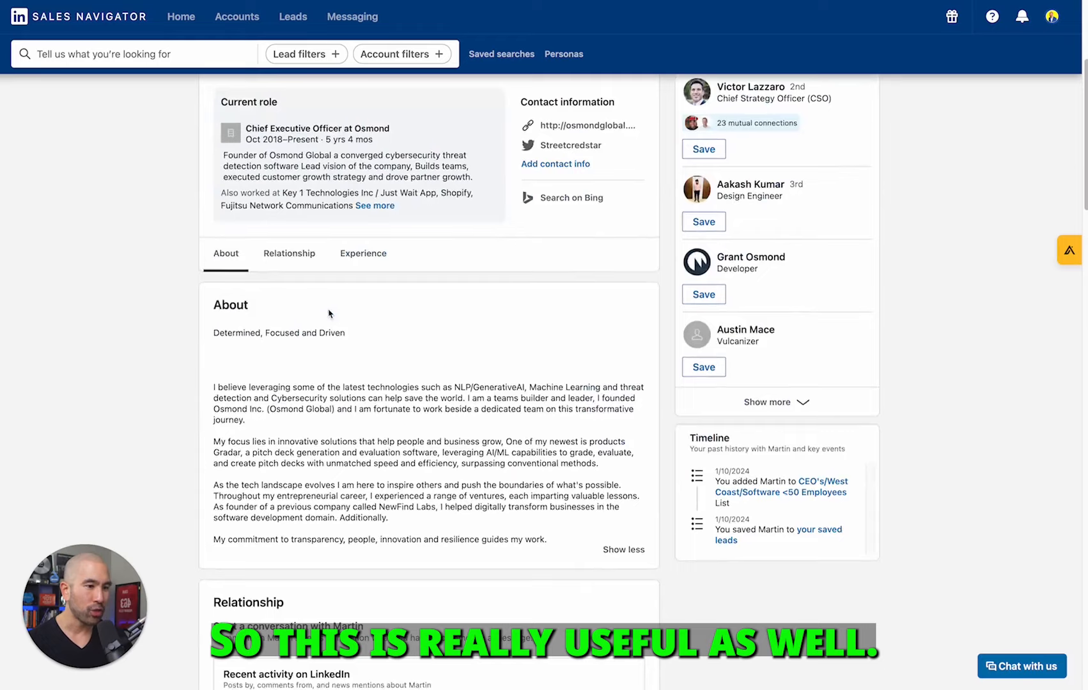
scroll(329, 314, "down", 15)
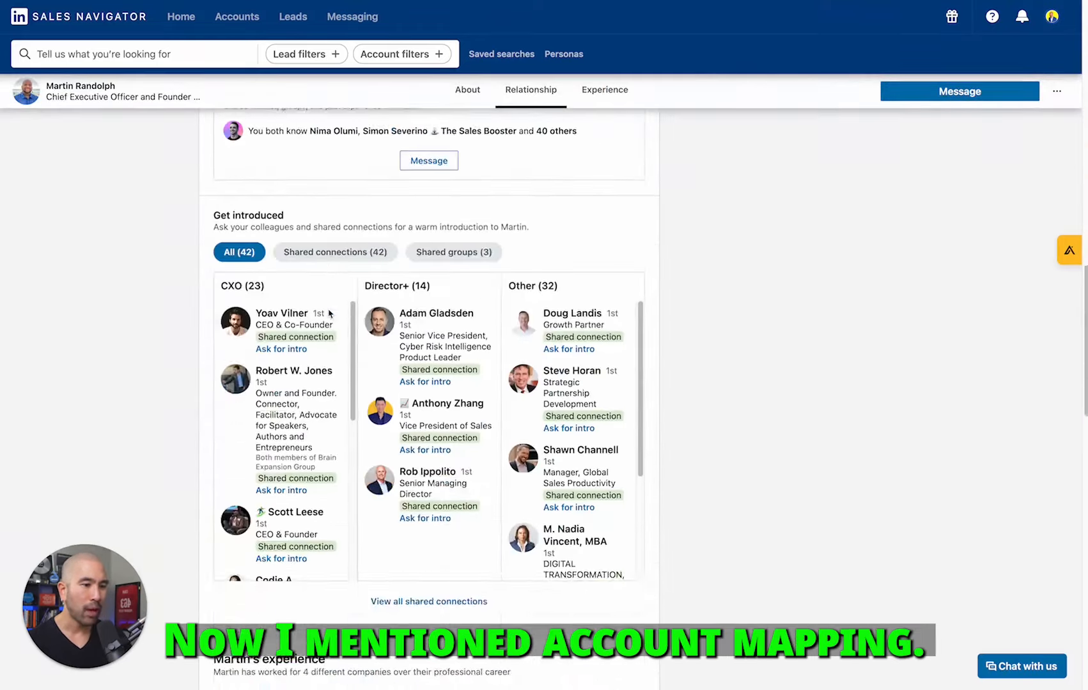
scroll(329, 313, "up", 8)
scroll(381, 283, "down", 9)
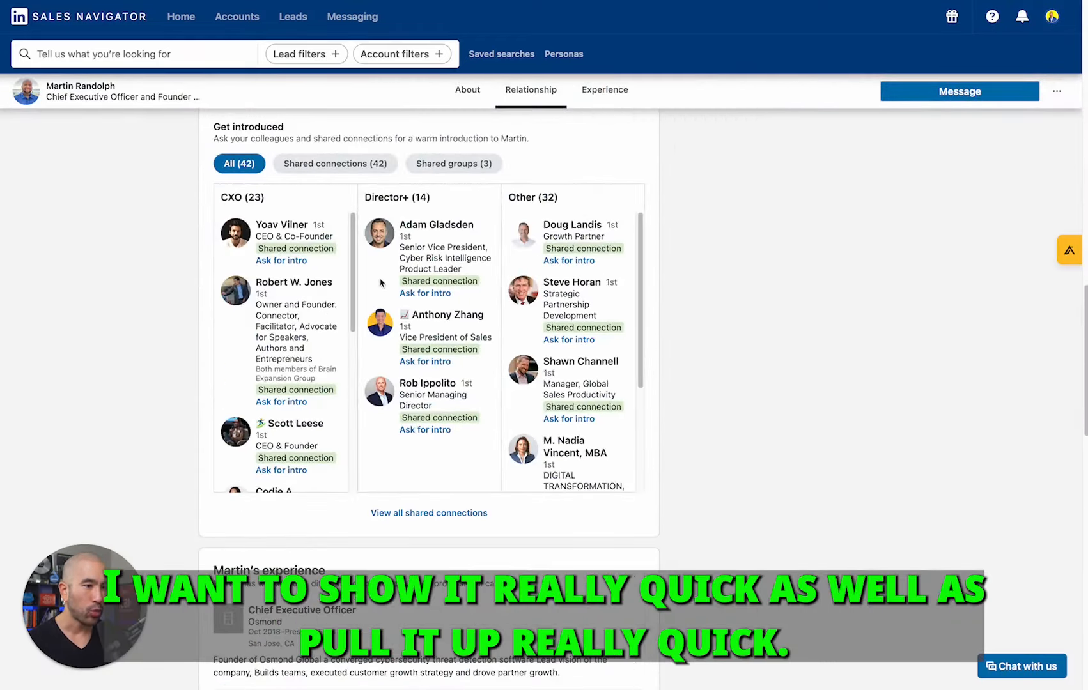
scroll(590, 270, "up", 1)
scroll(586, 268, "down", 2)
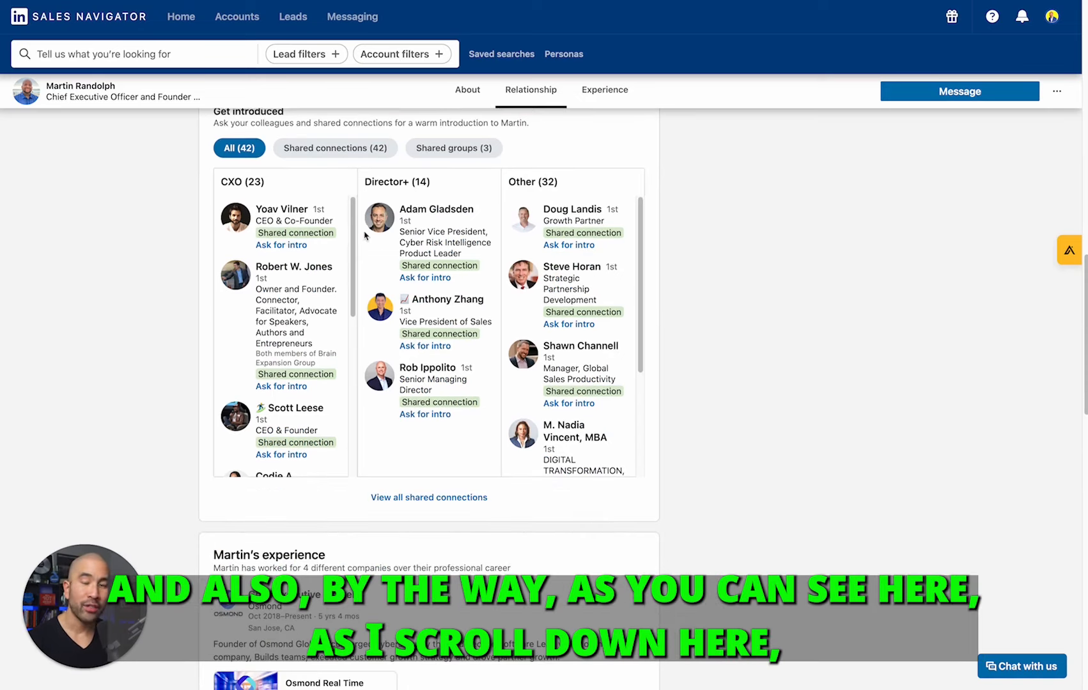
scroll(365, 235, "up", 4)
scroll(384, 239, "down", 4)
- Review the conversation starters in the CEO's Relationship section: recent activity, what is shared in common, and possible introductions
scroll(400, 244, "up", 10)
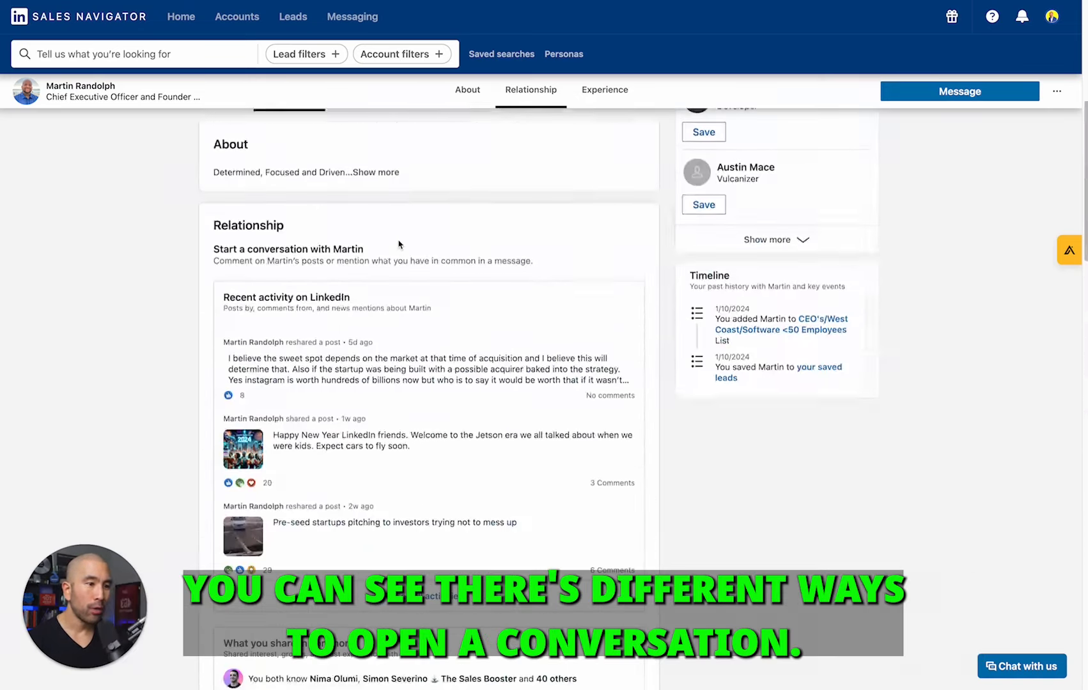
scroll(399, 245, "up", 2)
scroll(401, 250, "down", 1)
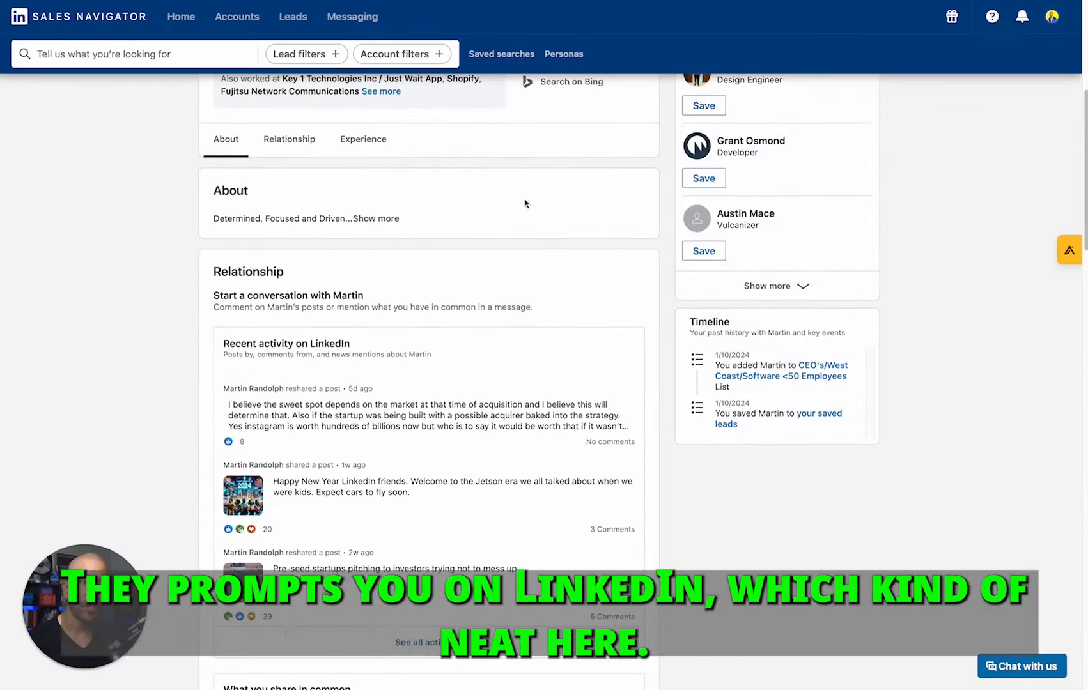
scroll(460, 223, "down", 1)
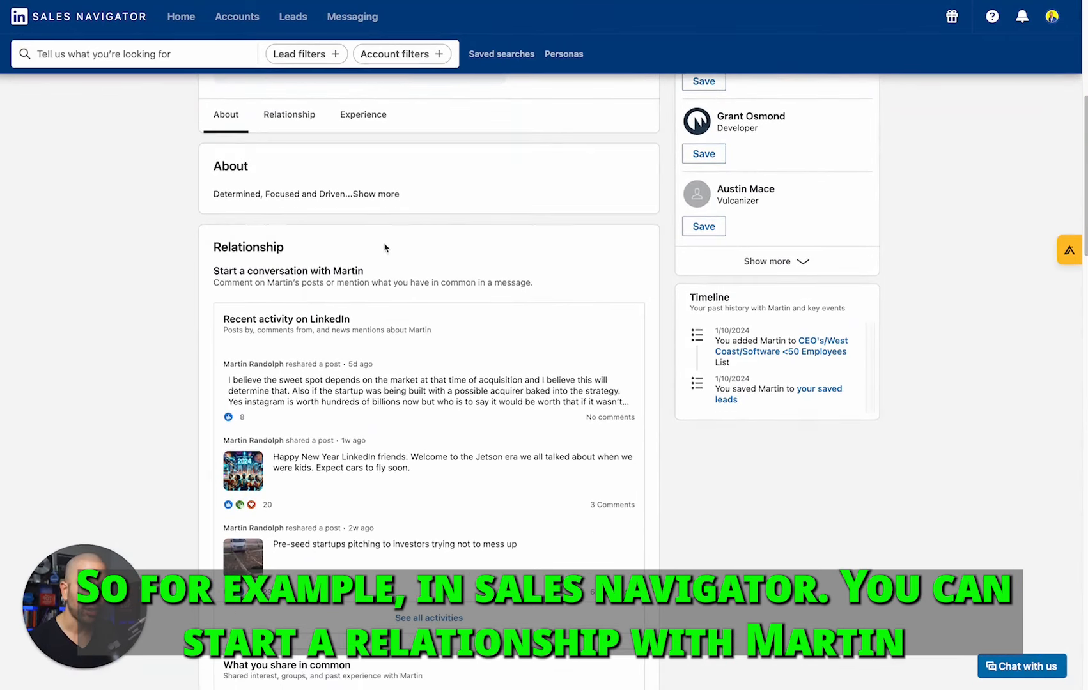
scroll(419, 217, "down", 1)
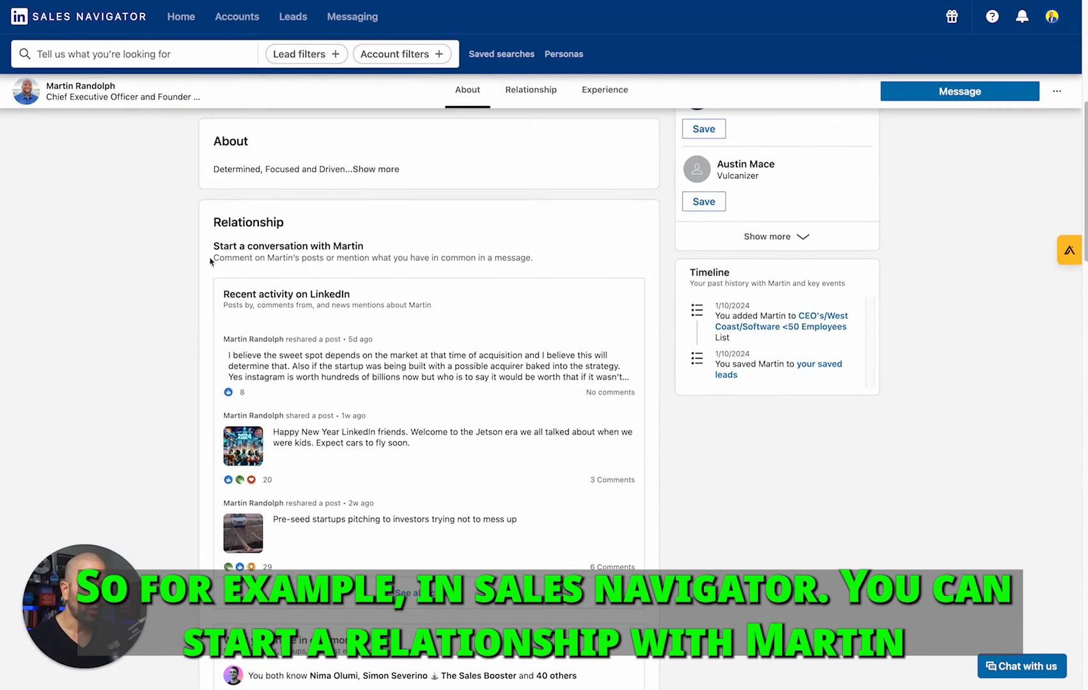
scroll(320, 253, "down", 5)
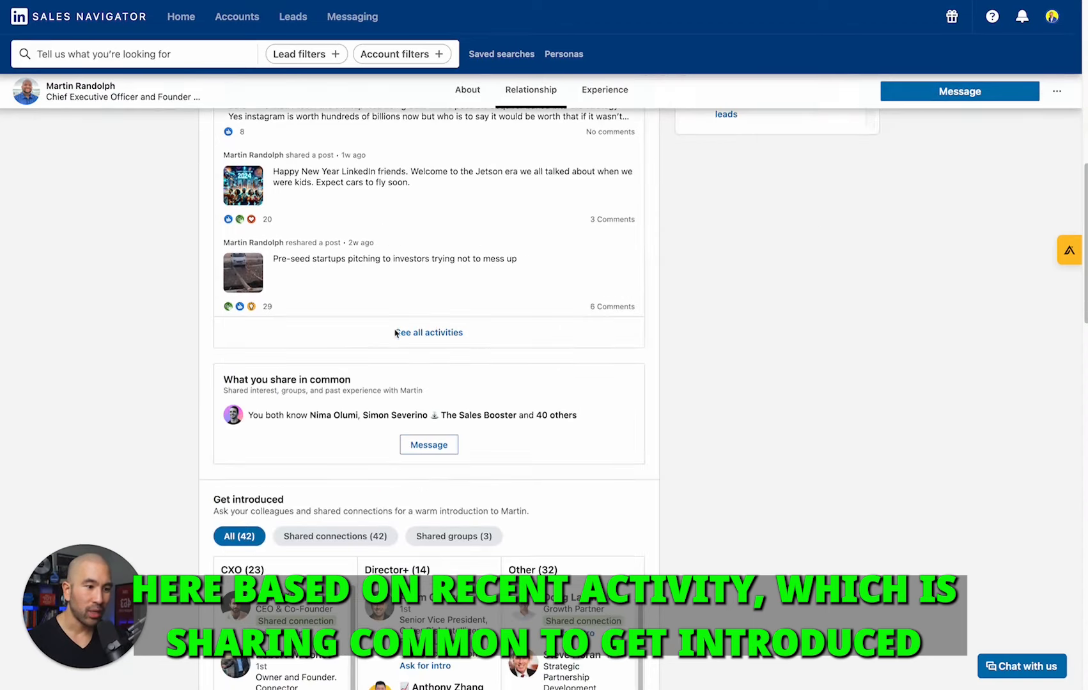
scroll(376, 364, "down", 6)
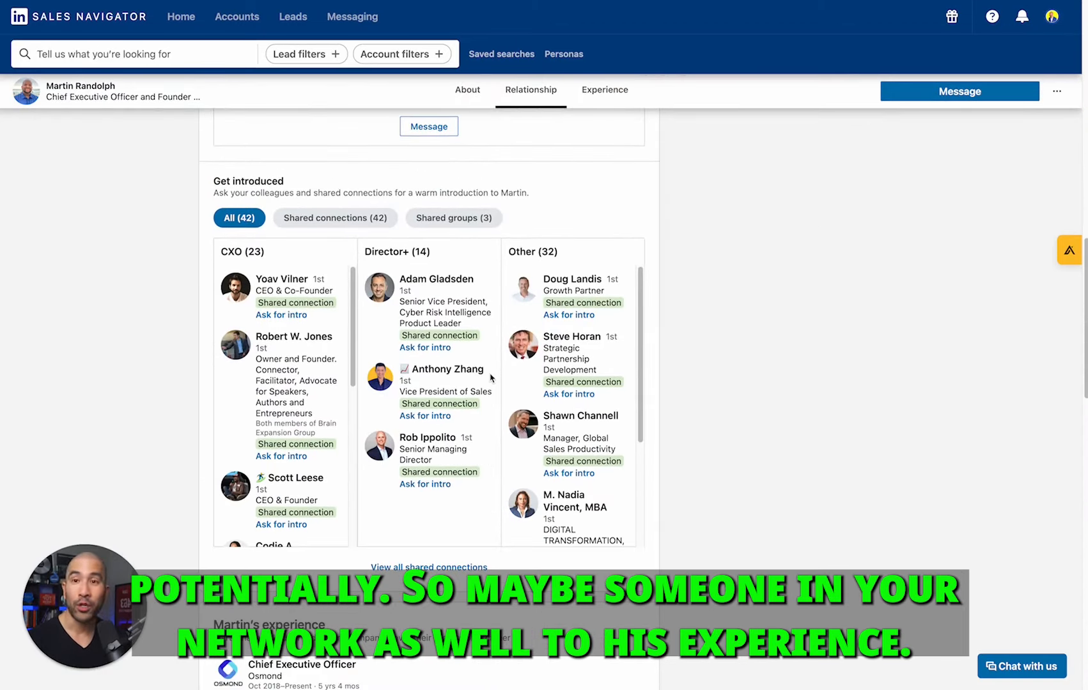
scroll(491, 378, "down", 5)
scroll(450, 366, "down", 4)
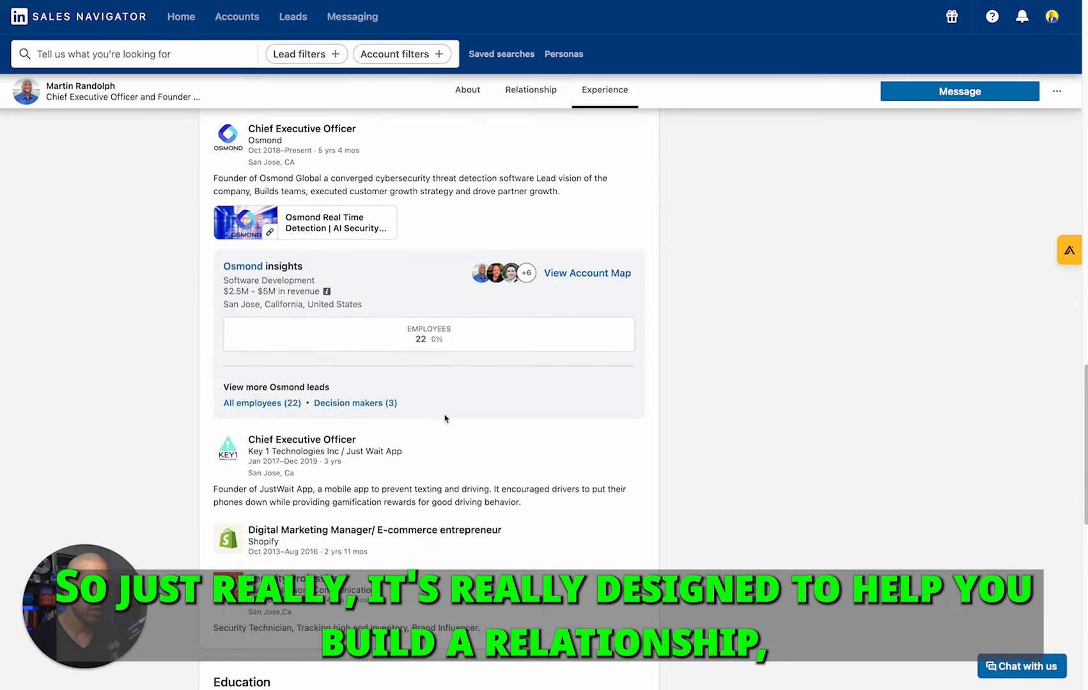
scroll(442, 394, "down", 4)
scroll(441, 394, "up", 4)
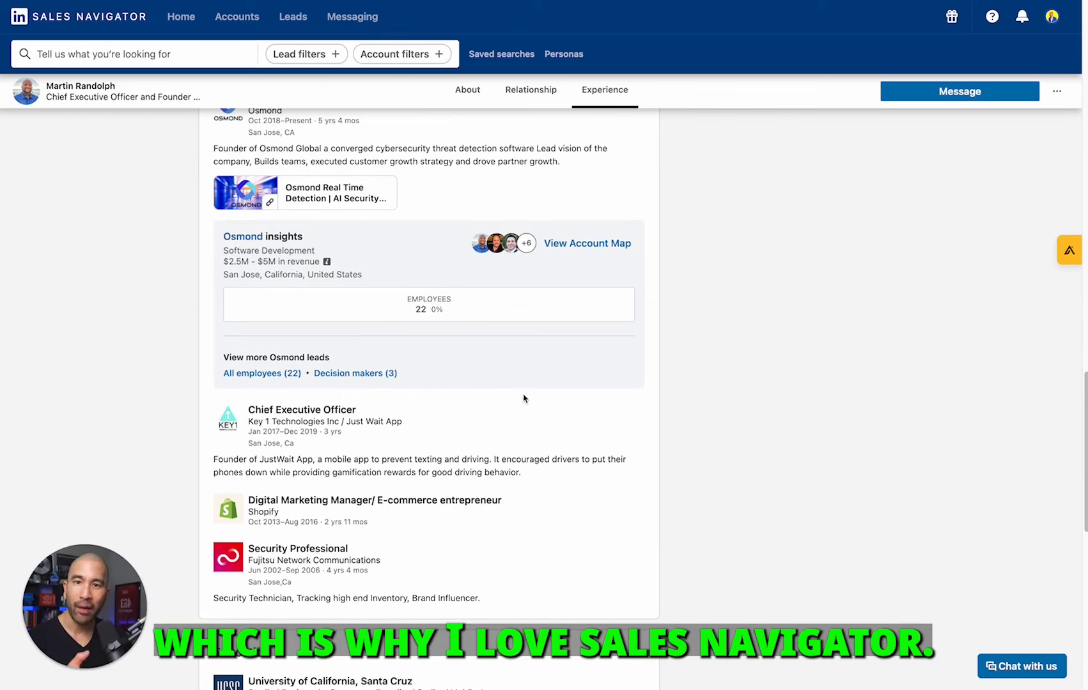
scroll(665, 390, "up", 2)
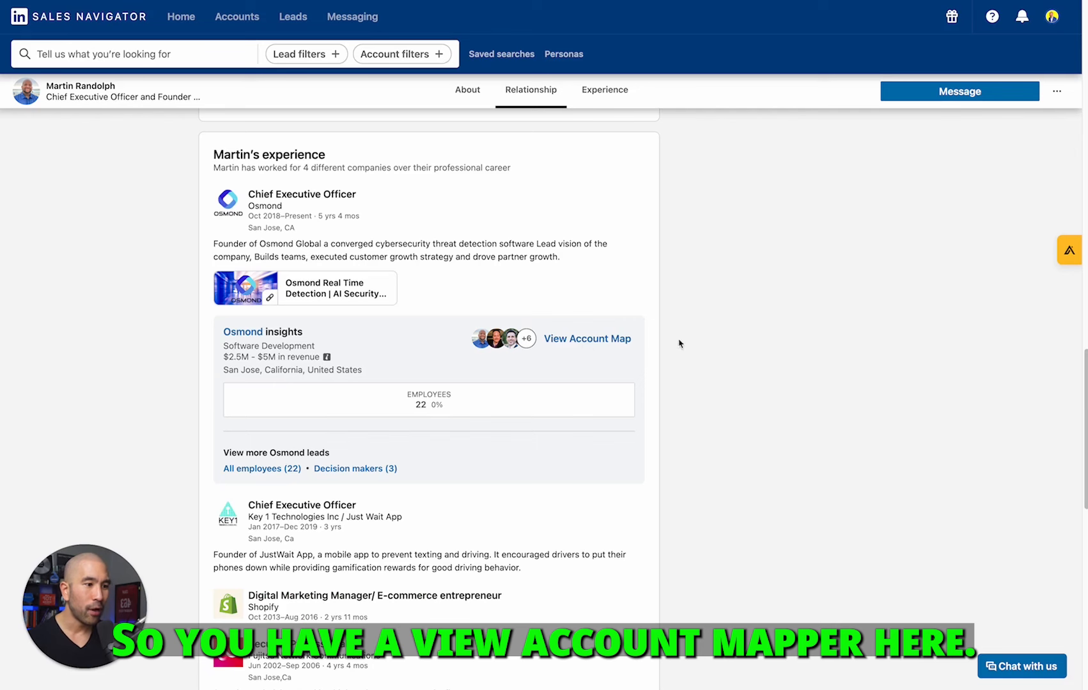
left_click(595, 340)
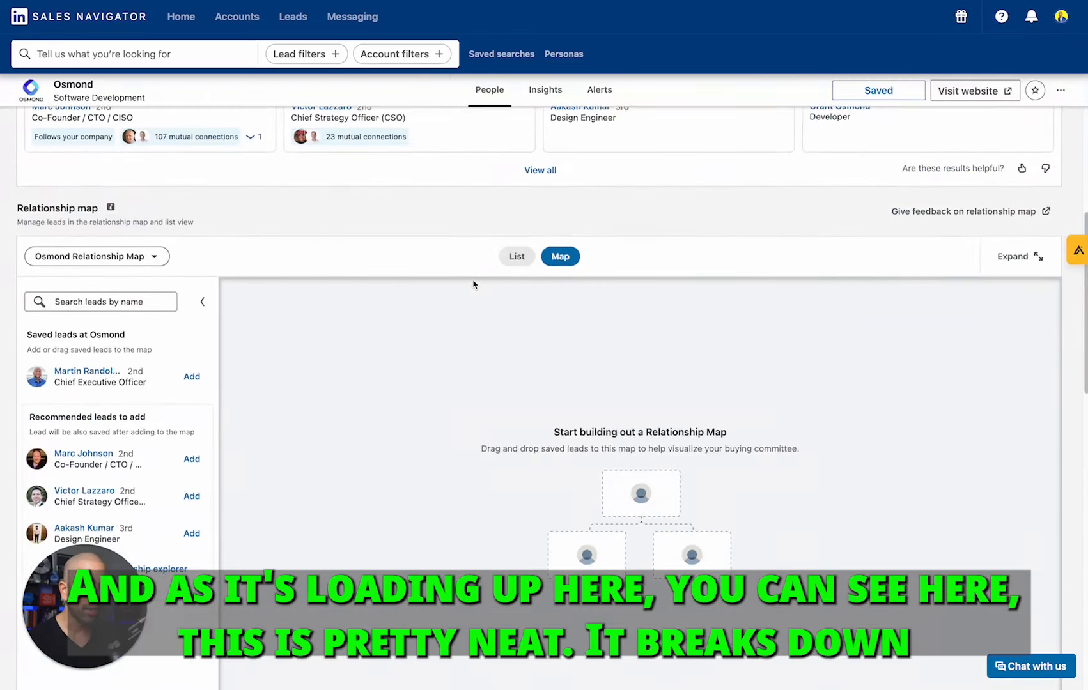
- Add Osmond's Chief Executive Officer to the account's relationship map and assign the Decision maker role
scroll(473, 285, "up", 7)
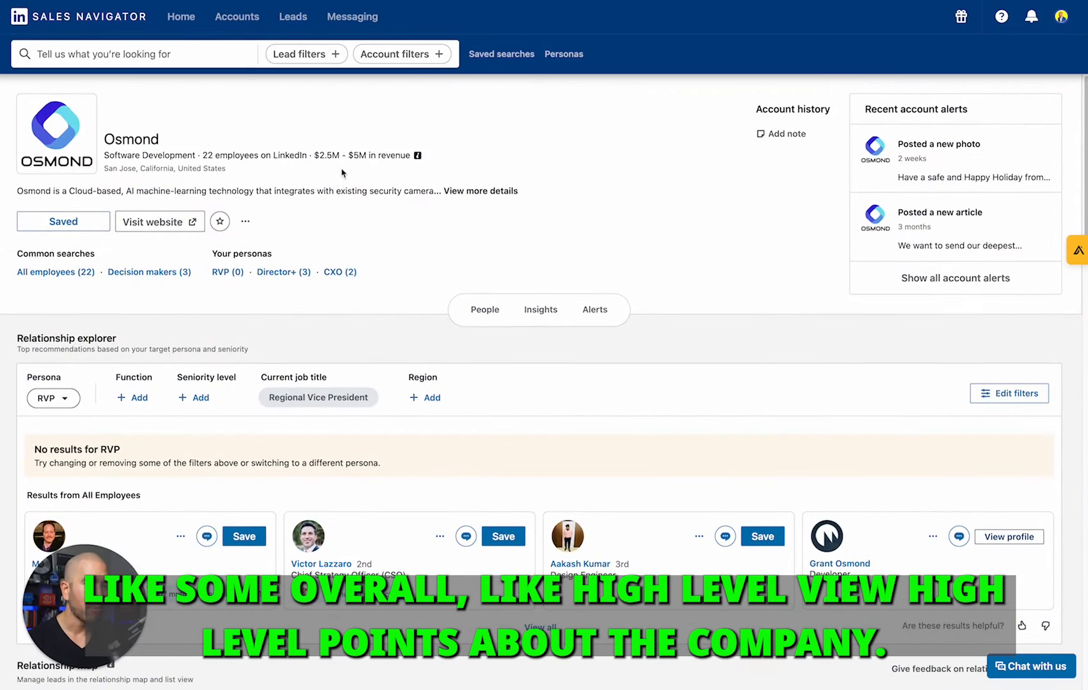
scroll(353, 183, "down", 3)
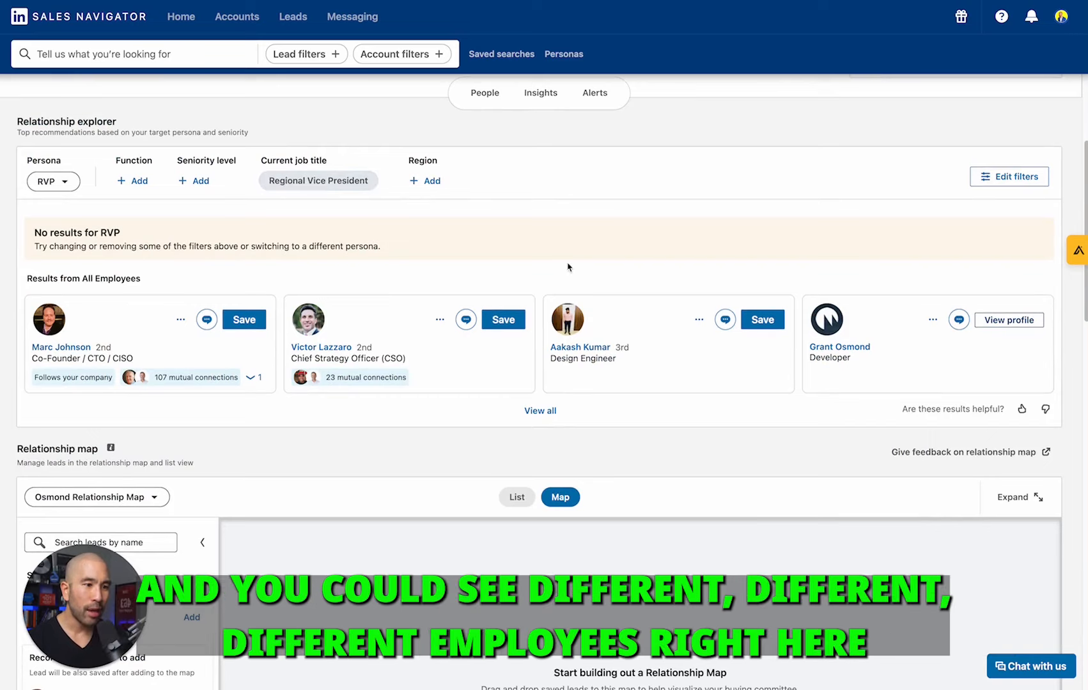
scroll(567, 267, "down", 2)
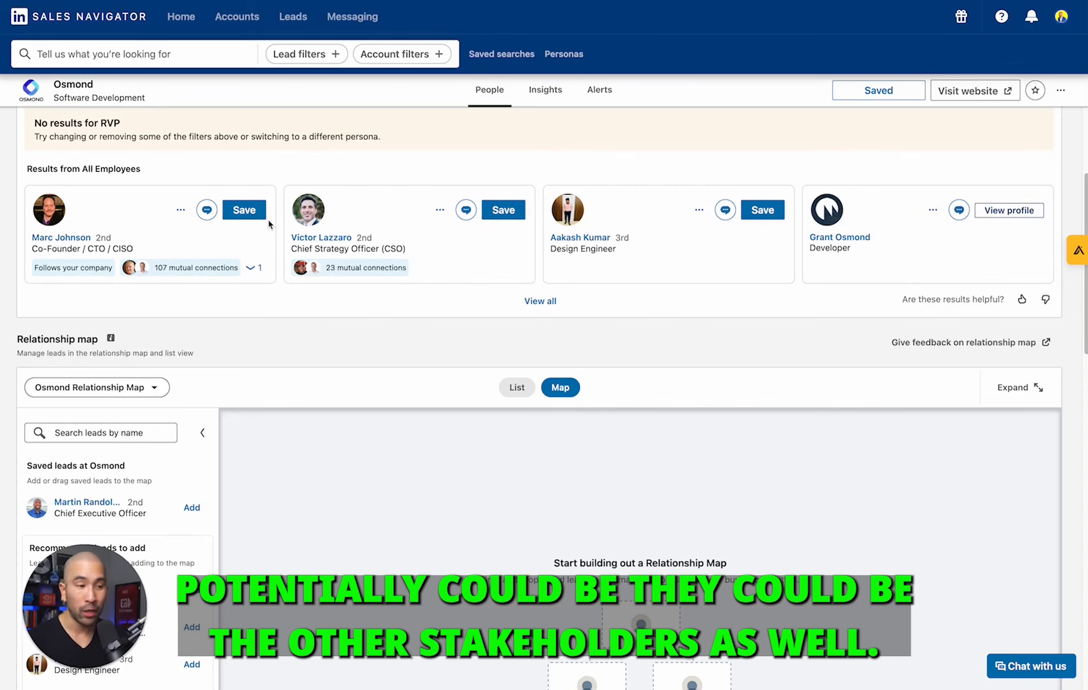
scroll(269, 224, "down", 3)
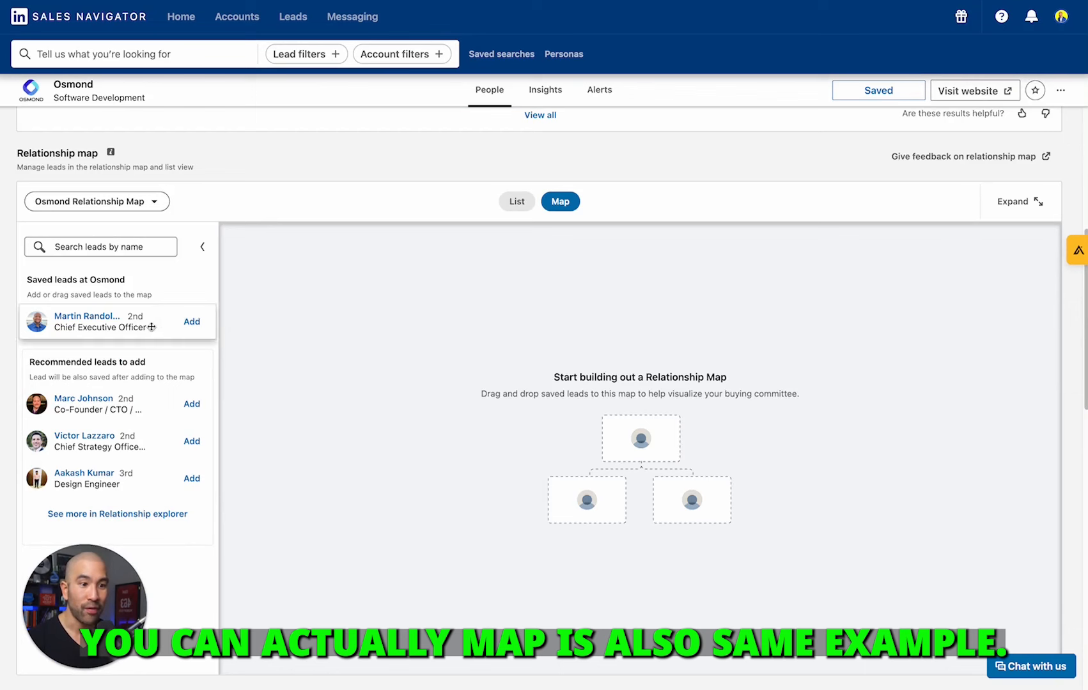
left_click_drag(78, 324, 639, 440)
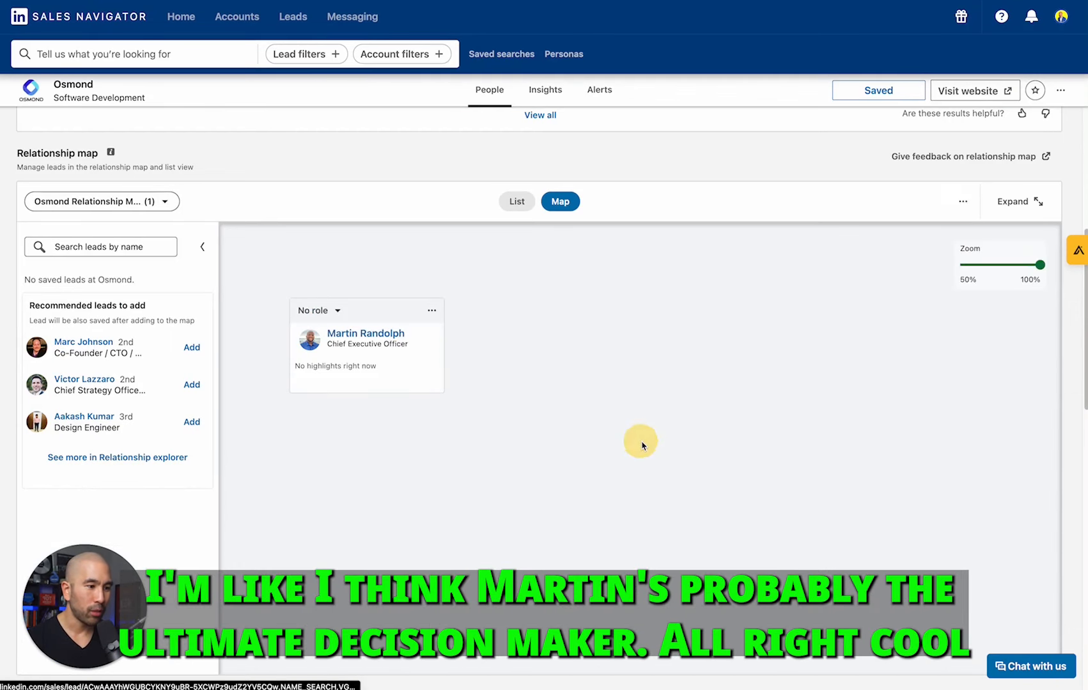
left_click(335, 310)
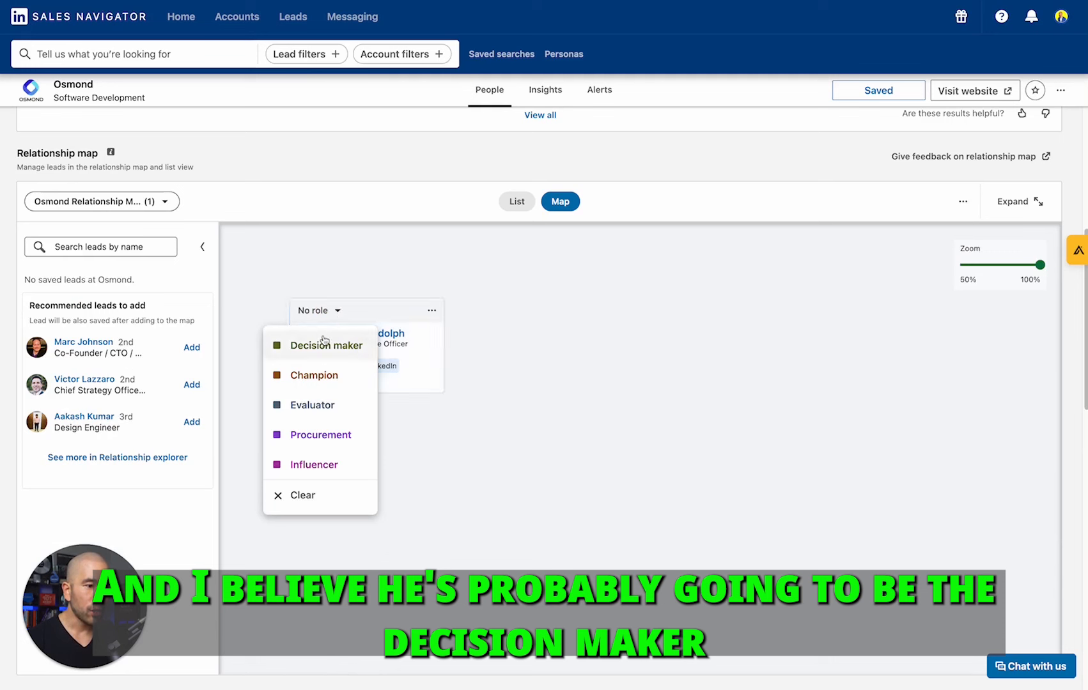
left_click(307, 346)
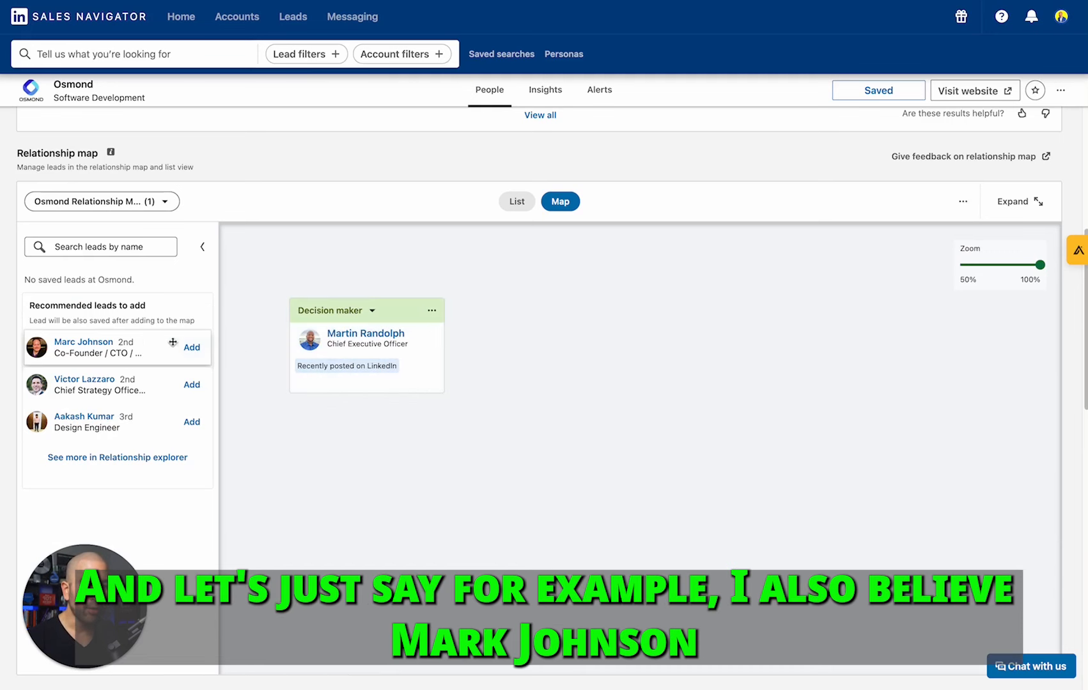
- Add the Co-Founder / CTO / CISO and the Chief Strategy Officer to the relationship map beneath the CEO
left_click_drag(89, 349, 364, 409)
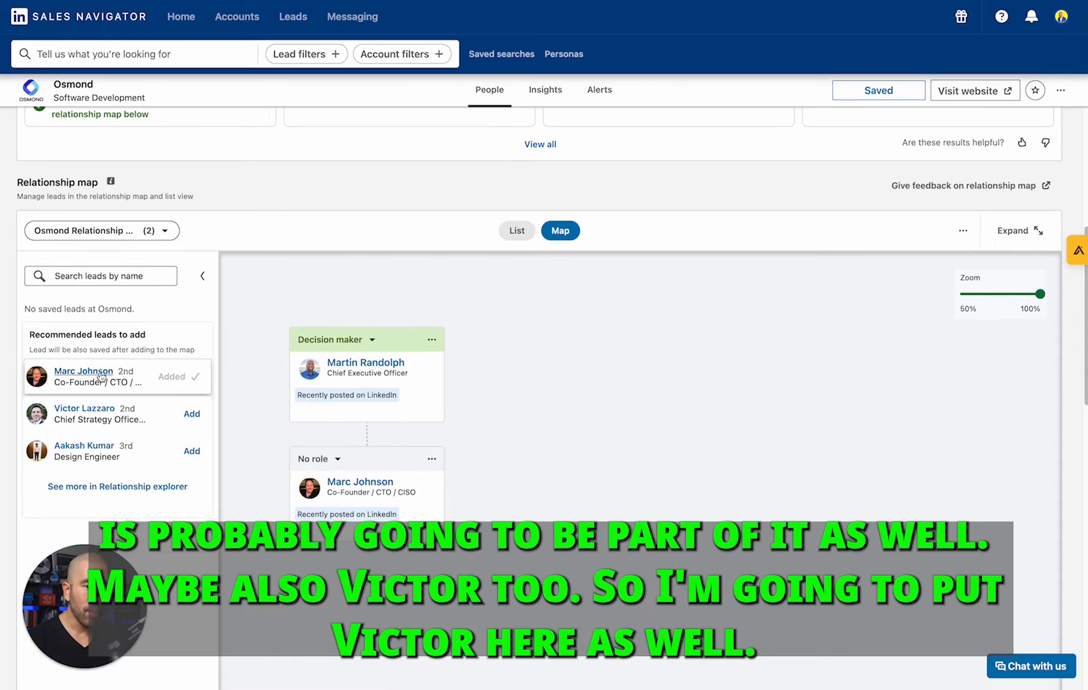
left_click_drag(167, 415, 470, 486)
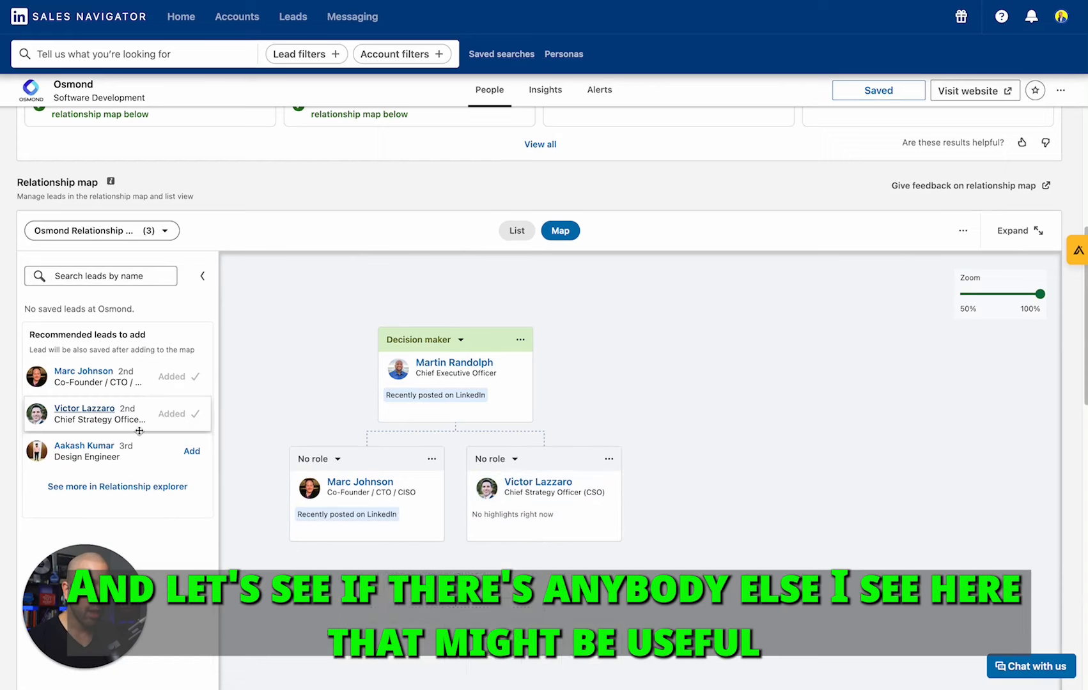
- Look through all Osmond employees for other possible stakeholders, and return to the account's relationship map
scroll(142, 430, "up", 5)
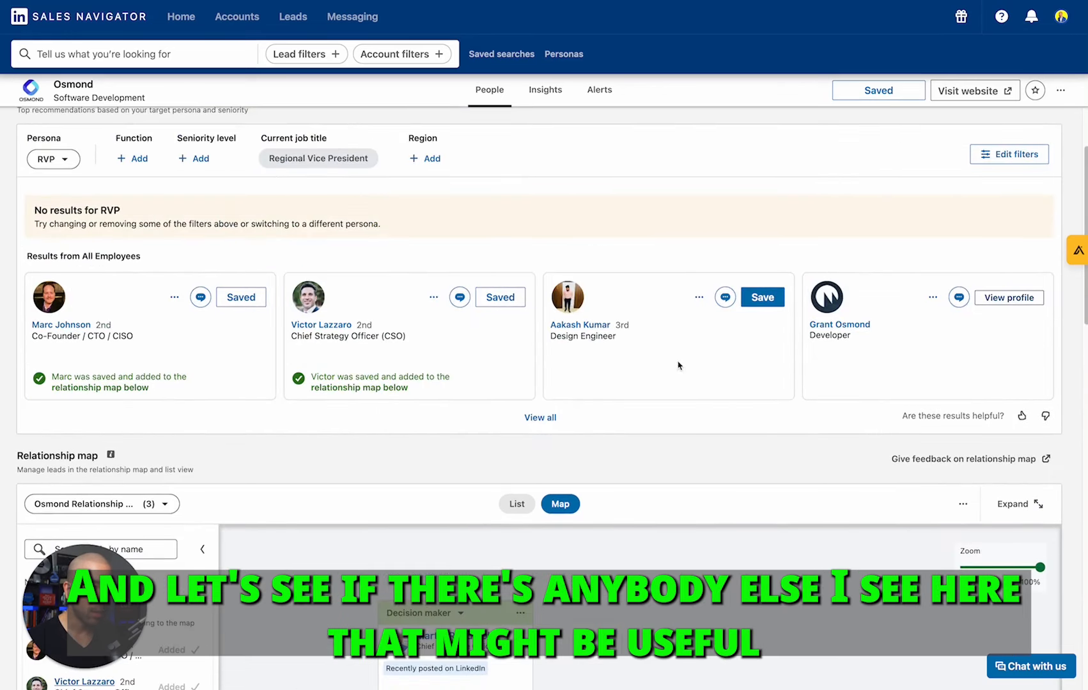
left_click(533, 418)
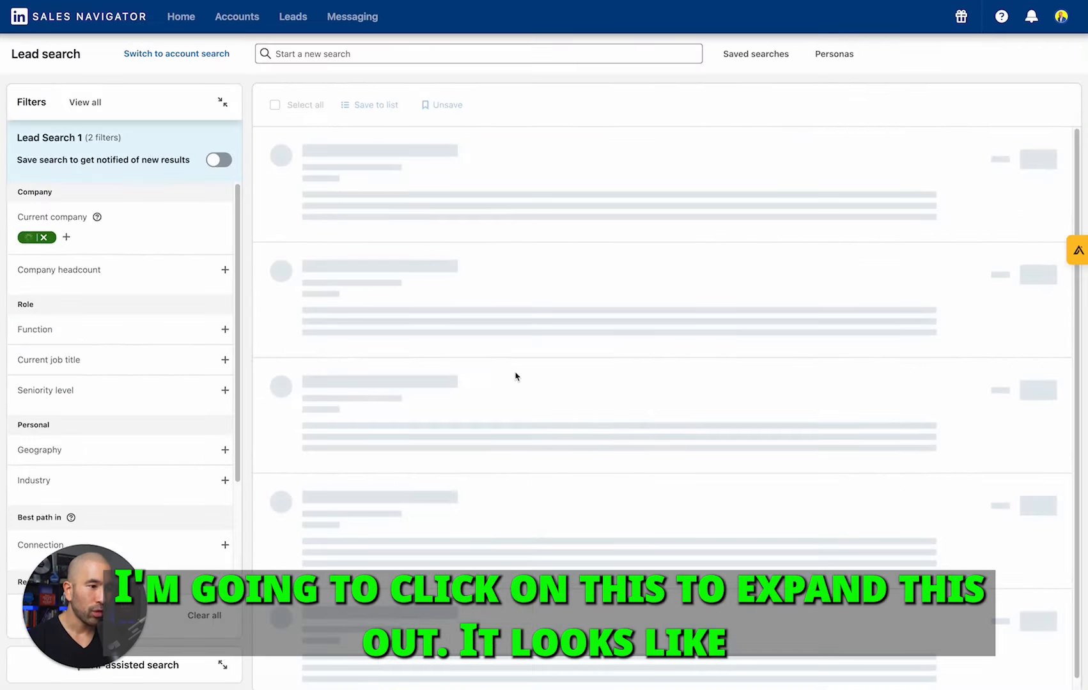
scroll(516, 303, "down", 5)
scroll(517, 303, "down", 5)
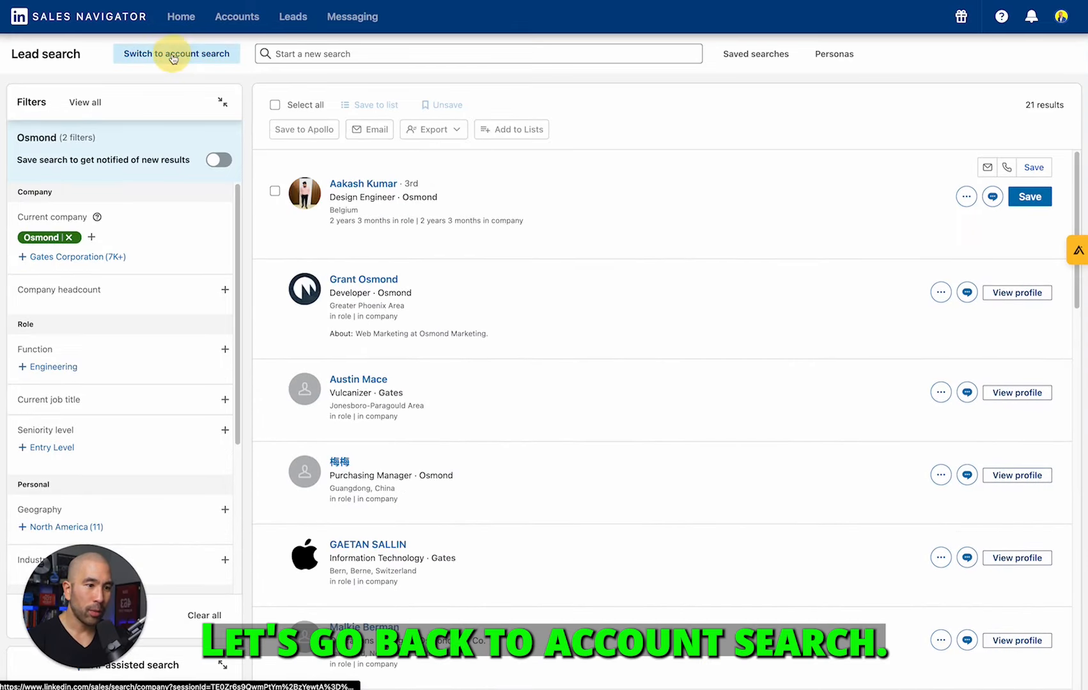
left_click(172, 56)
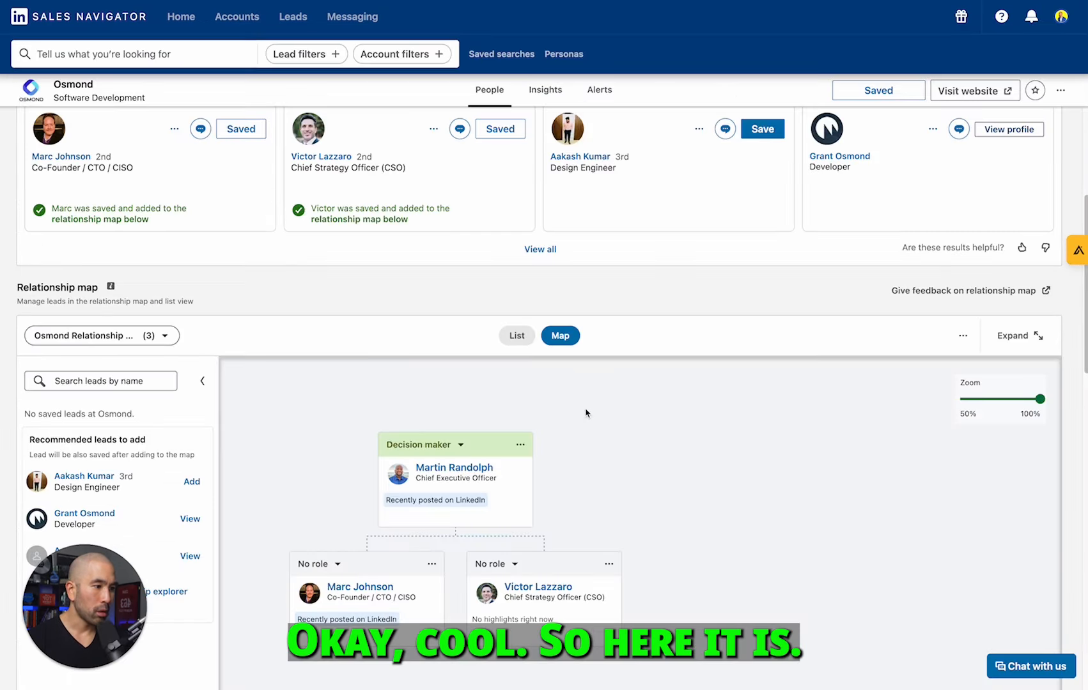
- Assign the Influencer role to the Co-Founder / CTO / CISO and the Procurement role to the Chief Strategy Officer
scroll(586, 412, "down", 5)
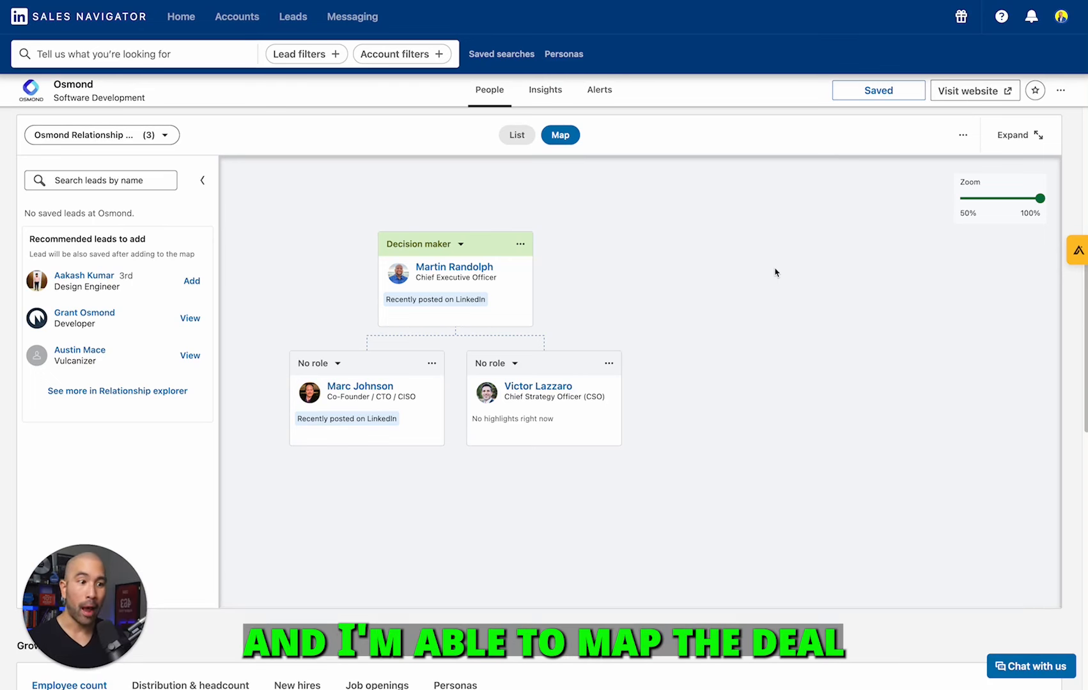
left_click(323, 364)
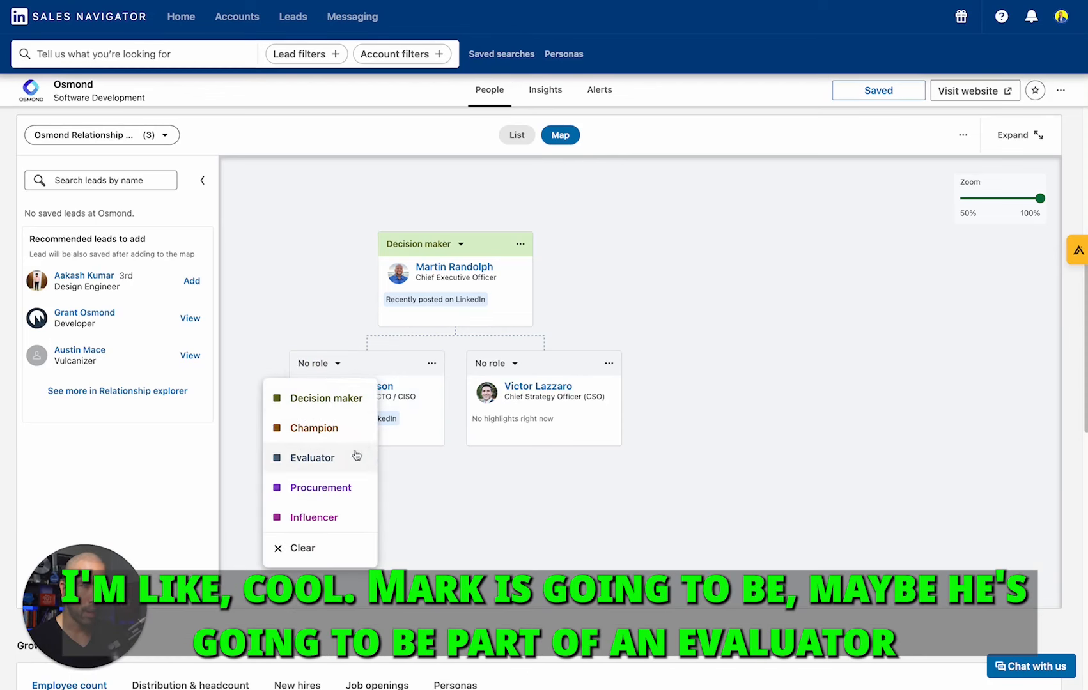
left_click(326, 465)
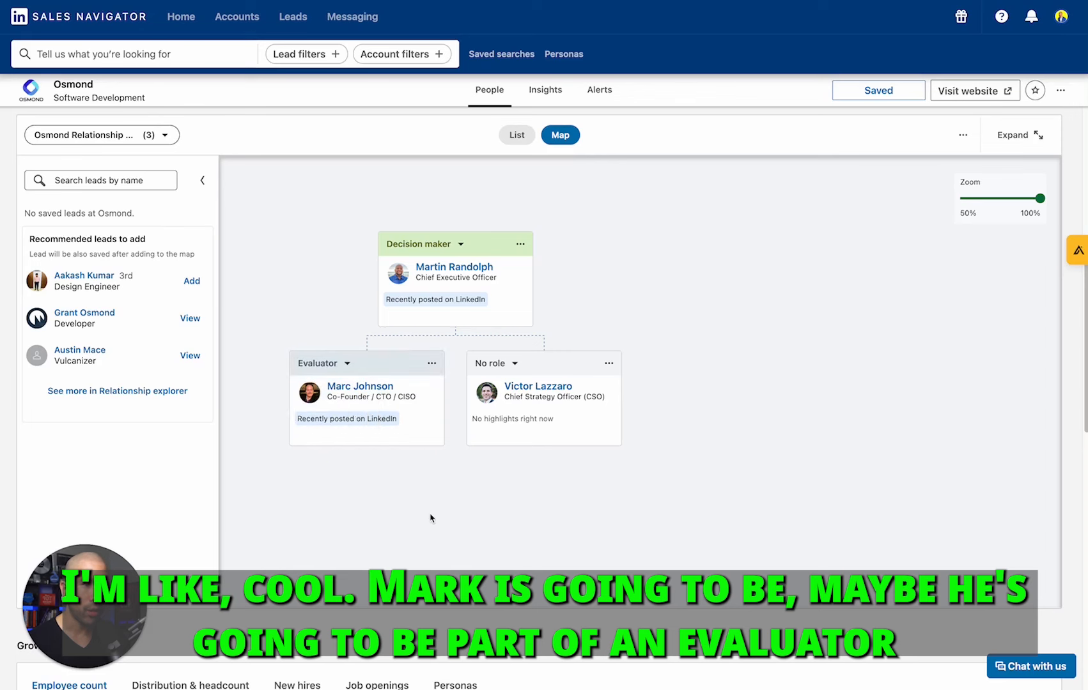
left_click(332, 364)
left_click(326, 517)
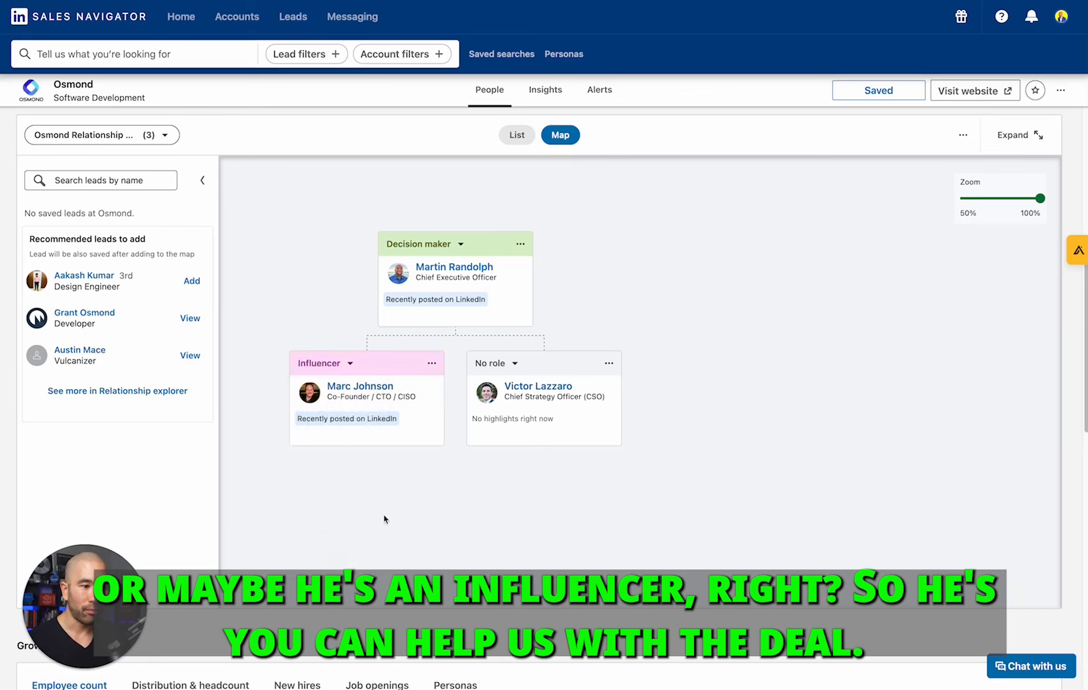
left_click(489, 364)
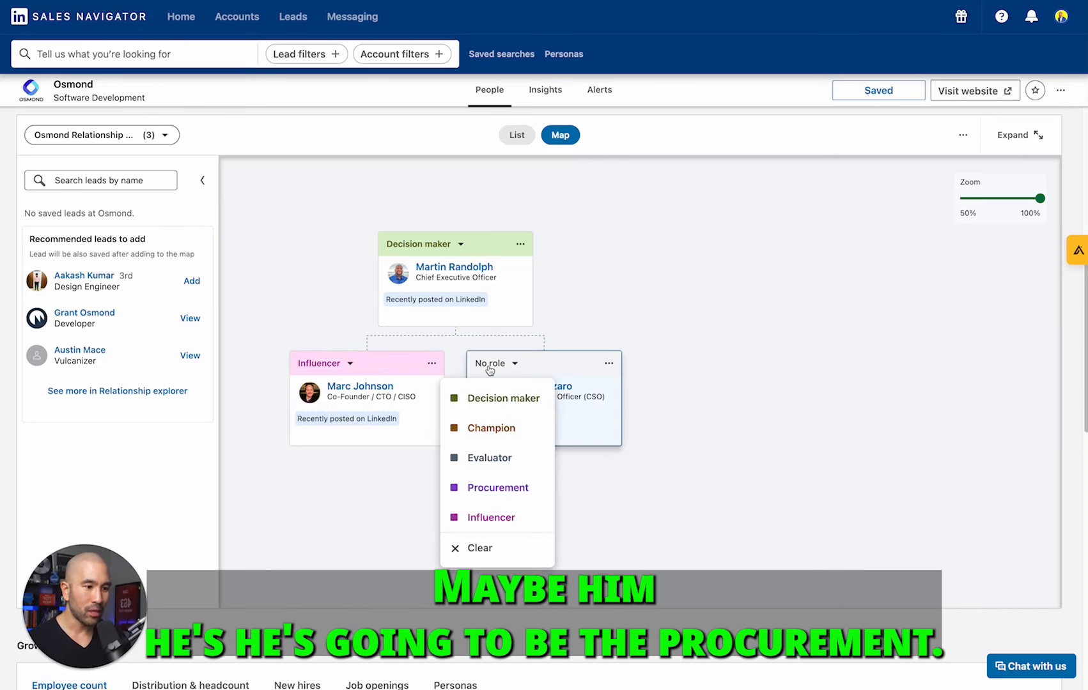
left_click(484, 486)
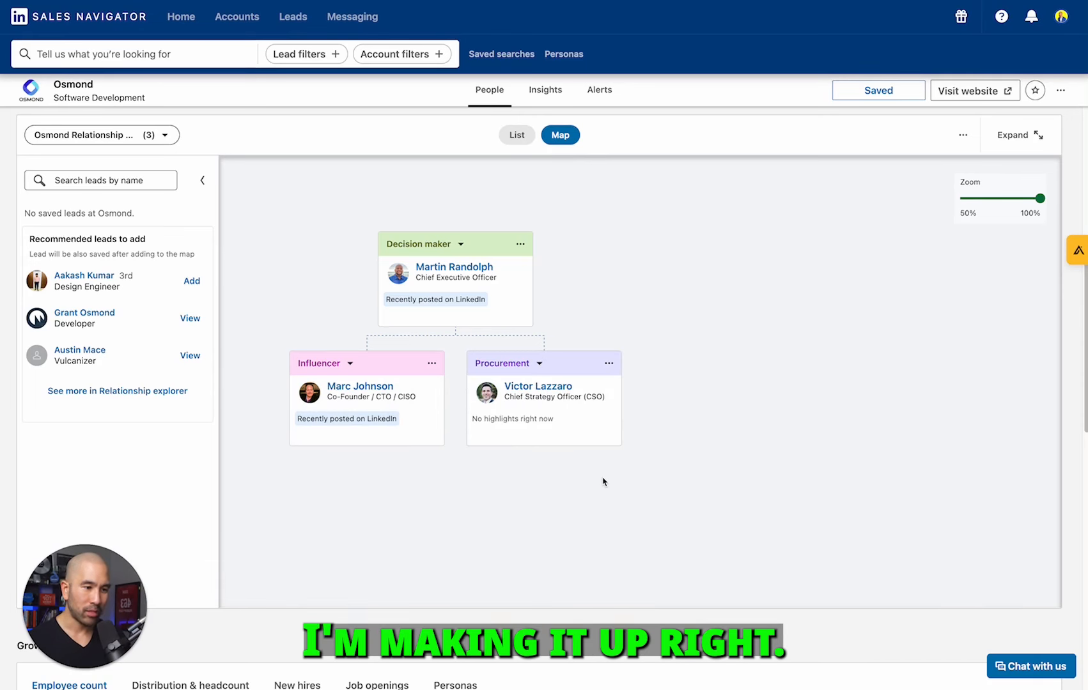
- Examine the contact information on the Osmond CEO's profile, close it, and skim the rest of the profile
scroll(670, 549, "up", 1)
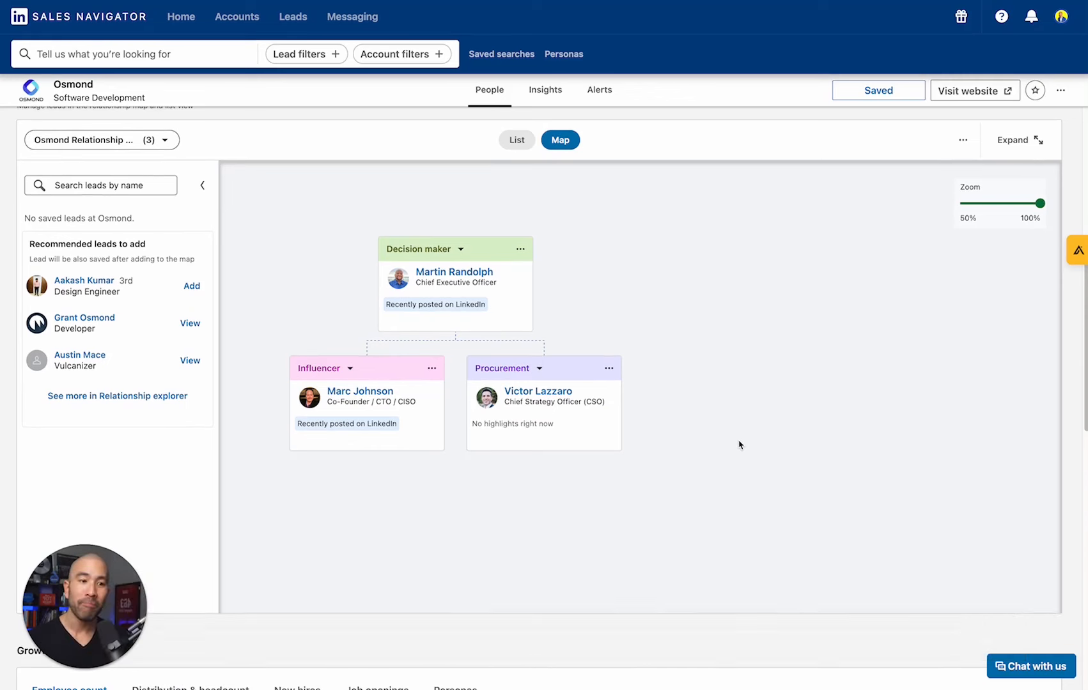
scroll(741, 442, "up", 1)
scroll(760, 439, "up", 4)
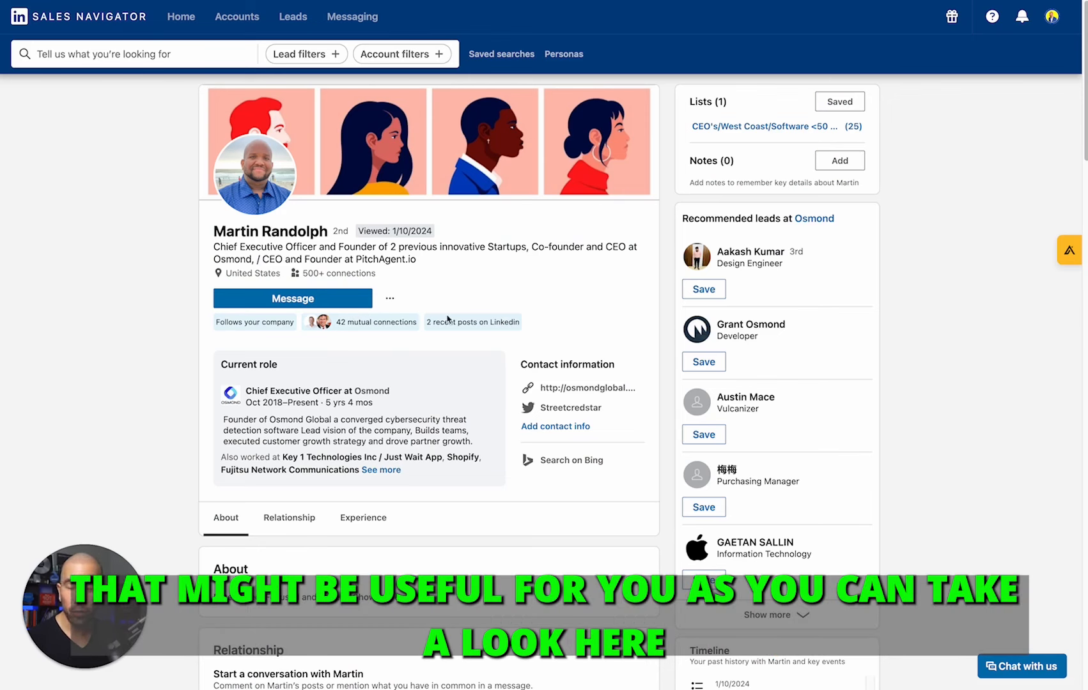
left_click(555, 426)
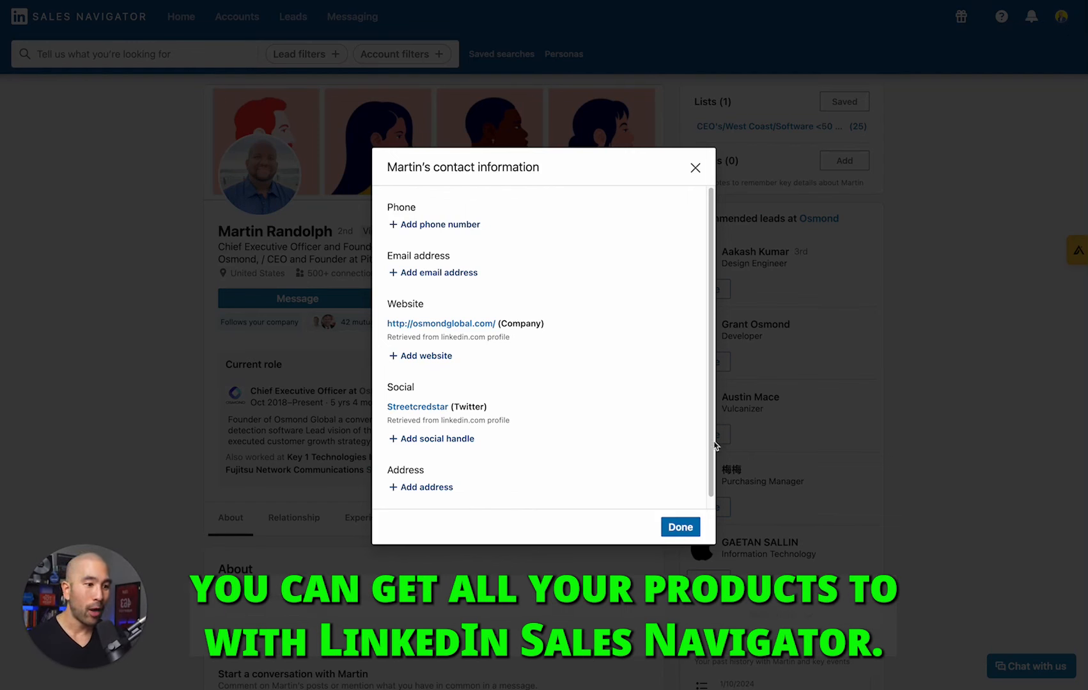
left_click(682, 528)
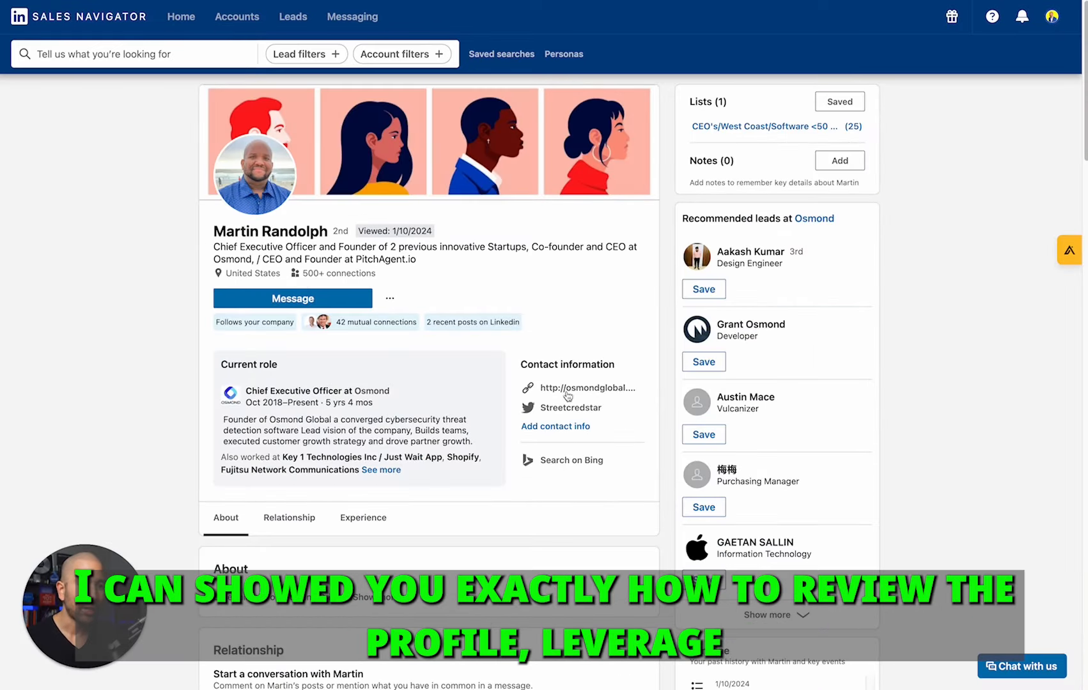
scroll(567, 395, "down", 10)
scroll(524, 369, "up", 7)
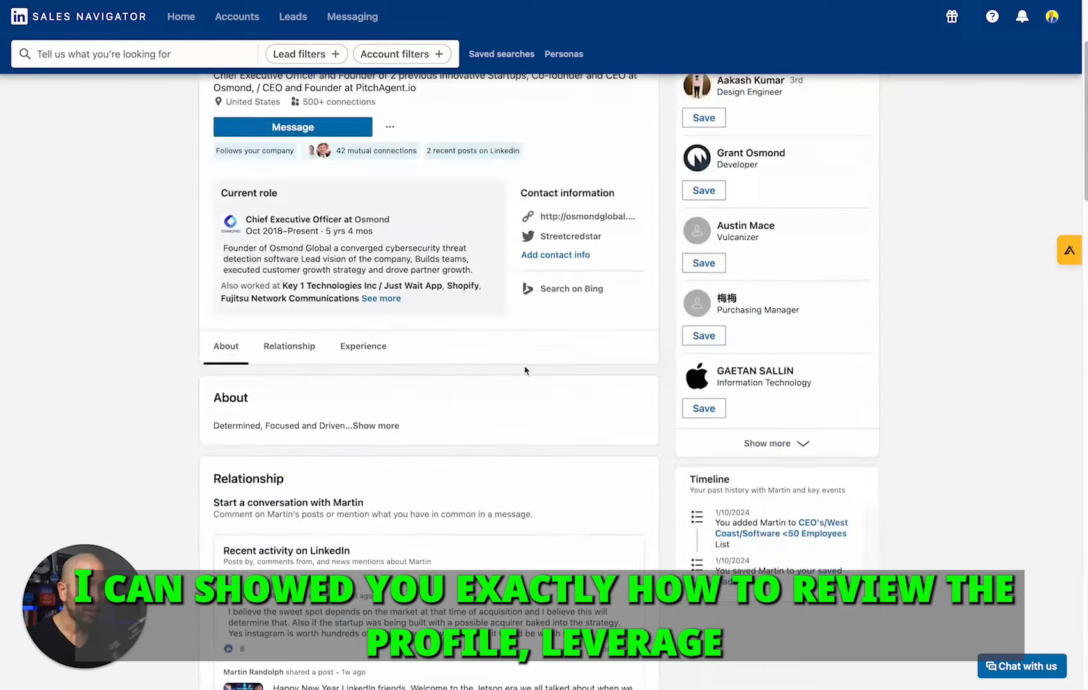
scroll(524, 370, "up", 3)
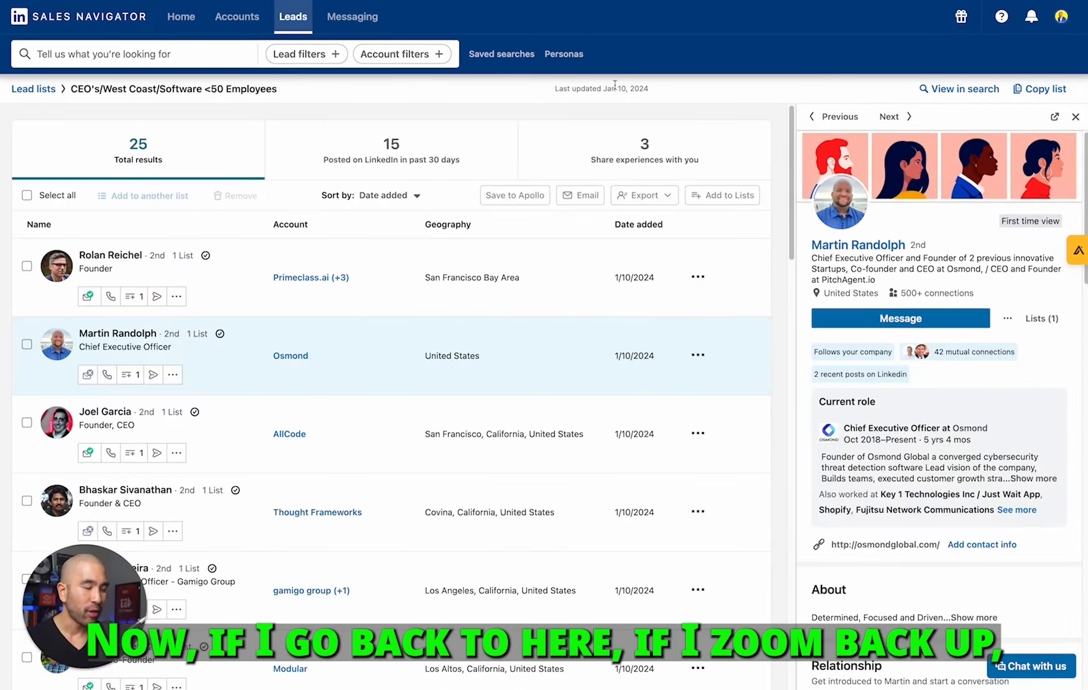
- Close the CEO's profile preview and narrow the lead list to leads who posted on LinkedIn in the past 30 days
left_click(1075, 119)
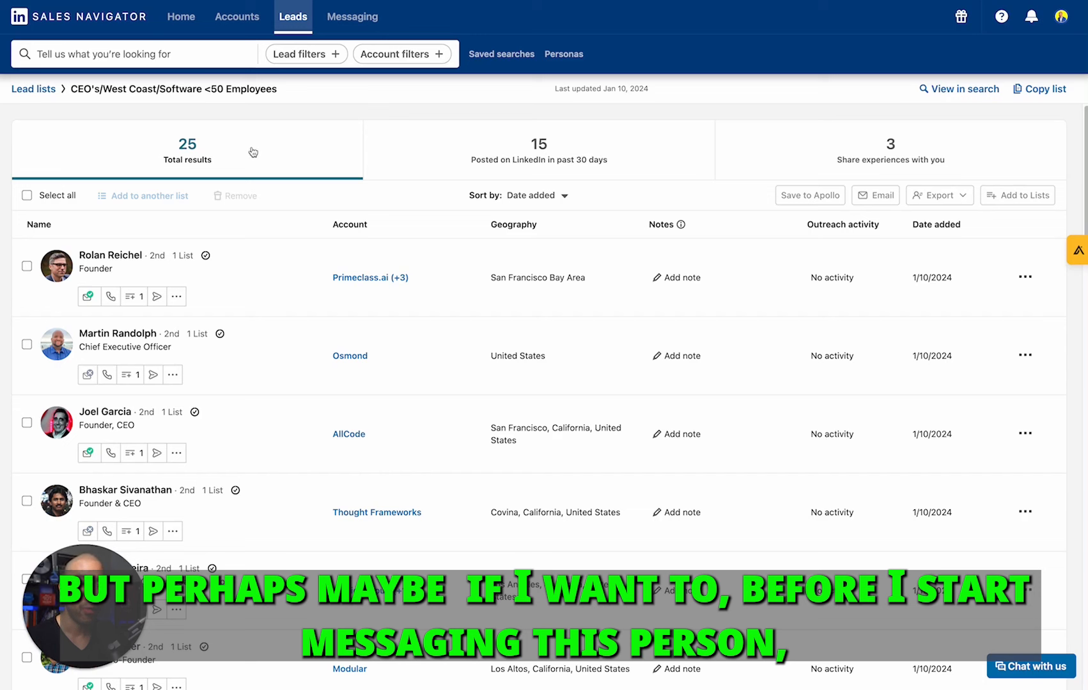
left_click(517, 145)
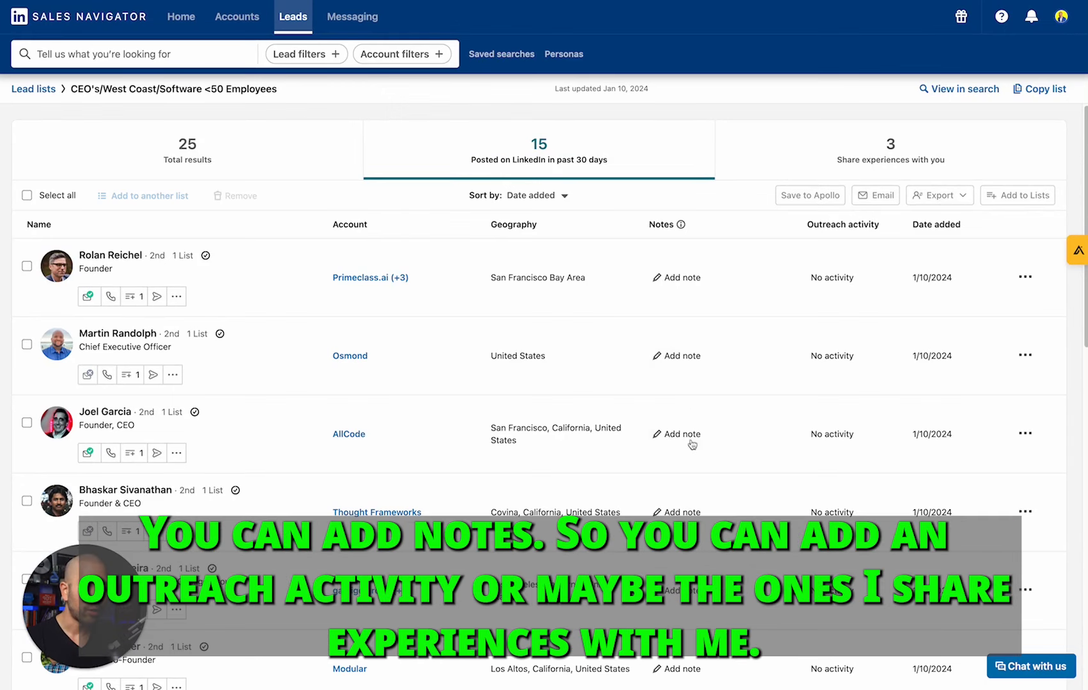
left_click(872, 151)
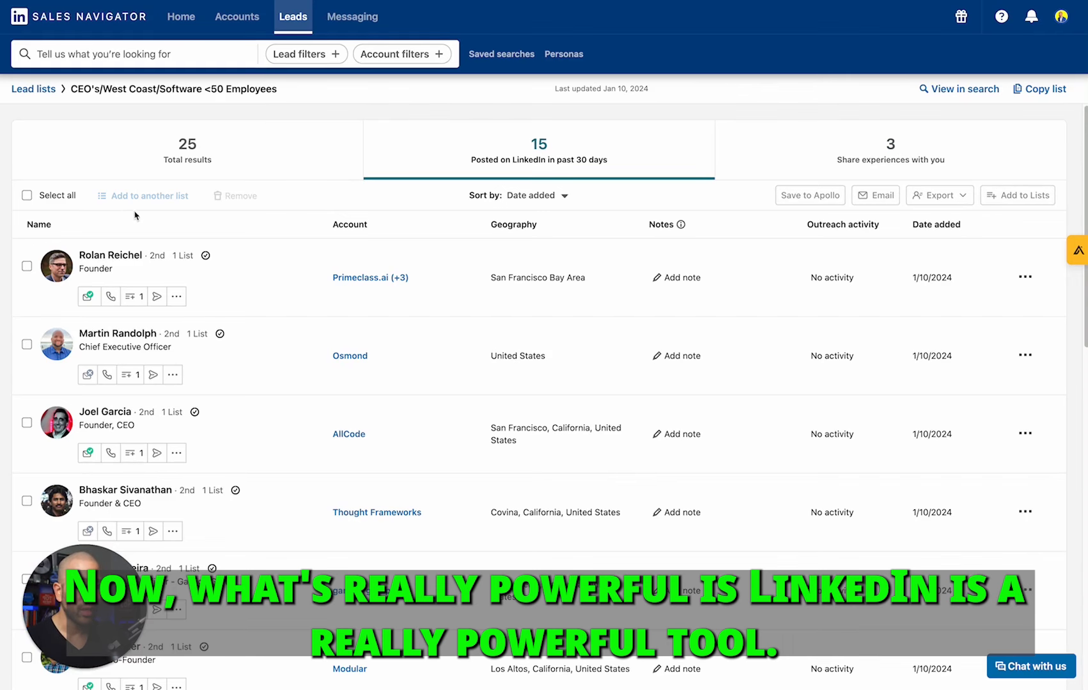
- Open the full profile of the Primeclass.ai founder from the lead list and examine all of the listed contact information
left_click(126, 255)
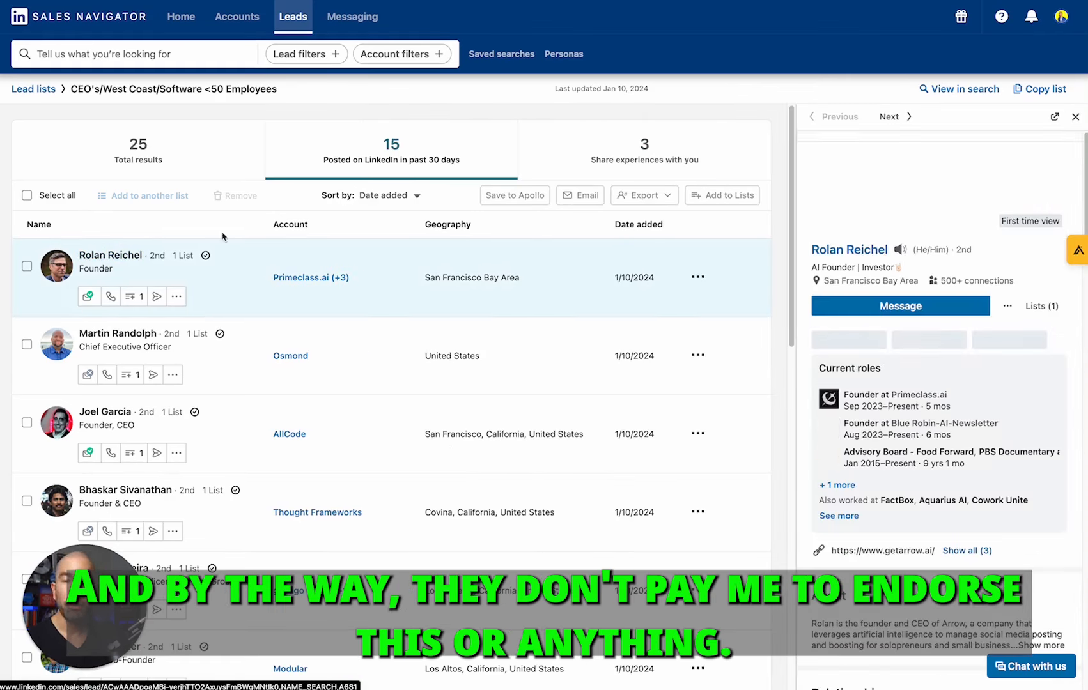
left_click(1057, 119)
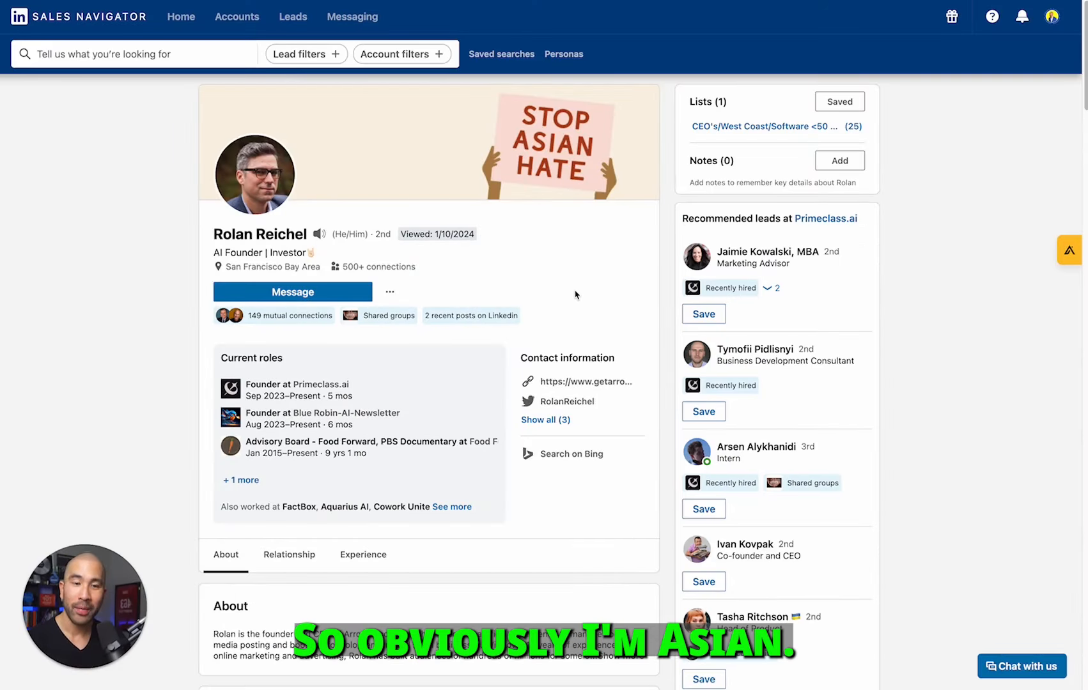
scroll(580, 294, "down", 2)
scroll(548, 283, "down", 1)
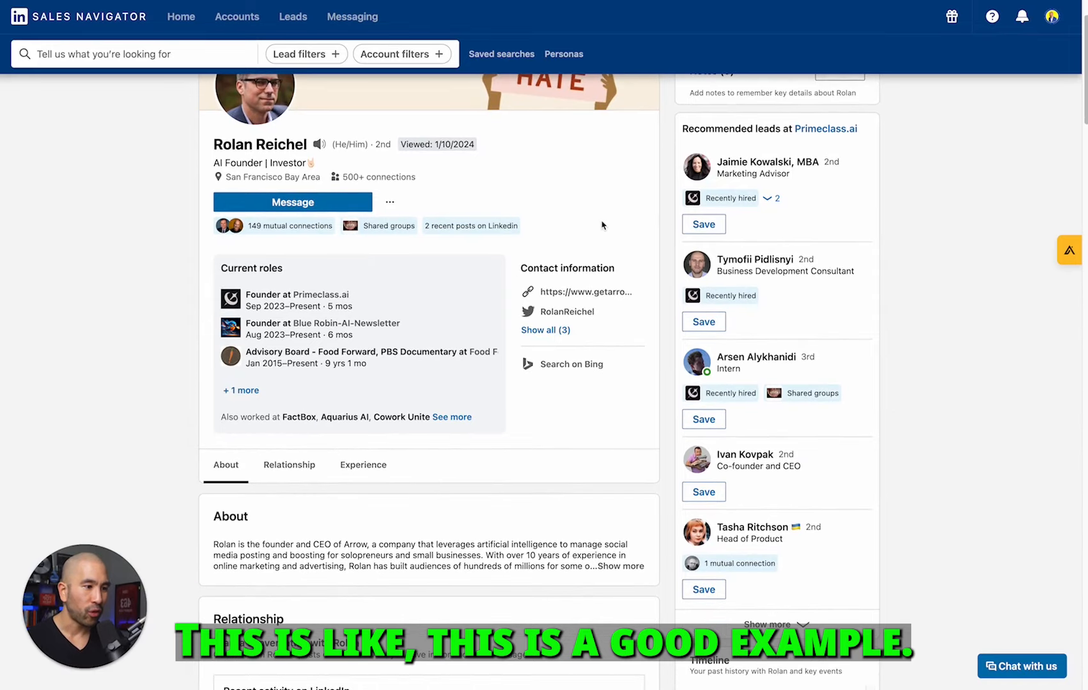
left_click(547, 330)
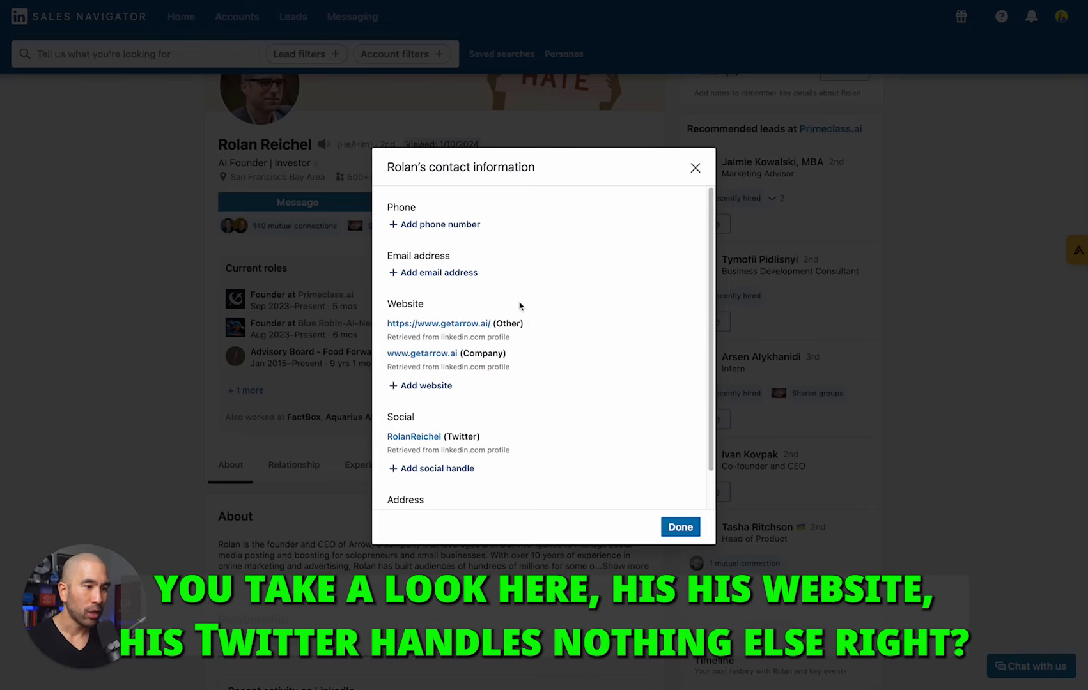
scroll(519, 306, "down", 2)
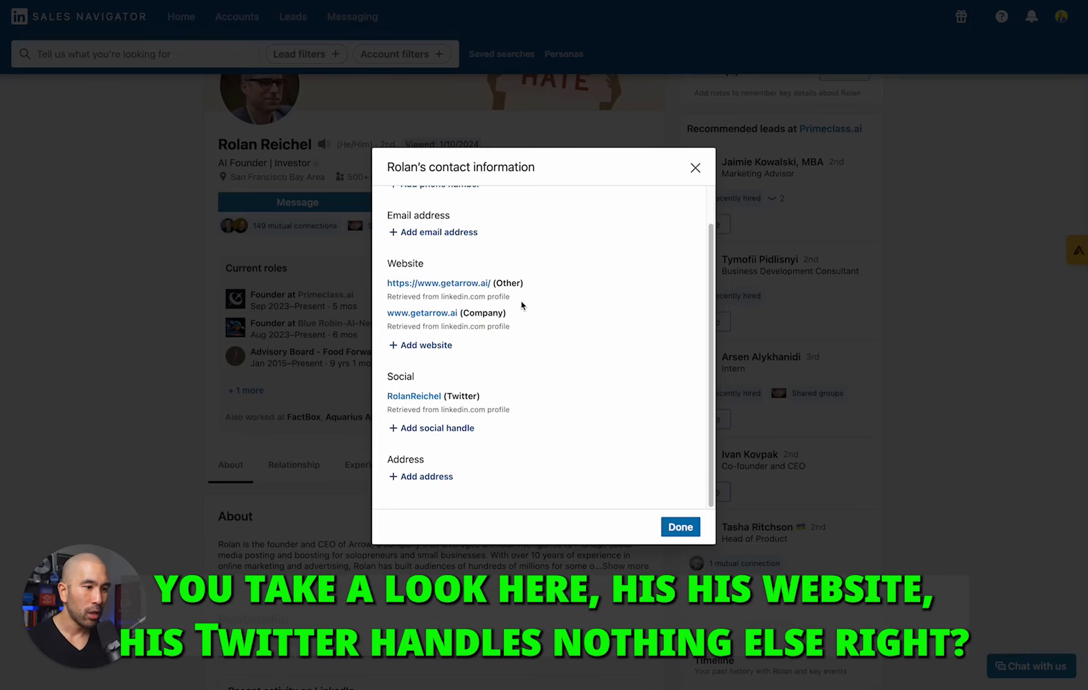
left_click(976, 350)
- Close the founder's contact information and review the full profile, including the expanded About text, recent LinkedIn activity, shared connections and experience
scroll(438, 362, "down", 4)
scroll(437, 361, "down", 10)
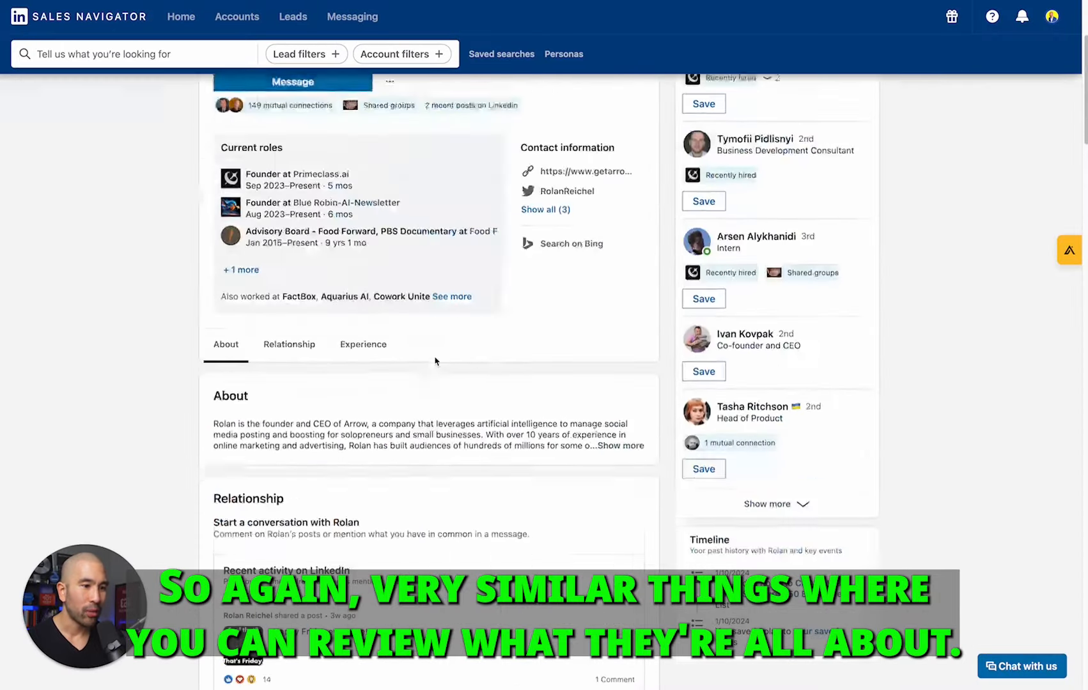
scroll(434, 361, "down", 3)
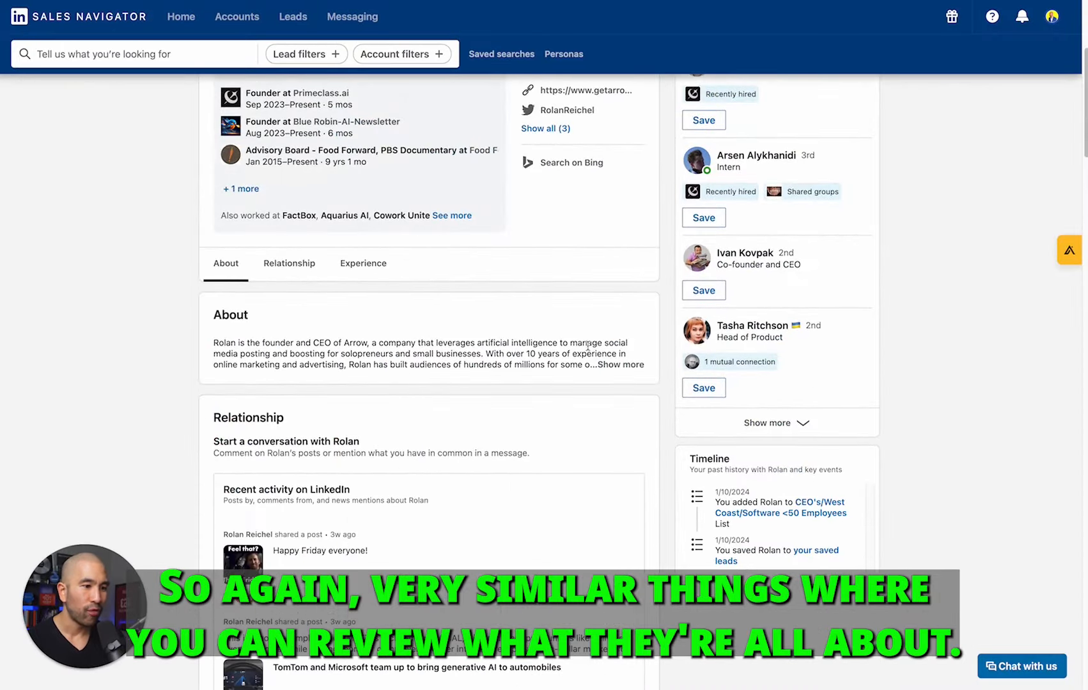
left_click(632, 366)
scroll(569, 353, "down", 2)
scroll(567, 356, "up", 9)
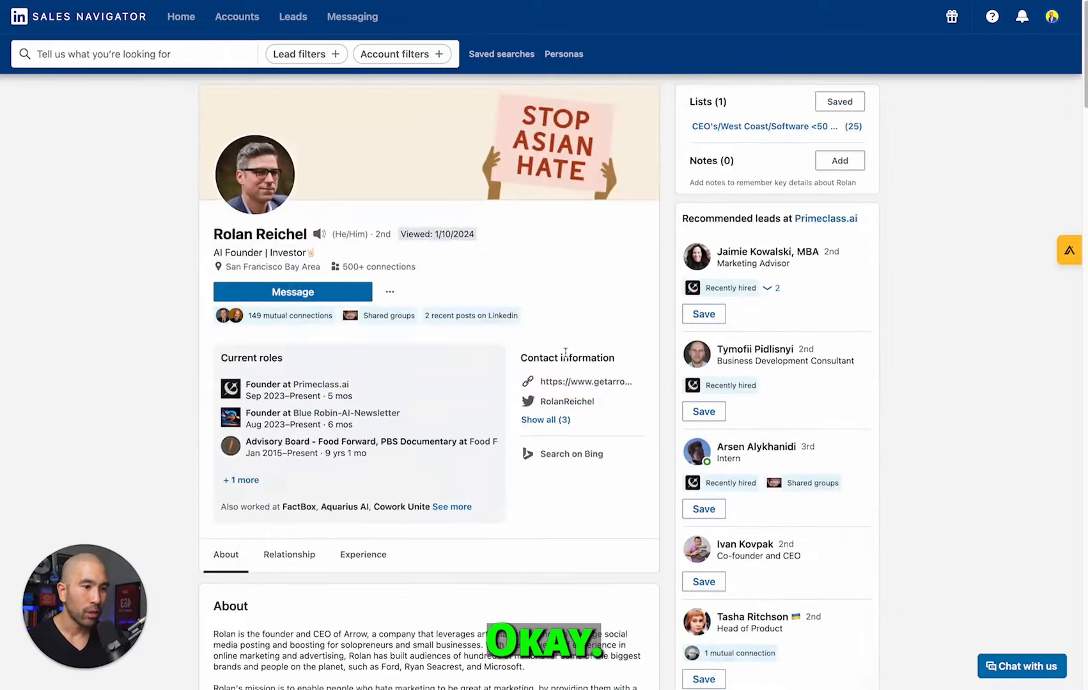
scroll(566, 356, "down", 3)
left_click(511, 218)
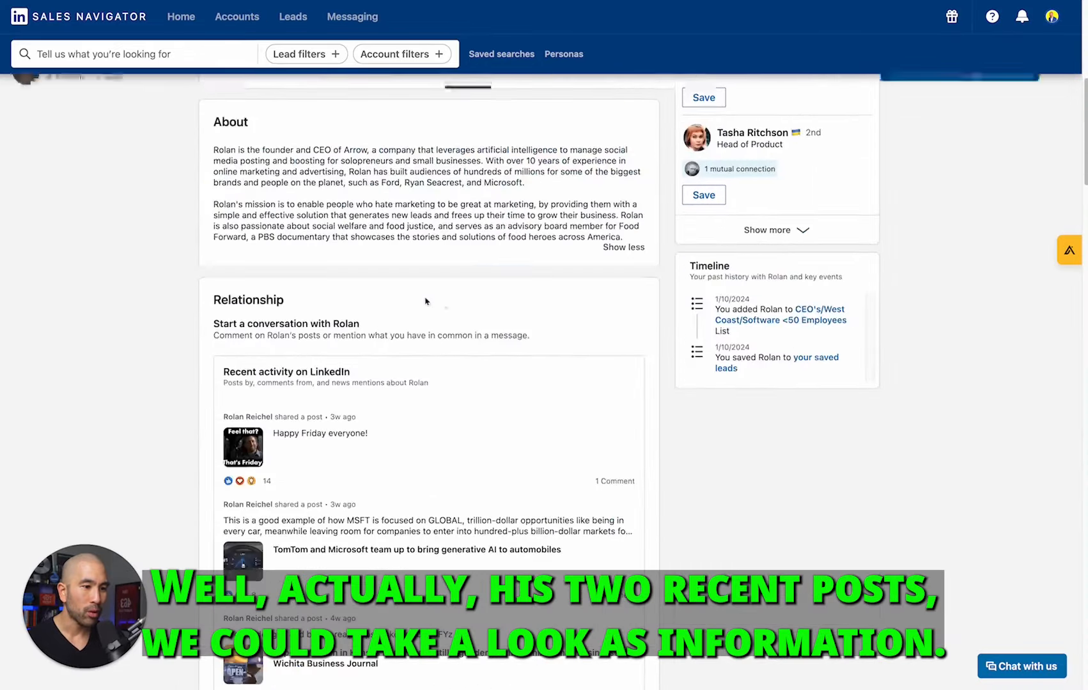
scroll(424, 302, "down", 10)
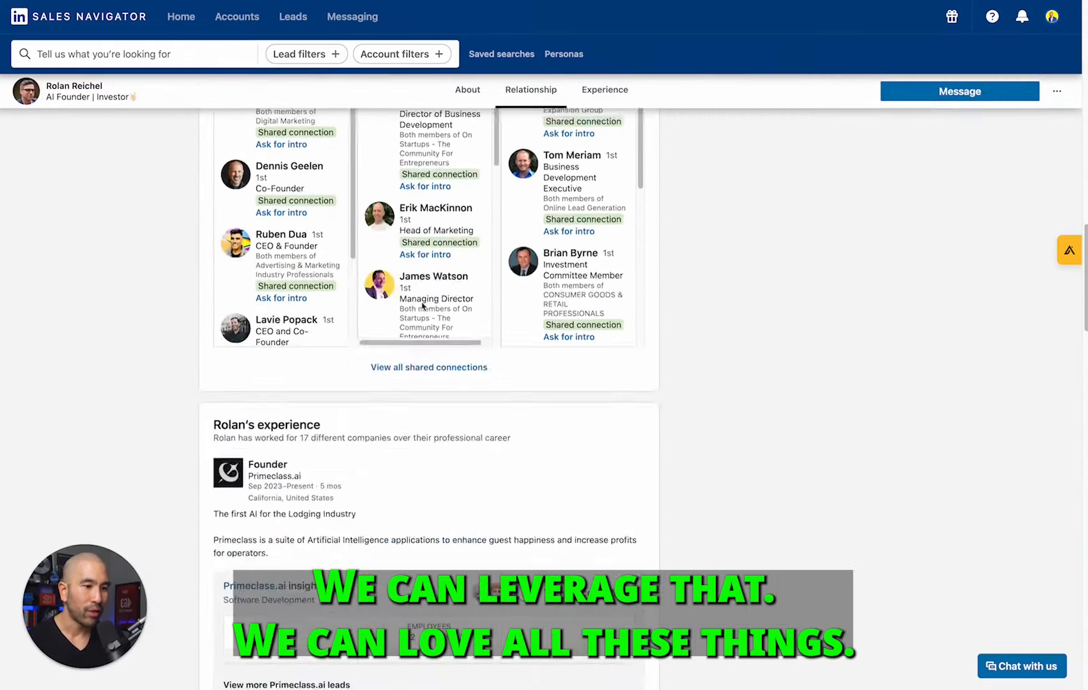
scroll(421, 304, "up", 15)
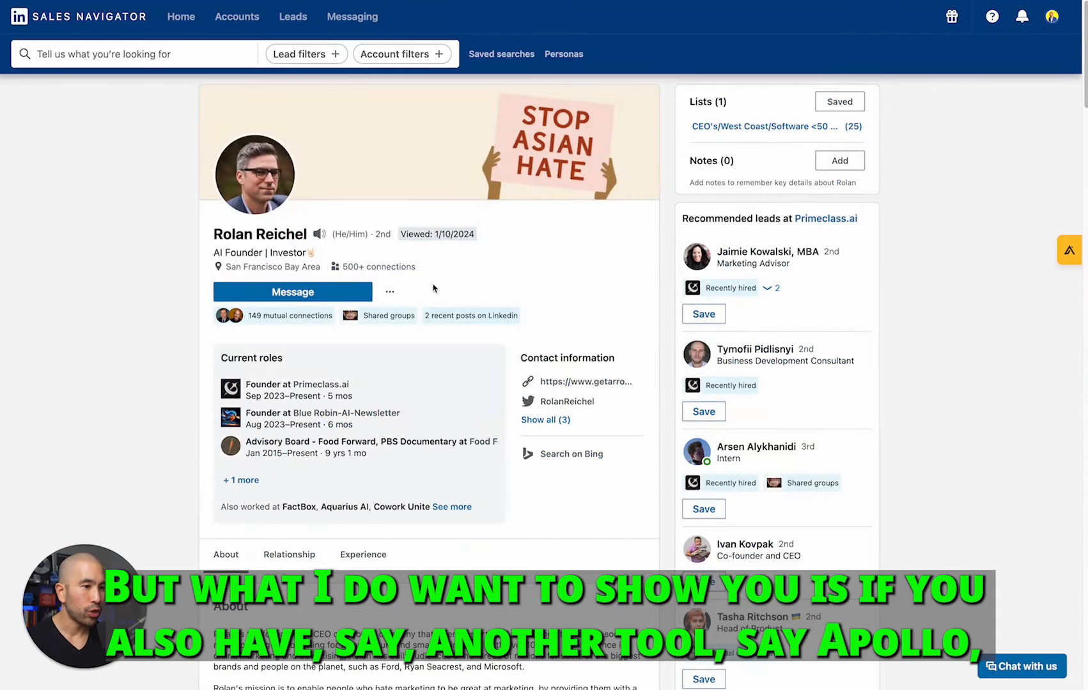
- Open the Apollo.io extension on the founder's profile and examine the prospect's contact details, lists and company information
left_click(1060, 250)
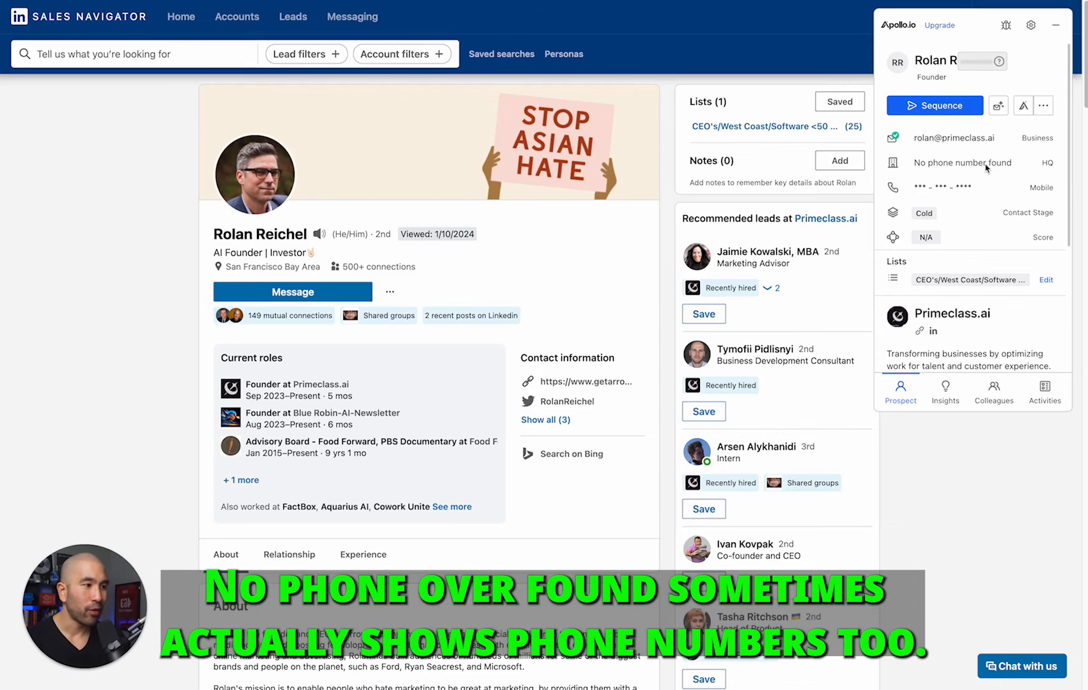
scroll(984, 166, "down", 2)
scroll(970, 129, "down", 2)
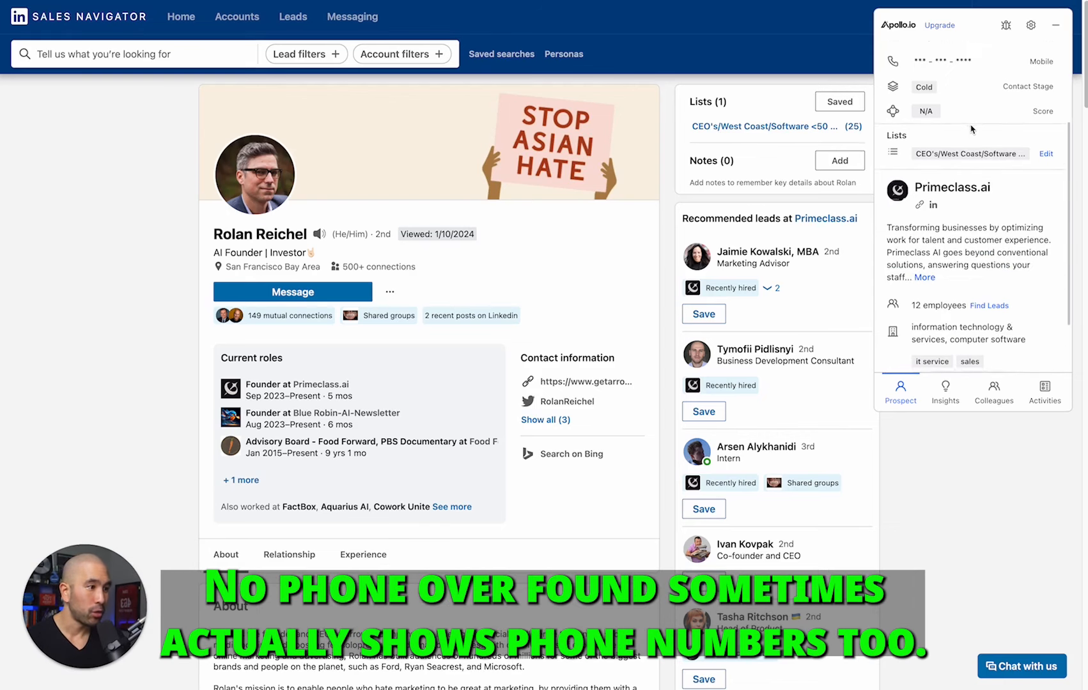
scroll(974, 190, "up", 3)
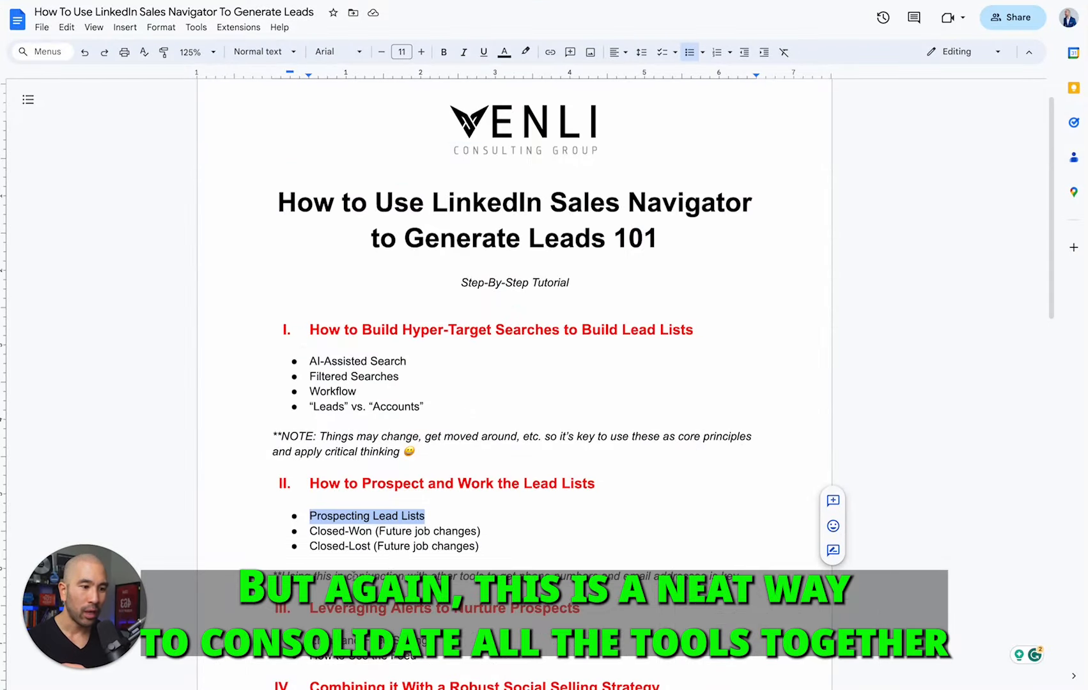
- Switch to the Google Docs outline and highlight "conjunction with other tools to get phone numbers and email addresses" in the note under section II
left_click_drag(347, 576, 706, 575)
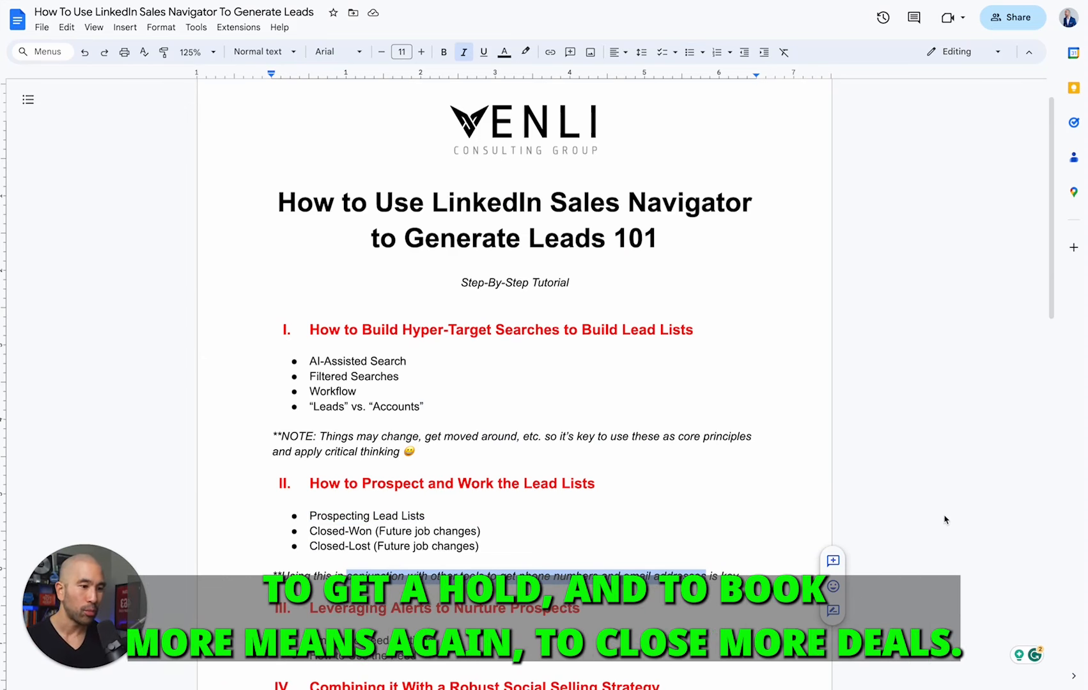
left_click_drag(1055, 309, 1055, 315)
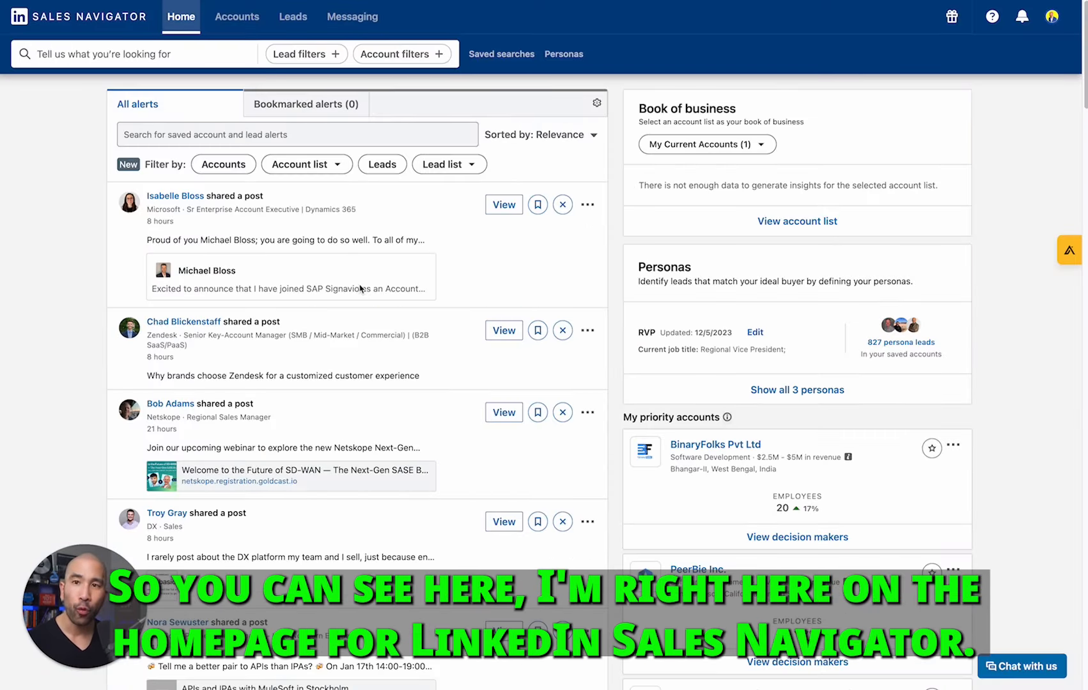
- Switch to the Sales Navigator home page and skim the feed of saved lead and account alerts
scroll(330, 260, "down", 10)
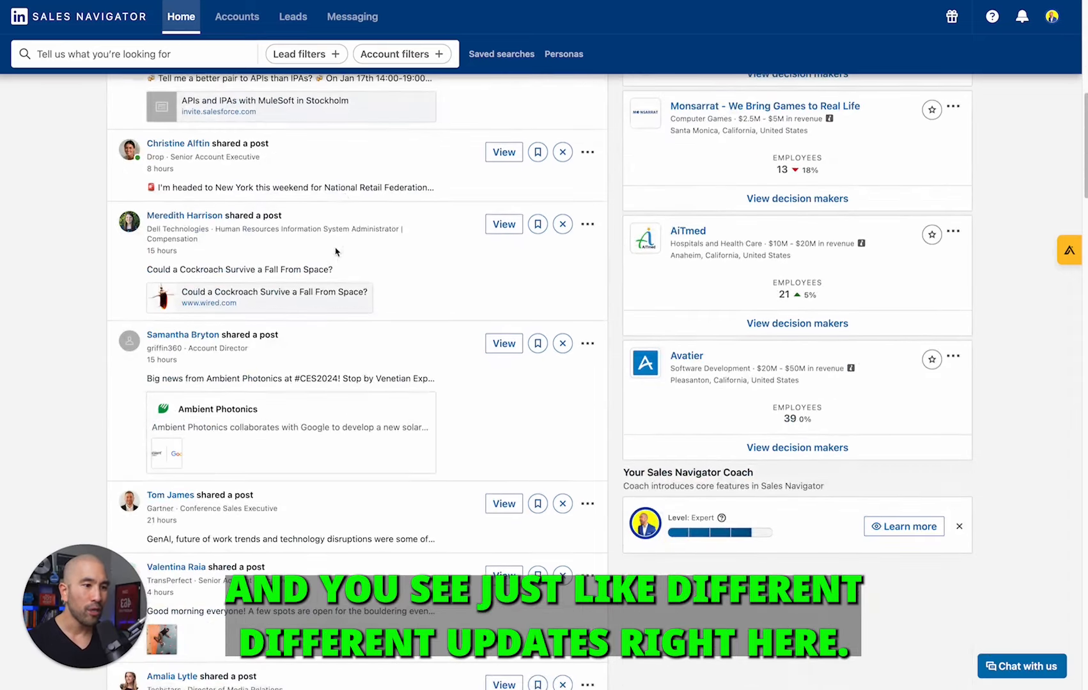
scroll(337, 253, "down", 10)
scroll(348, 318, "up", 20)
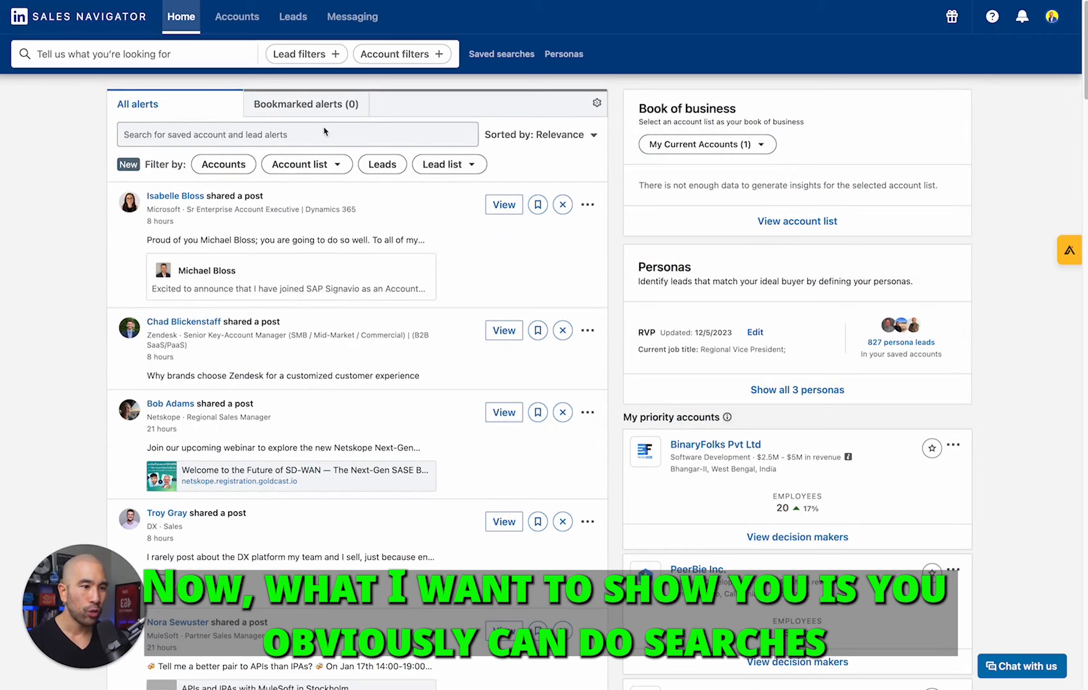
- Open the alert settings from the home feed and examine the email preferences and notification & alert preferences
left_click(596, 103)
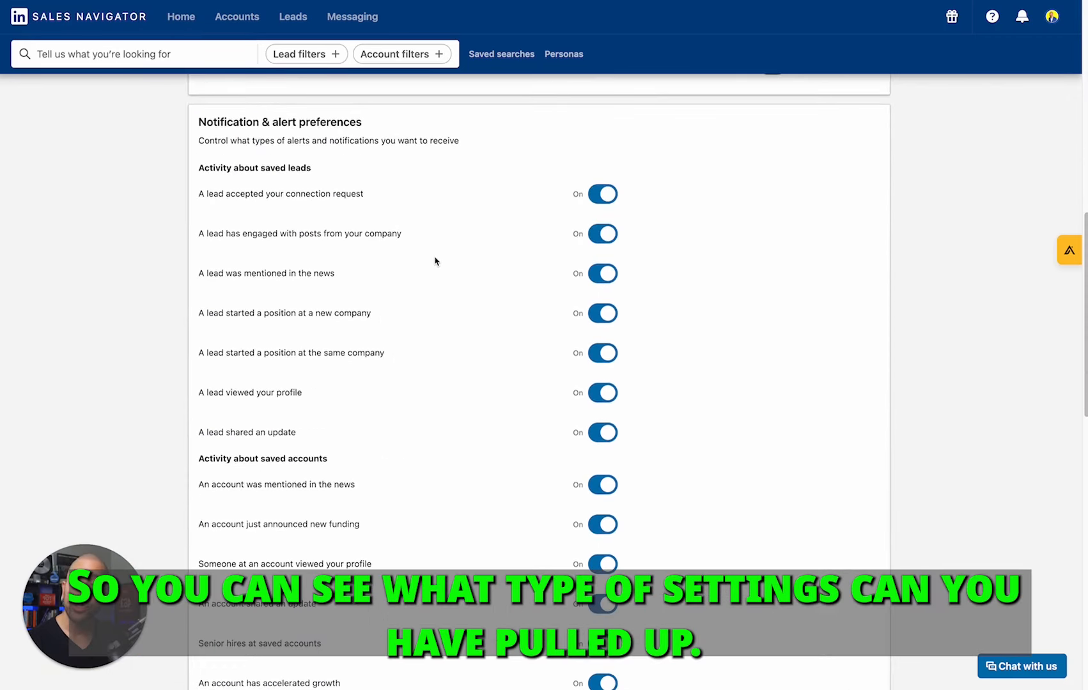
scroll(435, 261, "up", 8)
scroll(435, 256, "down", 3)
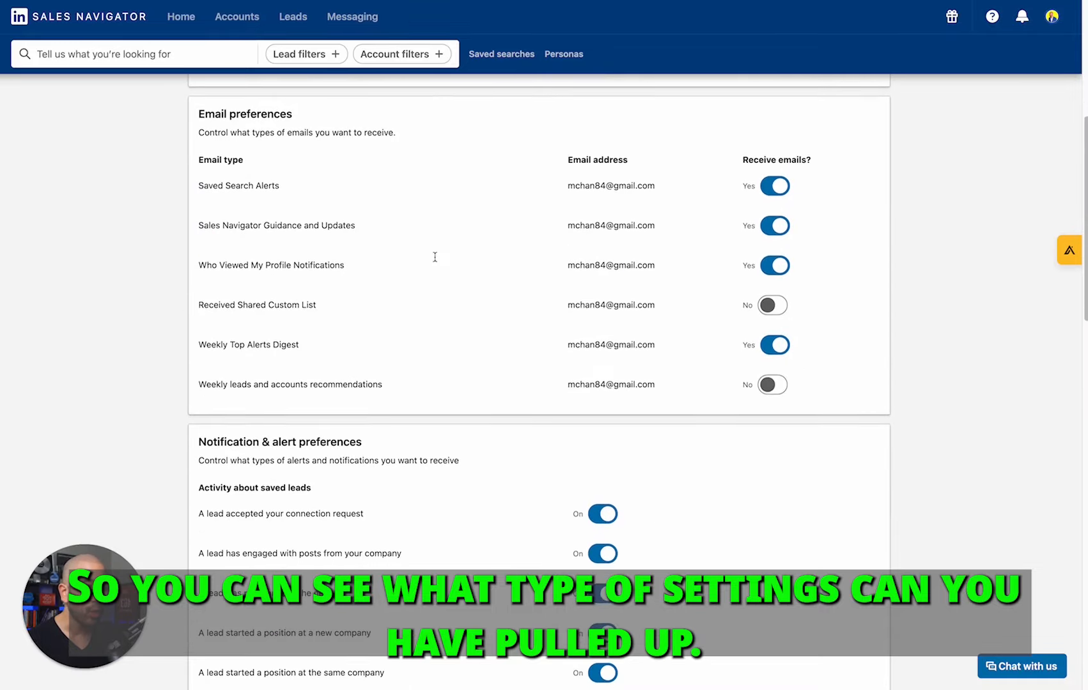
scroll(275, 216, "down", 1)
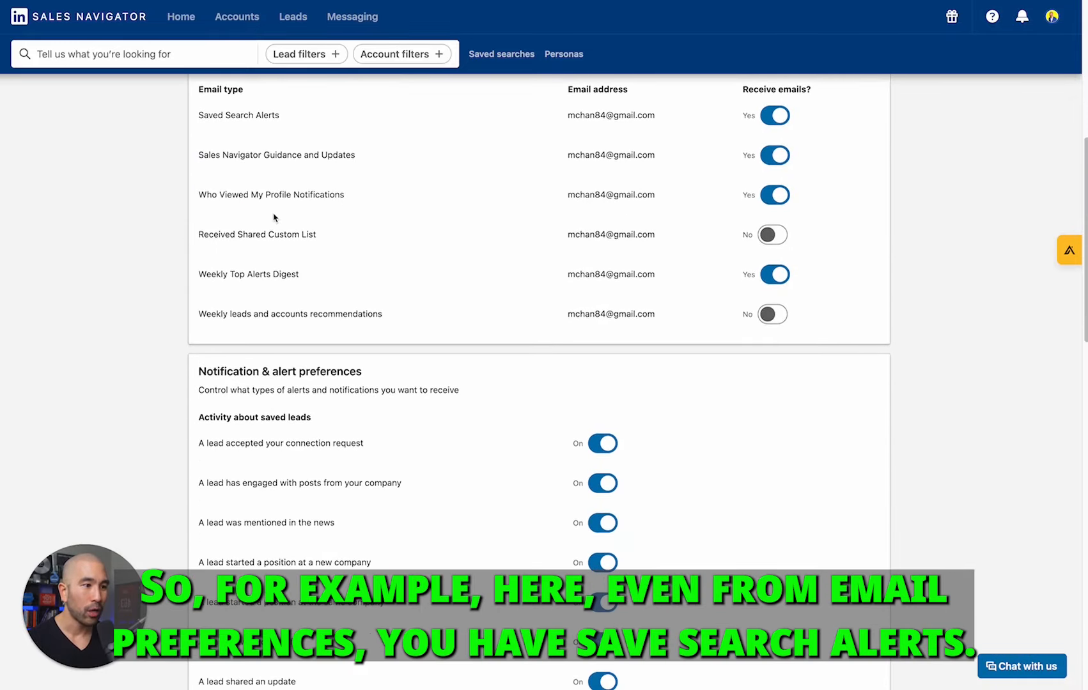
scroll(319, 205, "up", 1)
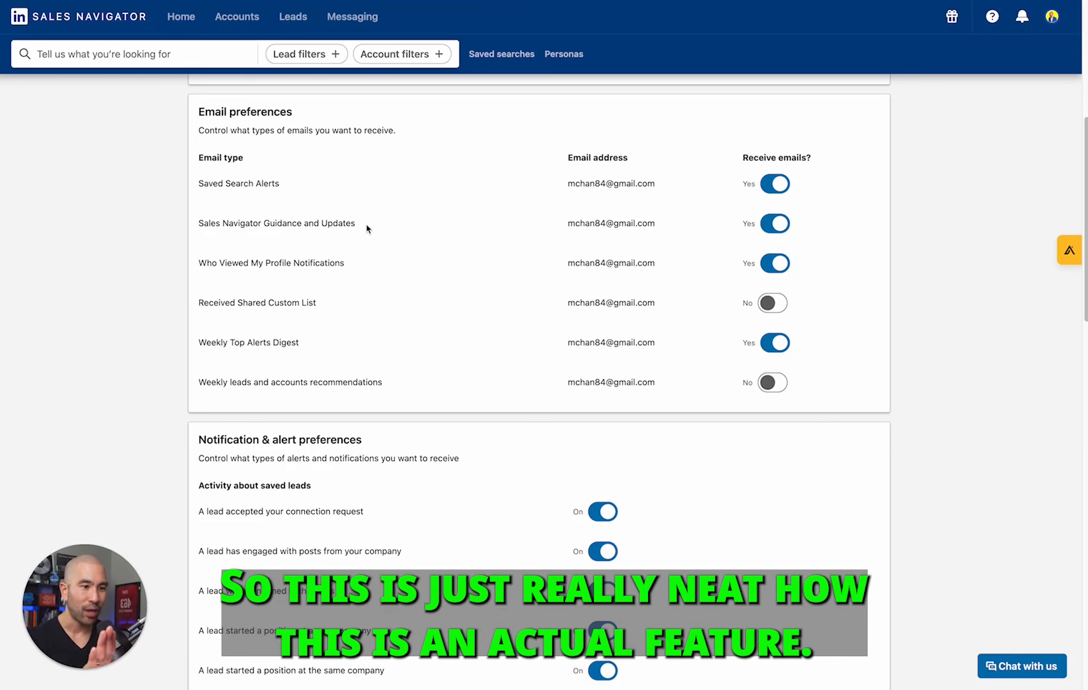
scroll(375, 231, "down", 1)
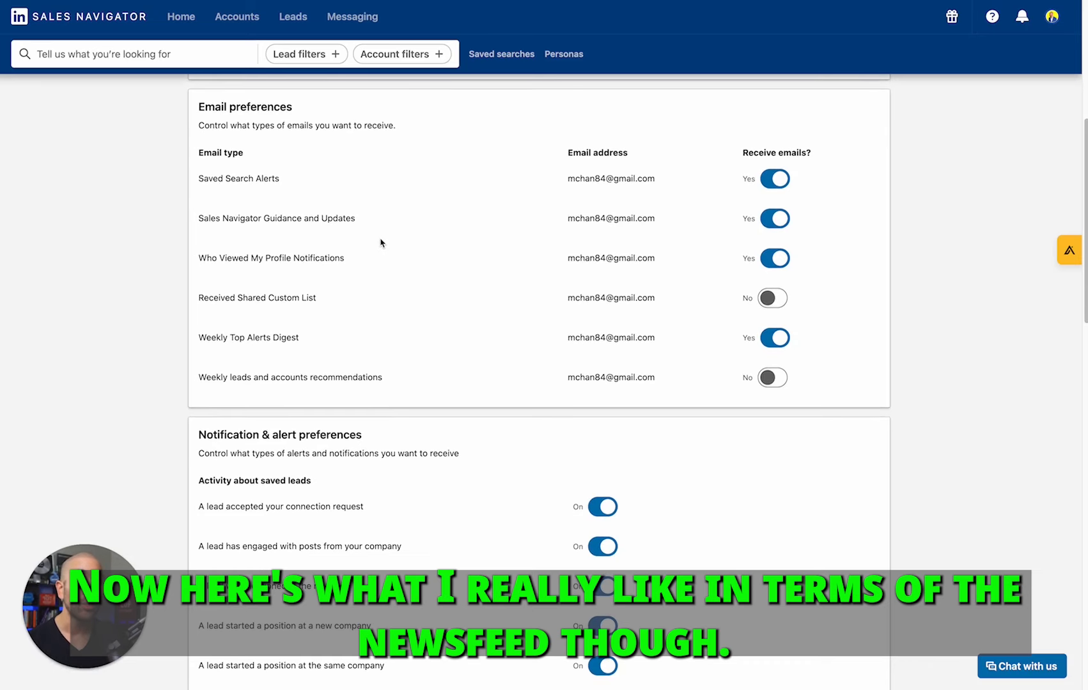
scroll(383, 241, "down", 3)
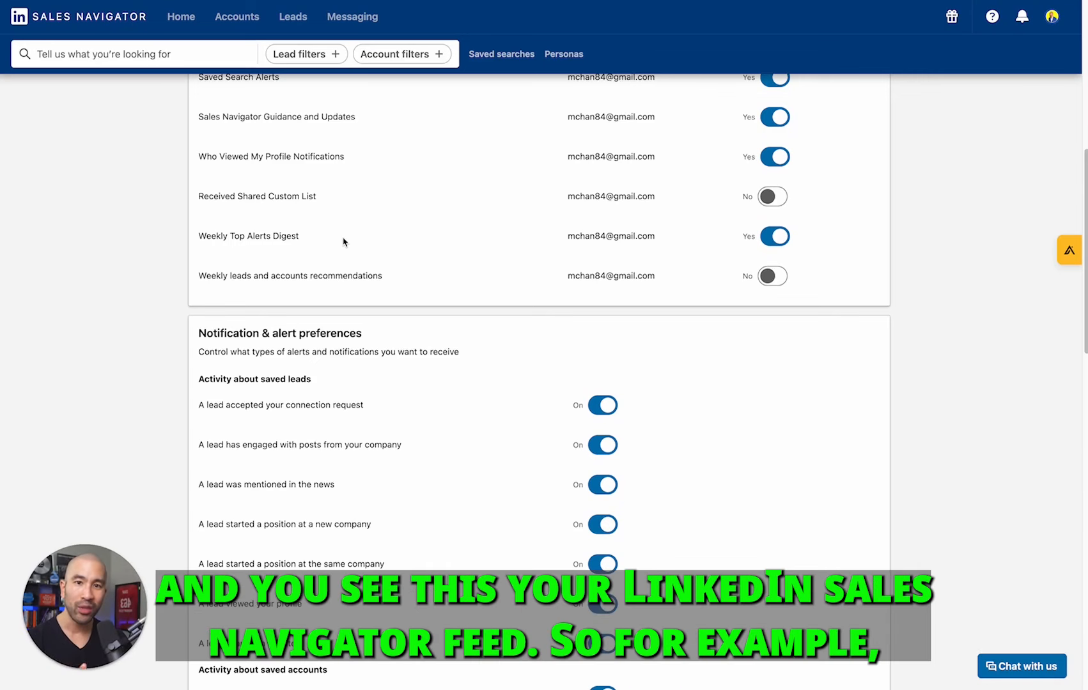
scroll(416, 340, "down", 5)
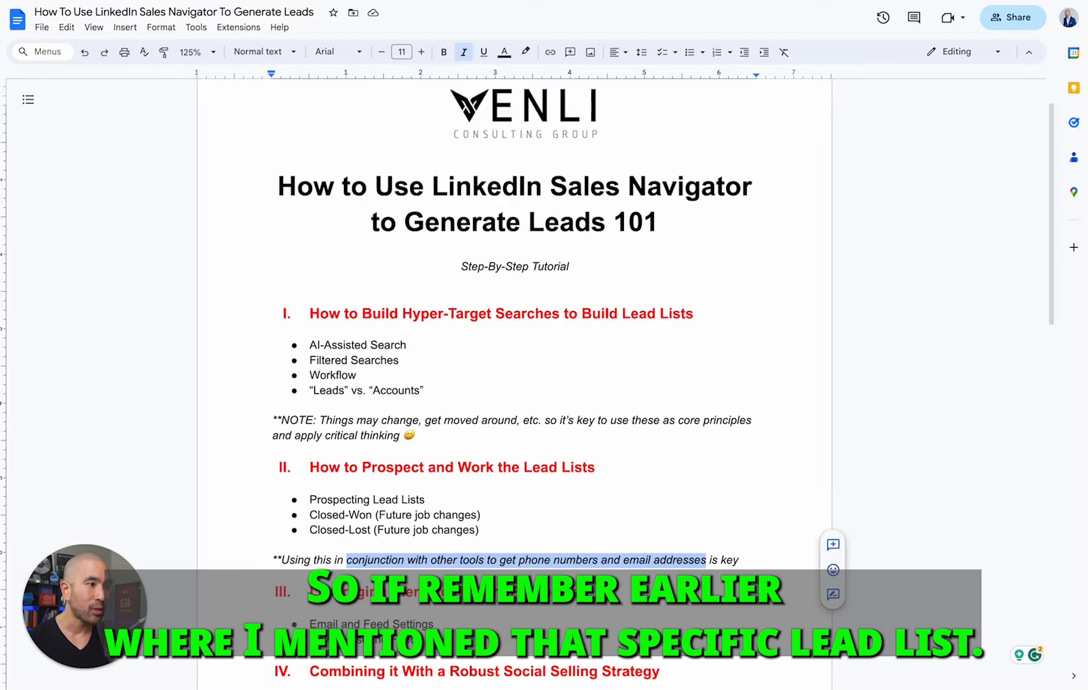
- Highlight "Closed-Won (Future job changes)" in the Google Docs outline and examine Sales Navigator's saved-lead alerts for new positions, profile views and shared updates
left_click_drag(311, 517, 486, 515)
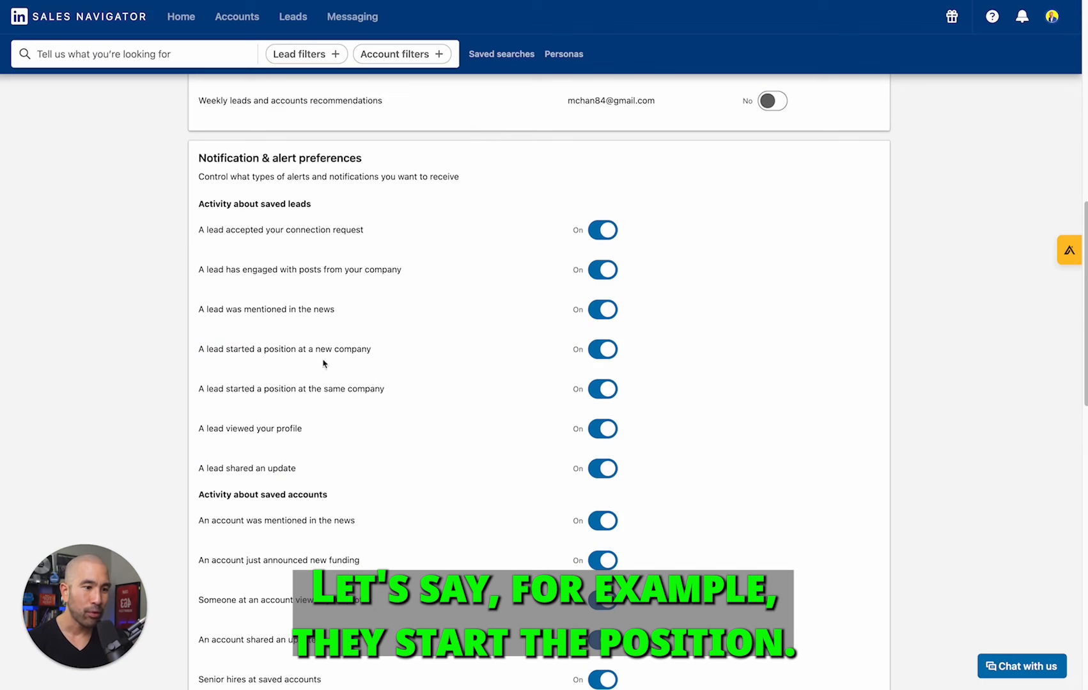
left_click_drag(244, 388, 357, 388)
left_click_drag(238, 431, 332, 433)
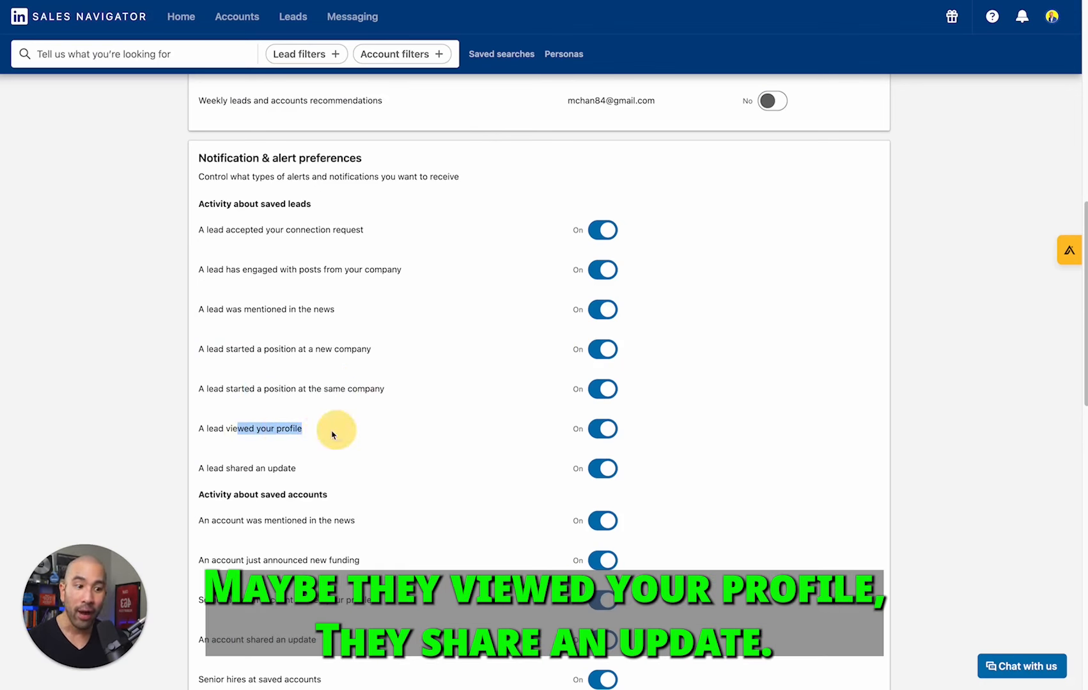
left_click(224, 465)
left_click(325, 463)
scroll(337, 340, "down", 1)
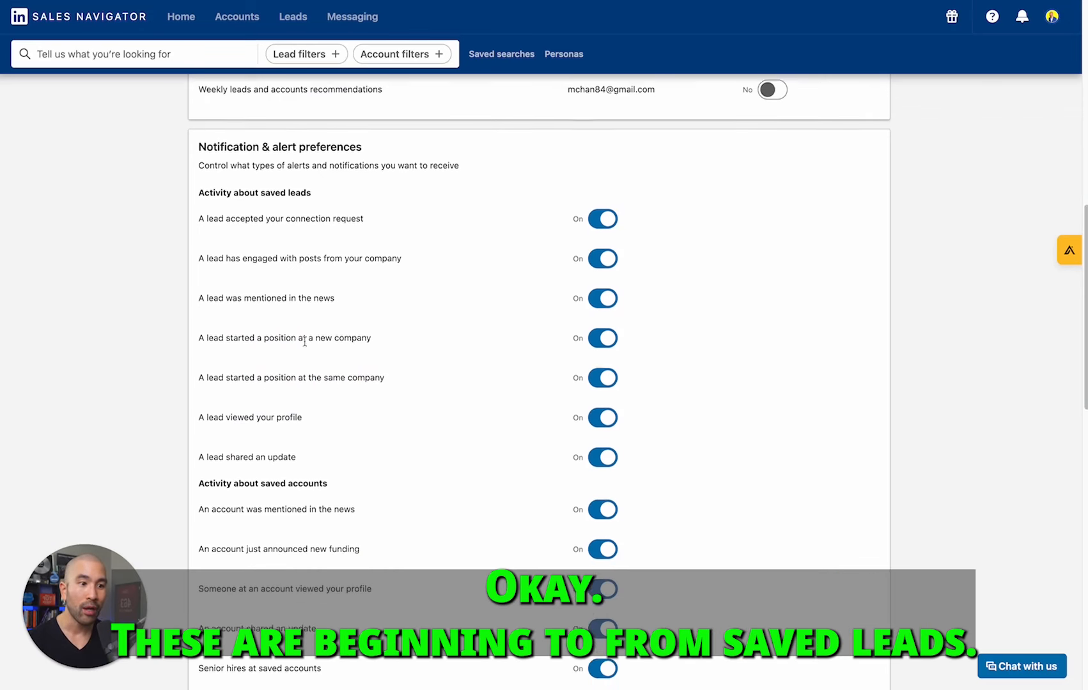
- Examine the saved-account alerts for news mentions, new funding, profile views, shared updates, senior hires, accelerated growth and preparing to grow
scroll(353, 359, "down", 3)
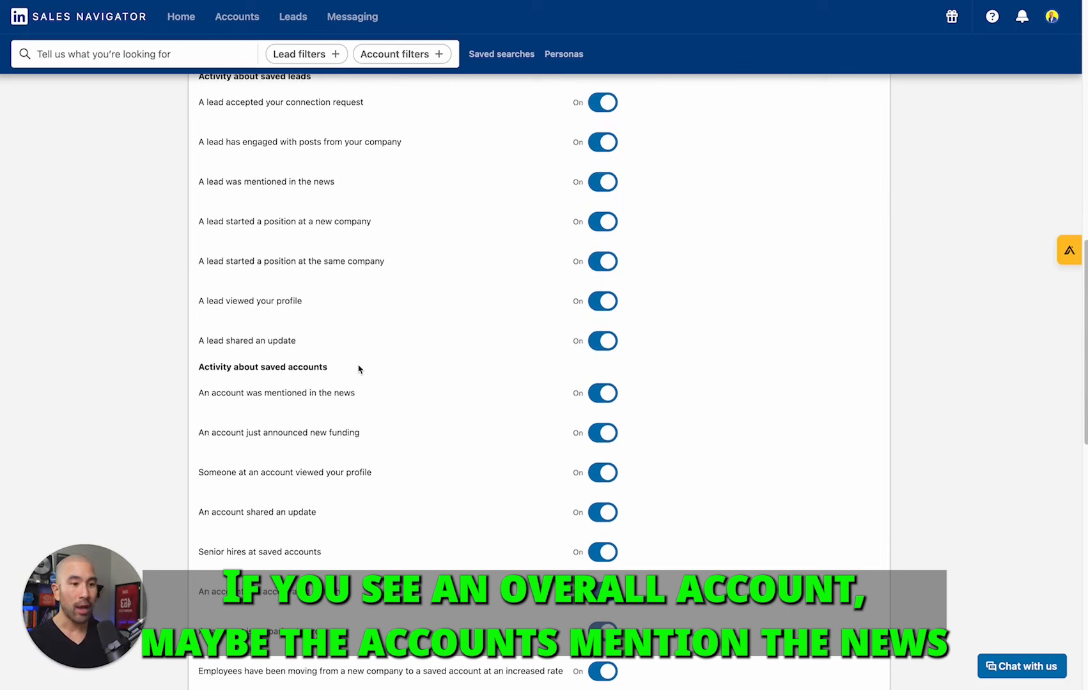
scroll(329, 388, "down", 1)
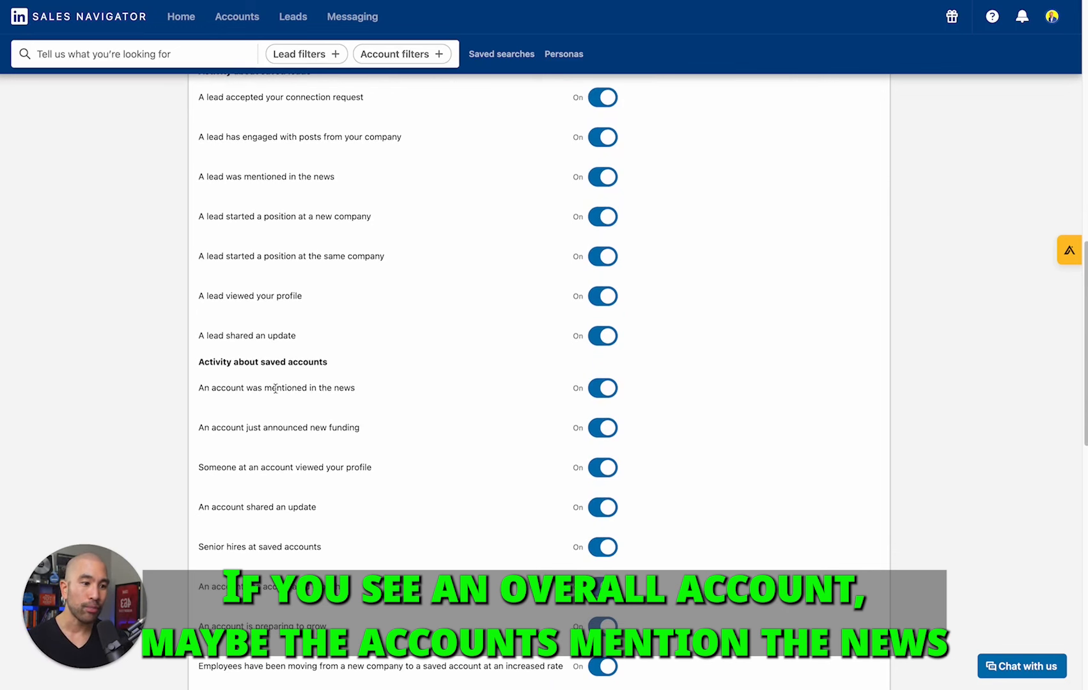
left_click_drag(283, 428, 360, 427)
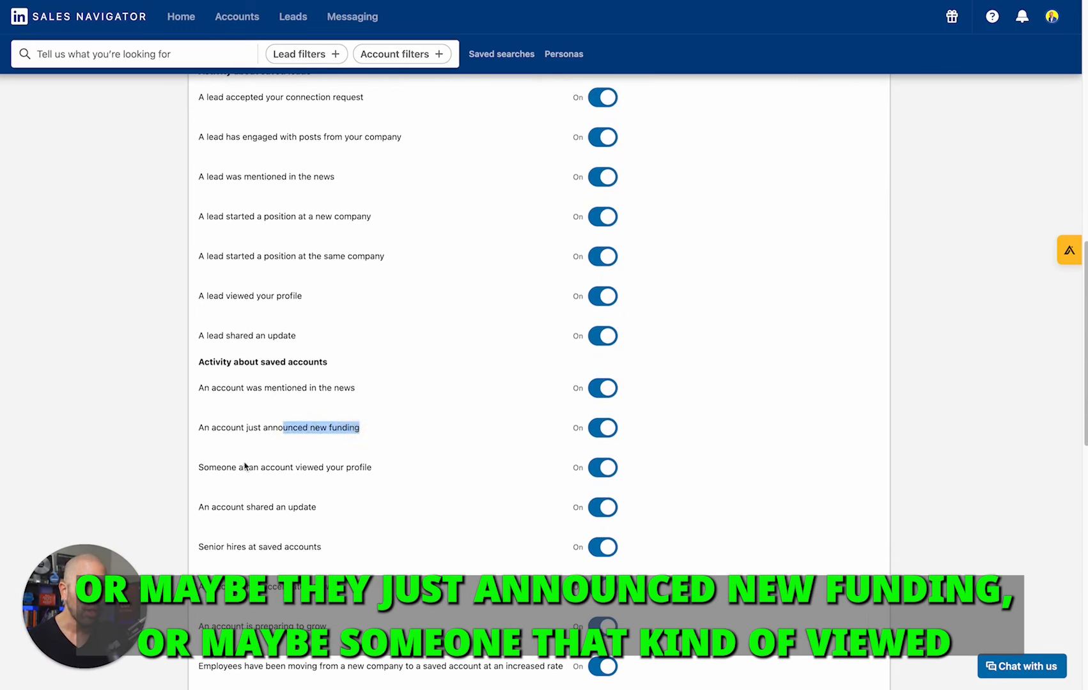
left_click_drag(231, 467, 353, 465)
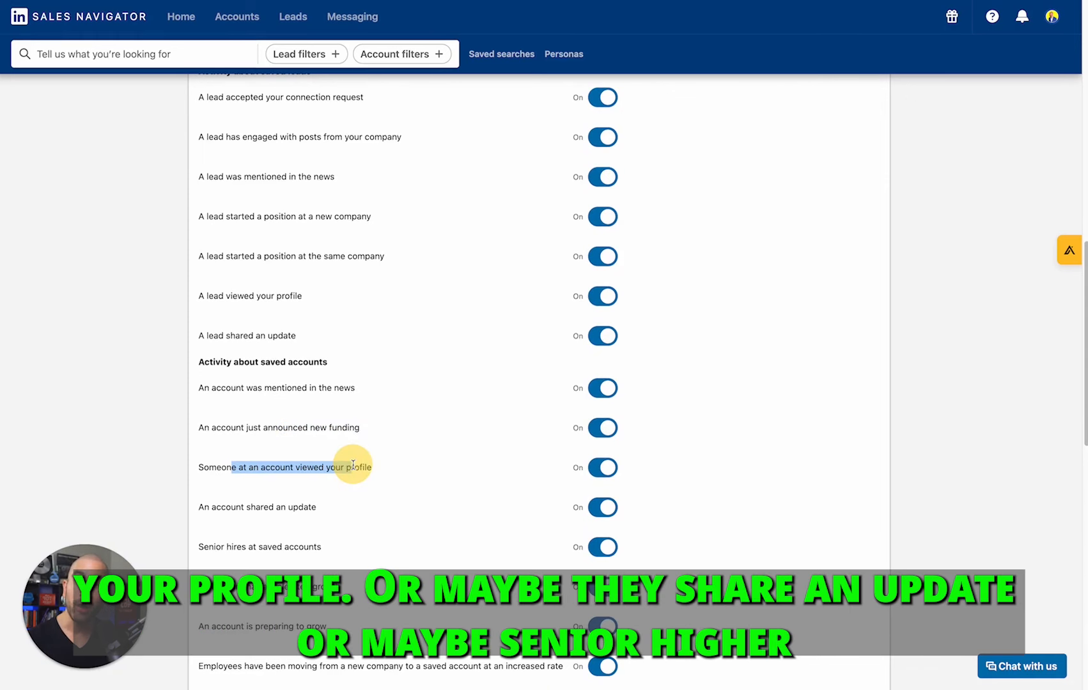
left_click_drag(244, 507, 322, 513)
scroll(327, 518, "down", 1)
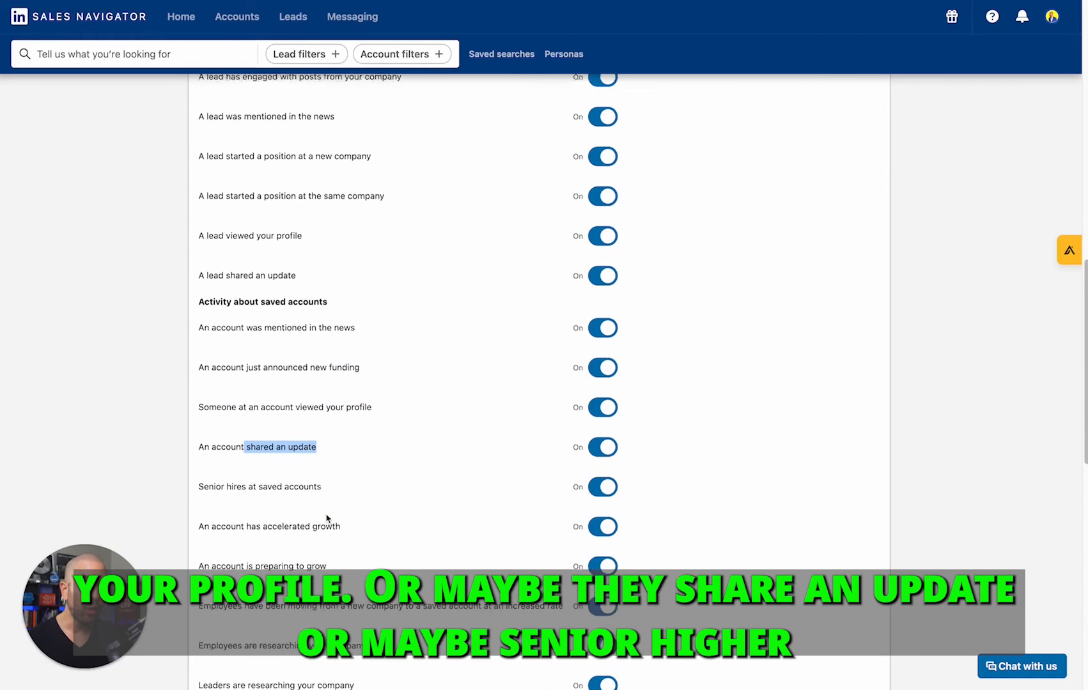
left_click_drag(255, 485, 321, 485)
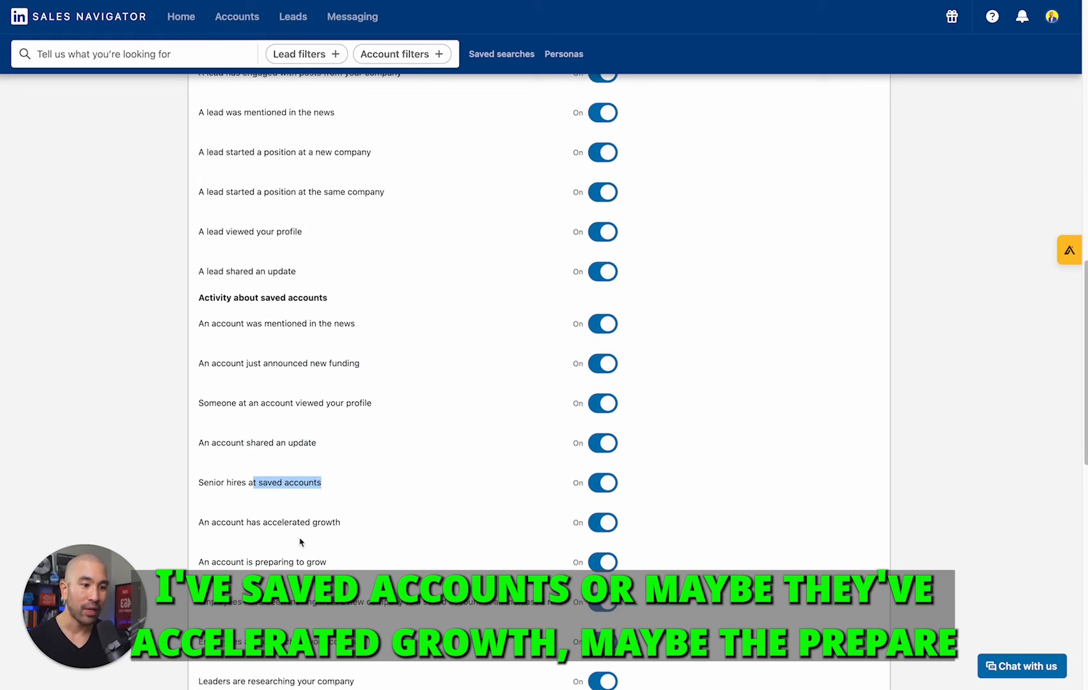
left_click_drag(242, 524, 322, 524)
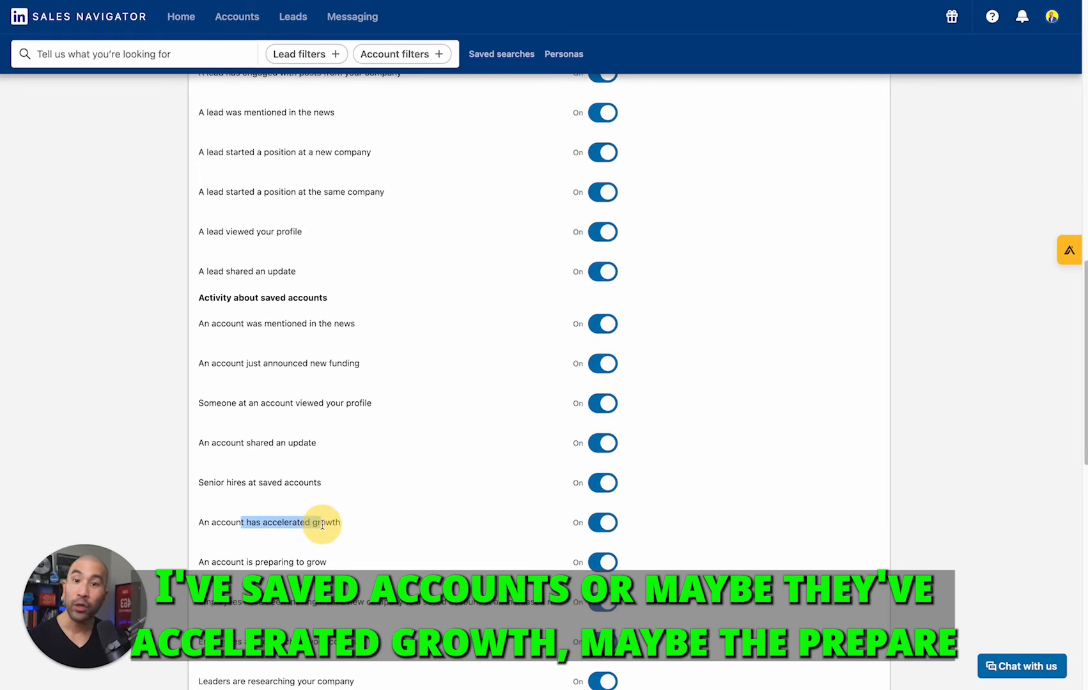
left_click_drag(274, 563, 340, 563)
- Examine the saved-account alerts for employee moves, employees or leaders researching the company, slowed growth, layoffs, and mergers or acquisitions
scroll(320, 531, "down", 2)
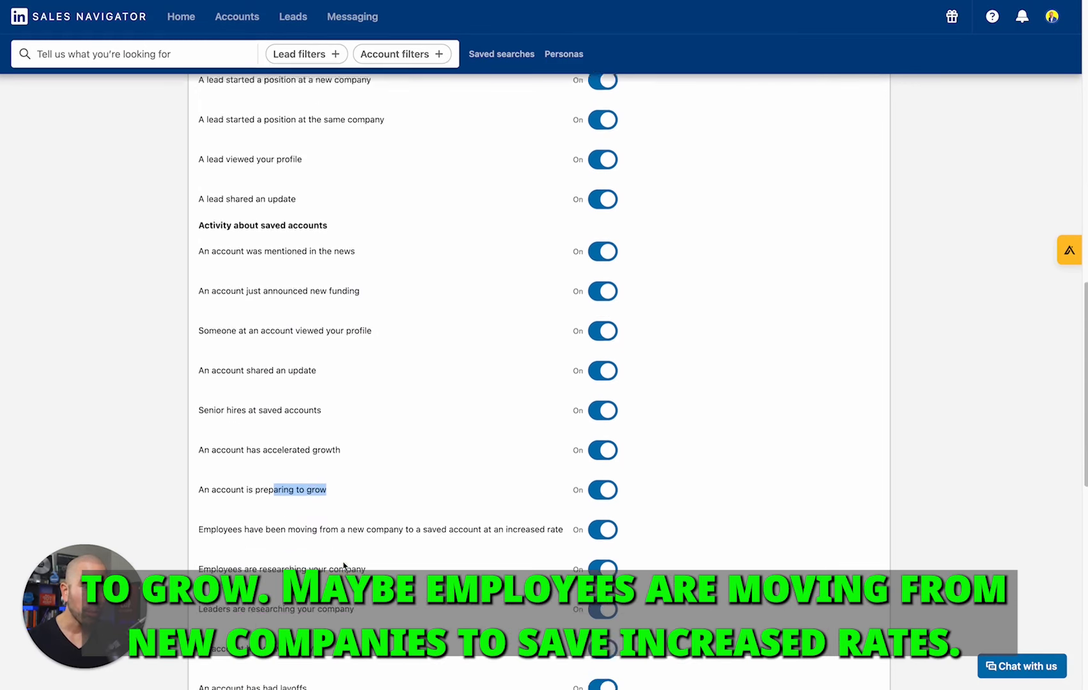
left_click_drag(264, 490, 530, 490)
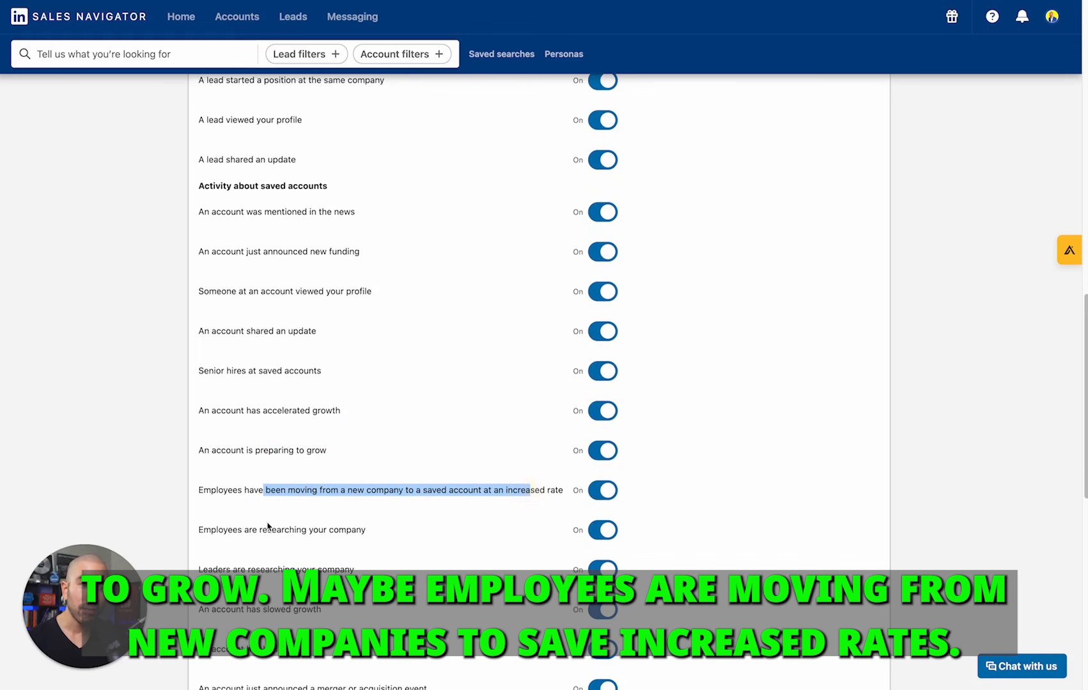
scroll(267, 486, "down", 2)
left_click_drag(245, 444, 364, 447)
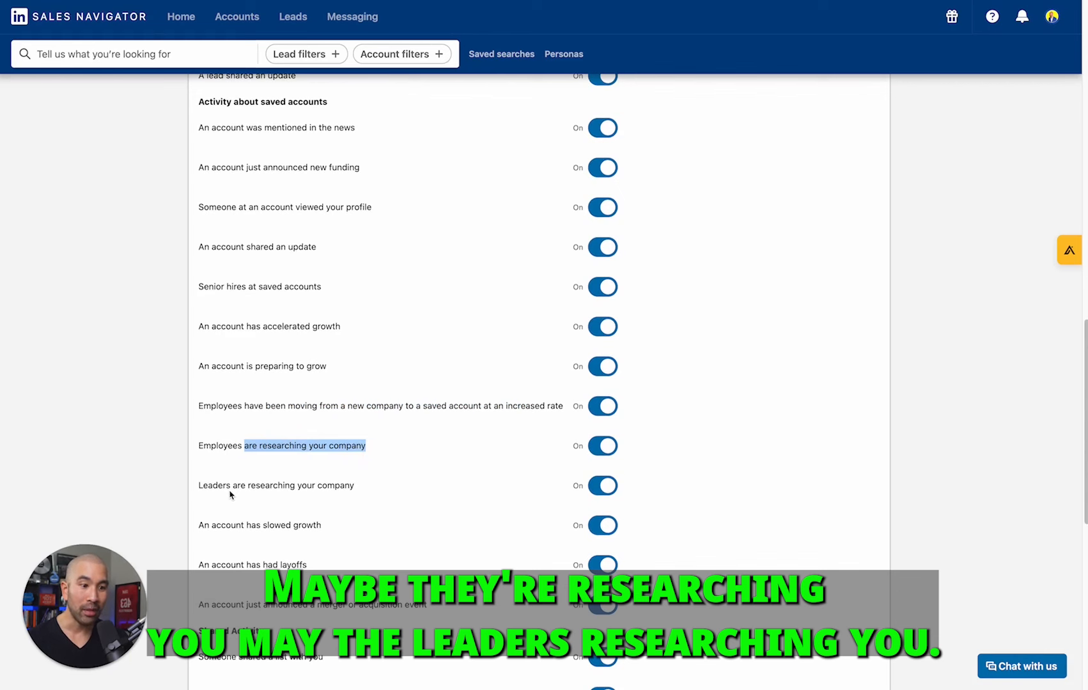
left_click_drag(232, 485, 369, 485)
left_click_drag(244, 528, 361, 526)
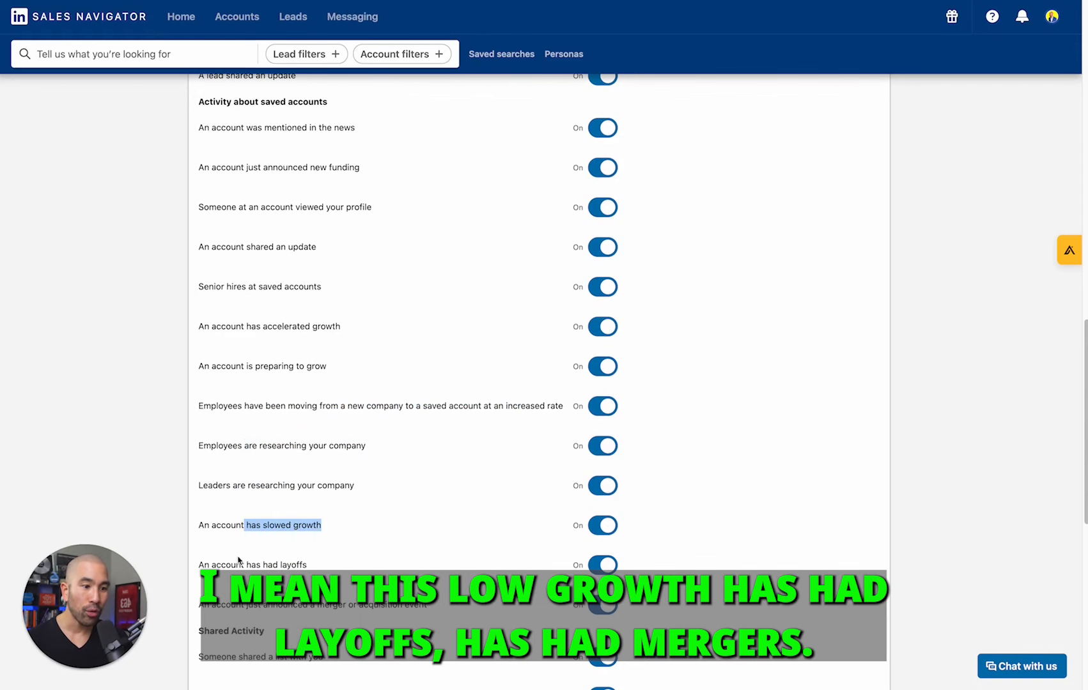
left_click_drag(230, 565, 358, 561)
scroll(319, 536, "down", 2)
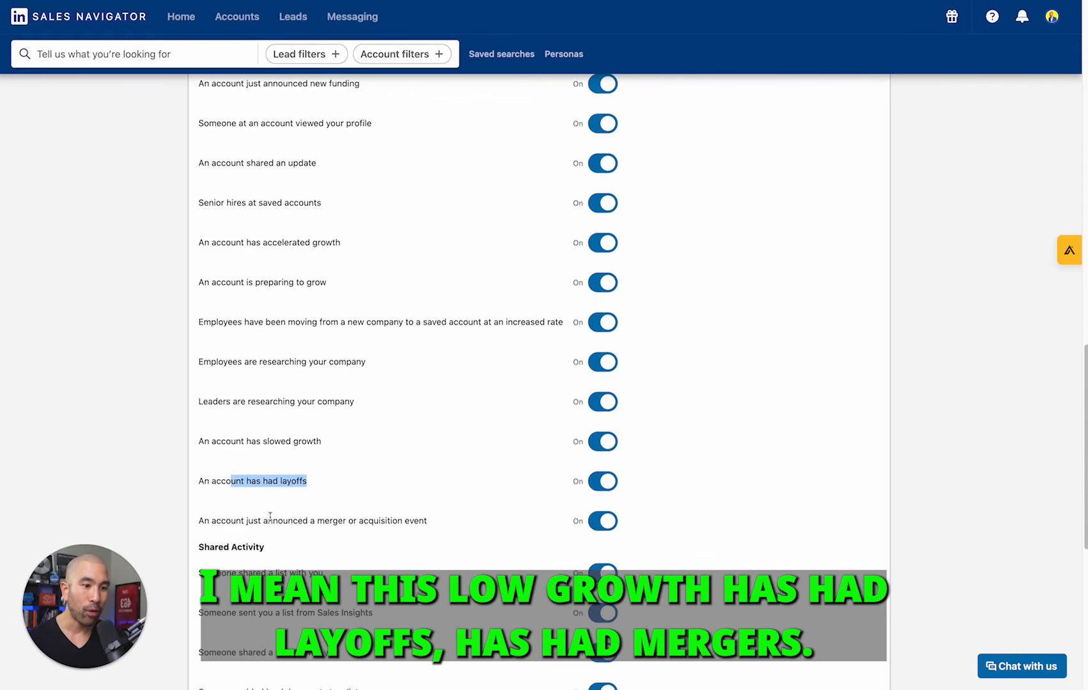
left_click_drag(270, 517, 422, 520)
- Look over the whole set of notification & alert preferences, including the Shared Activity and Other alerts
scroll(422, 518, "up", 6)
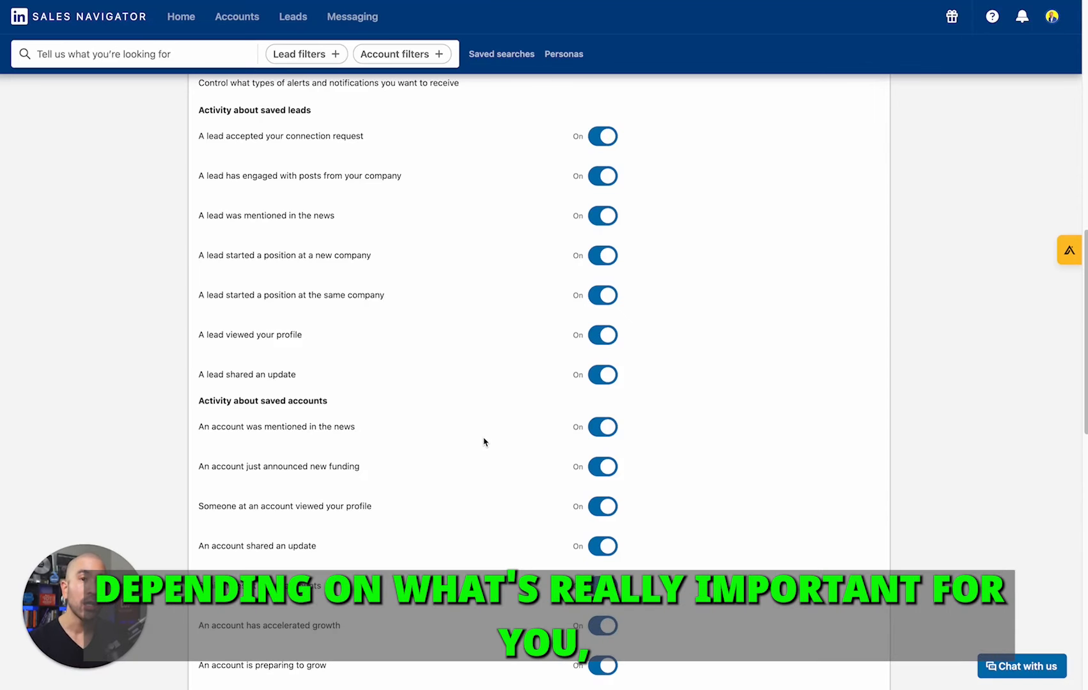
scroll(486, 433, "down", 10)
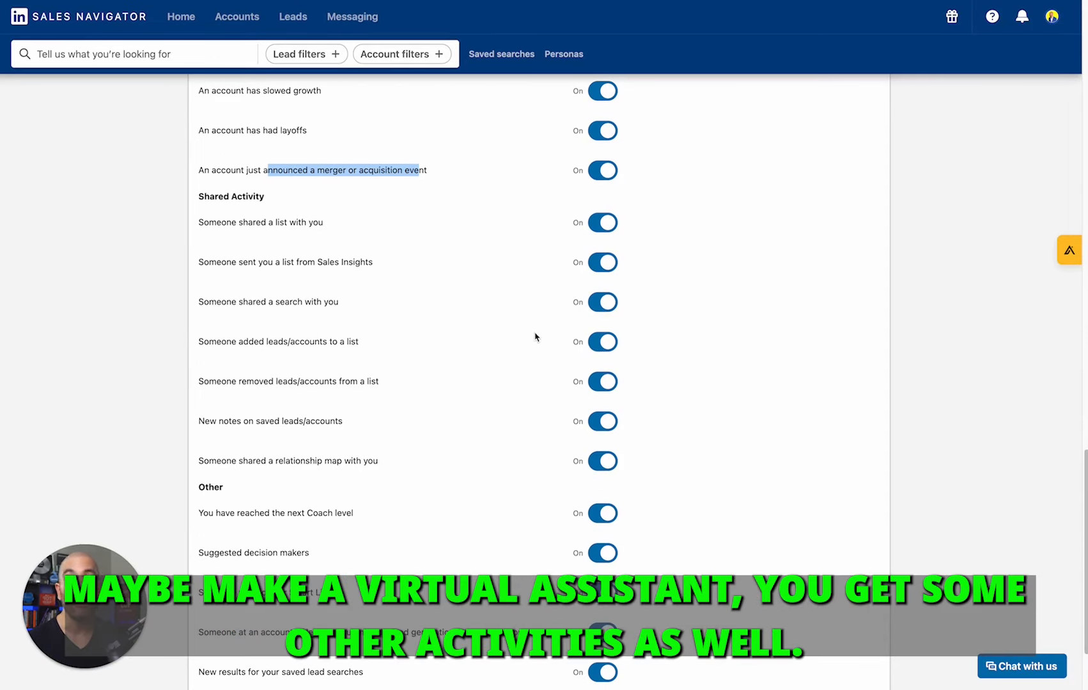
scroll(429, 377, "down", 3)
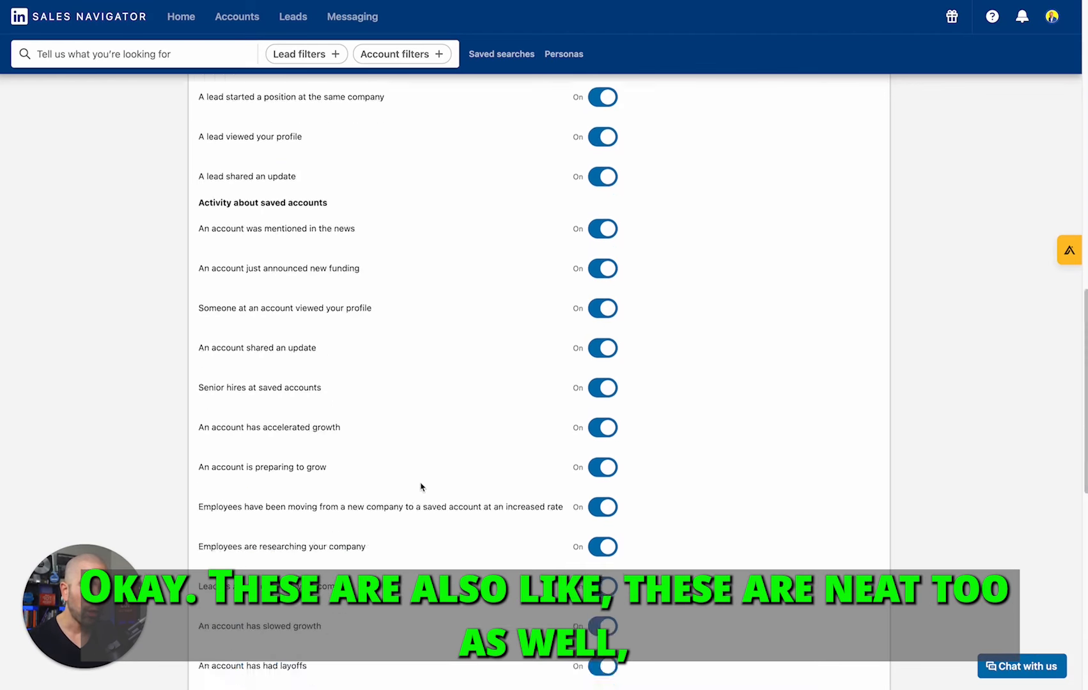
scroll(422, 466, "up", 15)
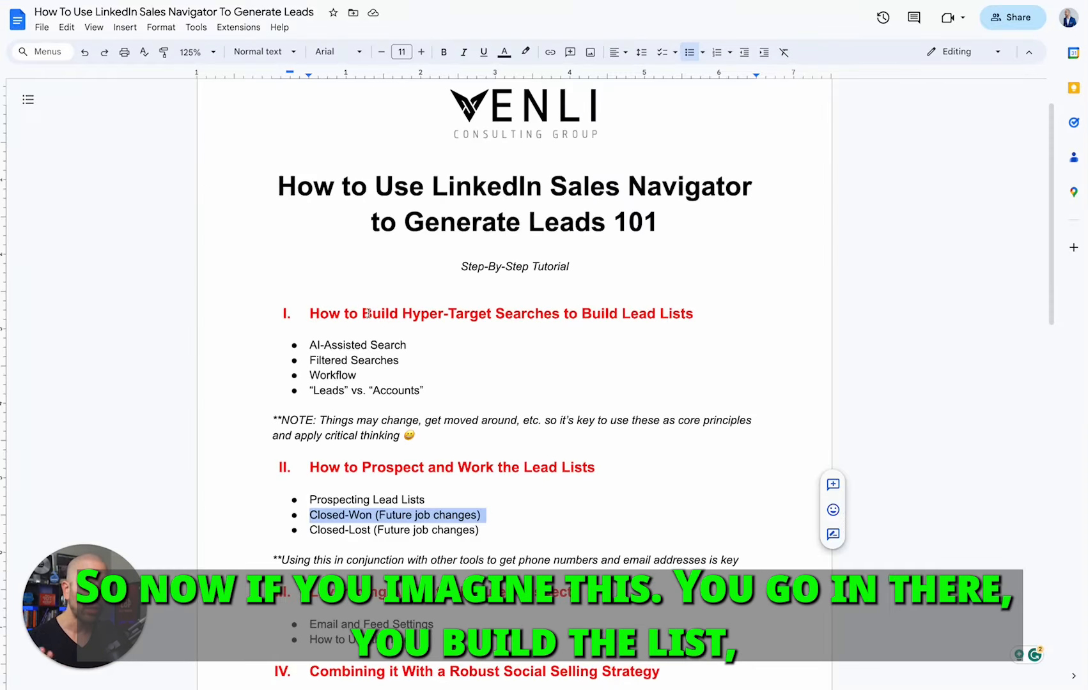
- Highlight part of the hyper-target searches heading in the Google Docs outline, then return to Sales Navigator's home feed and skim the alerts
left_click_drag(372, 314, 601, 316)
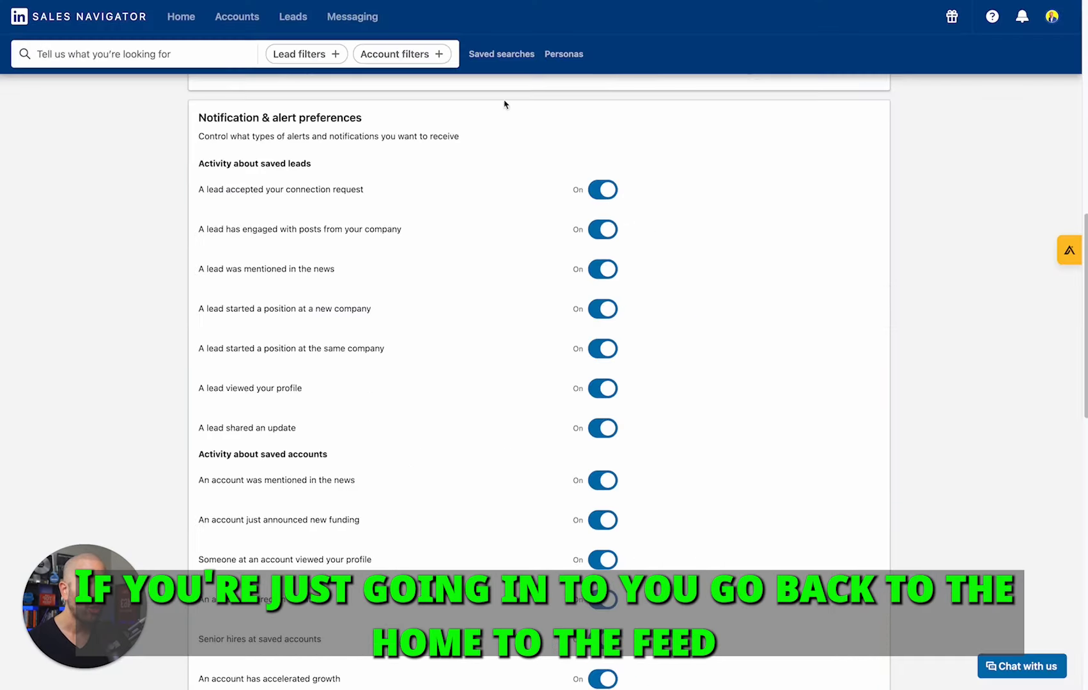
scroll(505, 103, "up", 10)
left_click(196, 17)
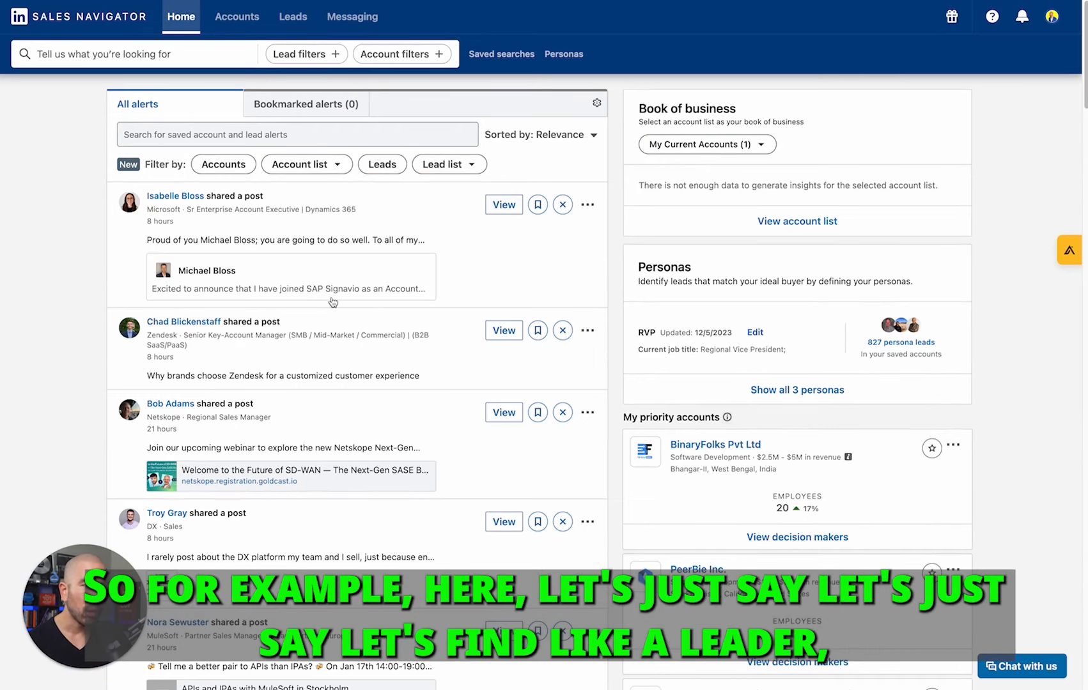
scroll(319, 301, "down", 3)
scroll(319, 301, "down", 4)
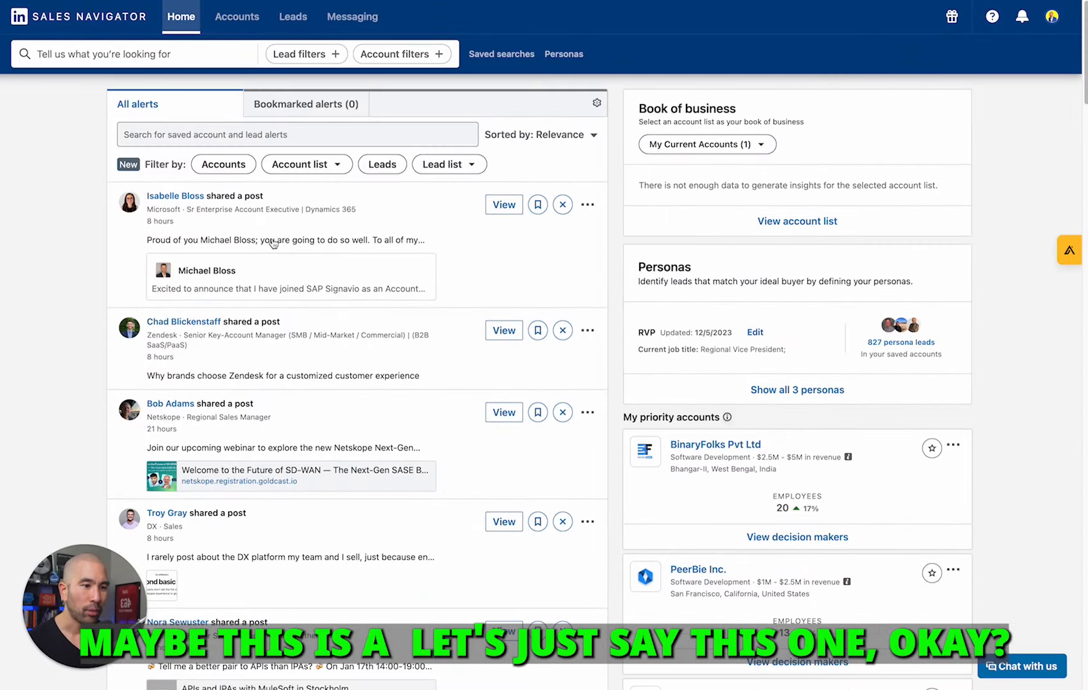
- Open the first shared-post alert in the feed and react to the new-job post with Support
left_click(273, 240)
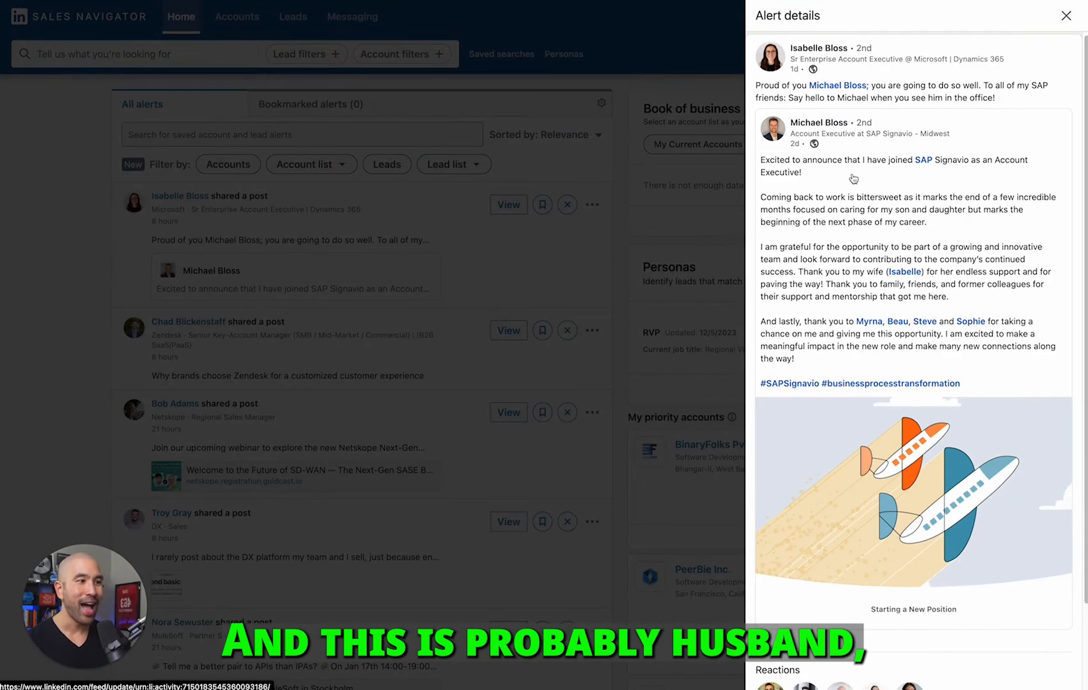
scroll(828, 243, "down", 2)
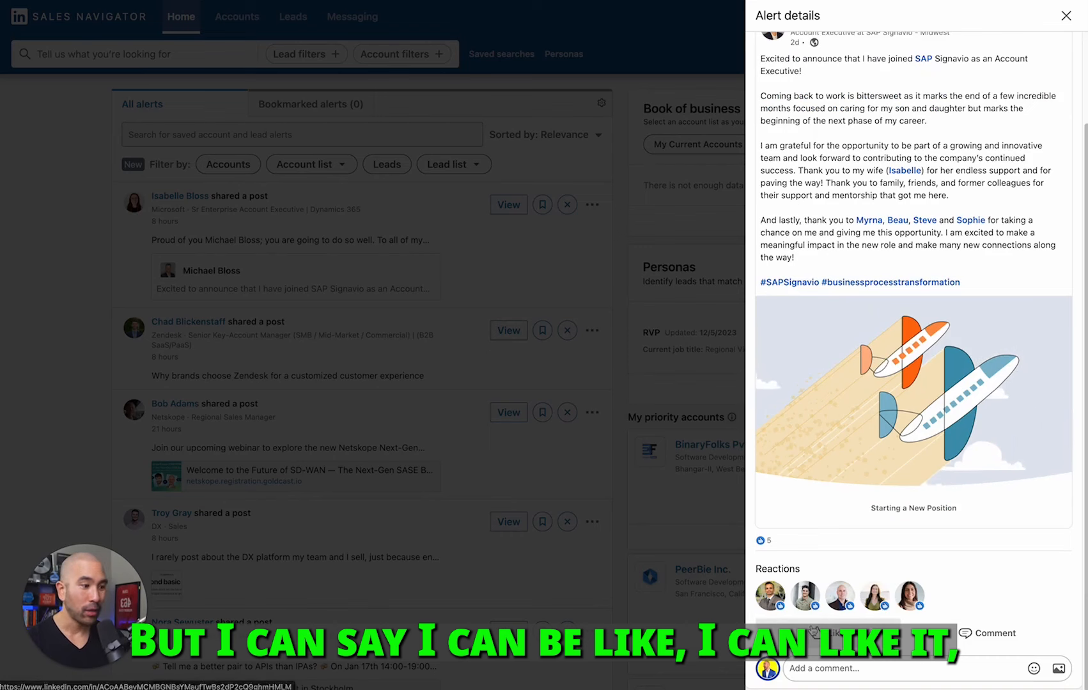
mouse_move(818, 632)
left_click(806, 601)
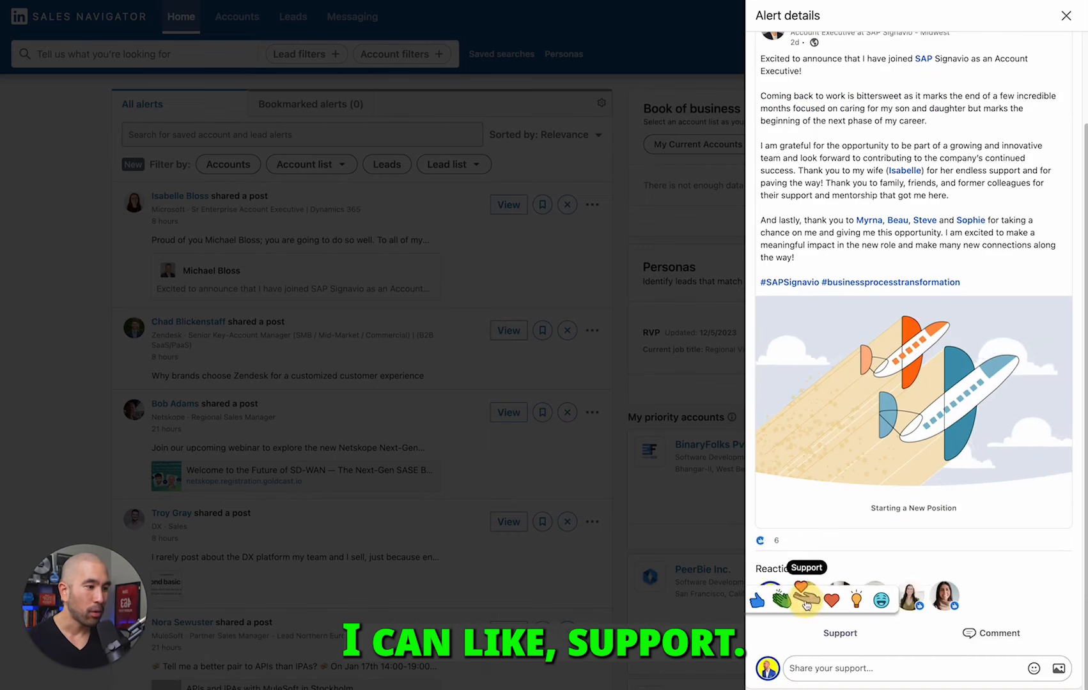
- Write the comment "Congrats" on the post, mentioning the person who announced the new job
left_click(881, 669)
type("Congrats @michael")
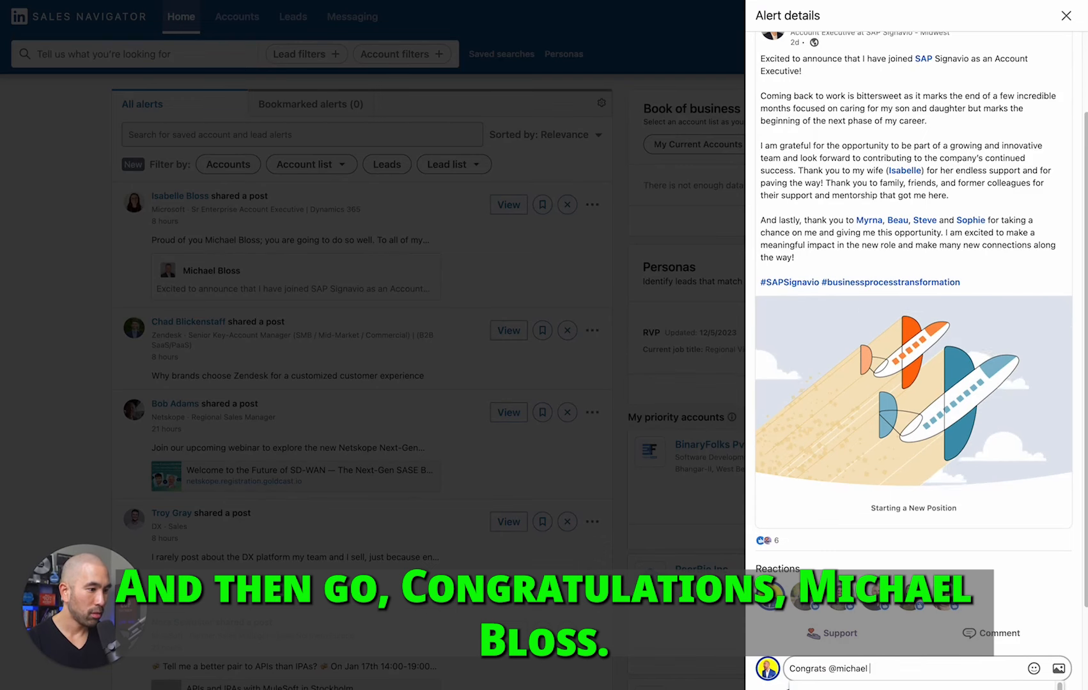
key("Return")
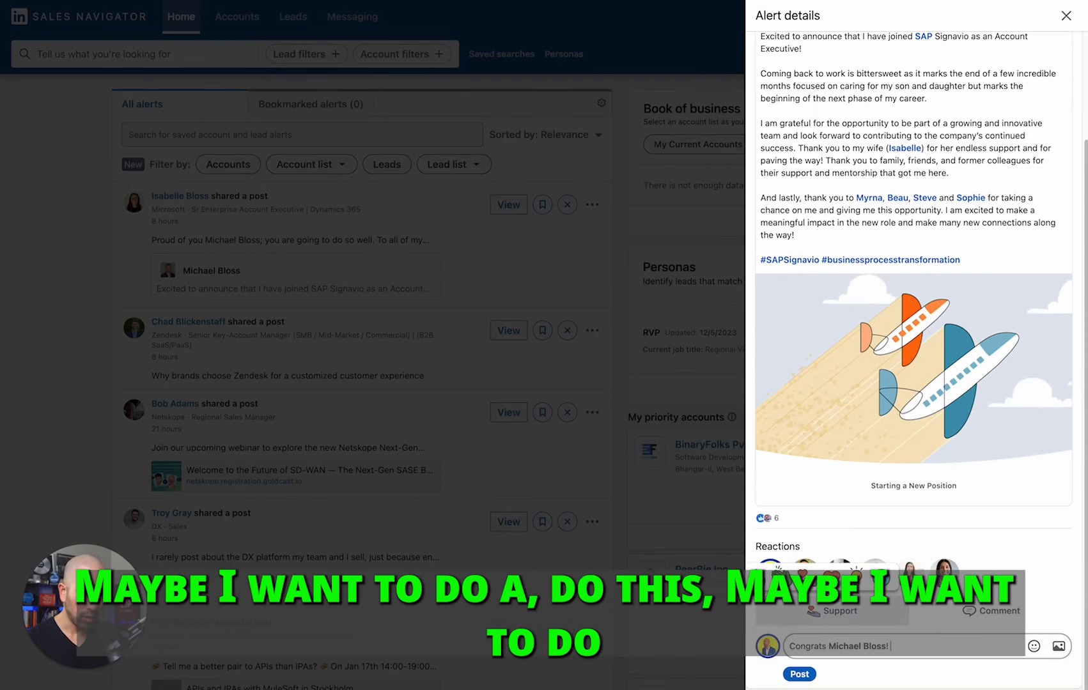
- Change the reaction on the post to Celebrate and close the alert details
left_click(779, 576)
key("ctrl+super+space")
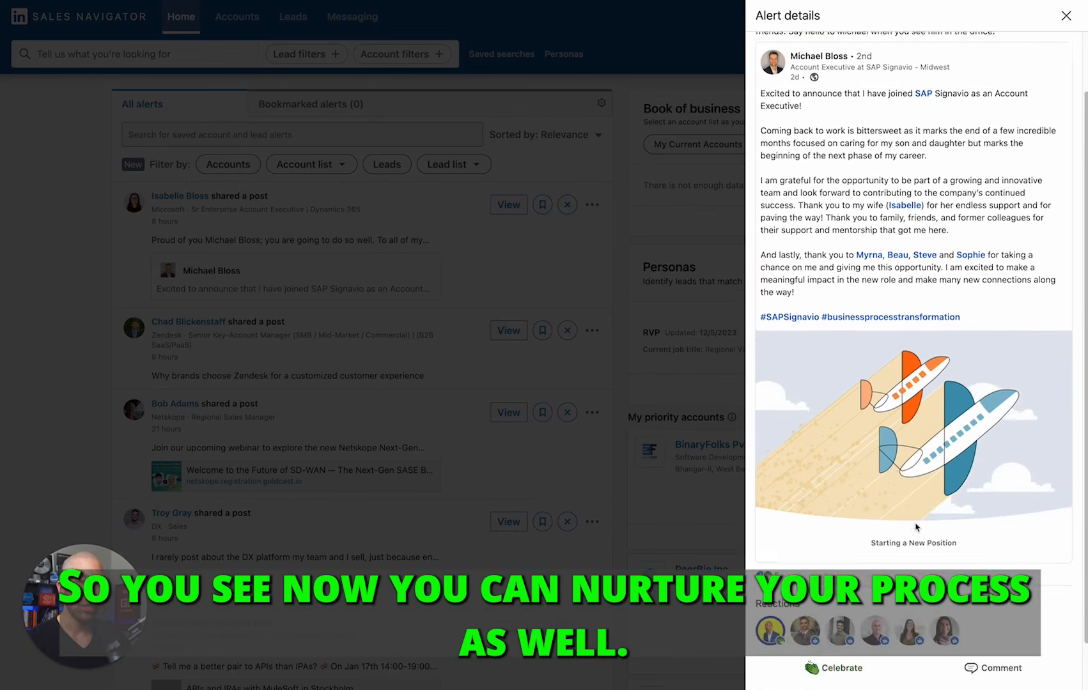
scroll(1059, 40, "up", 2)
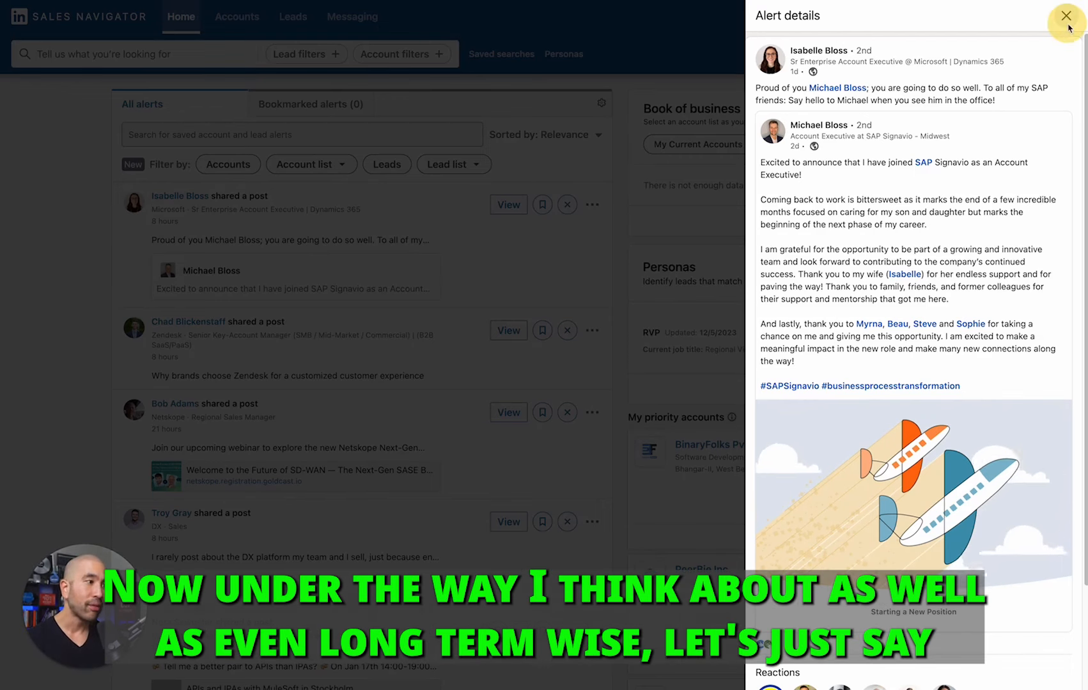
left_click(1066, 15)
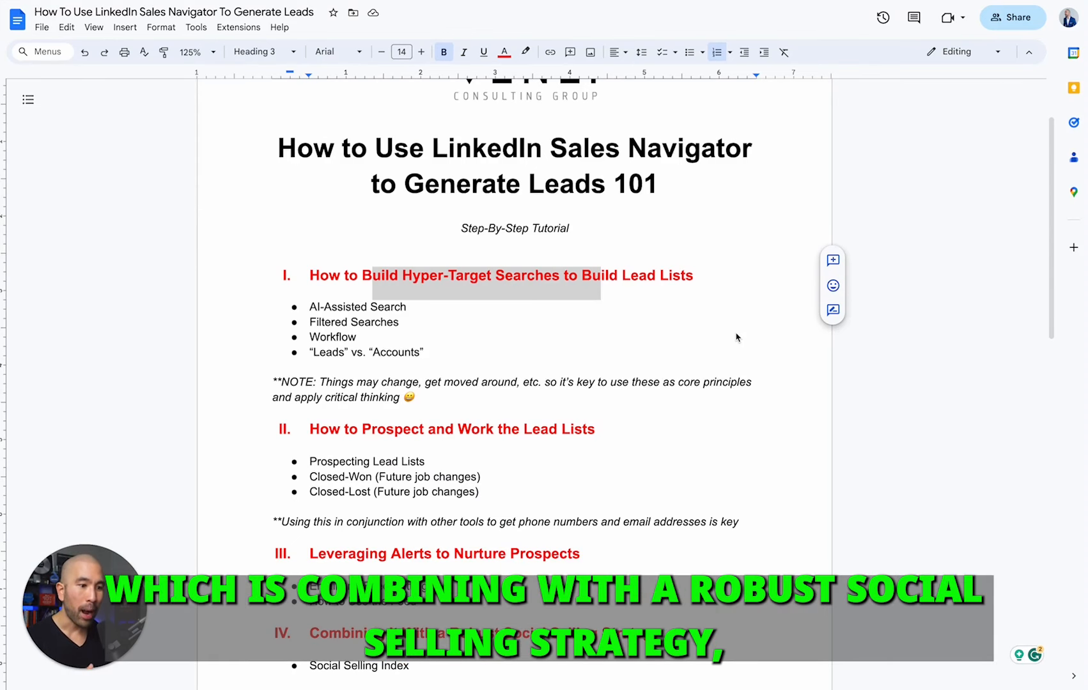
- Highlight the "Combining it With a Robust Social Selling Strategy" heading in Google Docs and open Sales Navigator's Social Selling Index
left_click(477, 633)
left_click_drag(403, 631, 671, 626)
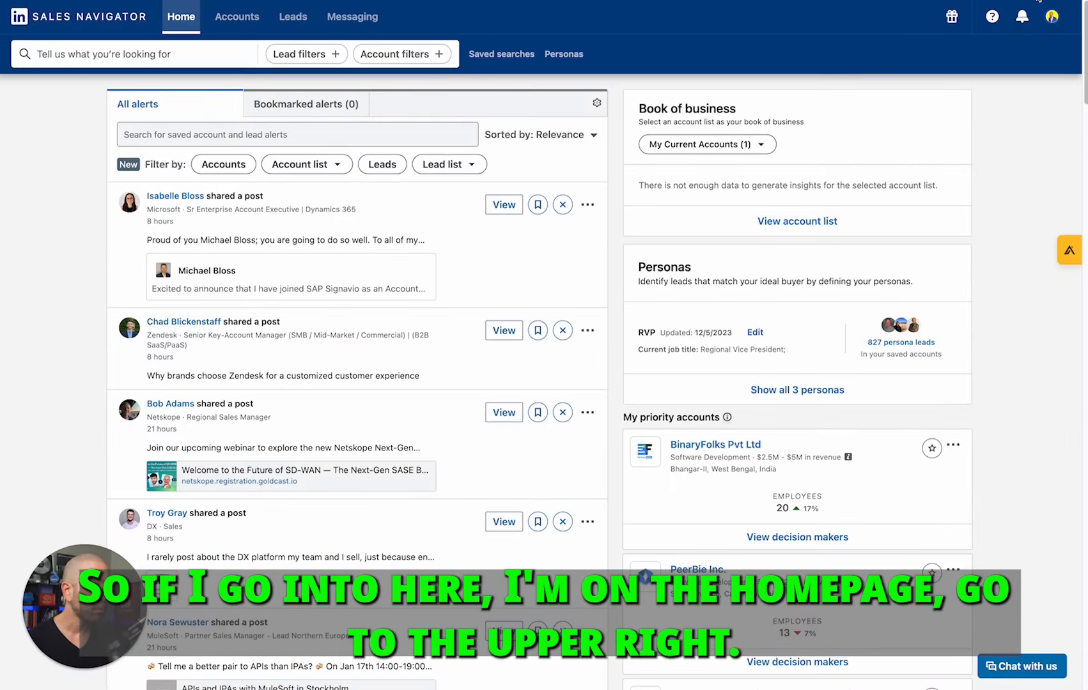
left_click(1051, 16)
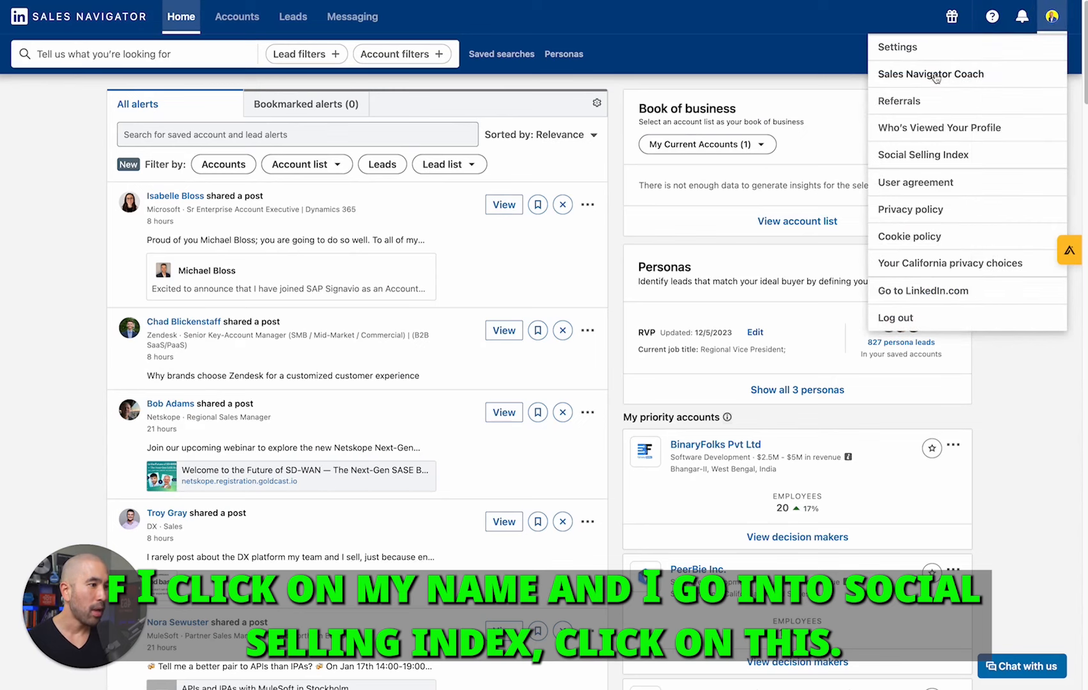
left_click(908, 155)
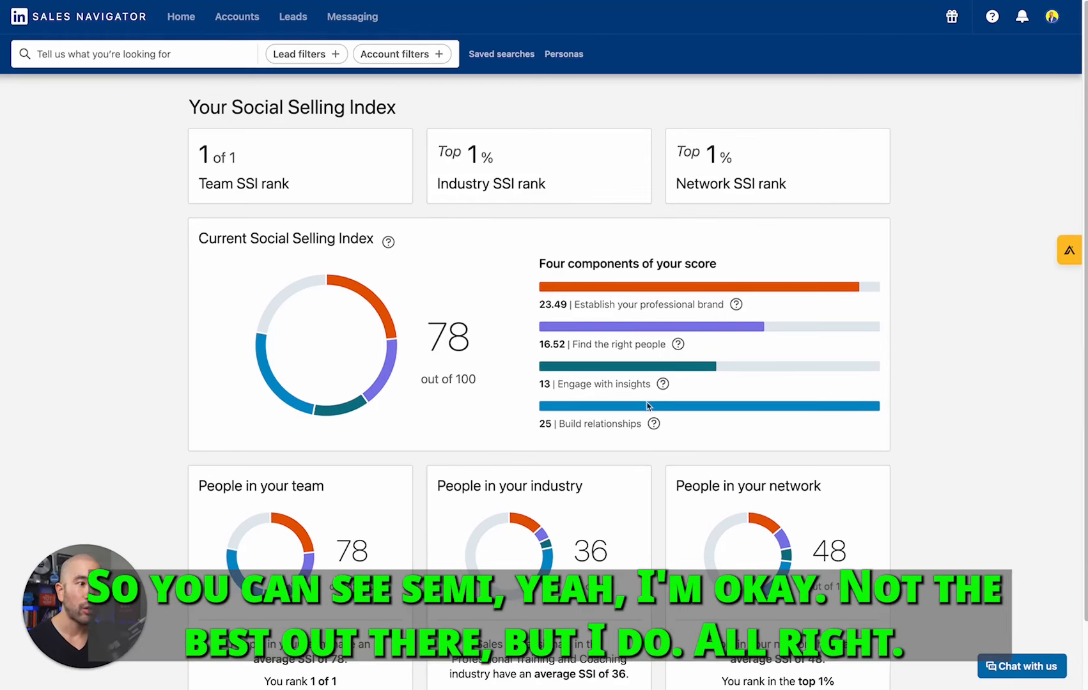
- Examine the Social Selling Index score, its four components, and the team, industry and network comparisons
scroll(517, 300, "down", 1)
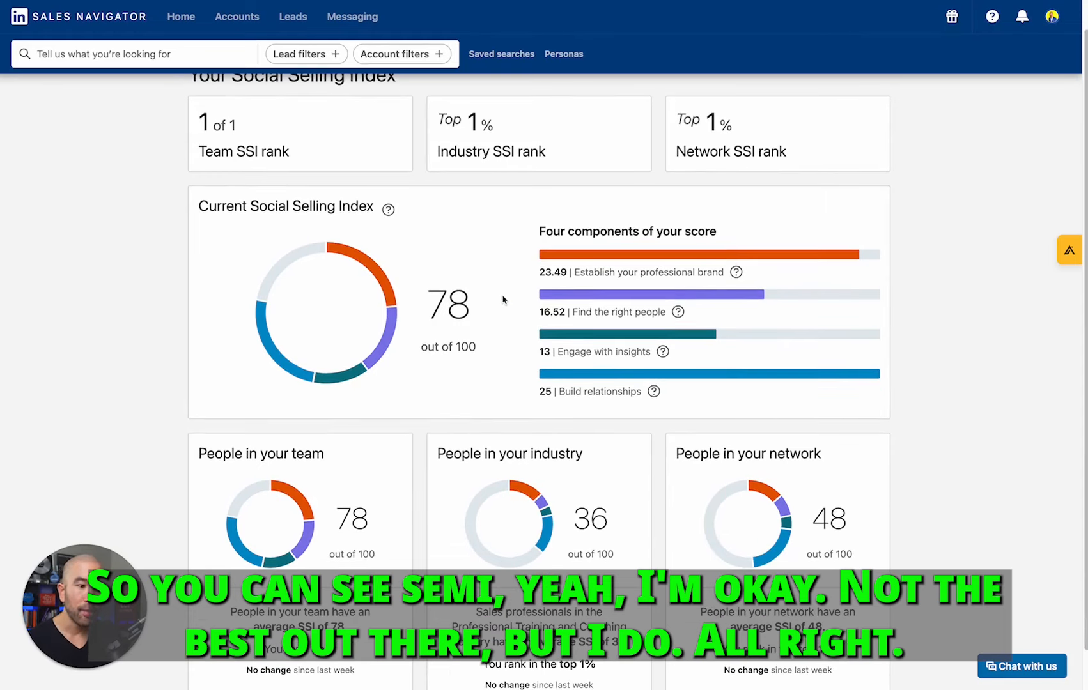
scroll(504, 300, "down", 1)
scroll(512, 289, "down", 1)
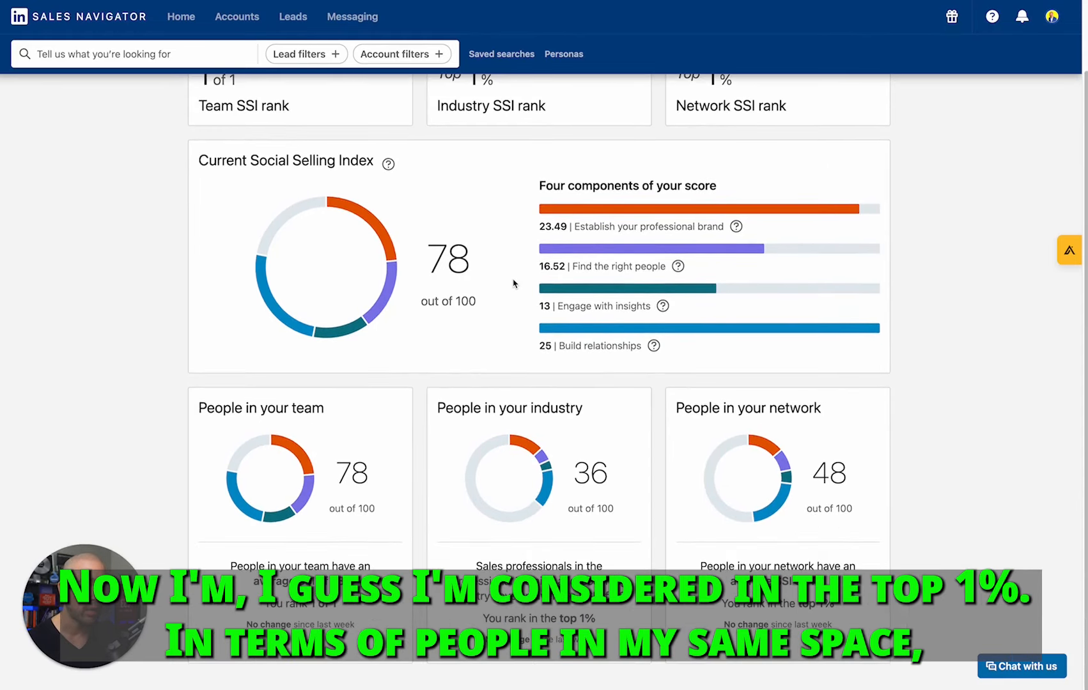
scroll(589, 360, "up", 1)
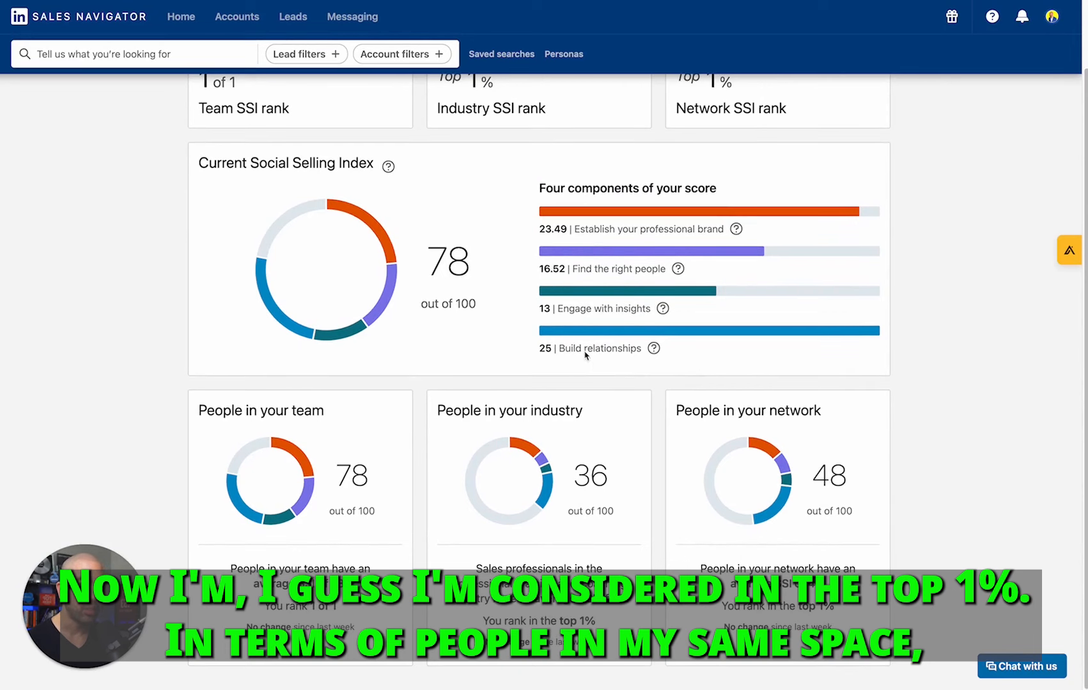
scroll(504, 500, "up", 3)
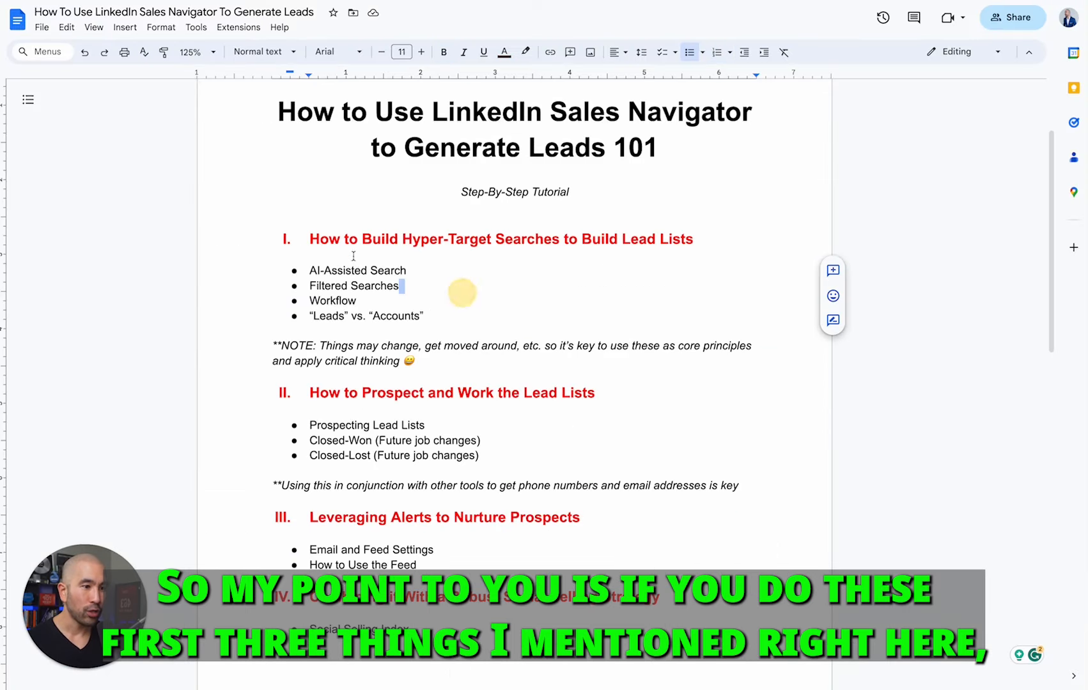
- Switch to the Google Docs outline, highlight sections I and II through the "Leveraging Alerts to Nurture Prospects" heading, and view the closing page
left_click_drag(311, 239, 653, 515)
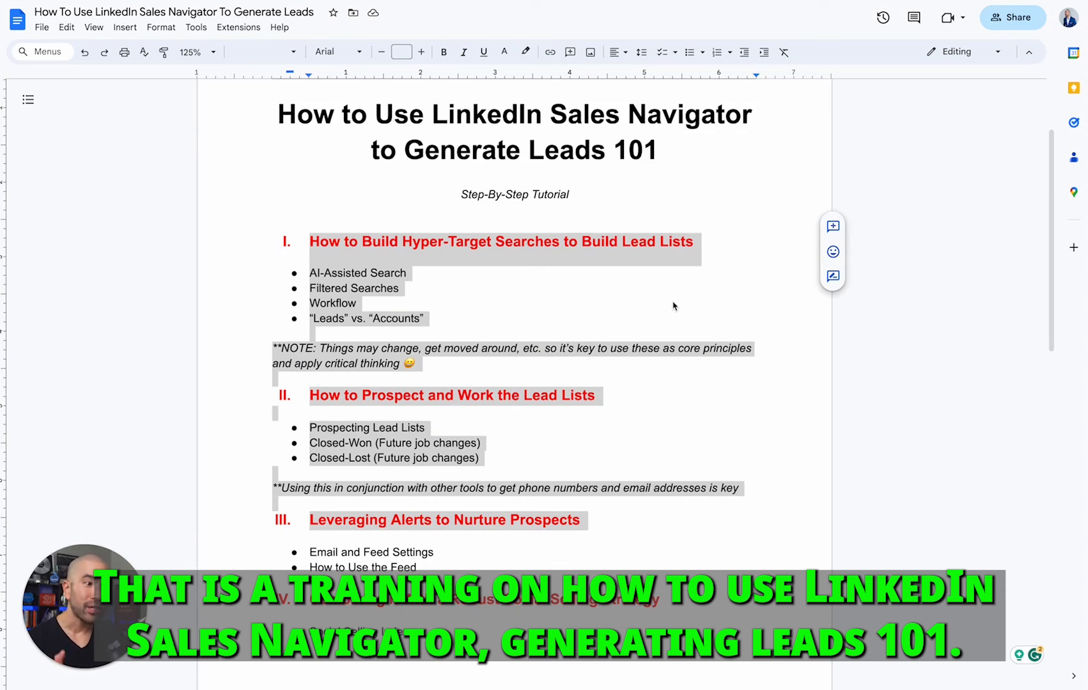
scroll(673, 306, "down", 8)
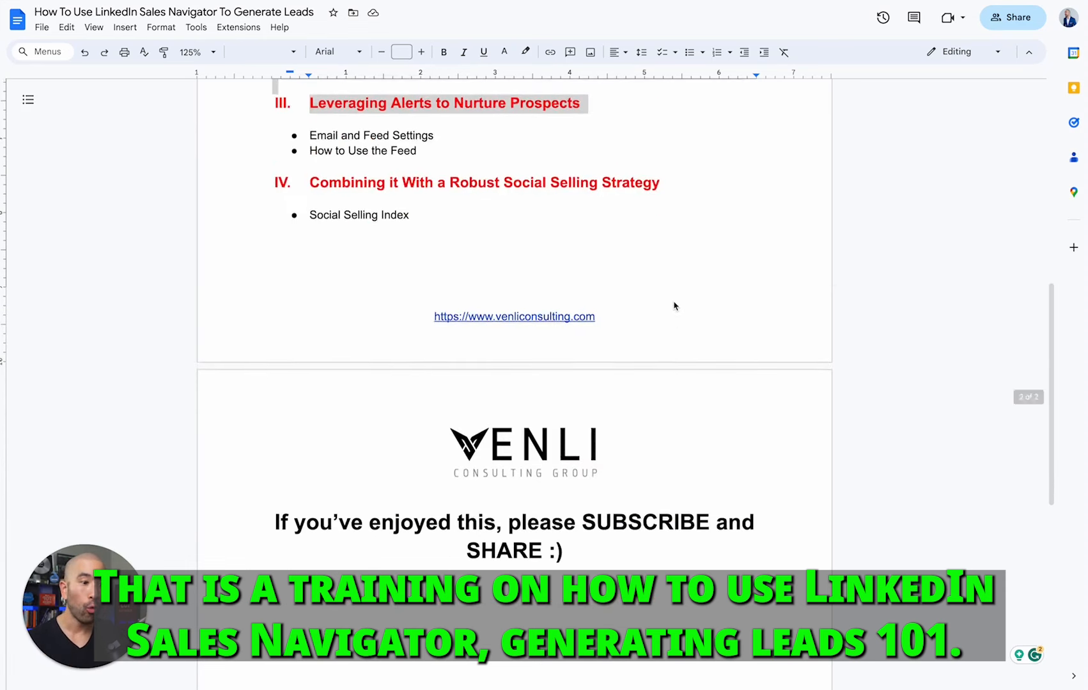